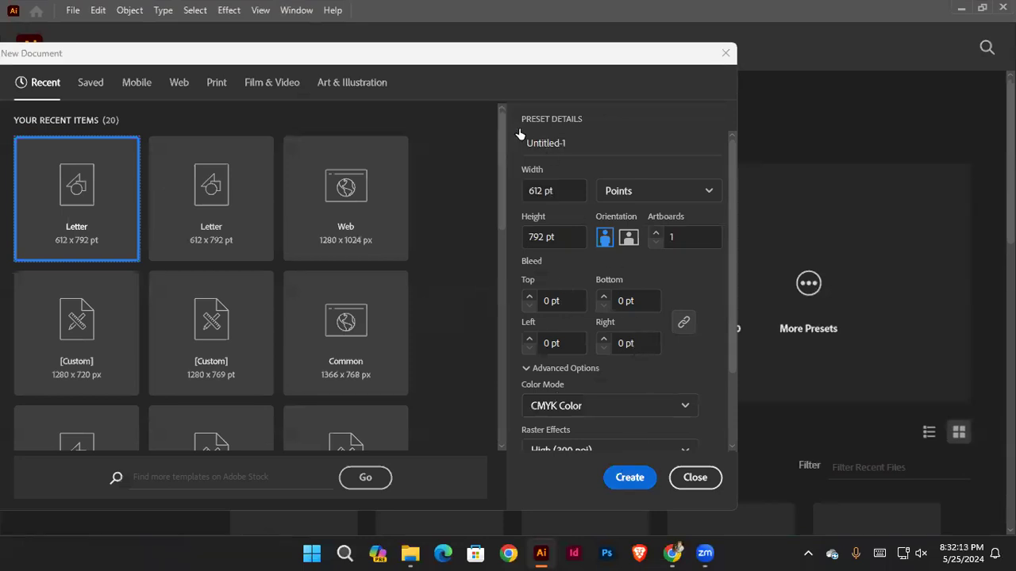
# Step: Create a new Letter document of 612 x 792 pt and collapse the Character panel
pyautogui.press('Return')
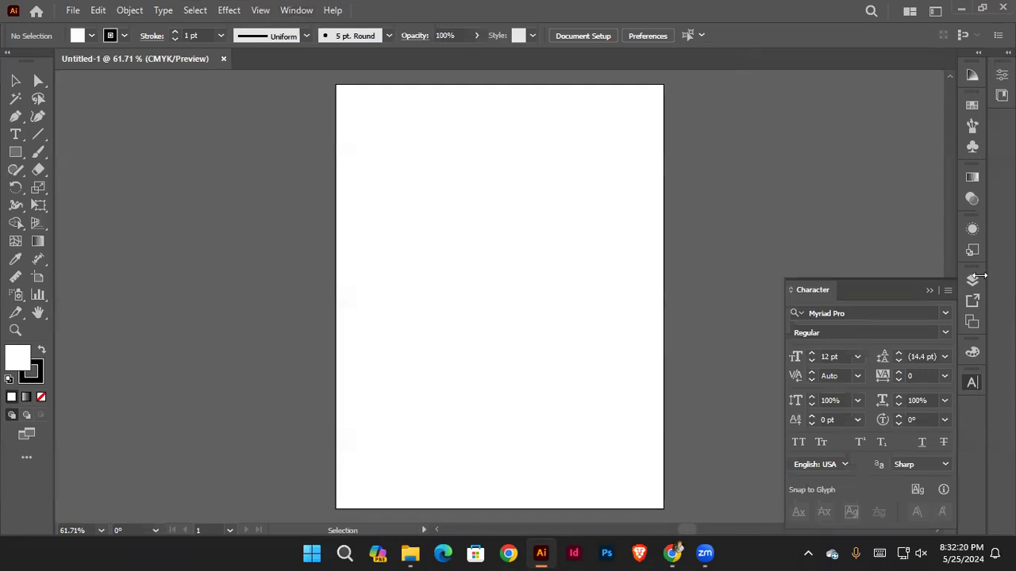
pyautogui.click(940, 294)
pyautogui.scroll(1, 463, 305)
pyautogui.scroll(-1, 457, 308)
pyautogui.scroll(-1, 458, 309)
pyautogui.scroll(1, 457, 308)
pyautogui.scroll(-2, 457, 309)
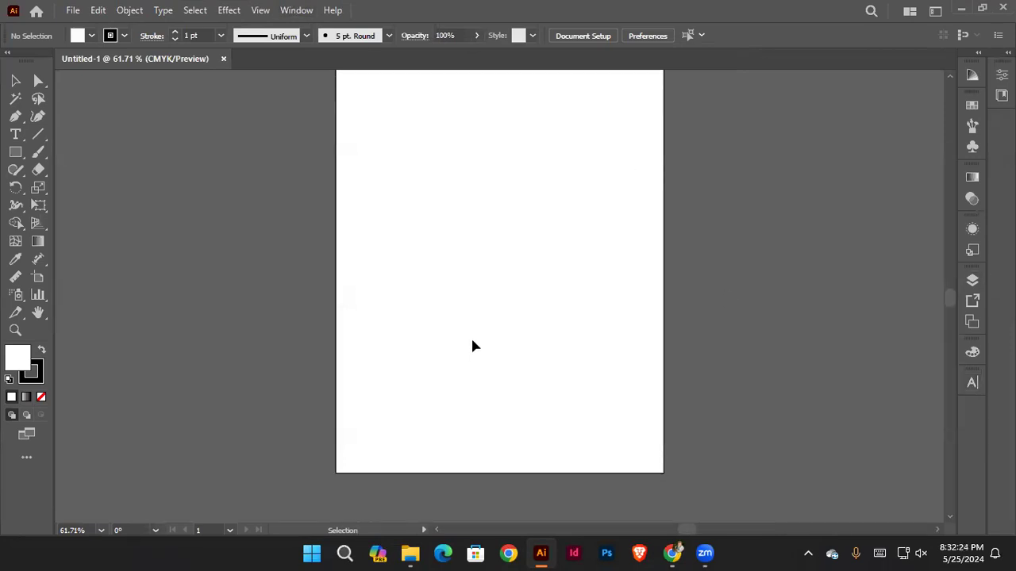
pyautogui.scroll(1, 475, 346)
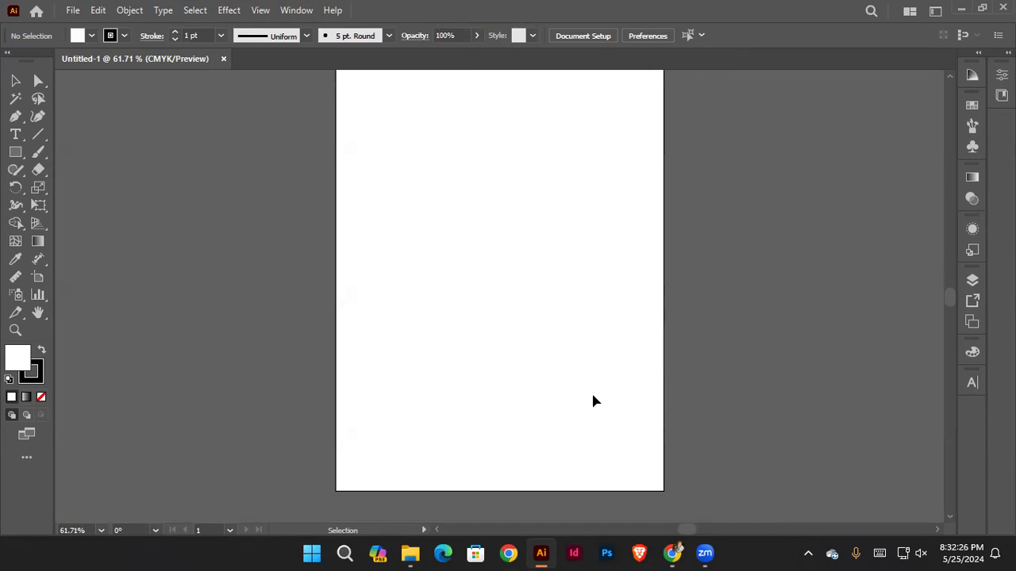
pyautogui.scroll(-1, 496, 326)
pyautogui.scroll(-1, 496, 326)
pyautogui.moveTo(481, 328); pyautogui.dragTo(477, 328)
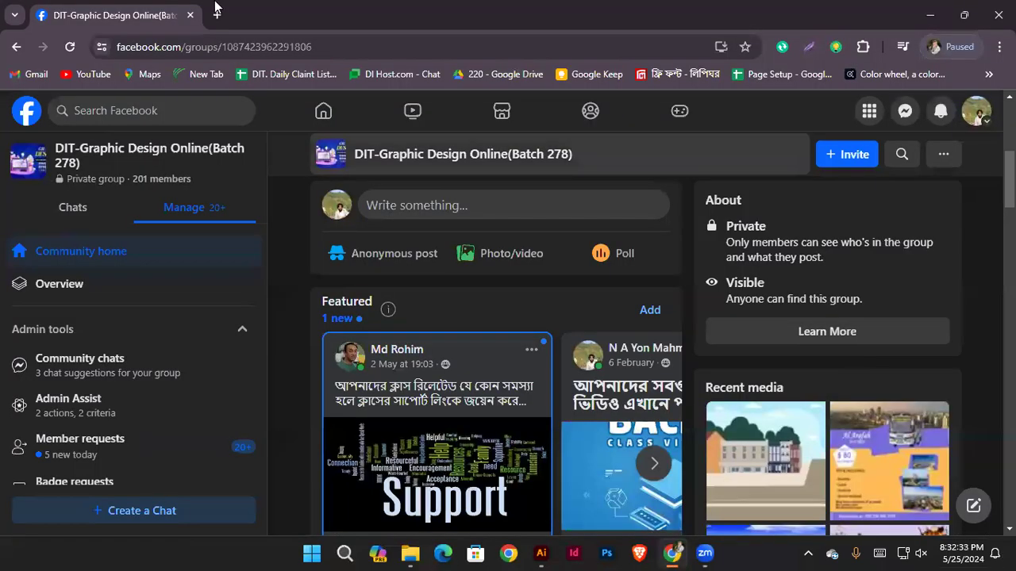
# Step: Switch to Chrome, search the web for "landscape illustrator" in a new tab and look over the image results
pyautogui.click(672, 553)
pyautogui.click(217, 16)
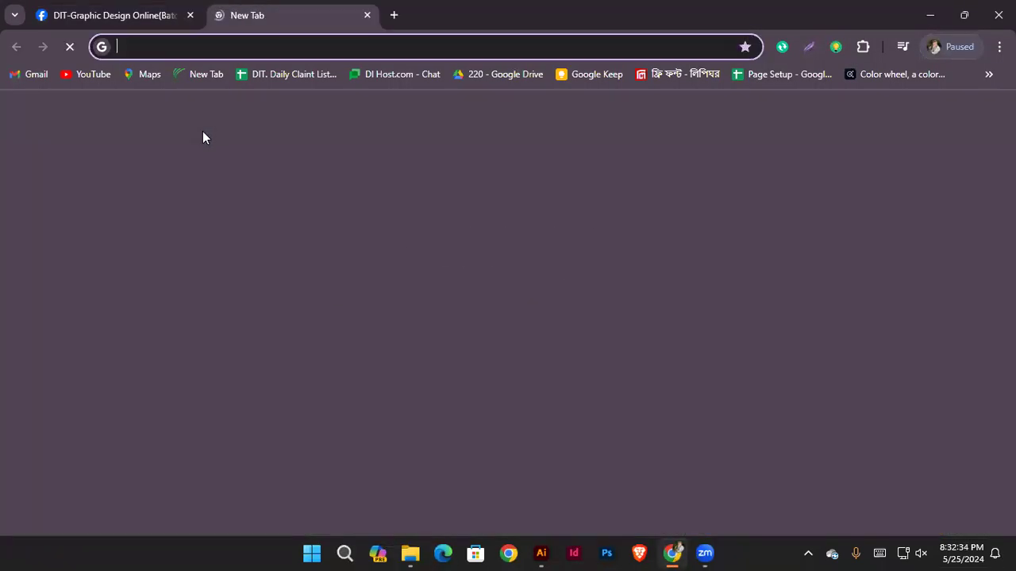
pyautogui.write('land')
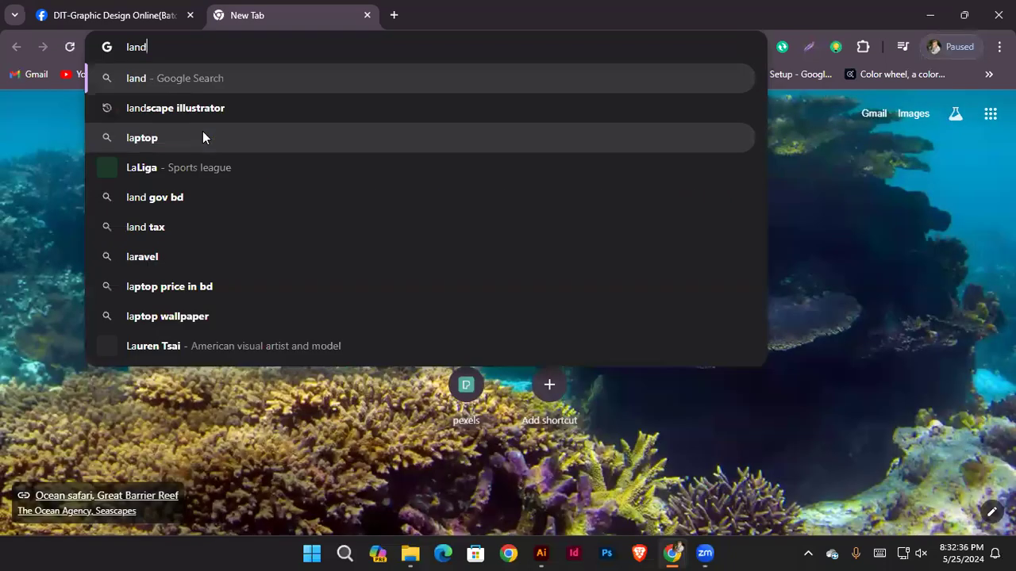
pyautogui.press('Down')
pyautogui.press('Return')
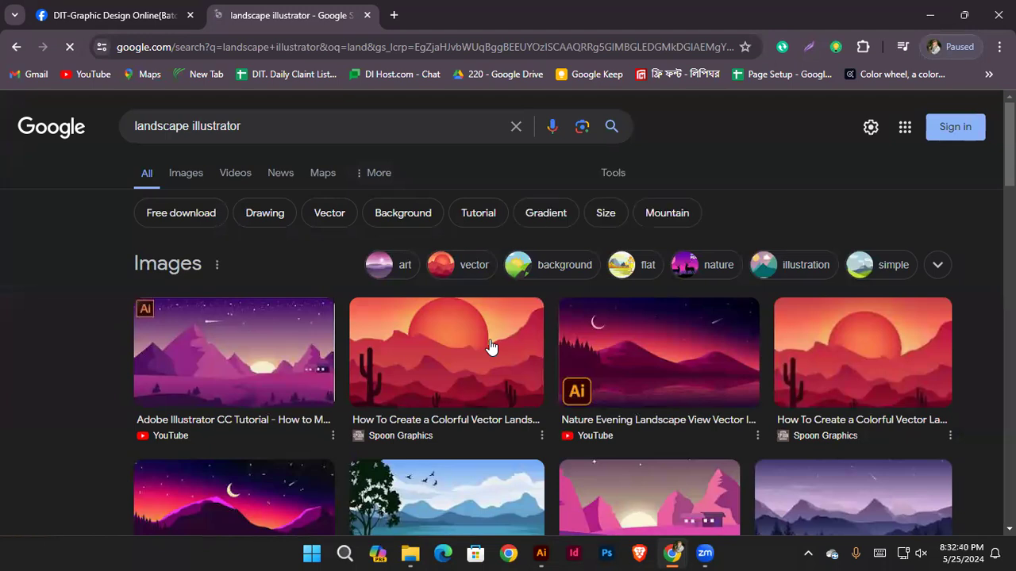
pyautogui.scroll(-2, 491, 347)
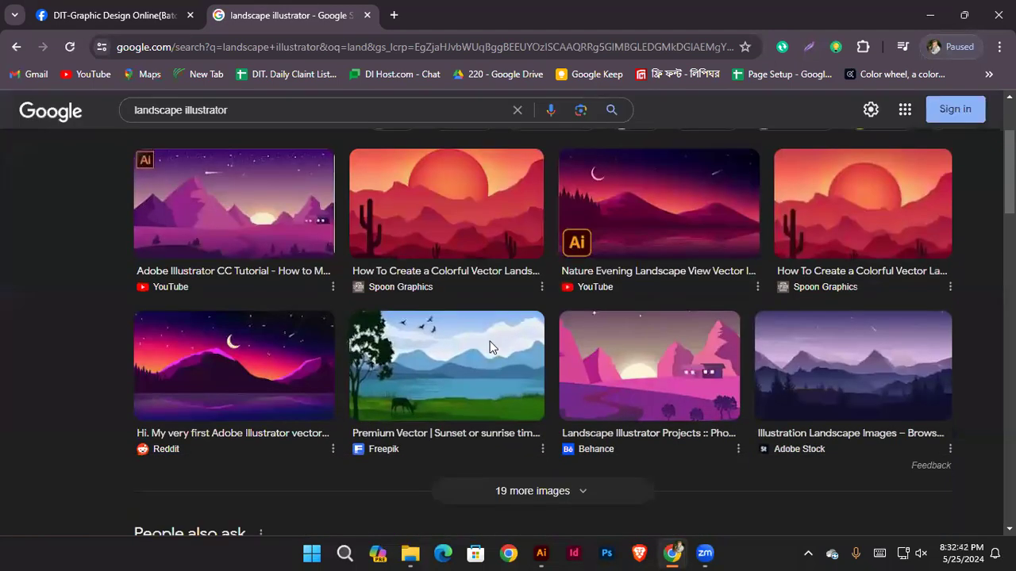
pyautogui.scroll(2, 490, 343)
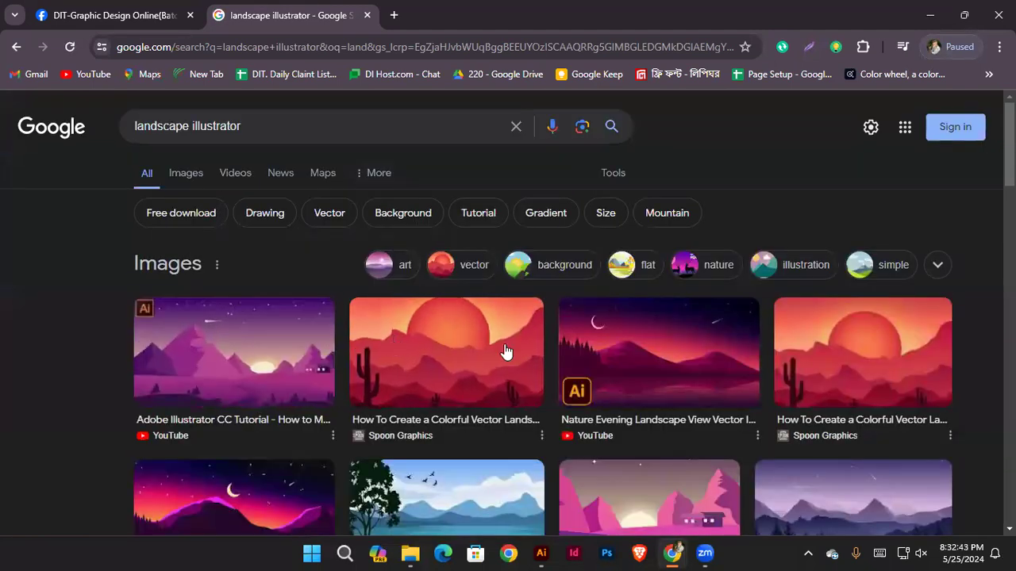
# Step: Preview the purple mountain landscape from the Adobe Illustrator CC Tutorial result and copy its image
pyautogui.click(325, 356)
pyautogui.rightClick(774, 320)
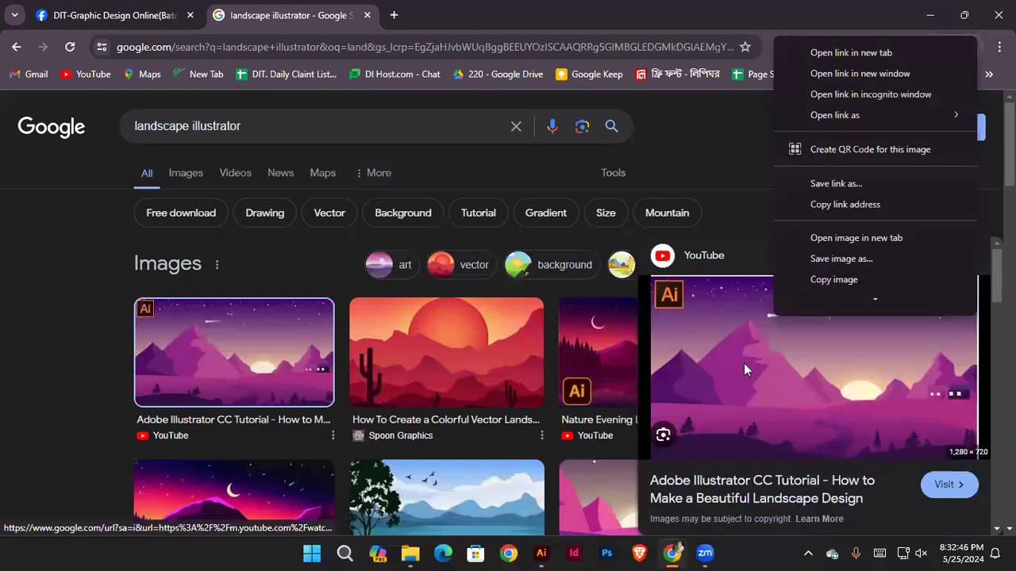
pyautogui.rightClick(743, 363)
pyautogui.click(800, 295)
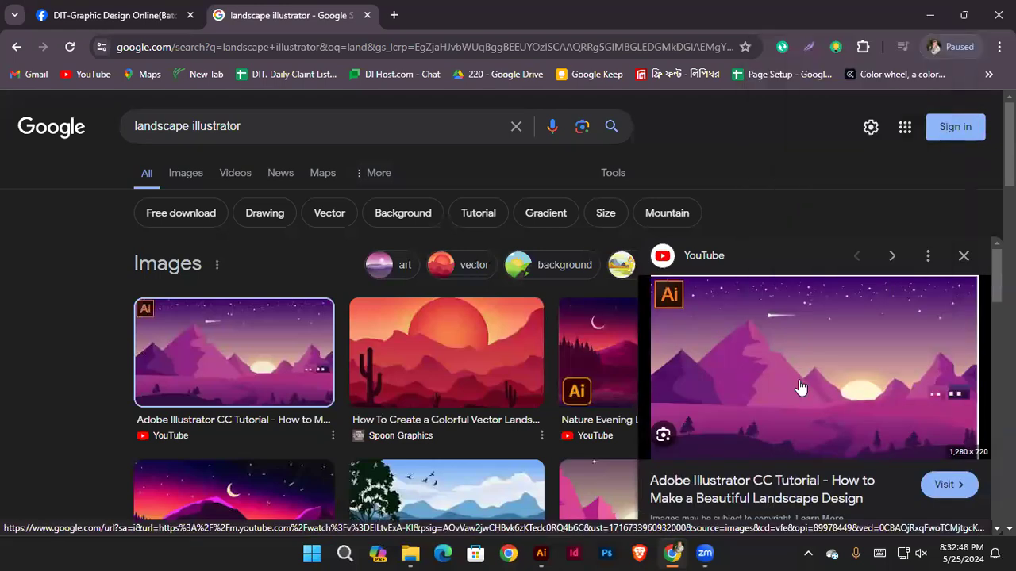
# Step: Look through the related landscape illustrations for other reference examples
pyautogui.scroll(-5, 799, 386)
pyautogui.click(737, 292)
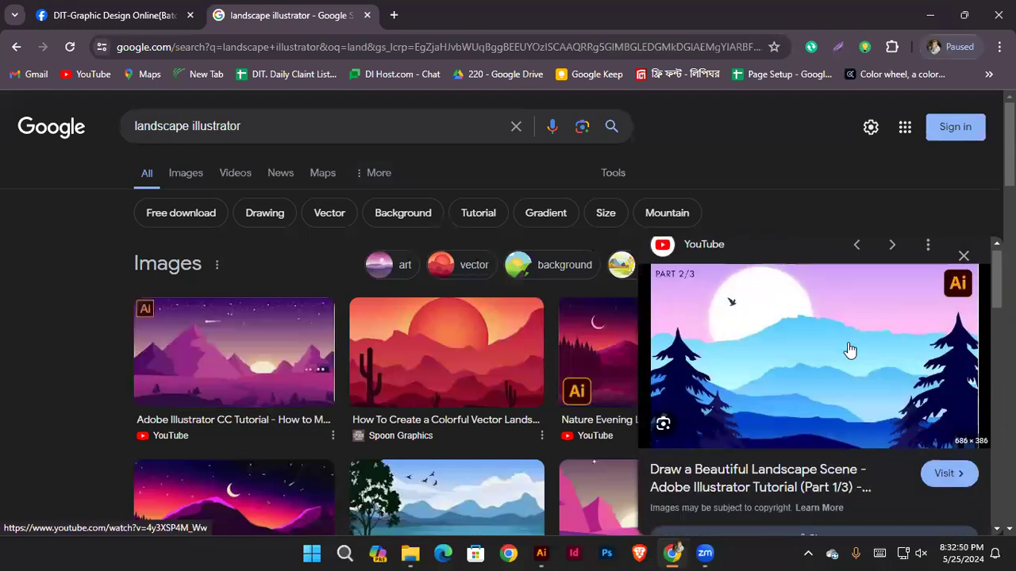
pyautogui.scroll(-3, 848, 351)
pyautogui.click(869, 472)
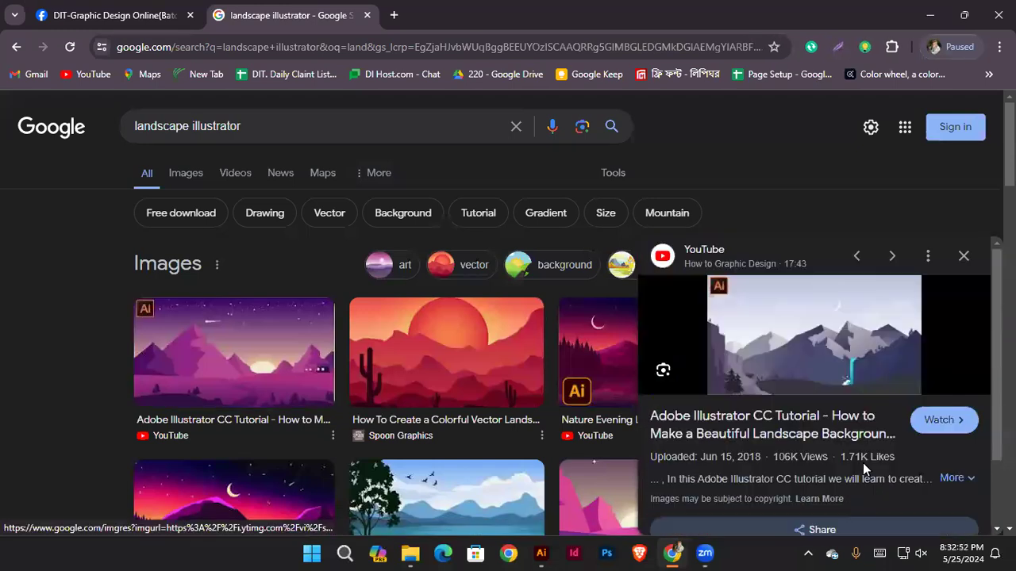
pyautogui.scroll(-5, 754, 358)
pyautogui.scroll(-5, 738, 408)
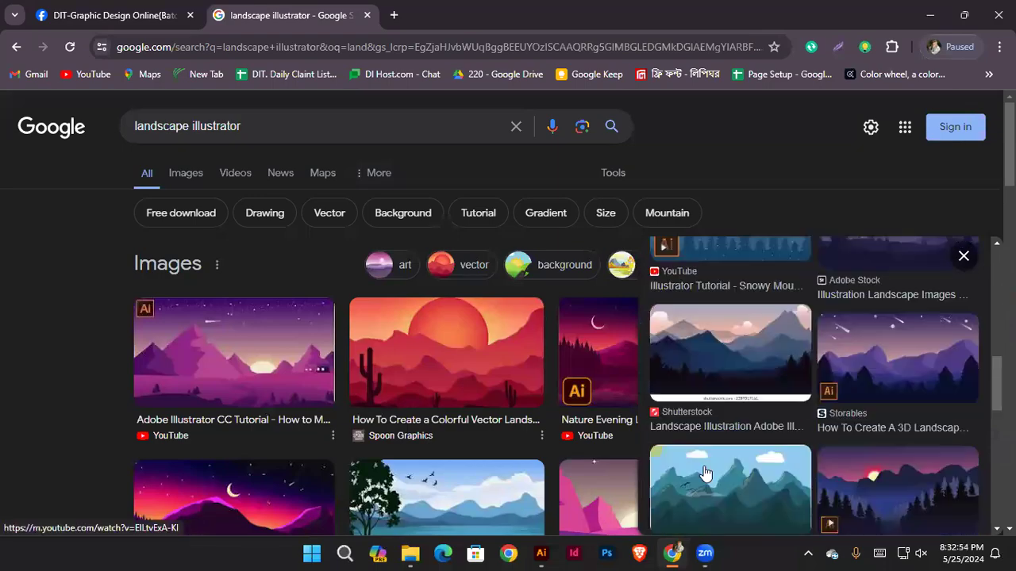
# Step: Switch to Illustrator, paste the copied landscape image and move it off the artboard to the empty canvas on its left
pyautogui.click(541, 553)
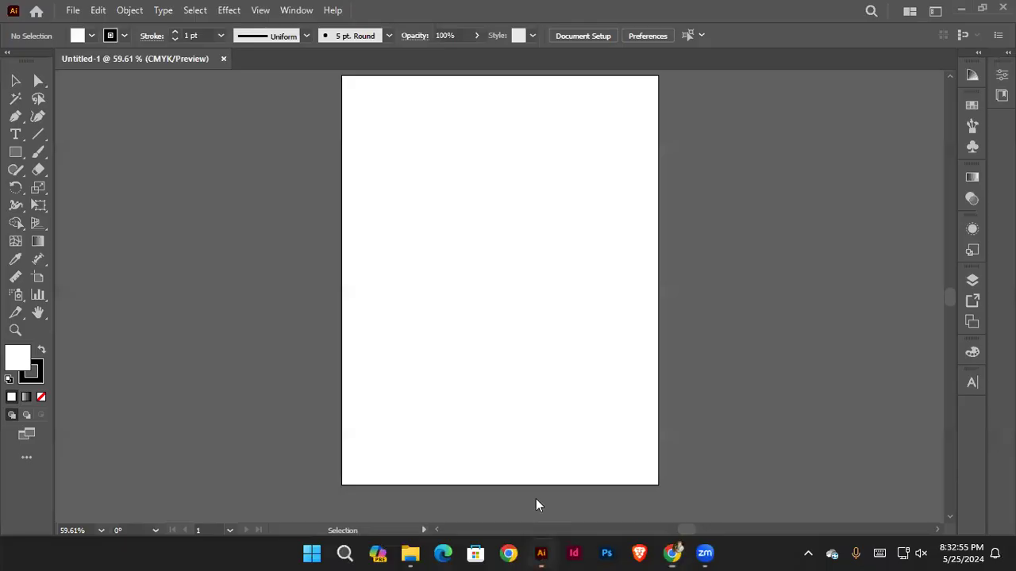
pyautogui.hotkey('ctrl', 'v')
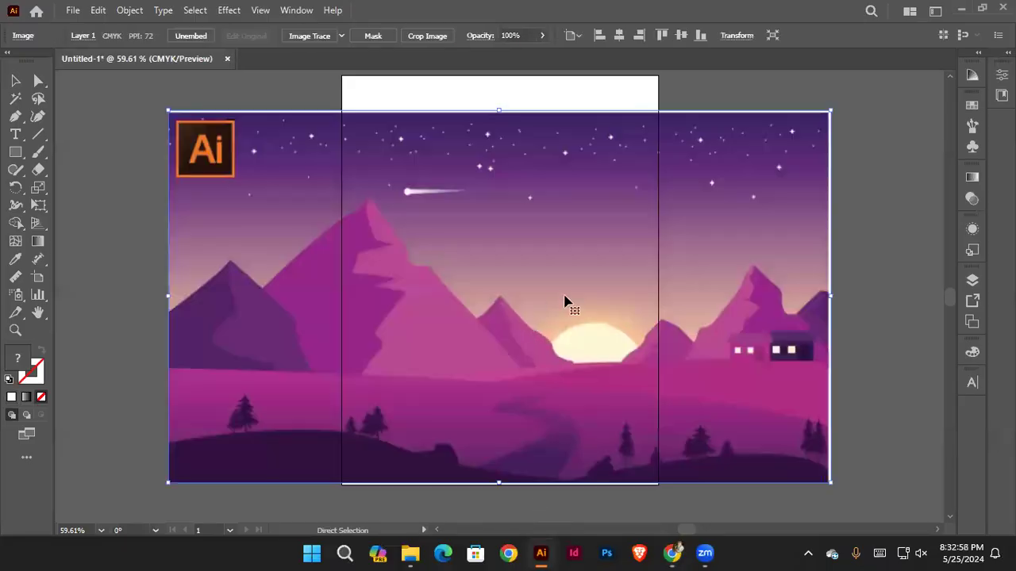
pyautogui.moveTo(338, 286); pyautogui.dragTo(285, 283)
pyautogui.moveTo(639, 265); pyautogui.dragTo(390, 261)
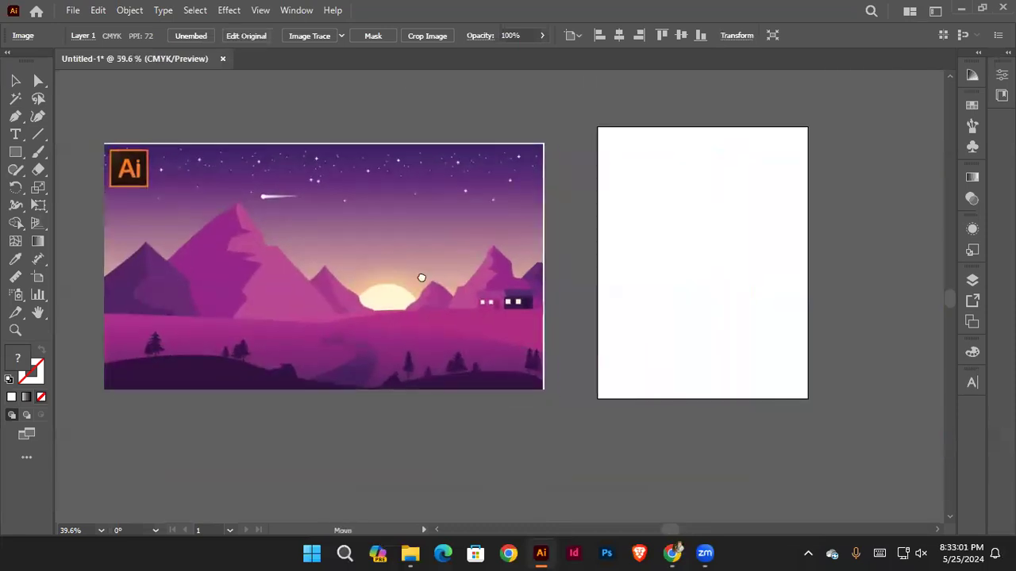
pyautogui.moveTo(394, 306); pyautogui.dragTo(588, 316)
pyautogui.moveTo(661, 296); pyautogui.dragTo(431, 297)
pyautogui.scroll(-1, 443, 288)
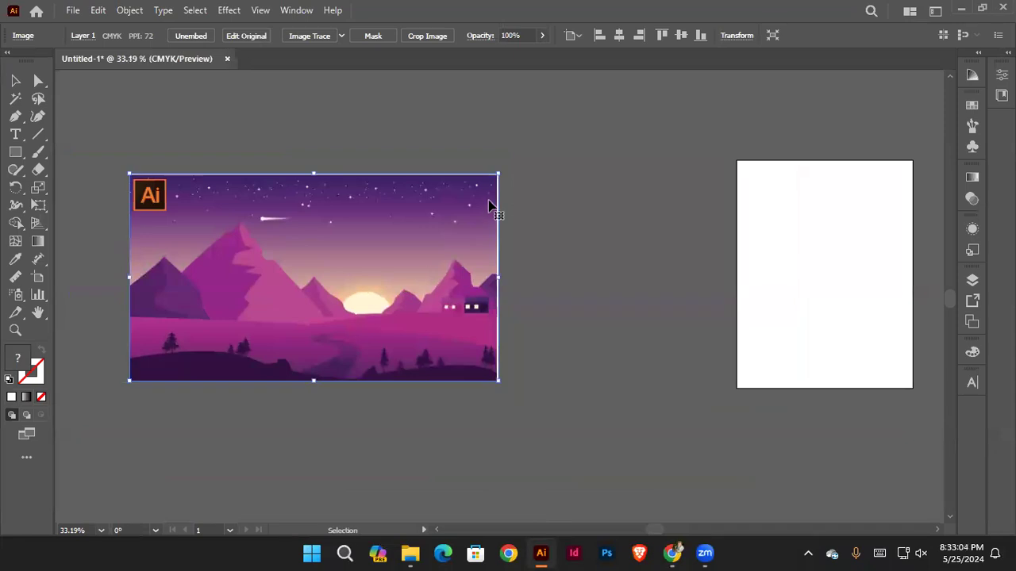
# Step: Scale the reference image down proportionally and reposition it, leaving empty canvas between it and the artboard
pyautogui.moveTo(497, 173); pyautogui.dragTo(419, 219)
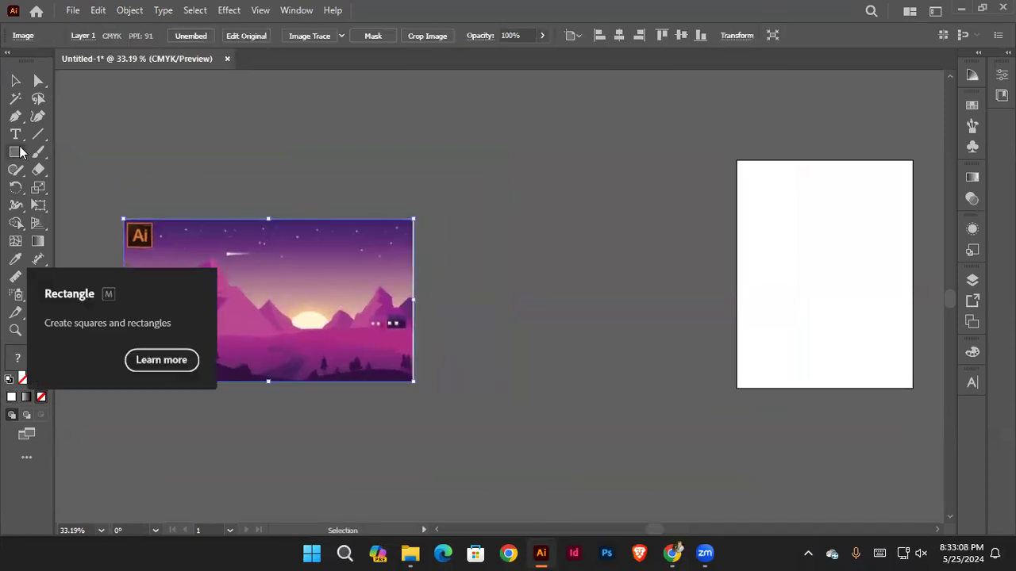
pyautogui.click(15, 80)
pyautogui.click(415, 234)
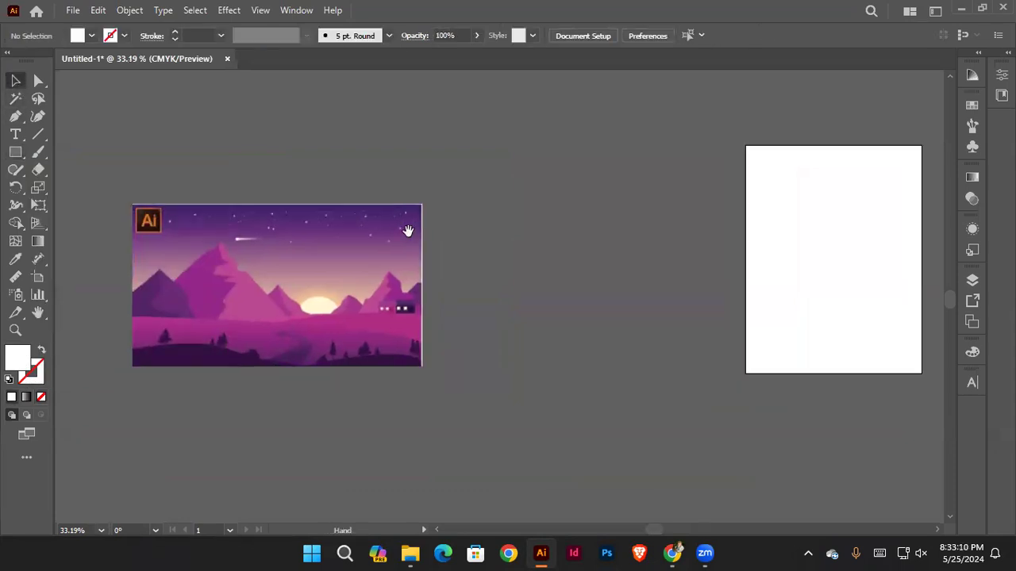
pyautogui.click(15, 152)
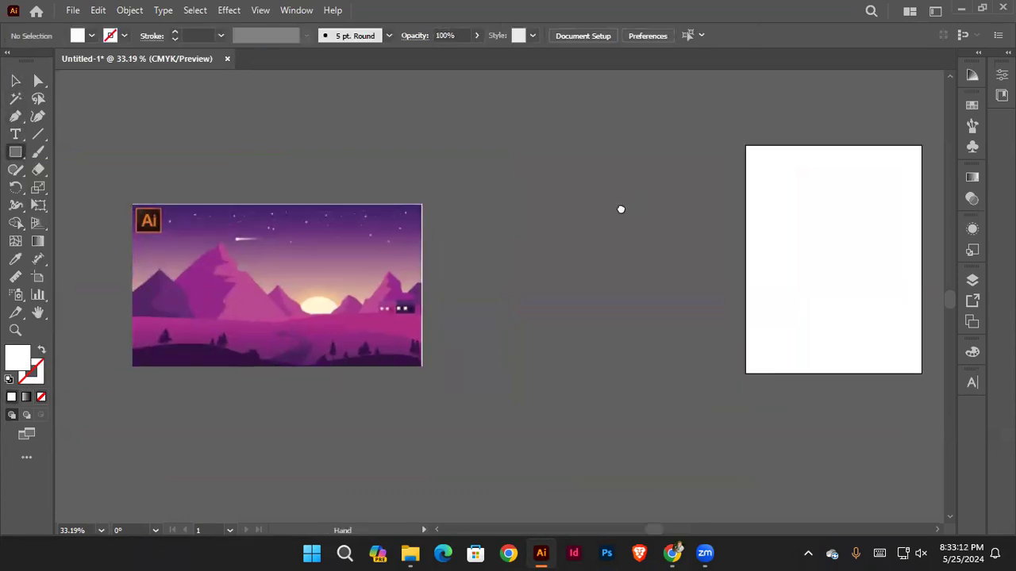
pyautogui.click(16, 80)
pyautogui.moveTo(238, 267); pyautogui.dragTo(308, 254)
pyautogui.click(343, 273)
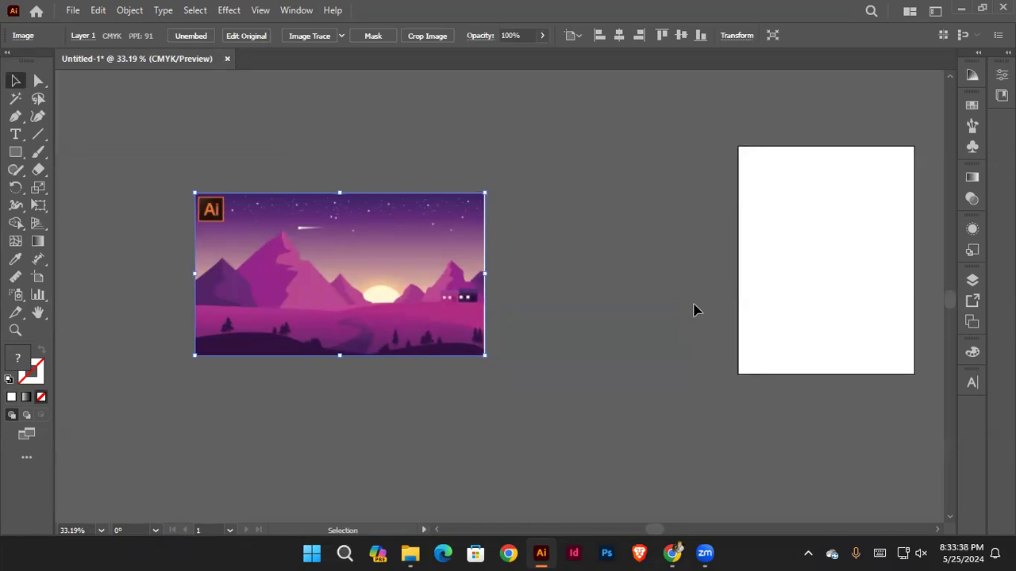
pyautogui.moveTo(381, 268); pyautogui.dragTo(307, 269)
# Step: Draw a white rectangle without stroke, about 573 pt tall, between the reference image and the artboard
pyautogui.click(15, 151)
pyautogui.moveTo(453, 191); pyautogui.dragTo(720, 350)
pyautogui.press('v')
pyautogui.moveTo(327, 158)
pyautogui.mouseDown()
pyautogui.moveTo(377, 161)
pyautogui.moveTo(596, 341)
pyautogui.moveTo(539, 336)
pyautogui.mouseUp()
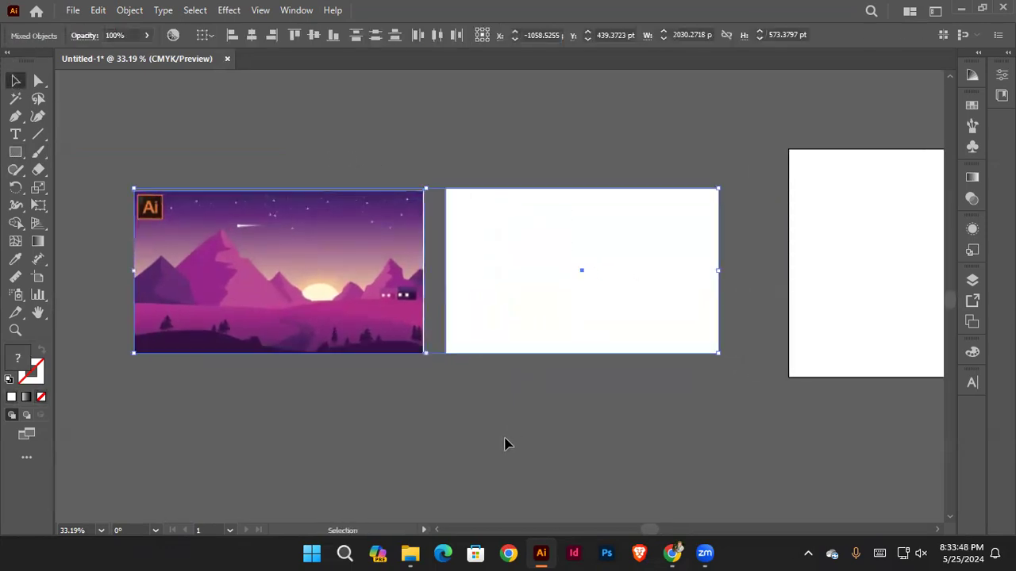
pyautogui.click(508, 447)
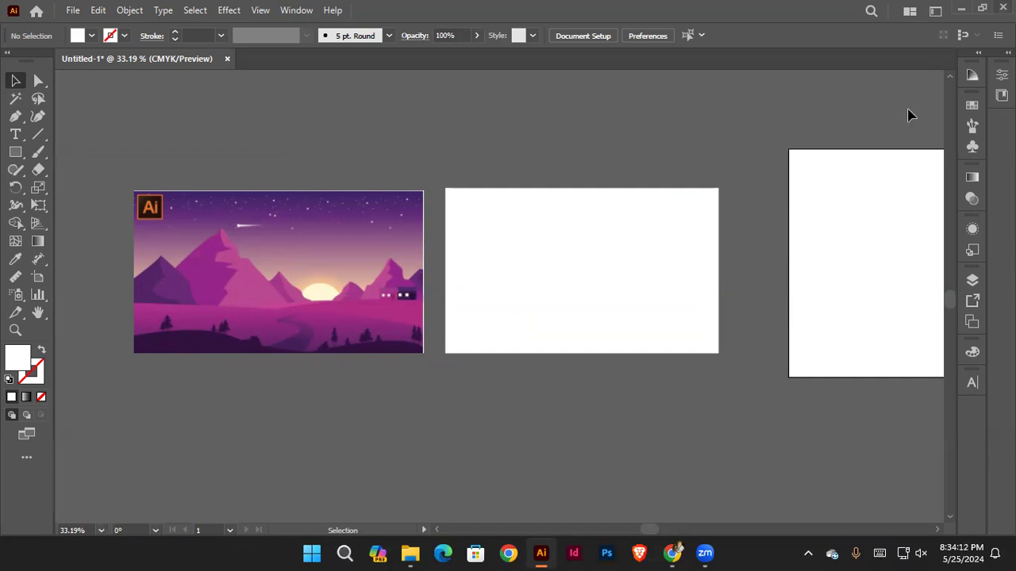
# Step: Fill the white rectangle with a linear white-to-black gradient
pyautogui.click(321, 336)
pyautogui.click(540, 328)
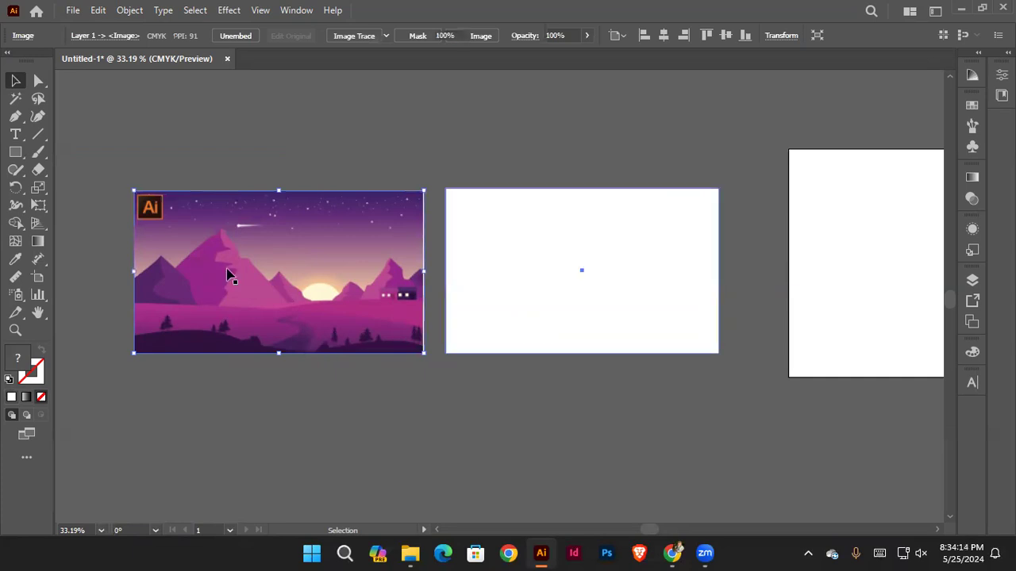
pyautogui.click(38, 241)
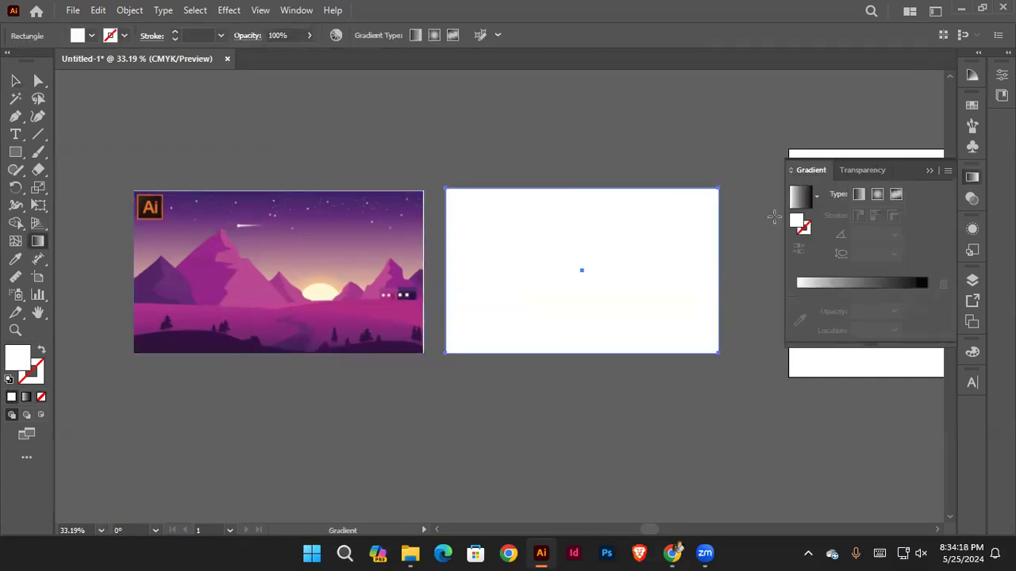
pyautogui.click(818, 206)
pyautogui.click(720, 226)
pyautogui.click(14, 80)
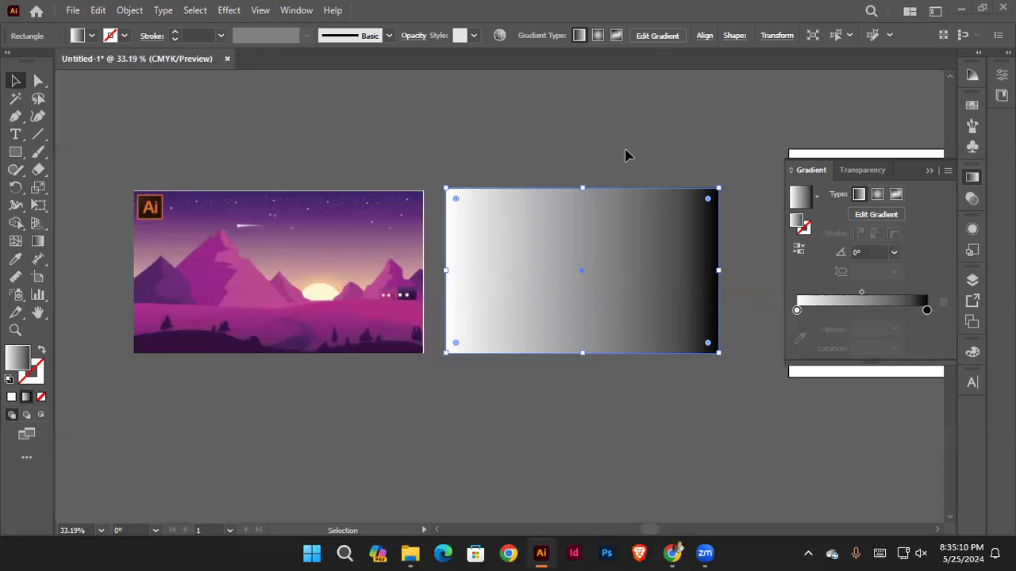
pyautogui.click(439, 120)
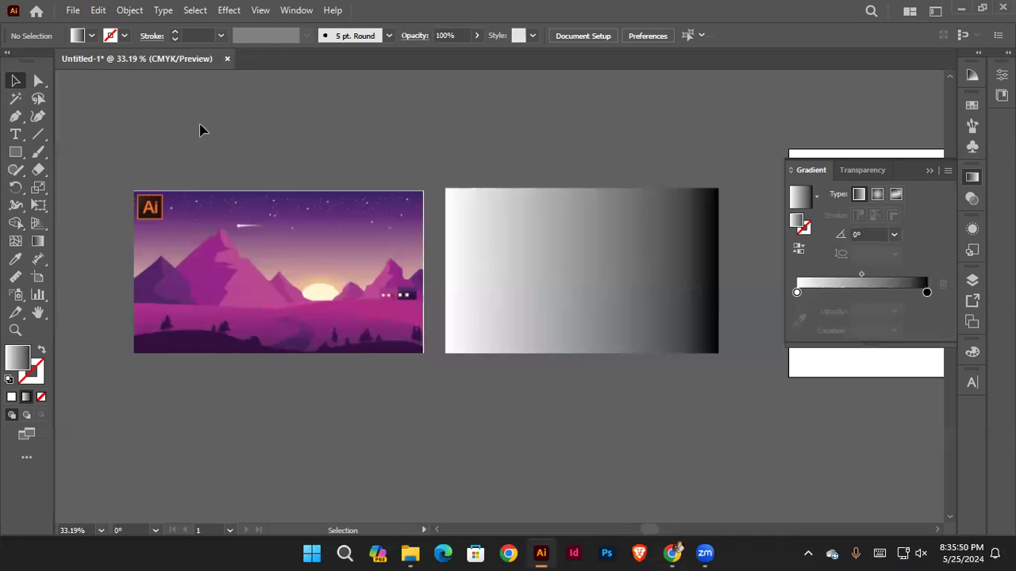
pyautogui.click(300, 292)
pyautogui.click(240, 159)
pyautogui.click(327, 343)
pyautogui.click(302, 161)
pyautogui.click(330, 212)
# Step: Recolour the rectangle's gradient with sampled sky colours: dark purple start, purple stop at about 39%, and pale pink end
pyautogui.click(461, 230)
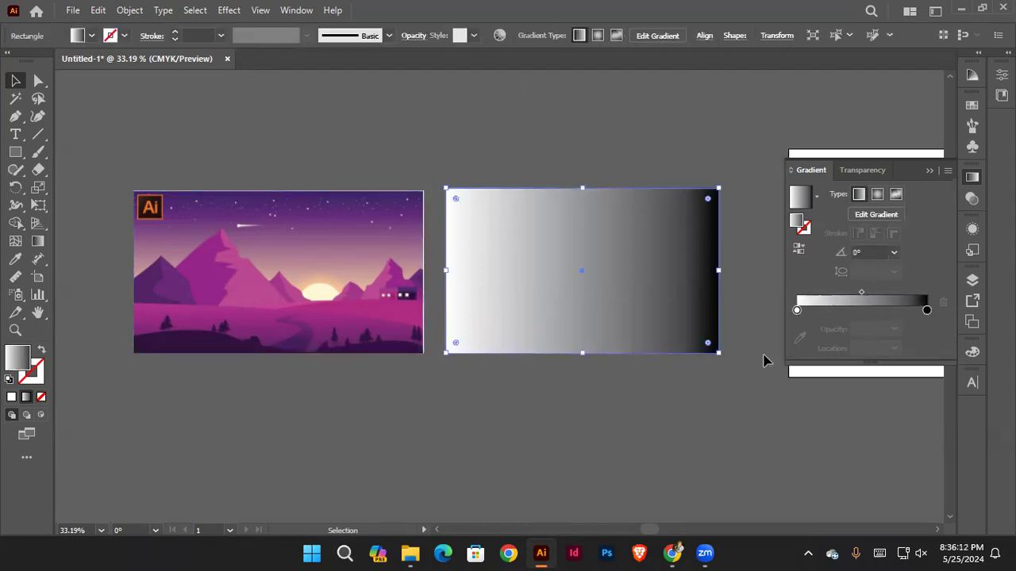
pyautogui.click(797, 311)
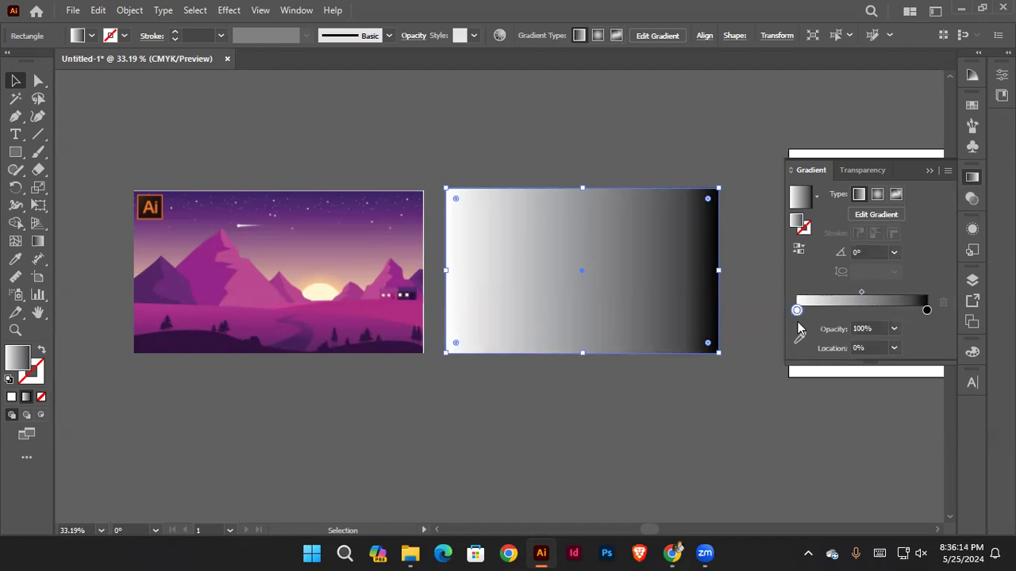
pyautogui.click(799, 336)
pyautogui.click(309, 197)
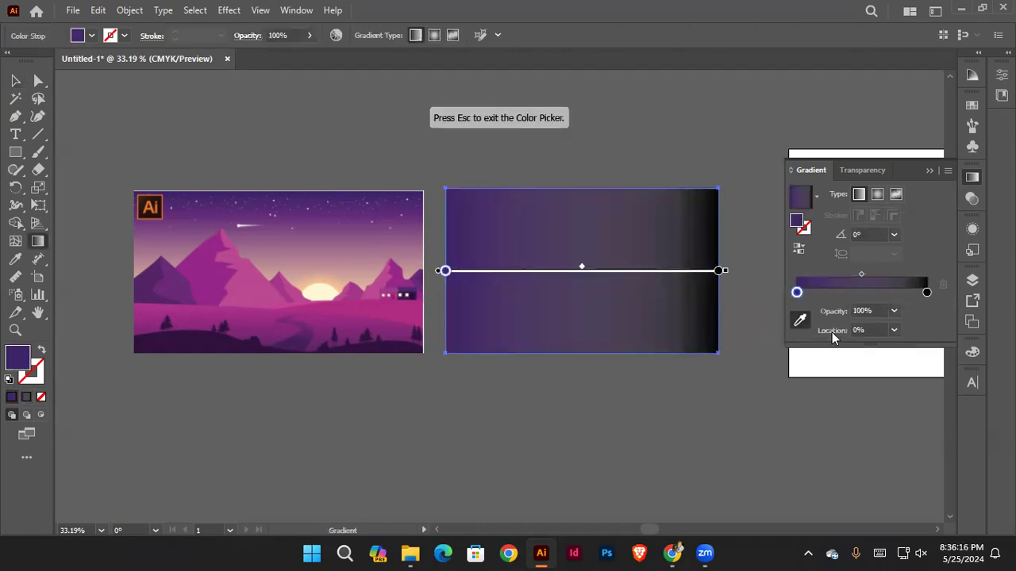
pyautogui.click(847, 292)
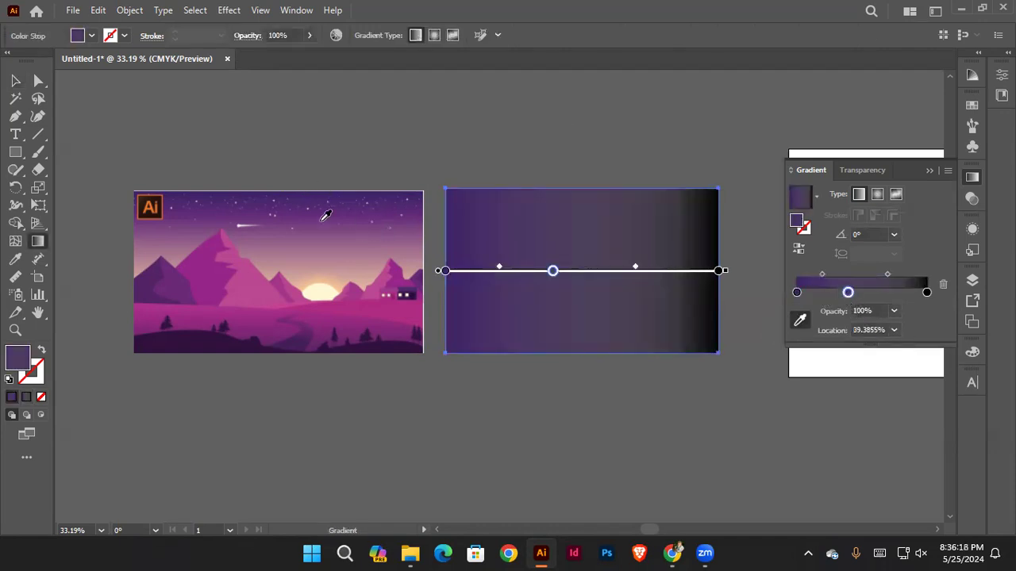
pyautogui.click(325, 216)
pyautogui.click(926, 292)
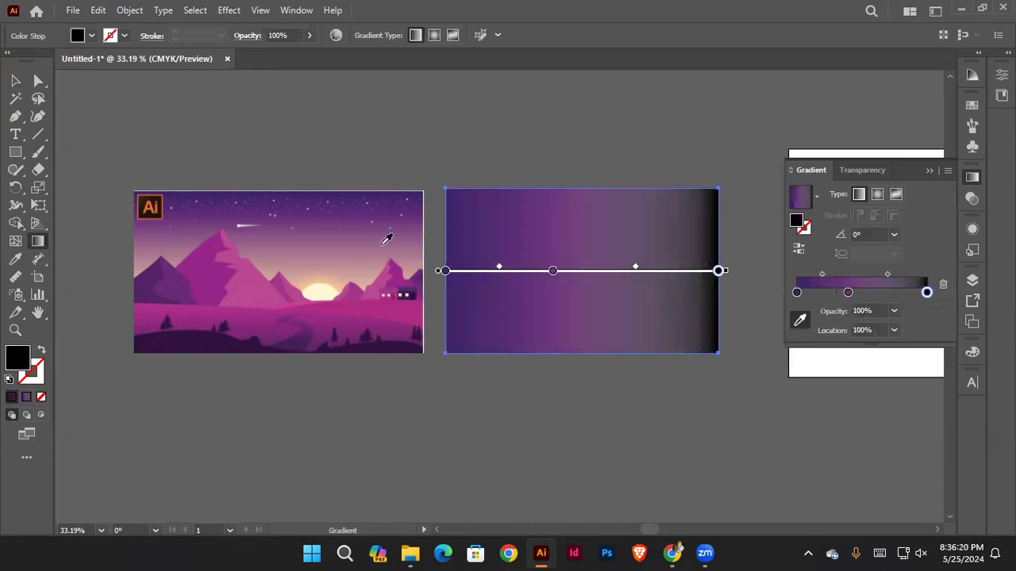
pyautogui.click(329, 273)
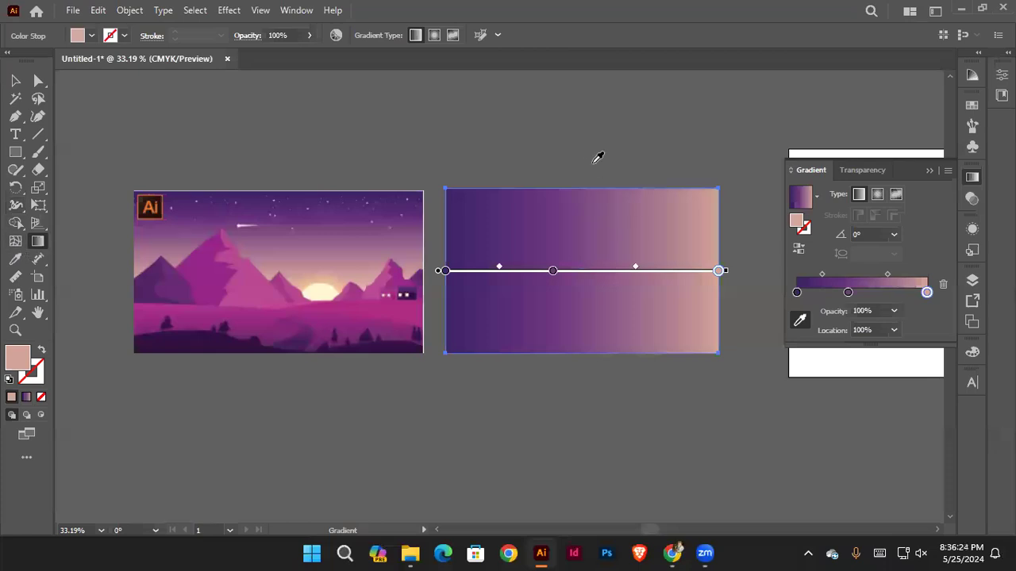
# Step: Redirect the rectangle's gradient vertically, running from dark purple above its top edge to pink below its bottom edge
pyautogui.click(799, 320)
pyautogui.moveTo(581, 141); pyautogui.dragTo(585, 379)
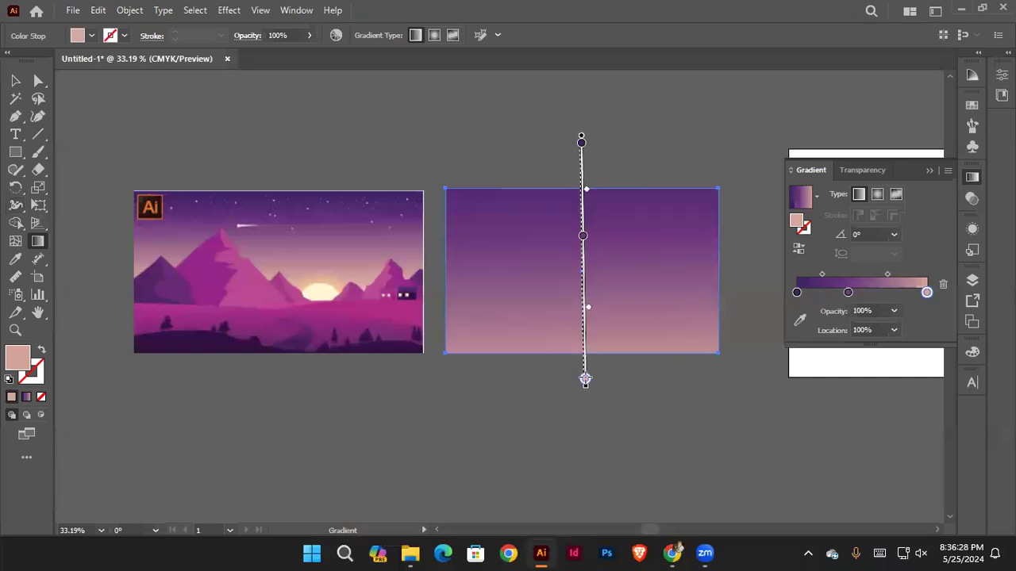
# Step: Move the sky gradient's purple stop to about 33% and its dark start stop to about 18%, bringing the pink blend higher
pyautogui.moveTo(588, 308); pyautogui.dragTo(586, 280)
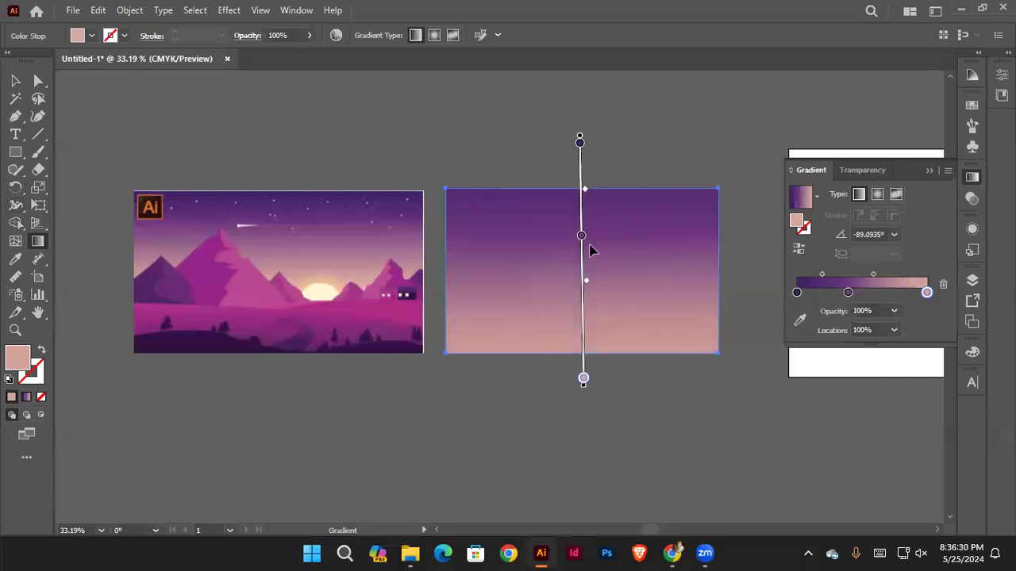
pyautogui.moveTo(581, 235); pyautogui.dragTo(582, 220)
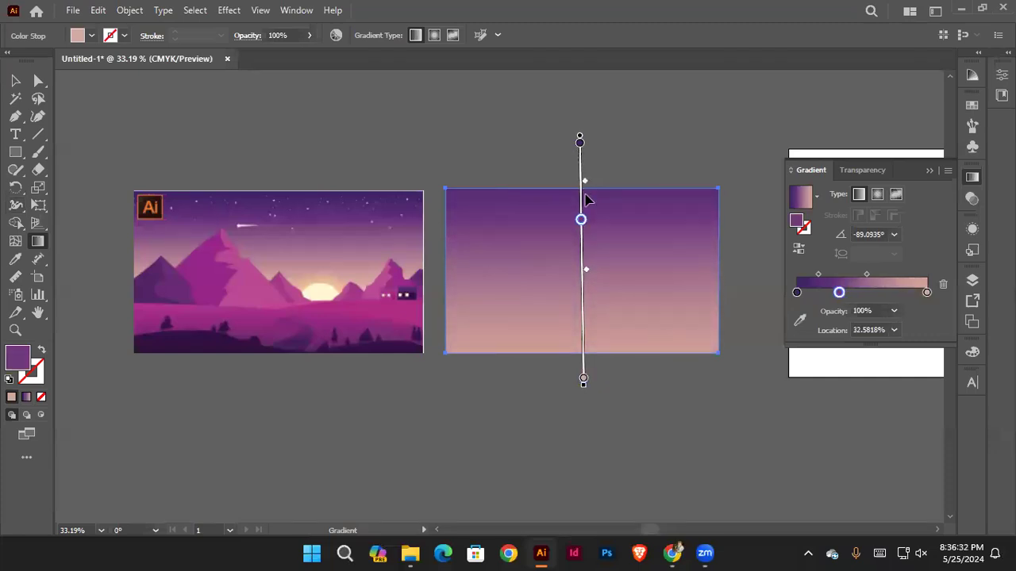
pyautogui.moveTo(580, 144); pyautogui.dragTo(582, 194)
# Step: Recolour the sky gradient's start stop dark blue, RGB 19, 25, 104
pyautogui.doubleClick(581, 187)
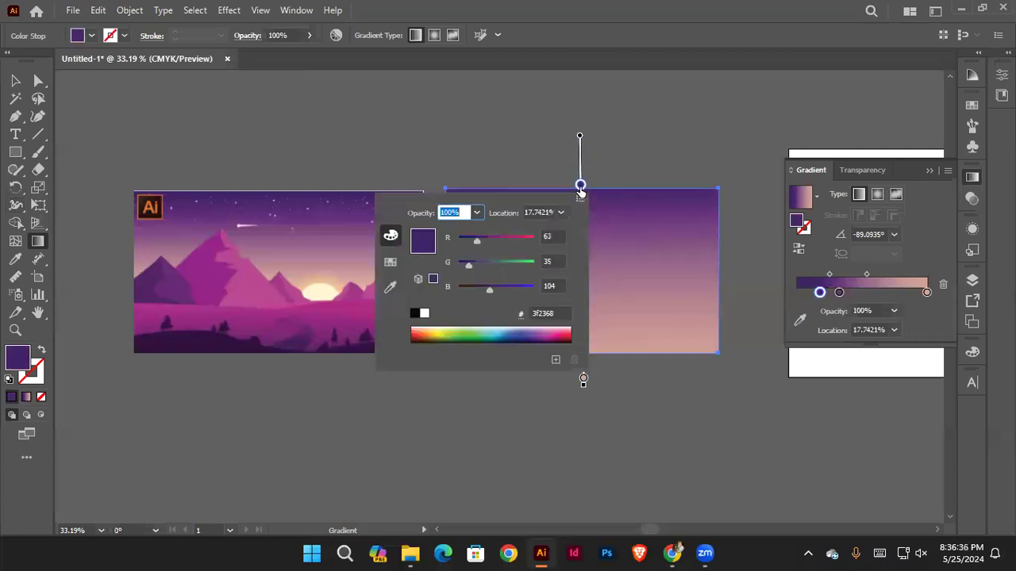
pyautogui.moveTo(469, 249); pyautogui.dragTo(465, 268)
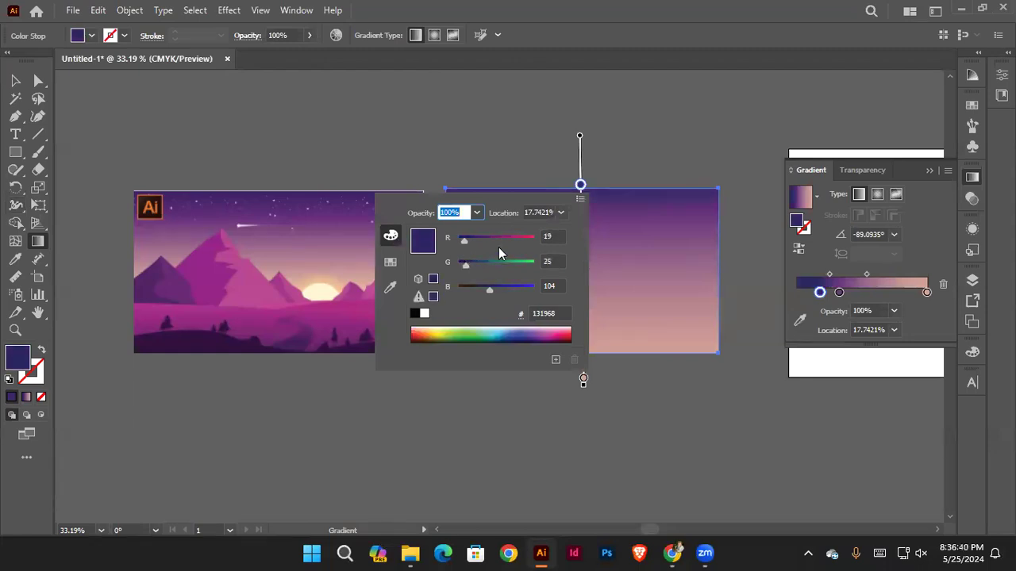
pyautogui.click(582, 188)
# Step: Fine-tune the sky gradient with the pink stop at about 90% and the purple stop at about 37%, and deselect the rectangle
pyautogui.moveTo(582, 221); pyautogui.dragTo(583, 224)
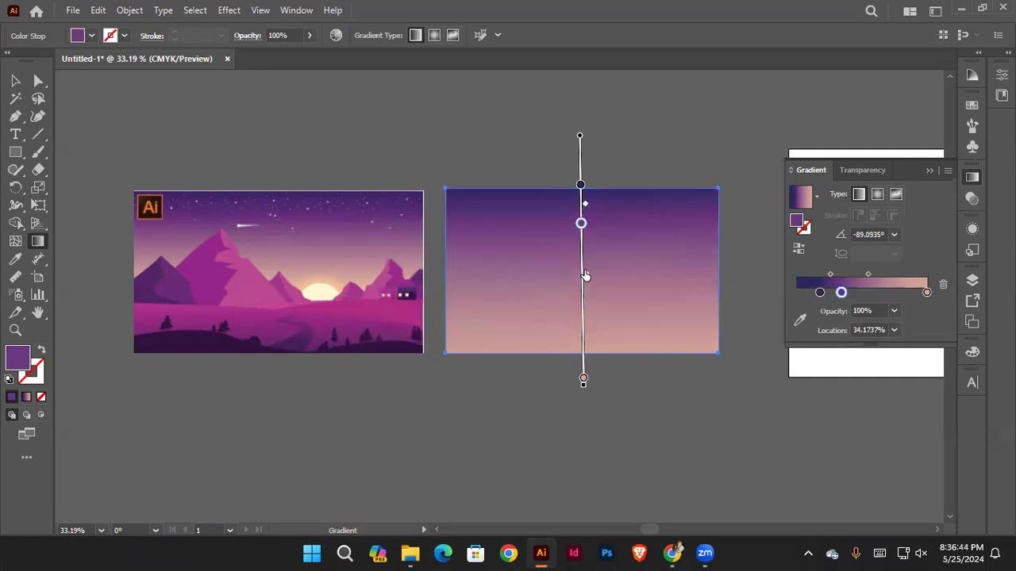
pyautogui.moveTo(583, 378)
pyautogui.mouseDown()
pyautogui.moveTo(582, 336)
pyautogui.moveTo(583, 354)
pyautogui.mouseUp()
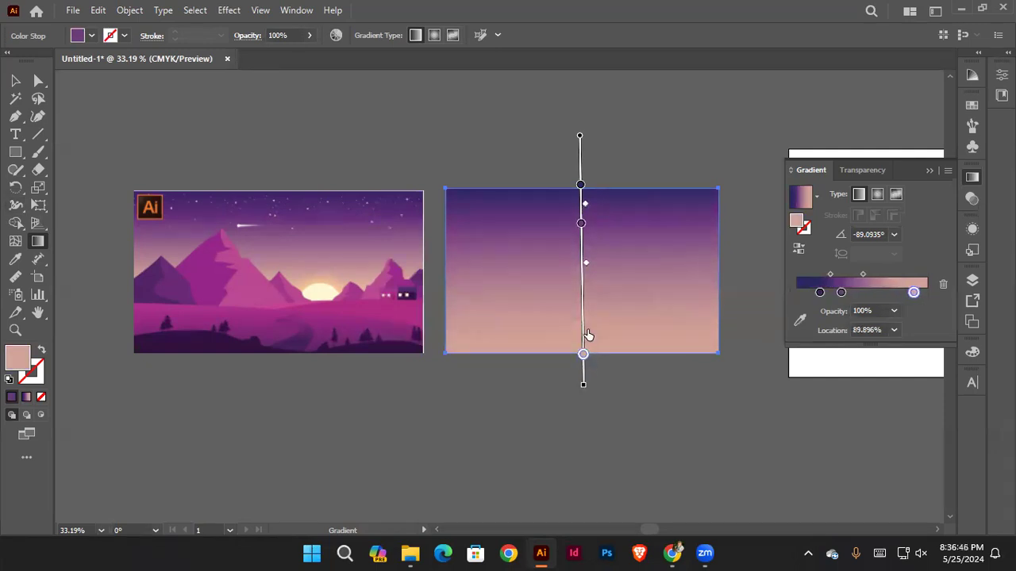
pyautogui.moveTo(581, 224); pyautogui.dragTo(581, 229)
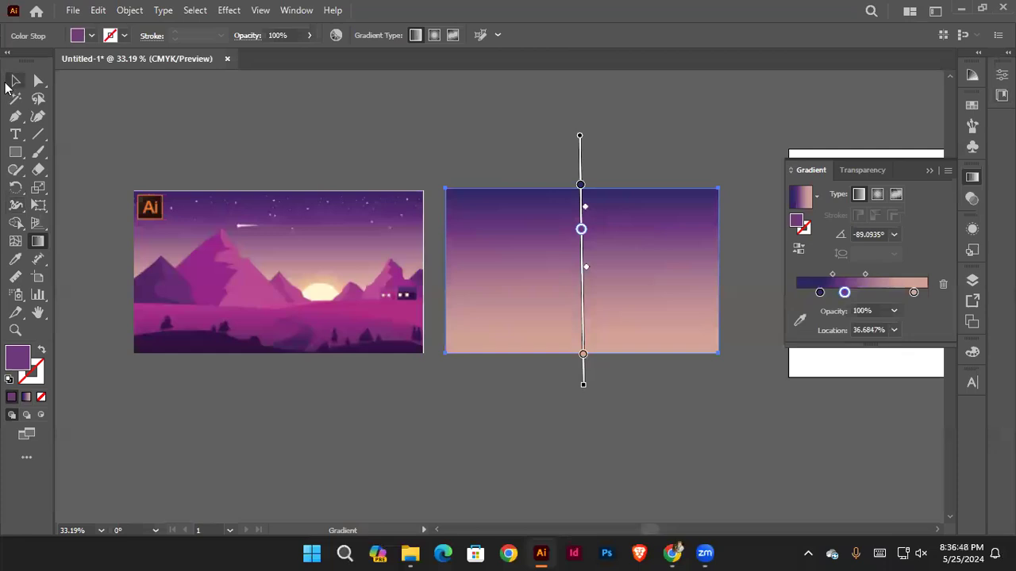
pyautogui.click(15, 81)
pyautogui.click(350, 153)
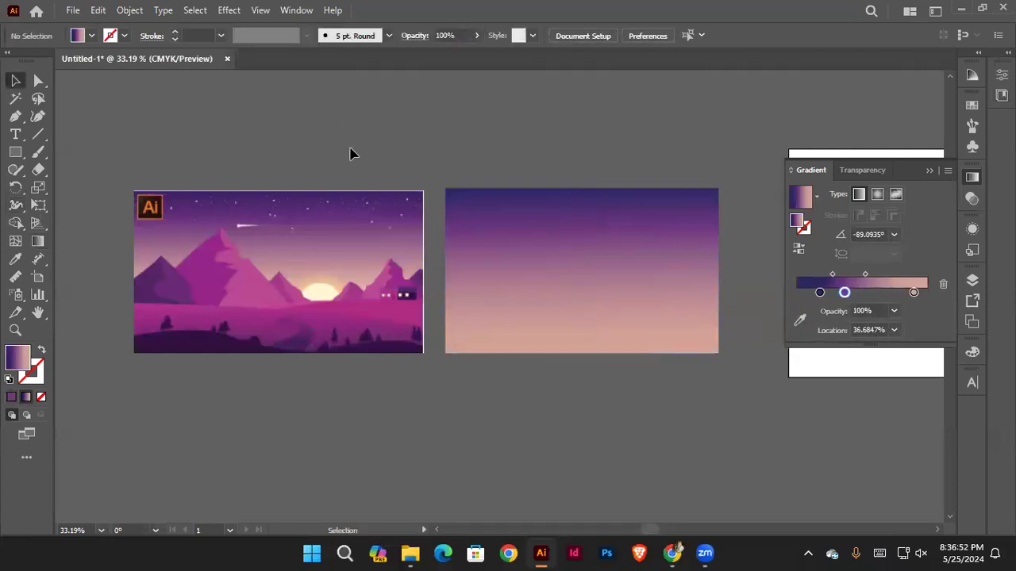
# Step: Draw a small five-pointed star on the upper left part of the sky rectangle
pyautogui.click(15, 169)
pyautogui.click(16, 153)
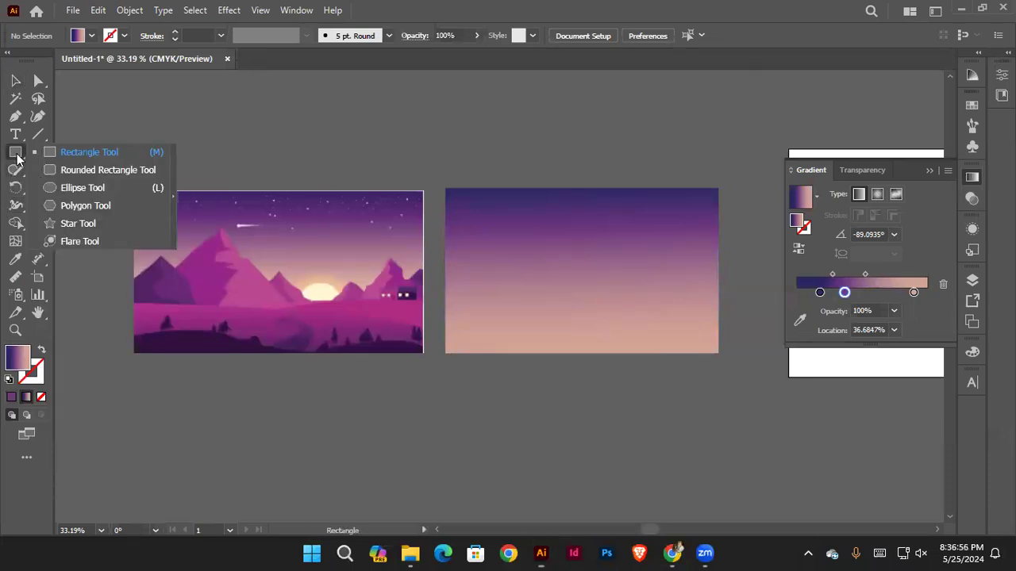
pyautogui.click(70, 223)
pyautogui.moveTo(461, 232); pyautogui.dragTo(467, 238)
pyautogui.press('v')
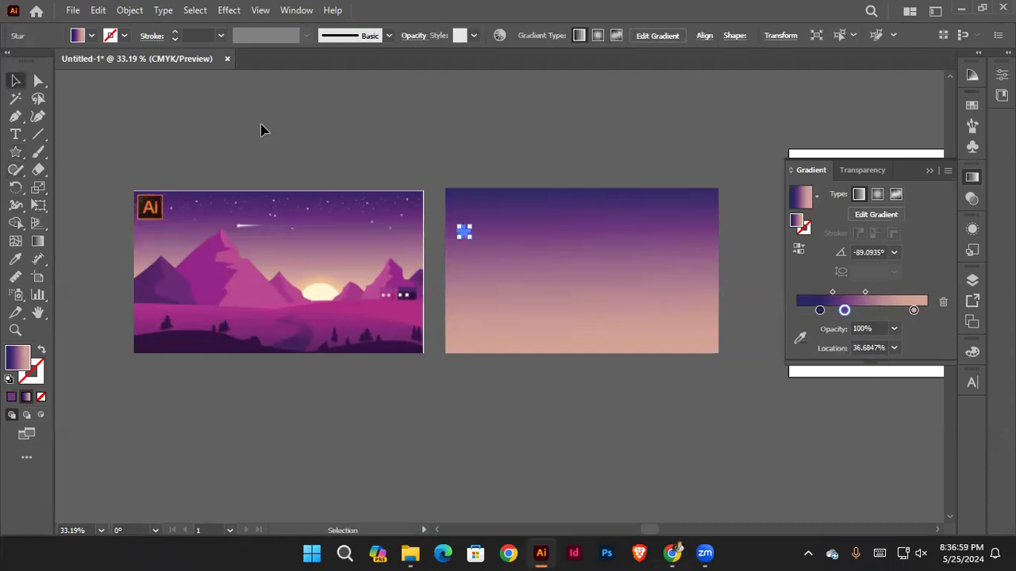
pyautogui.click(108, 98)
# Step: Replace the small star's gradient fill with solid white
pyautogui.moveTo(486, 214); pyautogui.dragTo(411, 224)
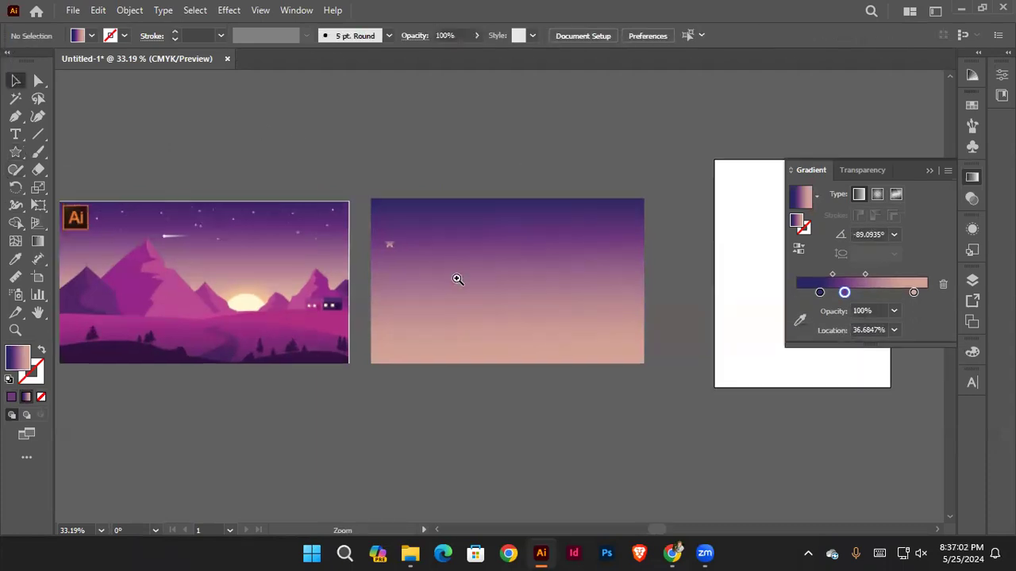
pyautogui.scroll(3, 399, 254)
pyautogui.click(400, 254)
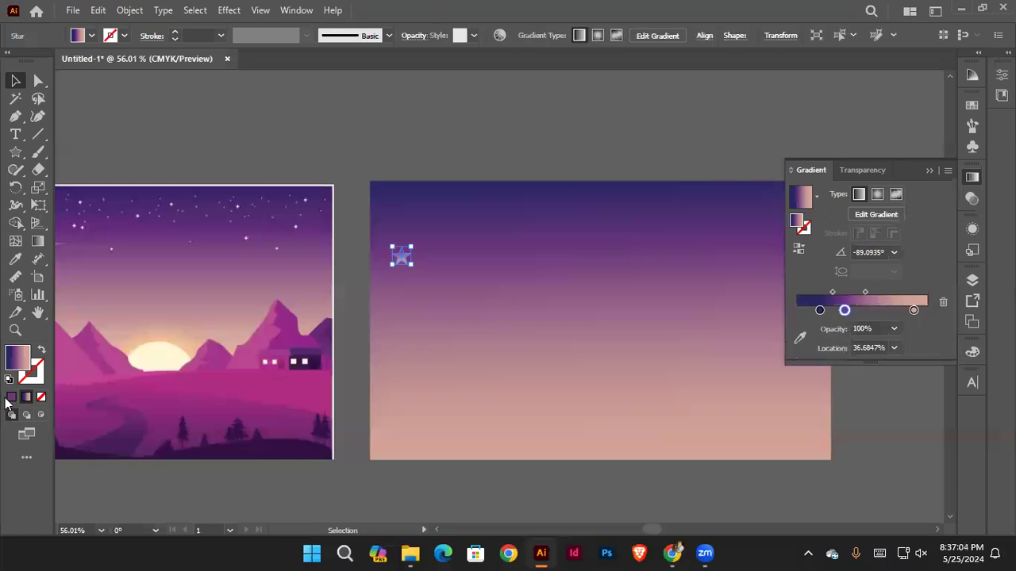
pyautogui.click(9, 399)
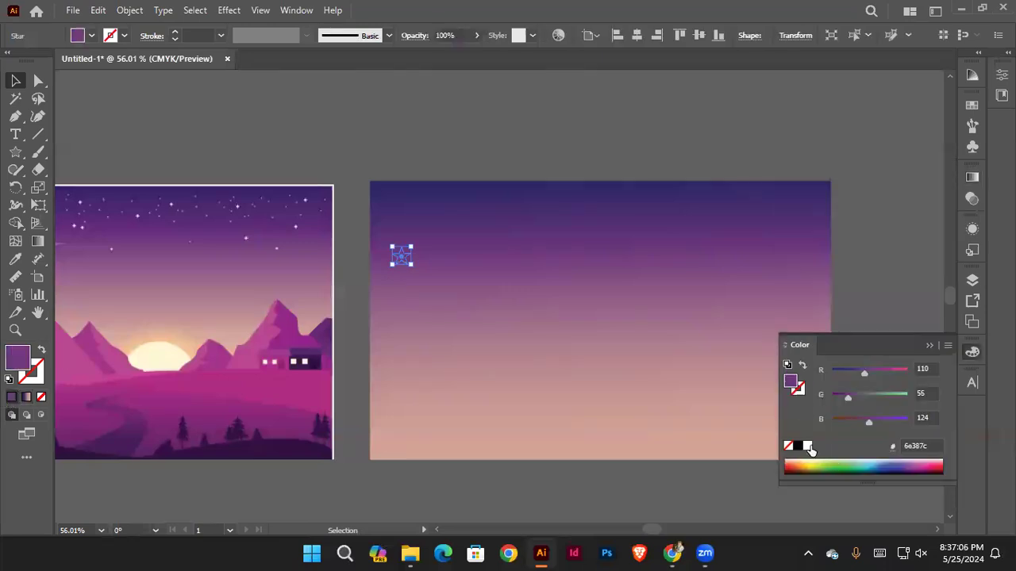
pyautogui.click(808, 446)
pyautogui.click(431, 215)
# Step: Copy the white star beside the original and try duplicating the pair further across the sky
pyautogui.moveTo(404, 256); pyautogui.dragTo(445, 249)
pyautogui.click(399, 200)
pyautogui.click(439, 230)
pyautogui.keyDown('shift'); pyautogui.click(401, 243); pyautogui.keyUp('shift')
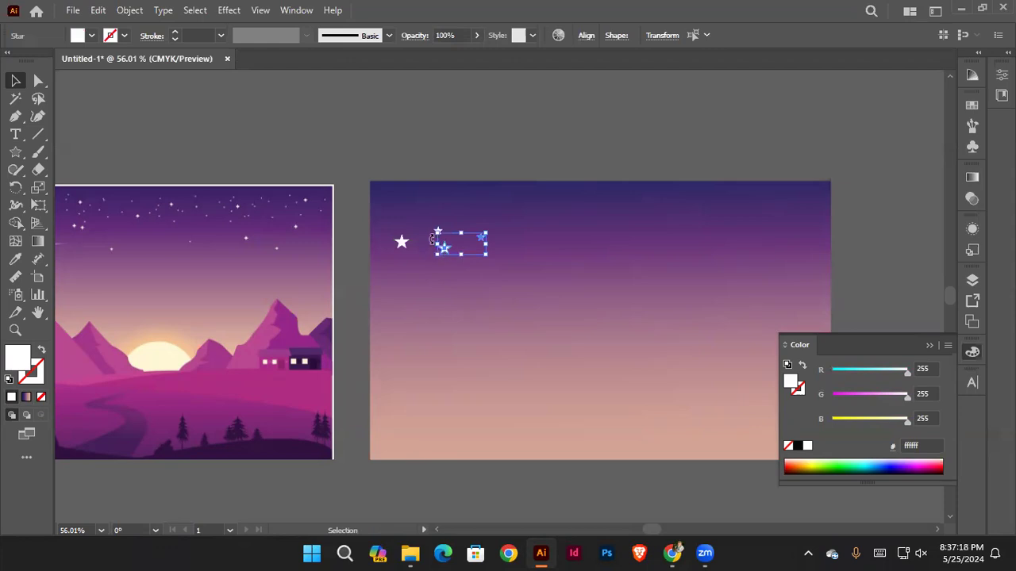
pyautogui.keyDown('shift'); pyautogui.click(401, 241); pyautogui.keyUp('shift')
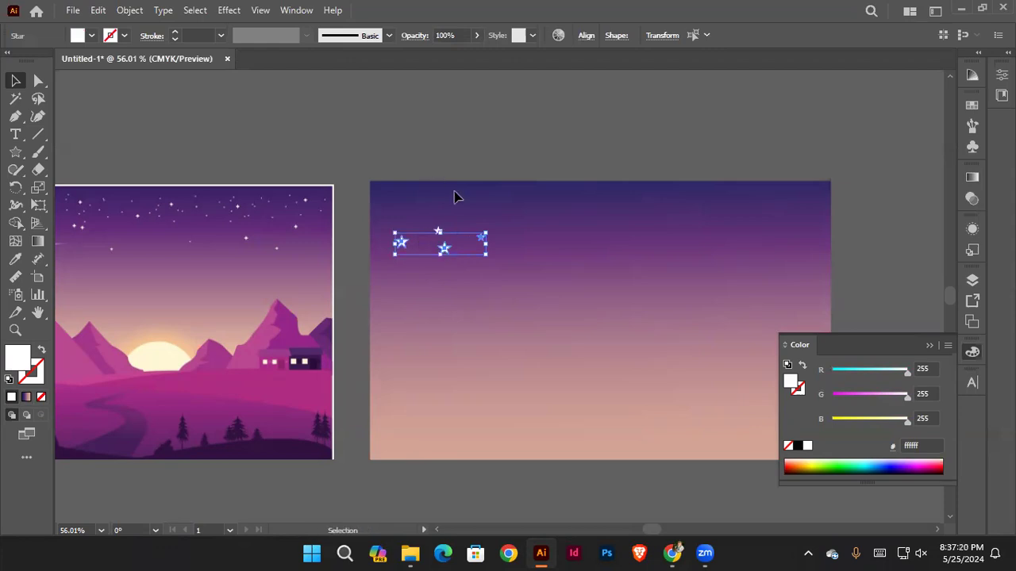
pyautogui.hotkey('ctrl', 'z')
pyautogui.click(453, 159)
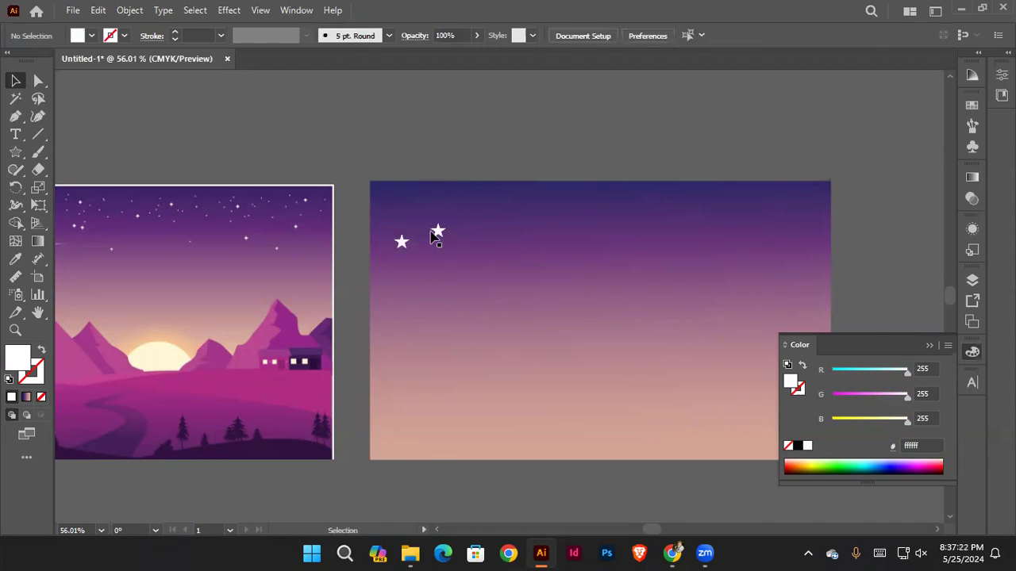
# Step: Delete both white stars from the sky rectangle
pyautogui.click(439, 232)
pyautogui.press('Delete')
pyautogui.click(401, 241)
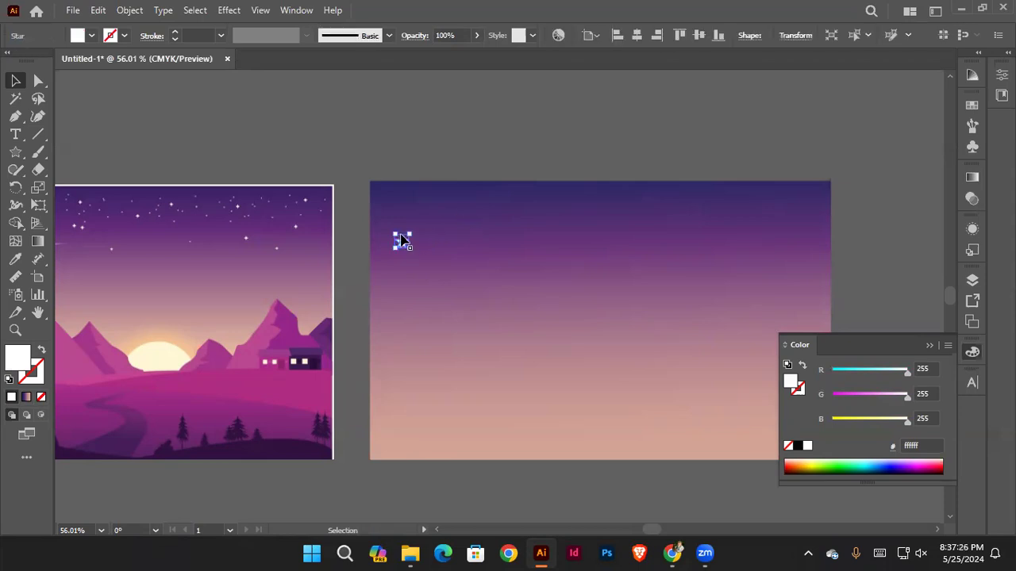
pyautogui.press('Delete')
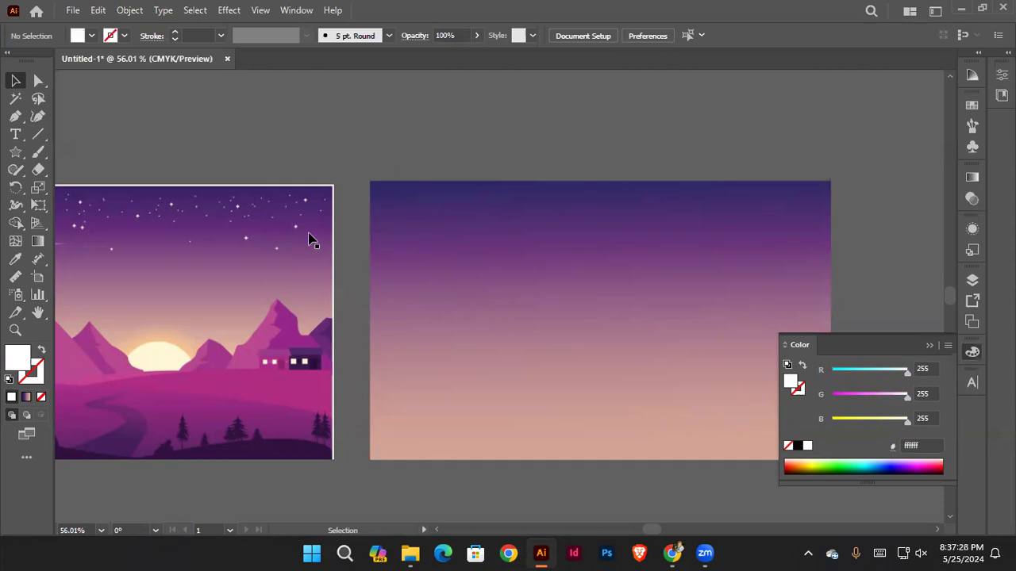
pyautogui.click(928, 345)
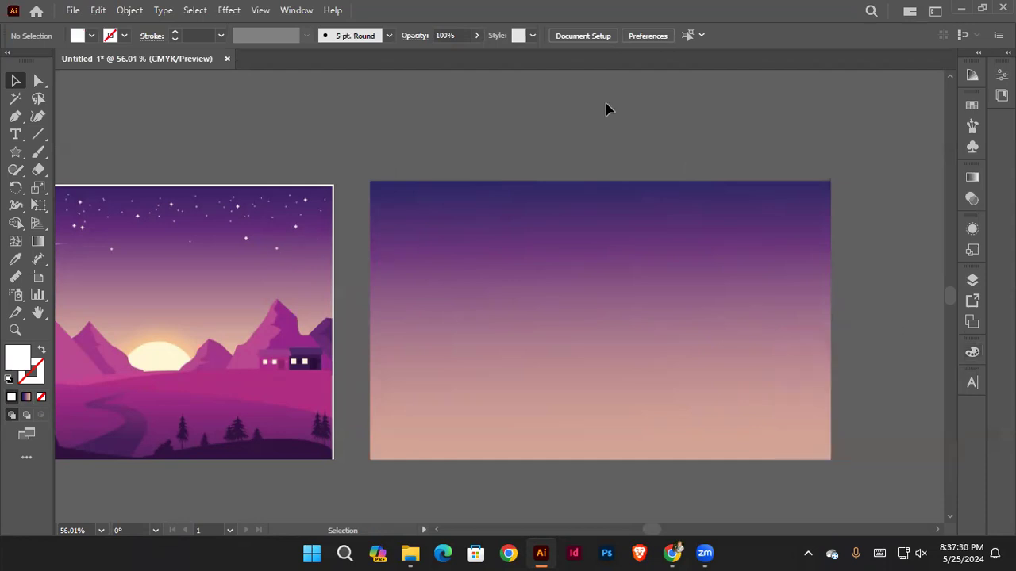
# Step: Open the symbols library as a floating panel near the sky rectangle's upper right corner
pyautogui.click(970, 130)
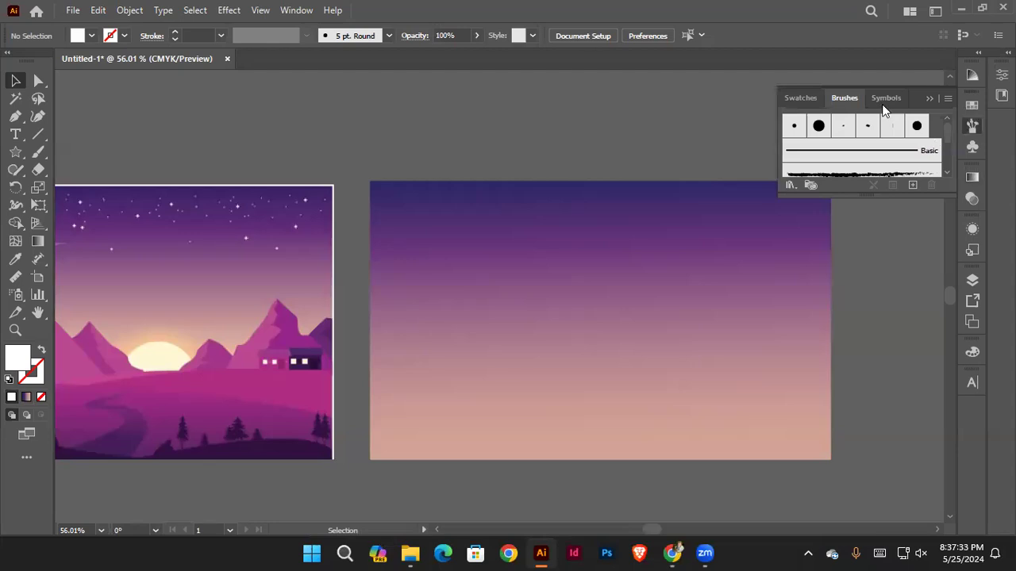
pyautogui.click(628, 130)
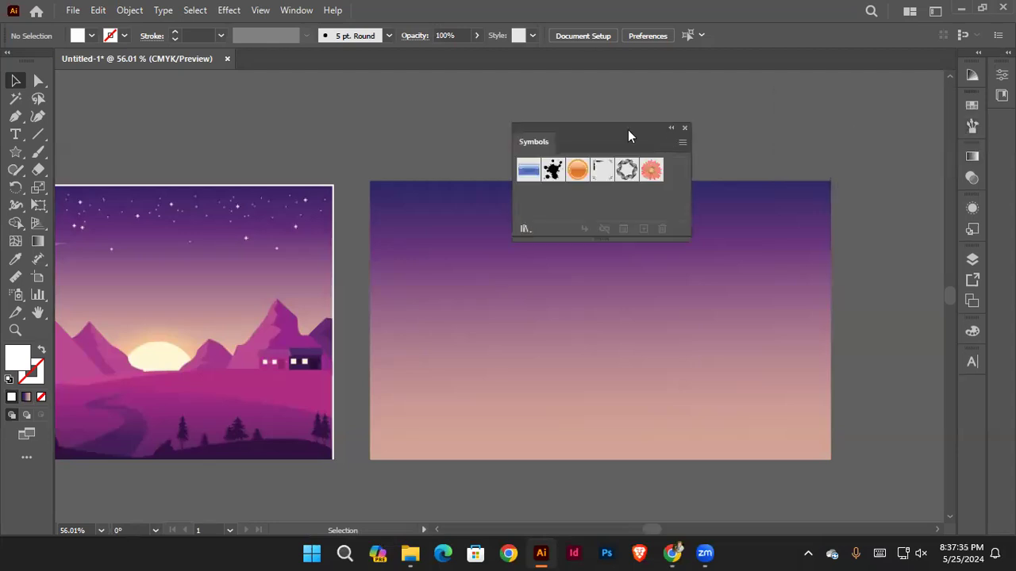
pyautogui.moveTo(766, 137); pyautogui.dragTo(813, 127)
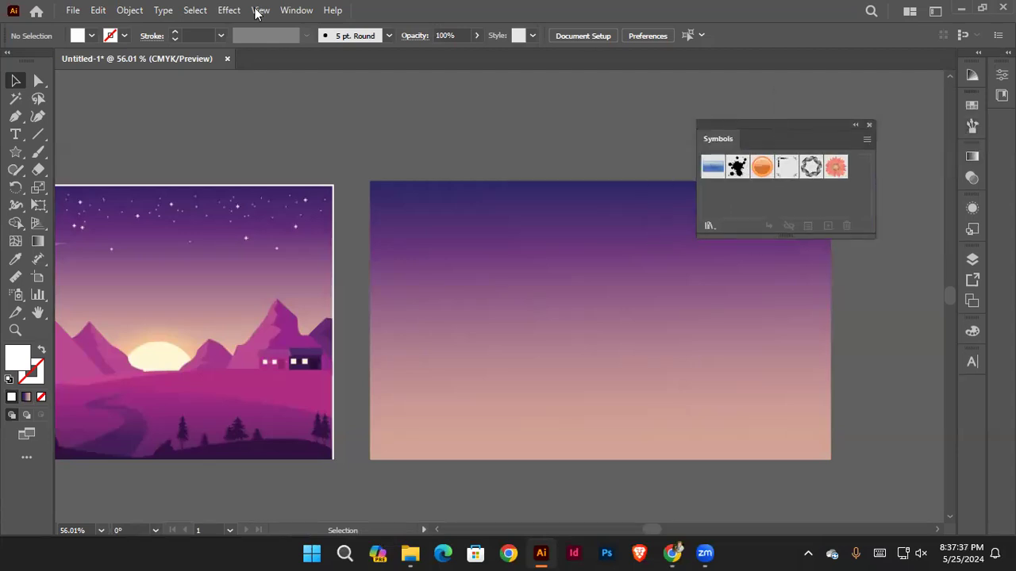
pyautogui.click(307, 10)
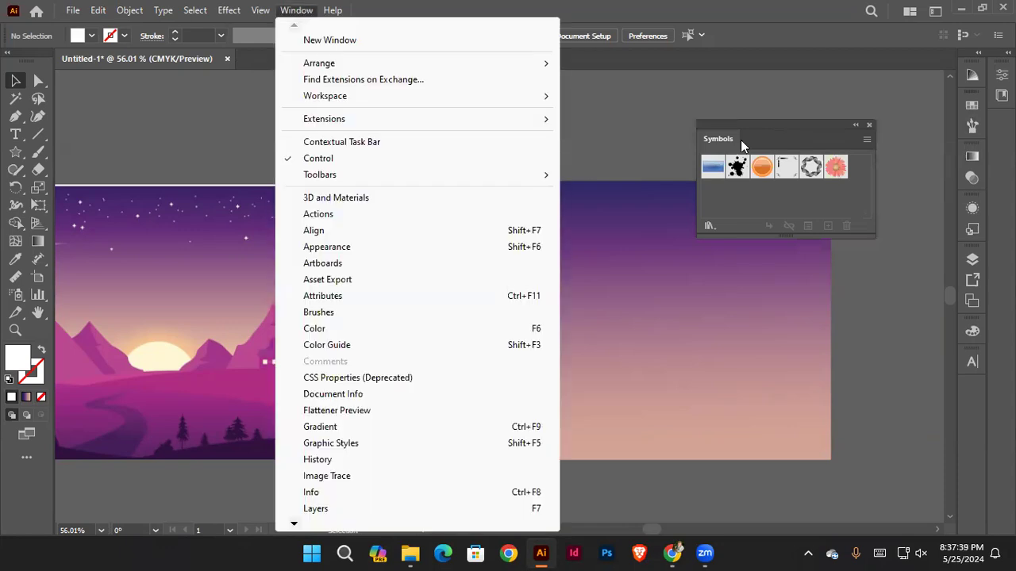
pyautogui.click(790, 258)
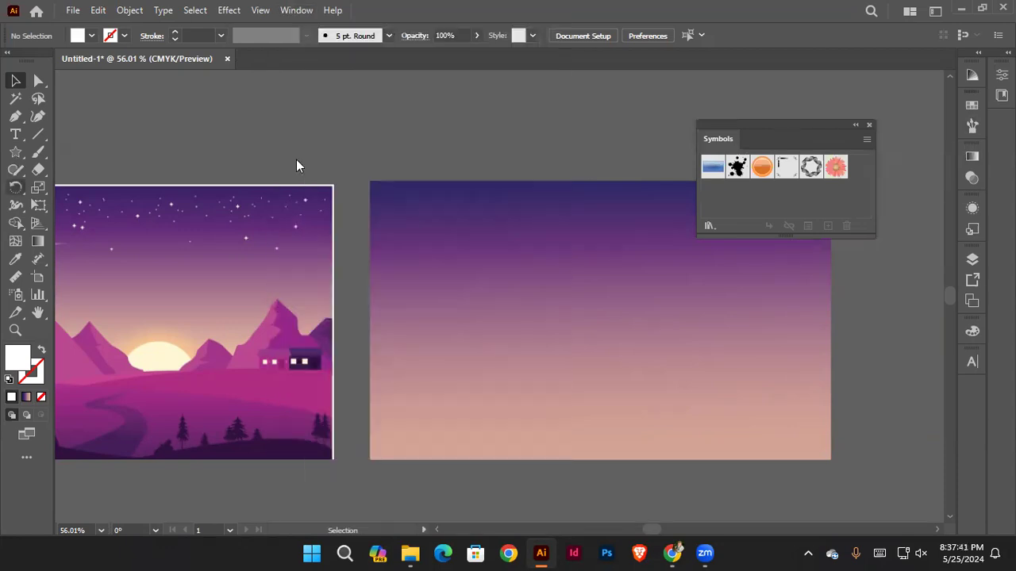
# Step: Draw a small white star just above the sky rectangle's upper left corner and select it
pyautogui.moveTo(353, 154); pyautogui.dragTo(379, 153)
pyautogui.press('v')
pyautogui.click(354, 146)
pyautogui.click(365, 151)
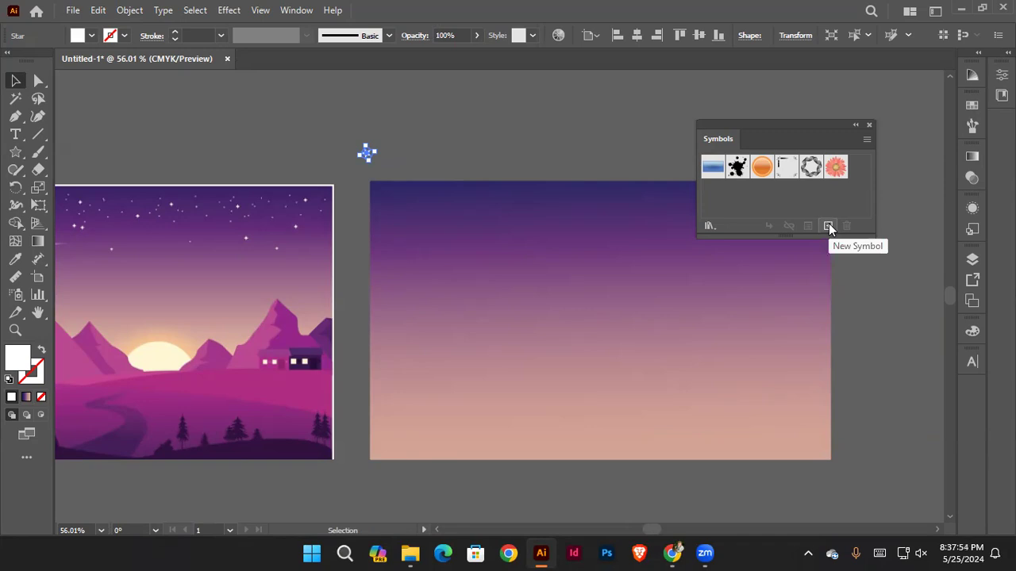
# Step: Save the selected star as a dynamic symbol named New Symbol with the Movie Clip export type
pyautogui.click(828, 227)
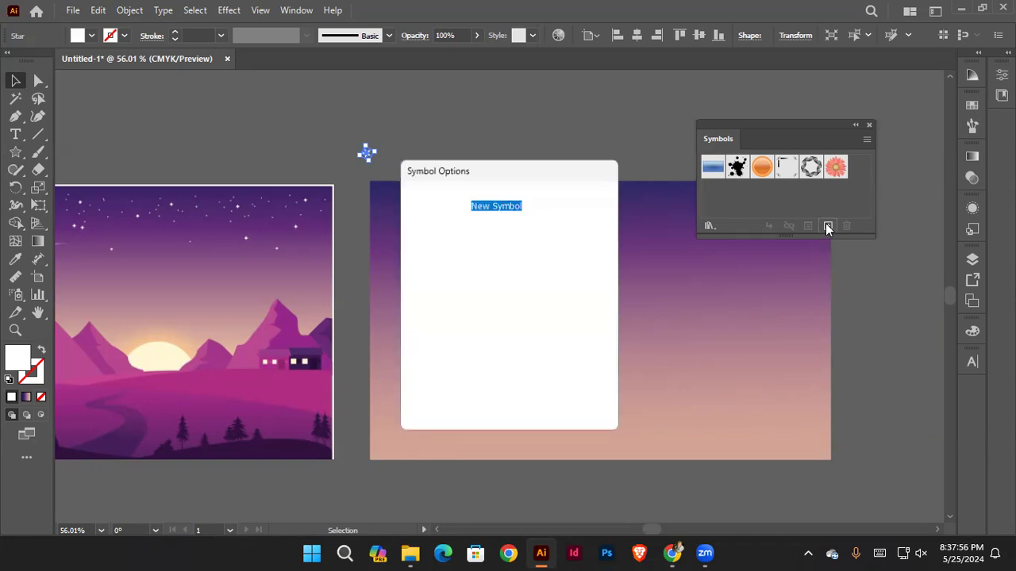
pyautogui.moveTo(504, 173); pyautogui.dragTo(698, 133)
pyautogui.click(789, 152)
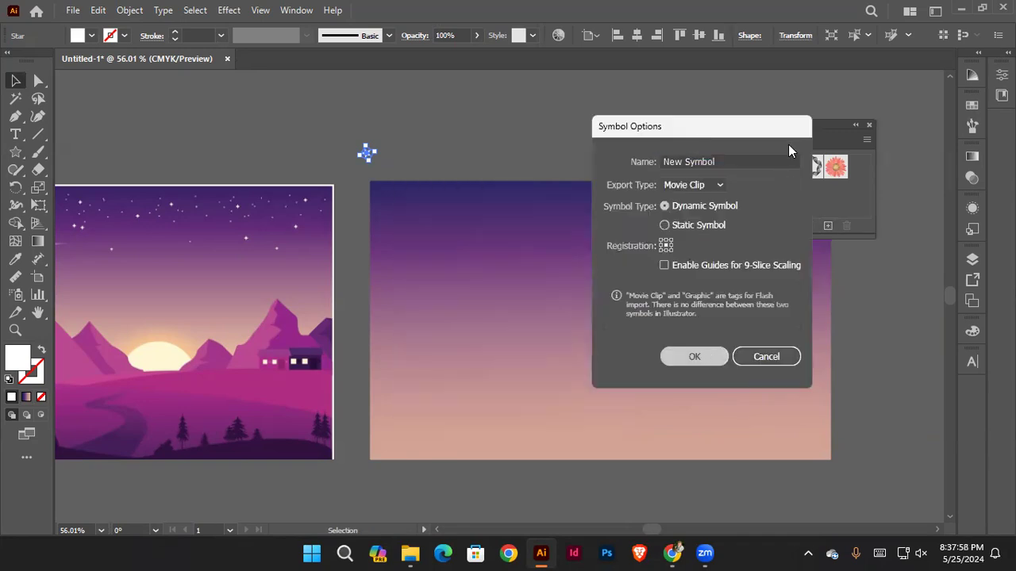
pyautogui.press('Return')
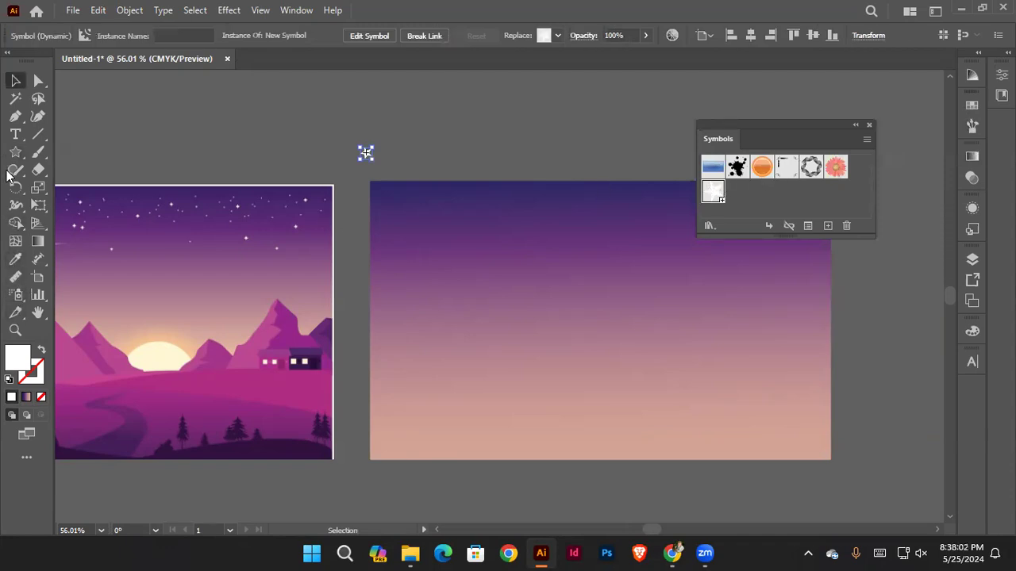
# Step: Scatter instances of the star symbol across the upper half of the sky with the Symbol Sprayer
pyautogui.click(18, 300)
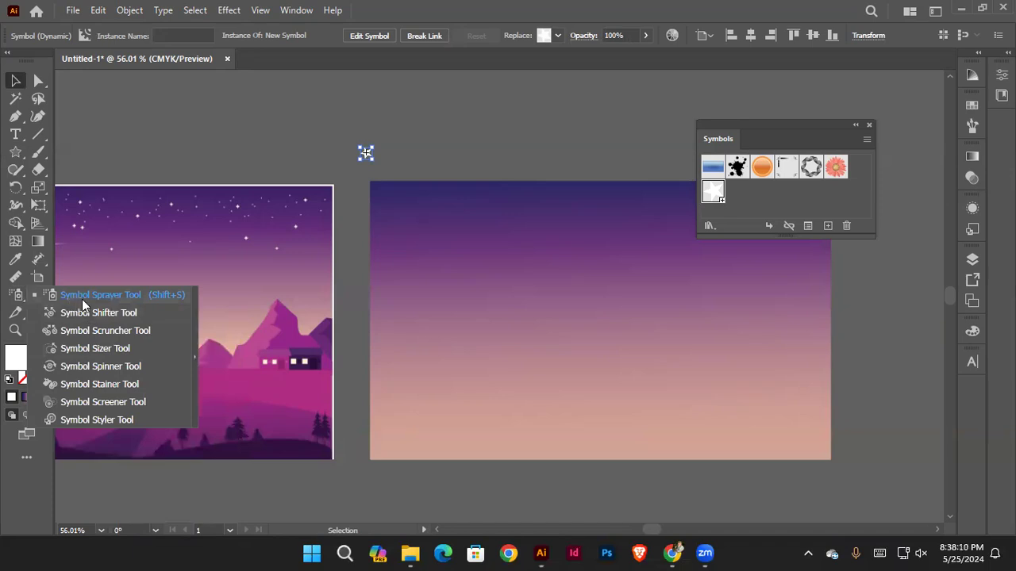
pyautogui.click(125, 300)
pyautogui.moveTo(510, 274)
pyautogui.mouseDown()
pyautogui.moveTo(465, 293)
pyautogui.moveTo(732, 304)
pyautogui.moveTo(681, 346)
pyautogui.moveTo(608, 334)
pyautogui.mouseUp()
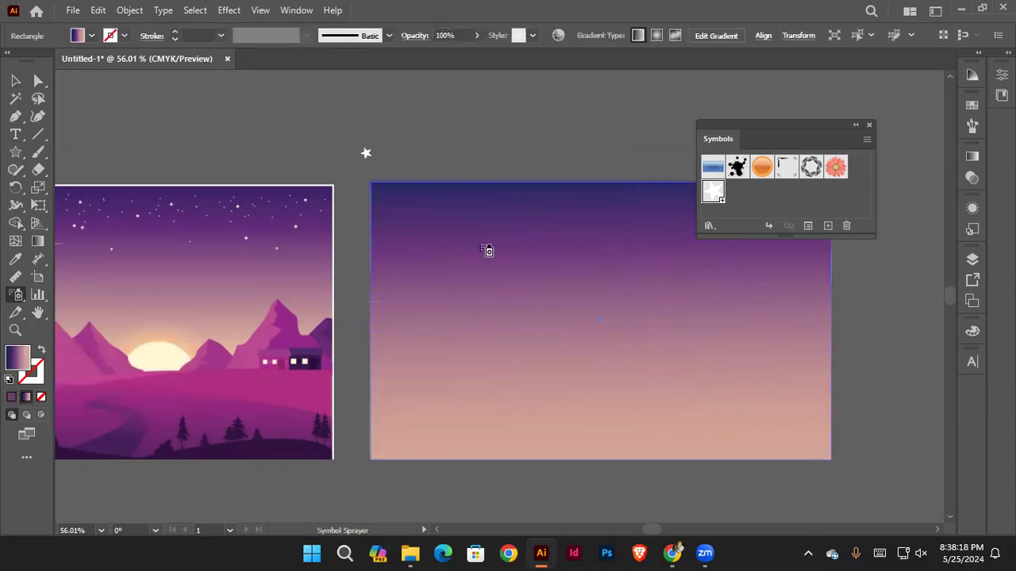
pyautogui.click(426, 231)
pyautogui.click(599, 222)
pyautogui.moveTo(513, 276)
pyautogui.mouseDown()
pyautogui.moveTo(531, 237)
pyautogui.moveTo(667, 300)
pyautogui.moveTo(727, 270)
pyautogui.moveTo(758, 270)
pyautogui.moveTo(731, 286)
pyautogui.moveTo(643, 247)
pyautogui.moveTo(673, 214)
pyautogui.moveTo(651, 219)
pyautogui.moveTo(572, 197)
pyautogui.moveTo(475, 233)
pyautogui.moveTo(409, 283)
pyautogui.moveTo(463, 311)
pyautogui.moveTo(578, 270)
pyautogui.moveTo(667, 279)
pyautogui.moveTo(707, 300)
pyautogui.moveTo(793, 288)
pyautogui.moveTo(816, 253)
pyautogui.moveTo(482, 315)
pyautogui.mouseUp()
pyautogui.scroll(2, 482, 315)
pyautogui.moveTo(731, 307); pyautogui.dragTo(698, 336)
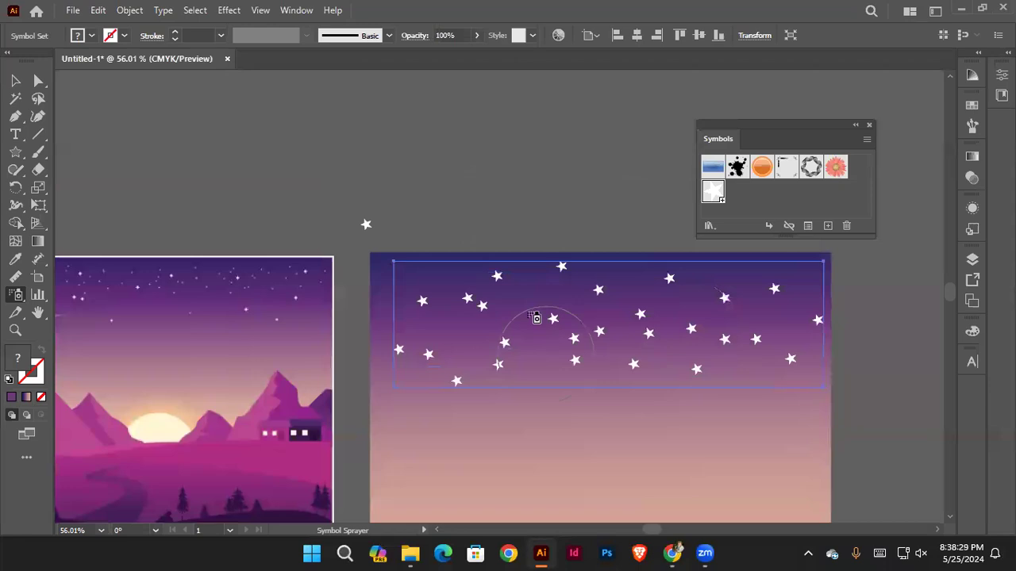
pyautogui.moveTo(680, 389); pyautogui.dragTo(762, 381)
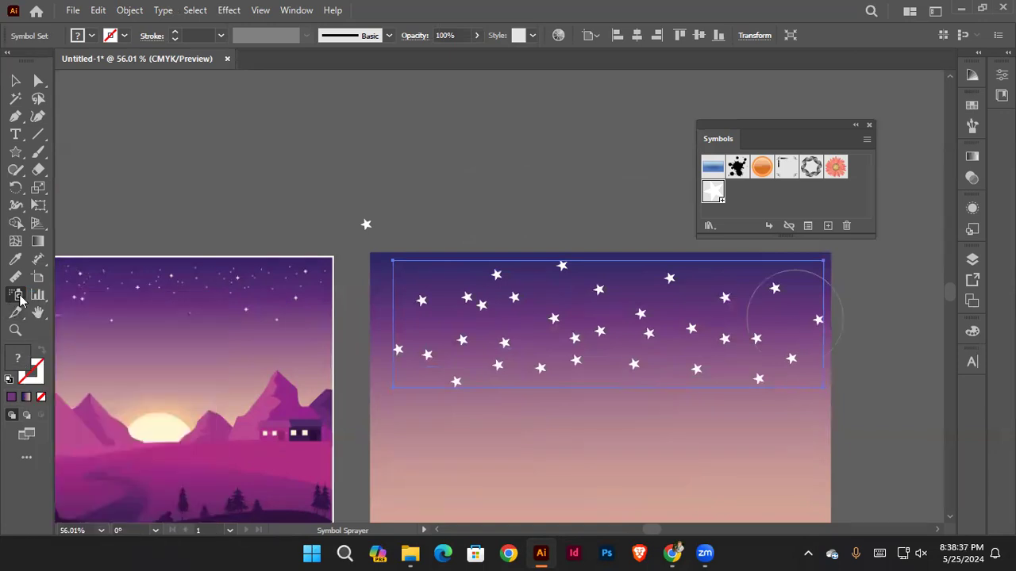
# Step: Shift the sprayed stars around the upper middle of the sky with the Symbol Shifter
pyautogui.rightClick(19, 297)
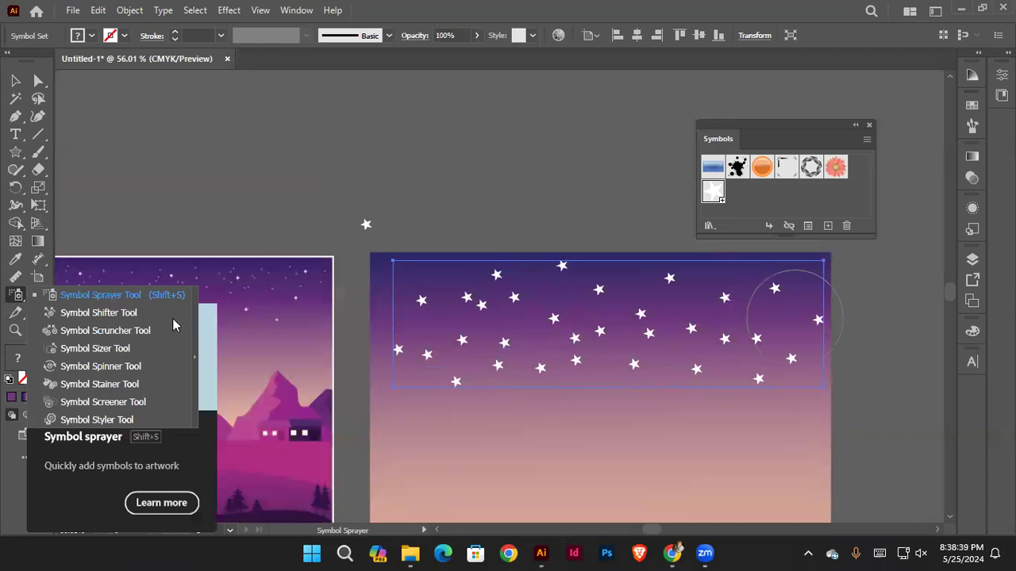
pyautogui.click(113, 313)
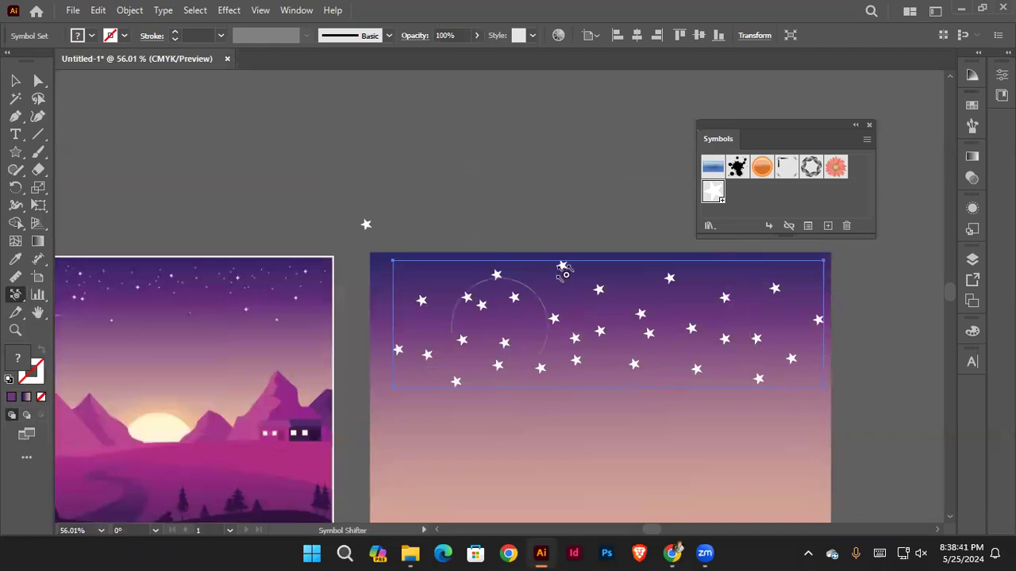
pyautogui.moveTo(566, 274)
pyautogui.mouseDown()
pyautogui.moveTo(606, 297)
pyautogui.moveTo(594, 319)
pyautogui.moveTo(567, 285)
pyautogui.moveTo(567, 268)
pyautogui.moveTo(564, 326)
pyautogui.moveTo(660, 310)
pyautogui.mouseUp()
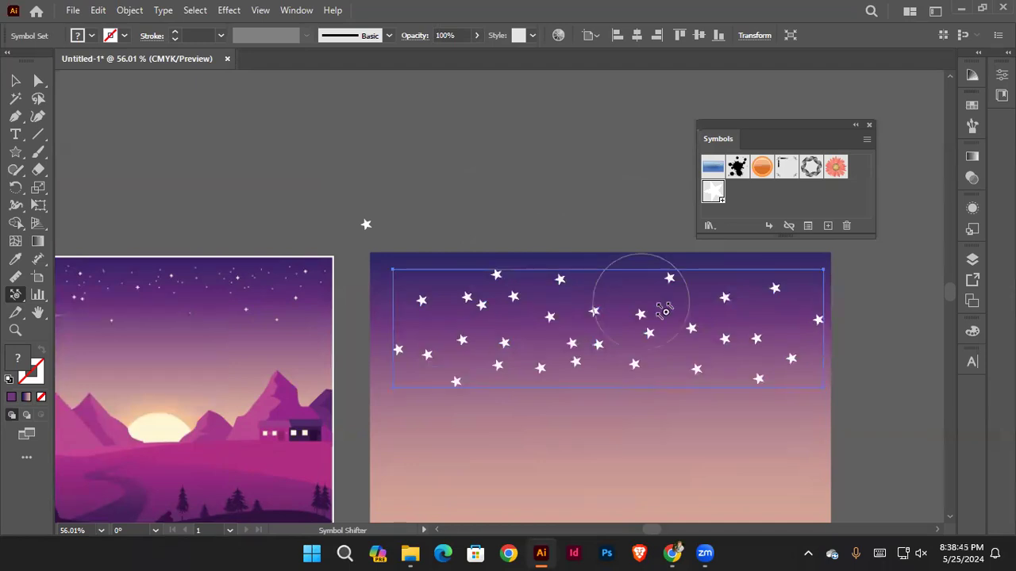
# Step: Pull the sprayed stars slightly closer together around the upper middle of the sky with the Symbol Scruncher
pyautogui.click(20, 296)
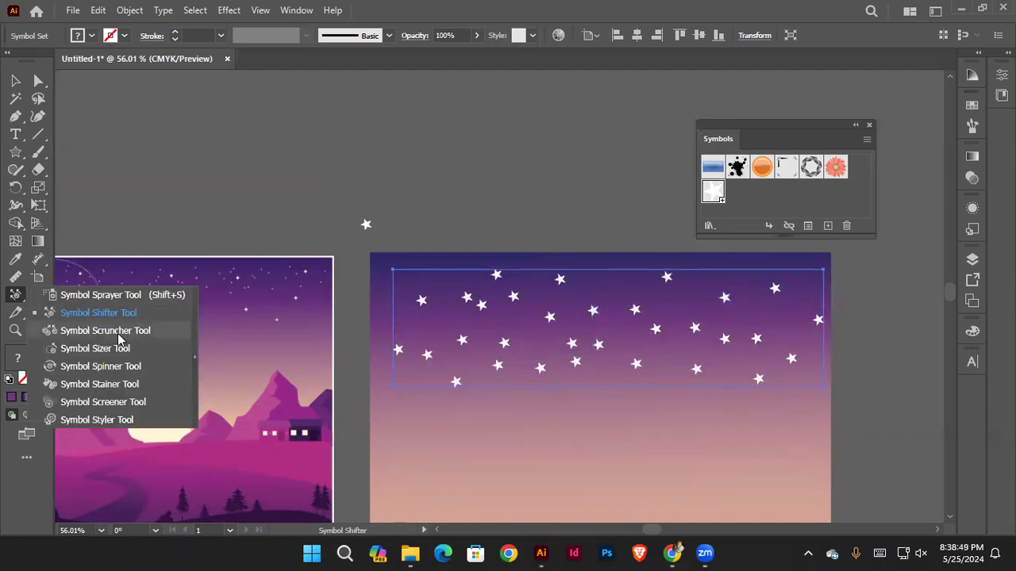
pyautogui.moveTo(492, 333)
pyautogui.mouseDown()
pyautogui.moveTo(513, 357)
pyautogui.moveTo(504, 341)
pyautogui.mouseUp()
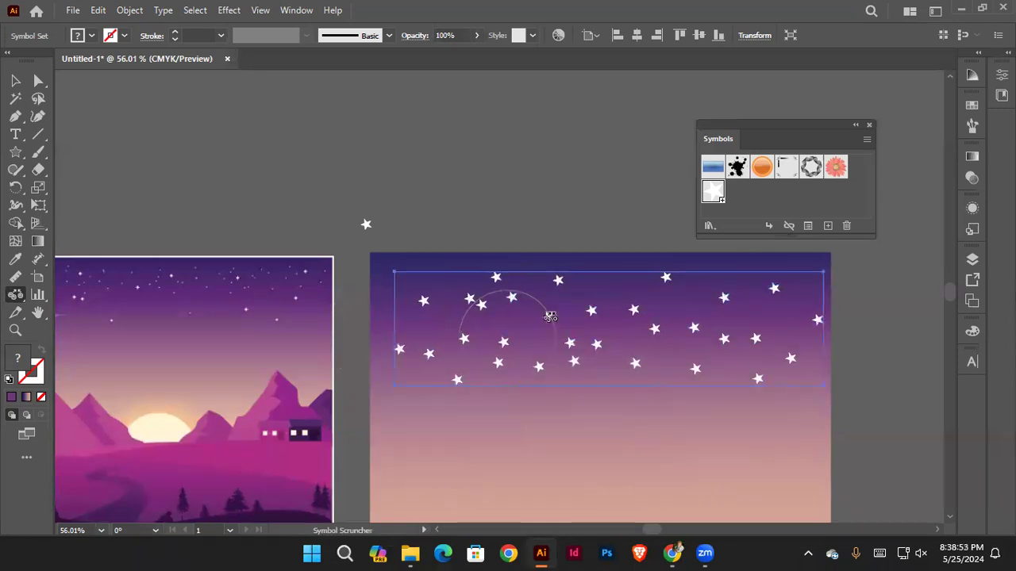
pyautogui.moveTo(550, 316); pyautogui.dragTo(556, 316)
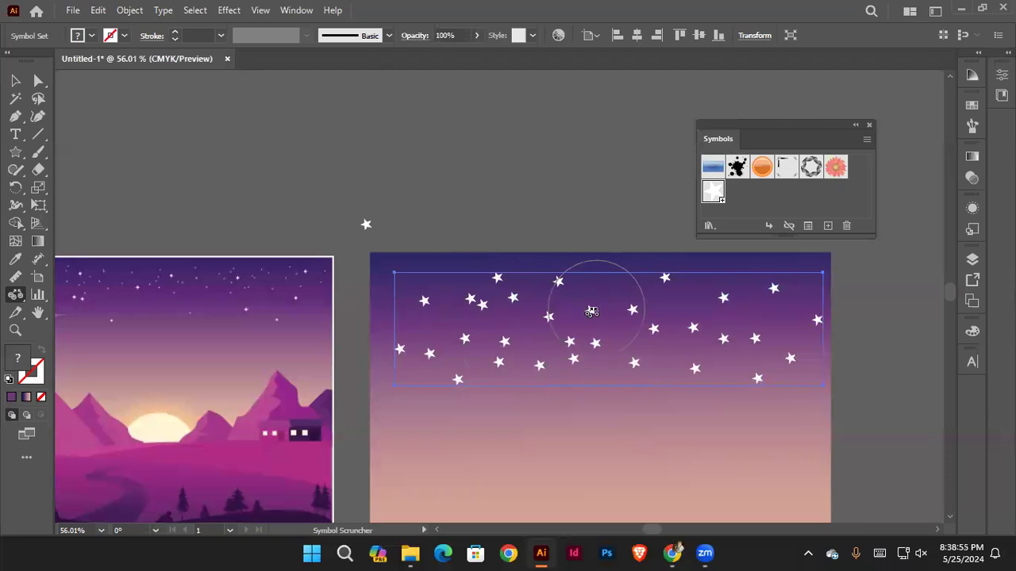
# Step: Vary the sprayed stars' sizes with the Symbol Sizer, shrinking most of them to tiny stars, and deselect the set
pyautogui.click(15, 295)
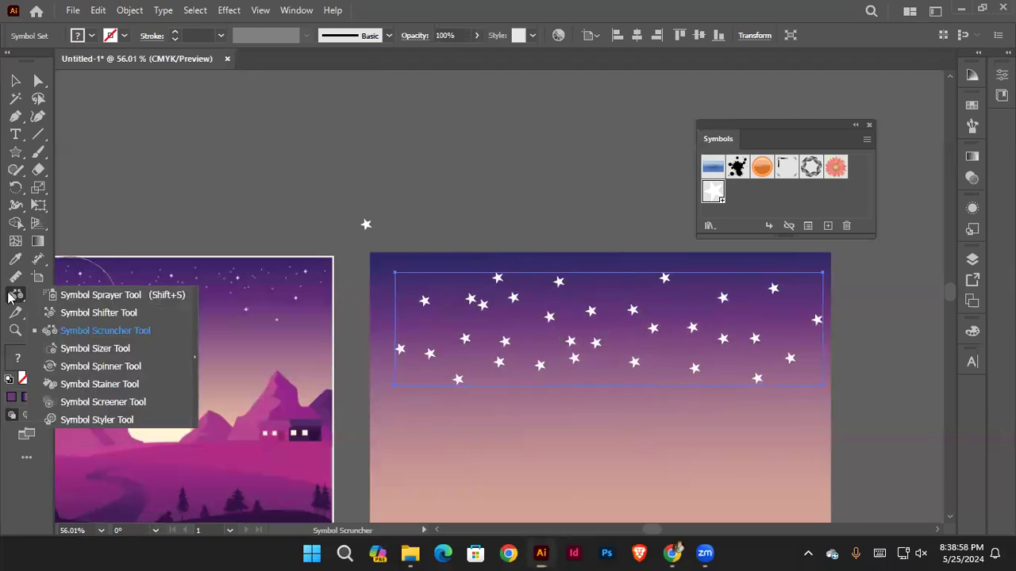
pyautogui.click(95, 349)
pyautogui.moveTo(503, 344)
pyautogui.mouseDown()
pyautogui.moveTo(548, 318)
pyautogui.moveTo(551, 326)
pyautogui.mouseUp()
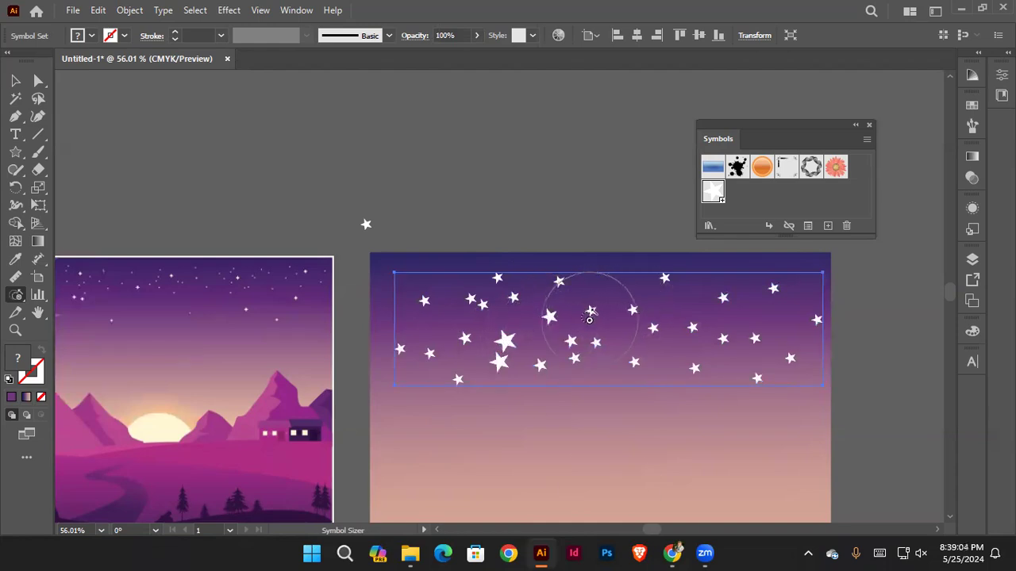
pyautogui.moveTo(589, 319)
pyautogui.mouseDown()
pyautogui.moveTo(647, 321)
pyautogui.moveTo(651, 336)
pyautogui.moveTo(691, 318)
pyautogui.moveTo(647, 313)
pyautogui.mouseUp()
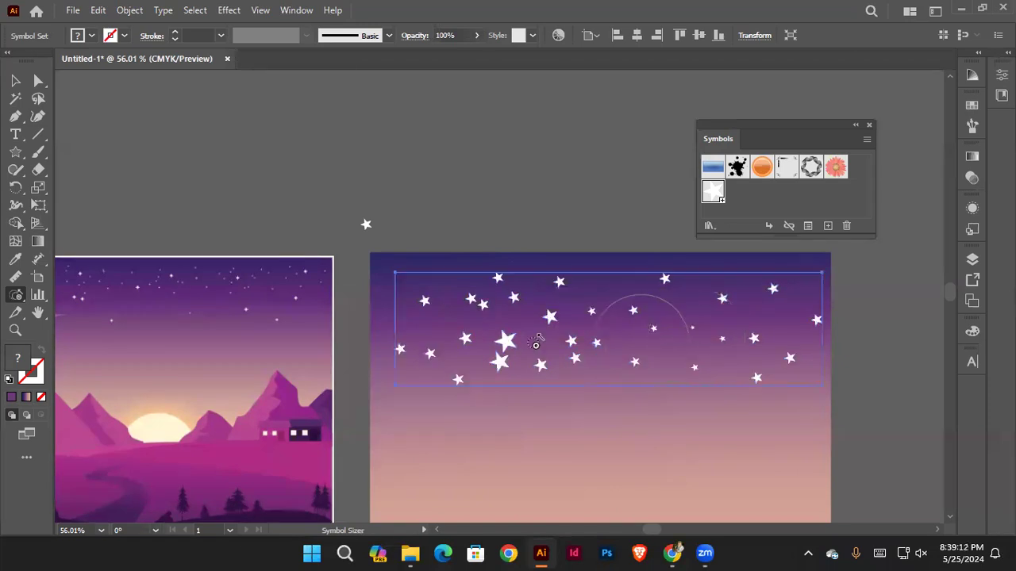
pyautogui.moveTo(478, 348)
pyautogui.mouseDown()
pyautogui.moveTo(462, 343)
pyautogui.moveTo(469, 338)
pyautogui.moveTo(421, 348)
pyautogui.moveTo(433, 355)
pyautogui.mouseUp()
pyautogui.moveTo(509, 296)
pyautogui.mouseDown()
pyautogui.moveTo(521, 356)
pyautogui.moveTo(543, 366)
pyautogui.mouseUp()
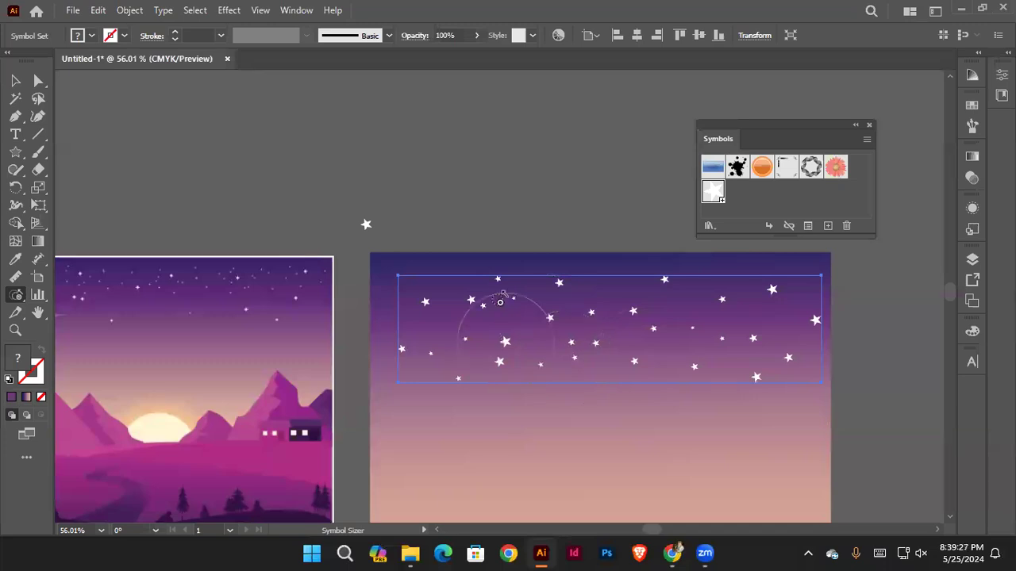
pyautogui.moveTo(569, 339); pyautogui.dragTo(508, 337)
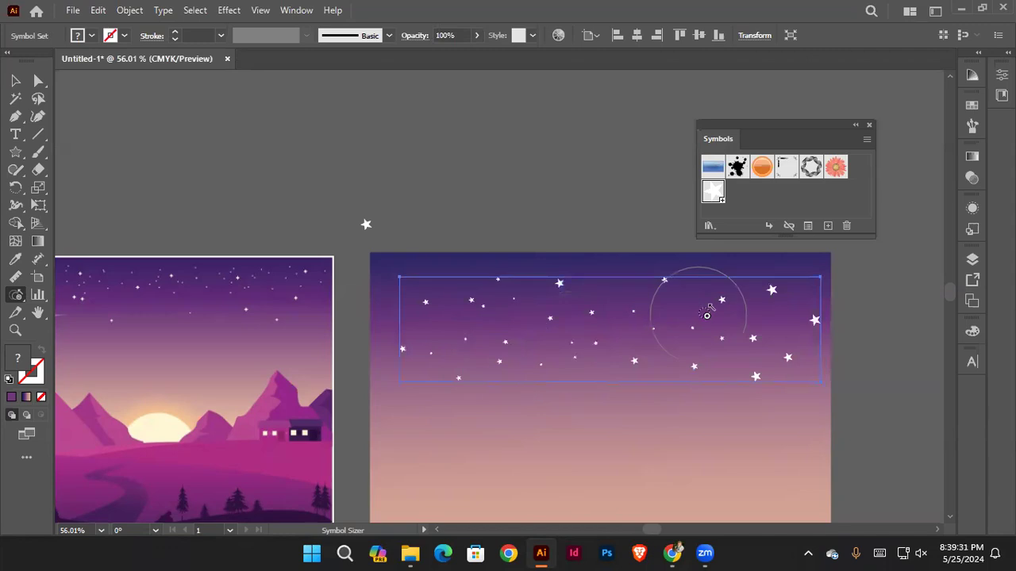
pyautogui.moveTo(770, 312)
pyautogui.mouseDown()
pyautogui.moveTo(750, 350)
pyautogui.moveTo(748, 318)
pyautogui.mouseUp()
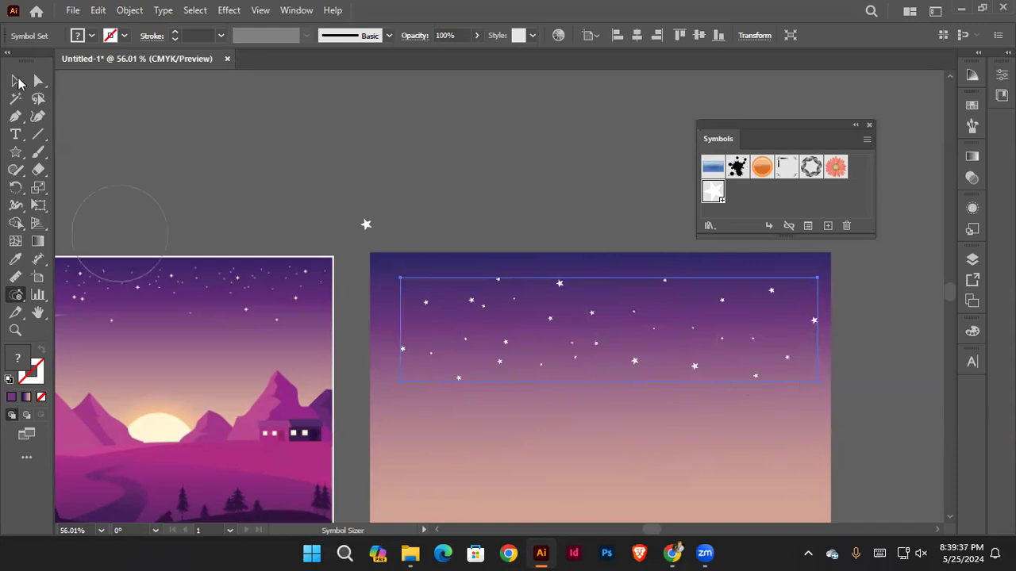
pyautogui.click(16, 80)
pyautogui.click(429, 111)
# Step: Close the Symbols panel and detach the Brushes panel so it floats above the sky rectangle
pyautogui.moveTo(702, 356); pyautogui.dragTo(639, 267)
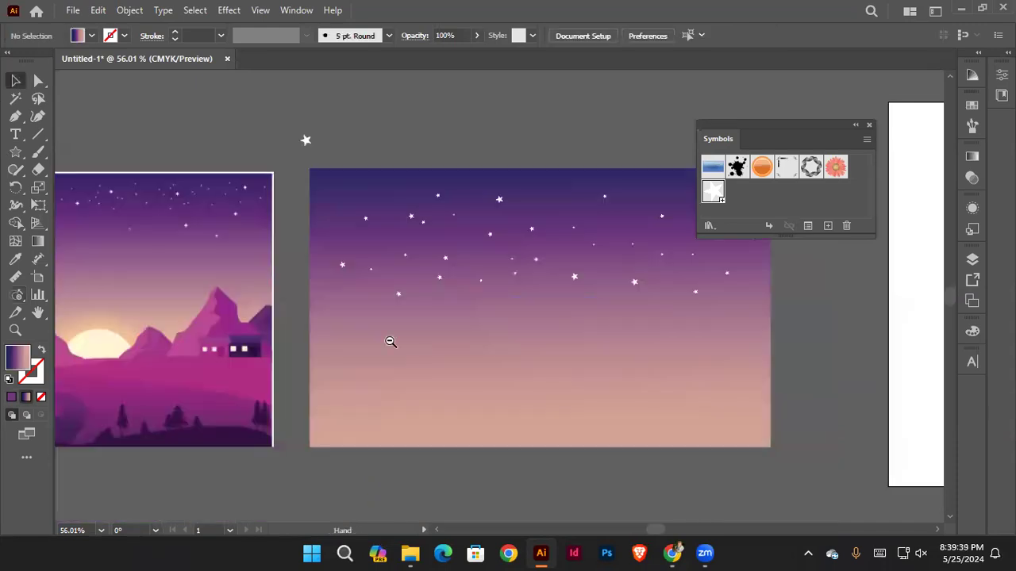
pyautogui.scroll(-3, 483, 357)
pyautogui.scroll(2, 442, 356)
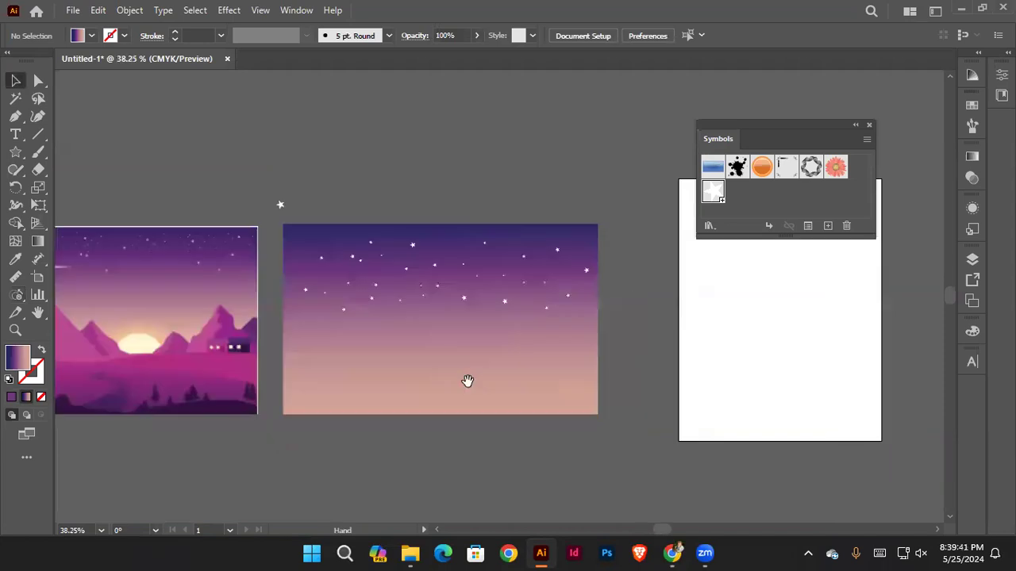
pyautogui.click(869, 124)
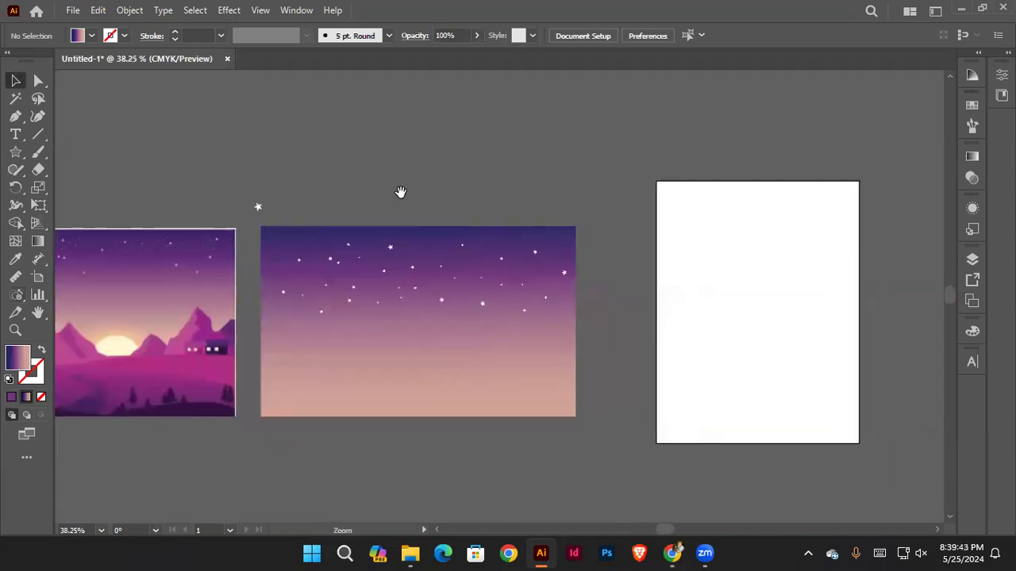
pyautogui.scroll(1, 331, 196)
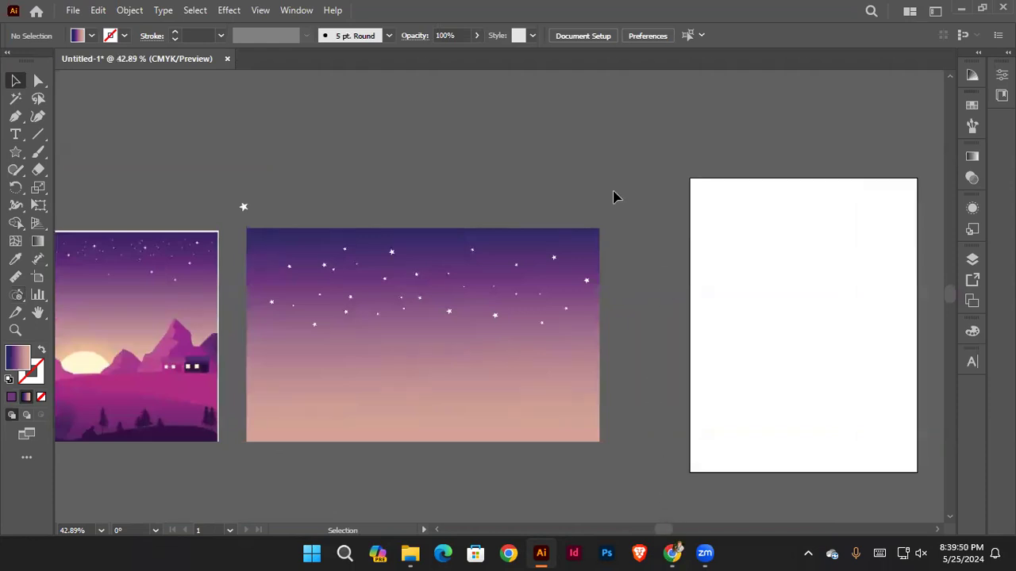
pyautogui.click(972, 107)
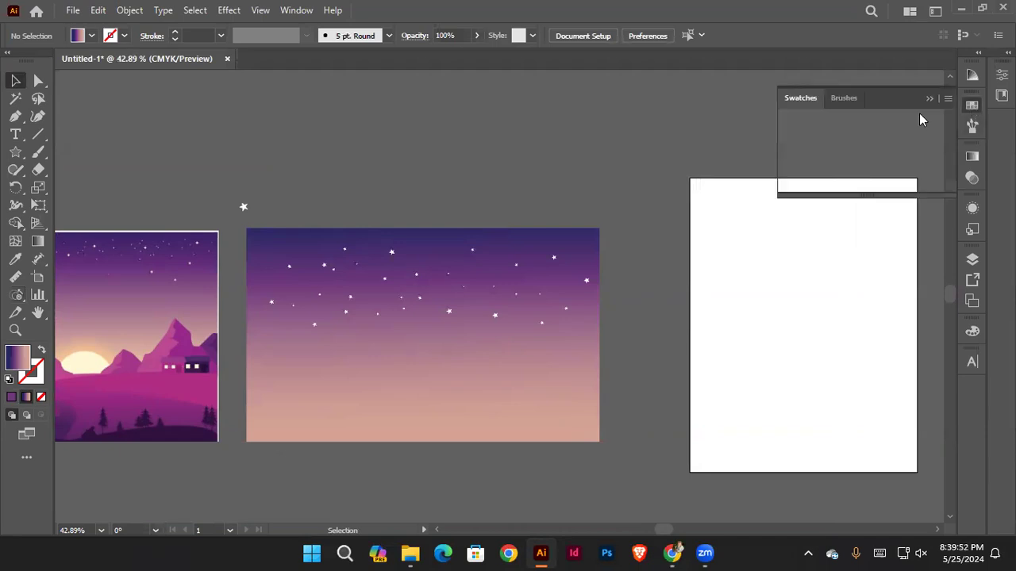
pyautogui.moveTo(841, 99); pyautogui.dragTo(596, 129)
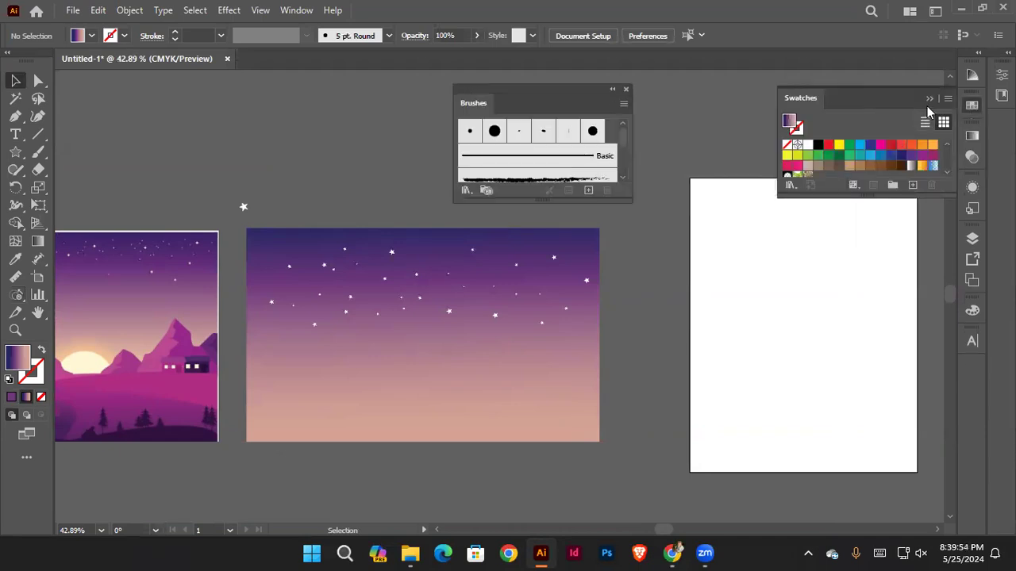
pyautogui.click(929, 98)
# Step: Draw a second, larger star above the sky rectangle and fill it with white (ffffff)
pyautogui.click(15, 152)
pyautogui.moveTo(270, 124); pyautogui.dragTo(281, 134)
pyautogui.click(15, 80)
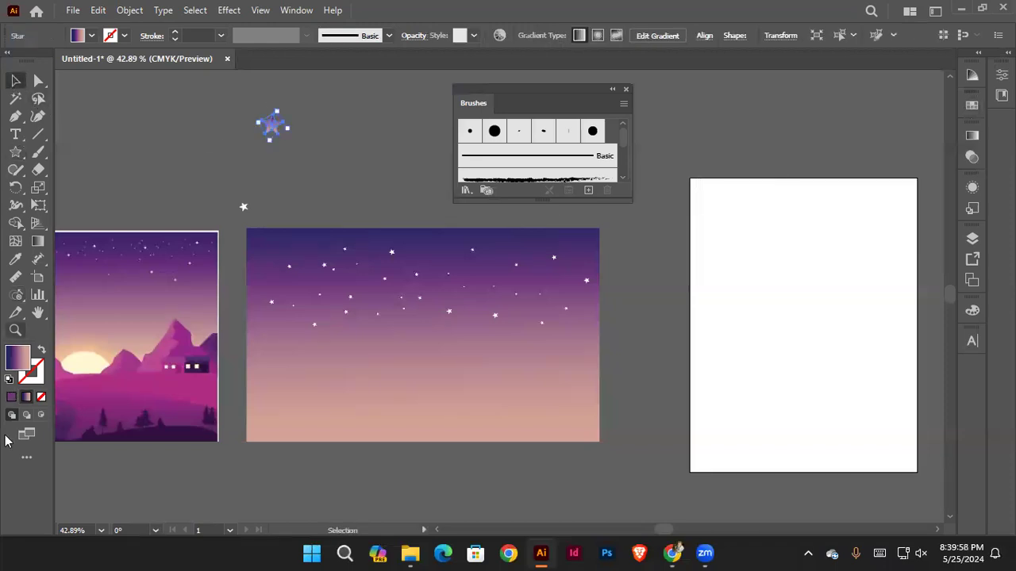
pyautogui.doubleClick(18, 368)
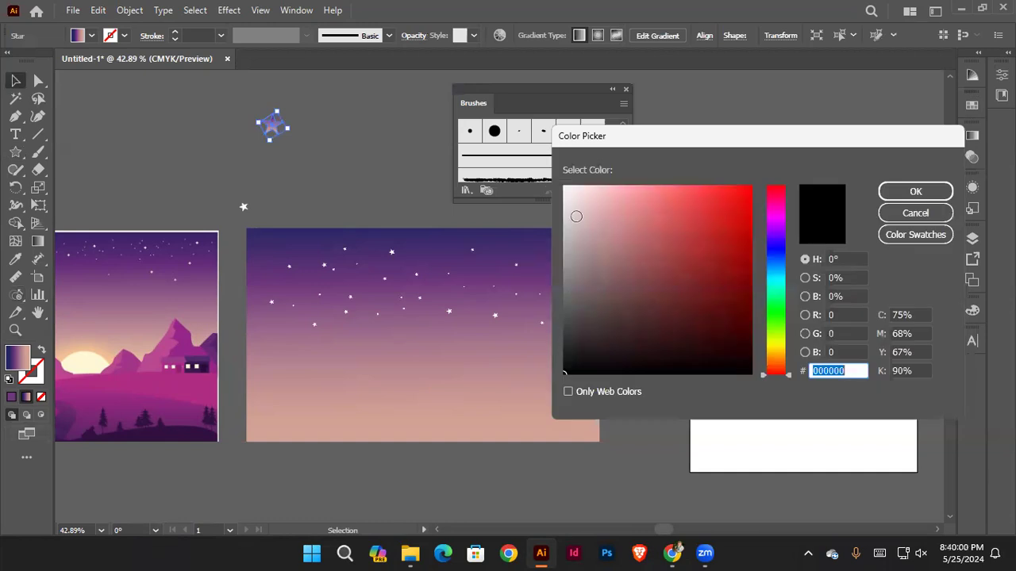
pyautogui.write('ffffff')
pyautogui.click(915, 193)
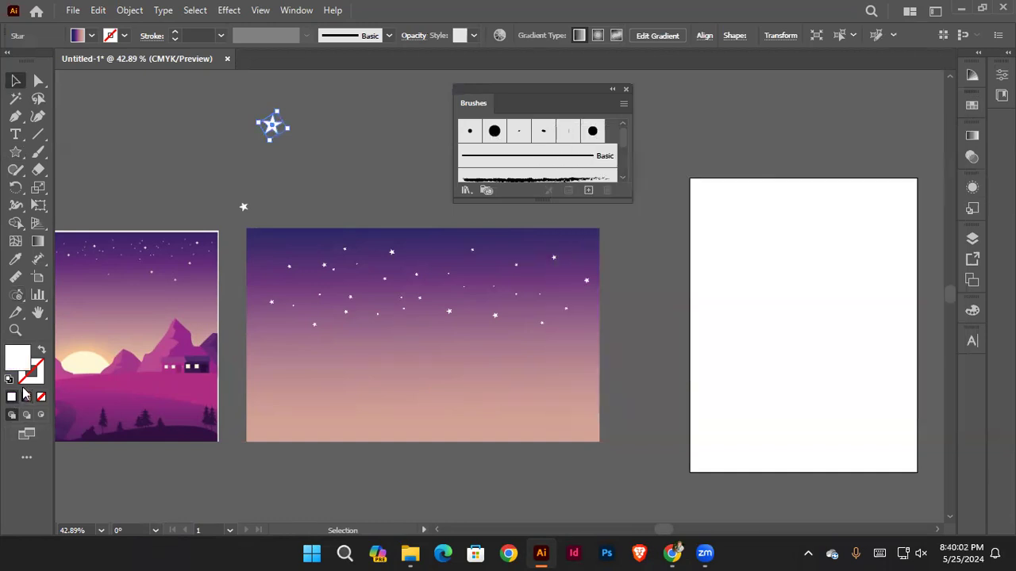
pyautogui.click(346, 191)
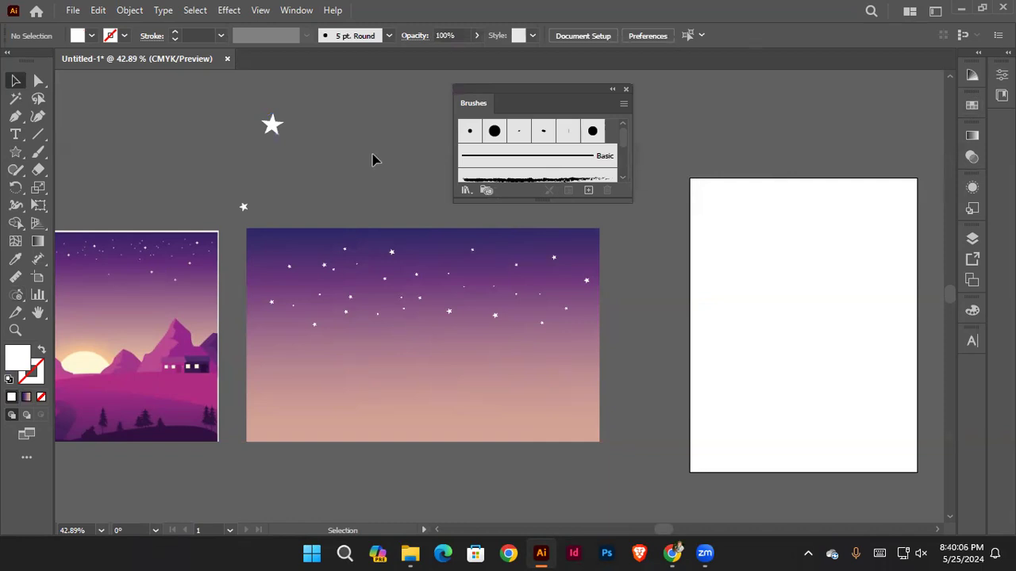
# Step: Save the larger white star as a scatter brush named Scatter Brush 1 with the default options
pyautogui.moveTo(260, 125); pyautogui.dragTo(278, 139)
pyautogui.click(587, 189)
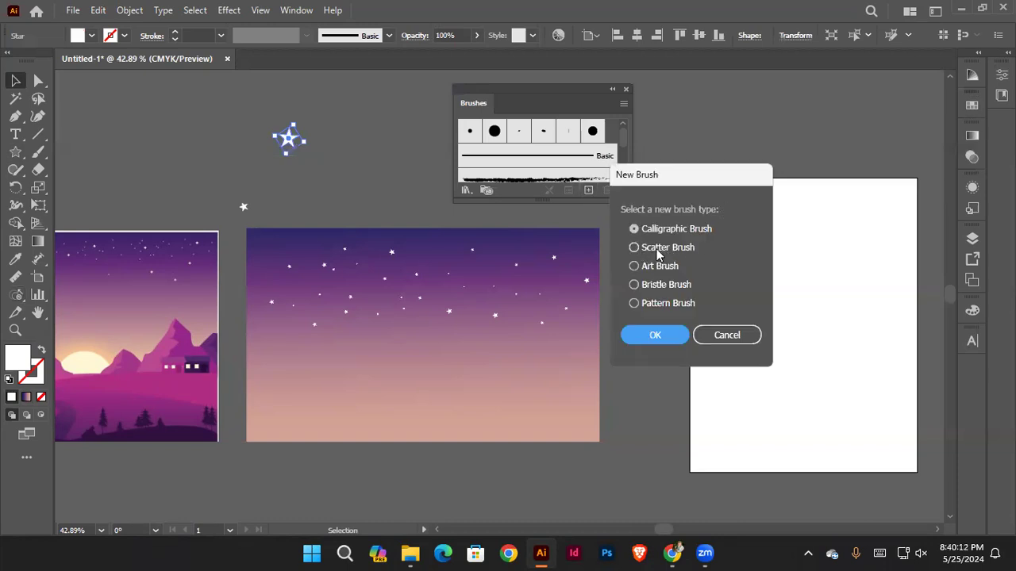
pyautogui.click(658, 251)
pyautogui.click(650, 336)
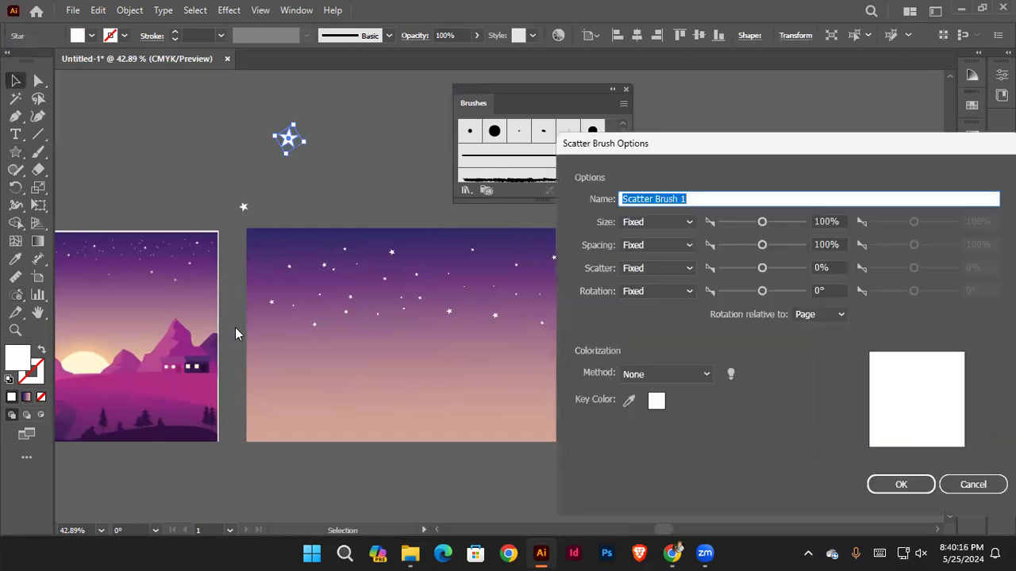
pyautogui.moveTo(789, 154); pyautogui.dragTo(650, 119)
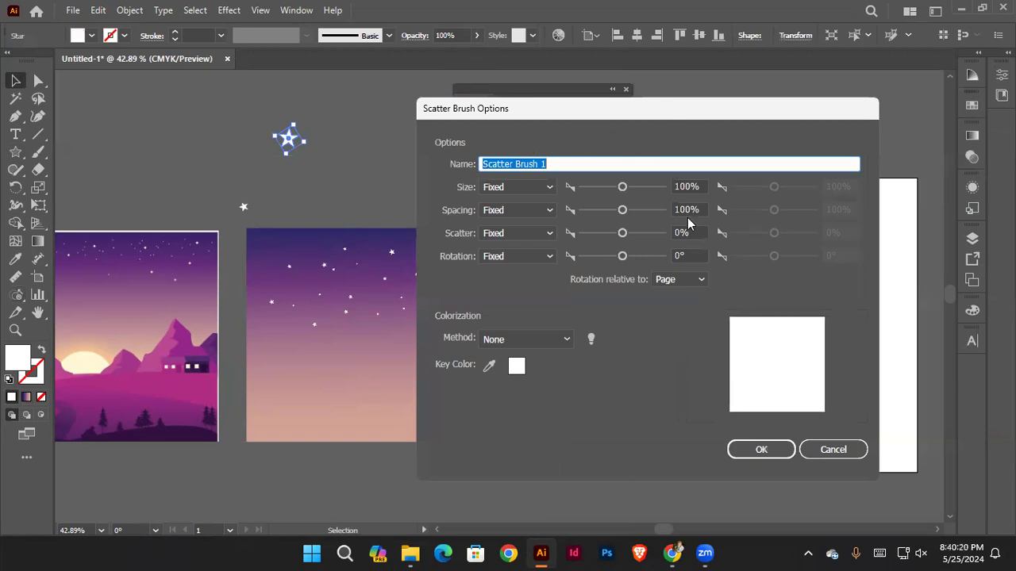
pyautogui.click(761, 450)
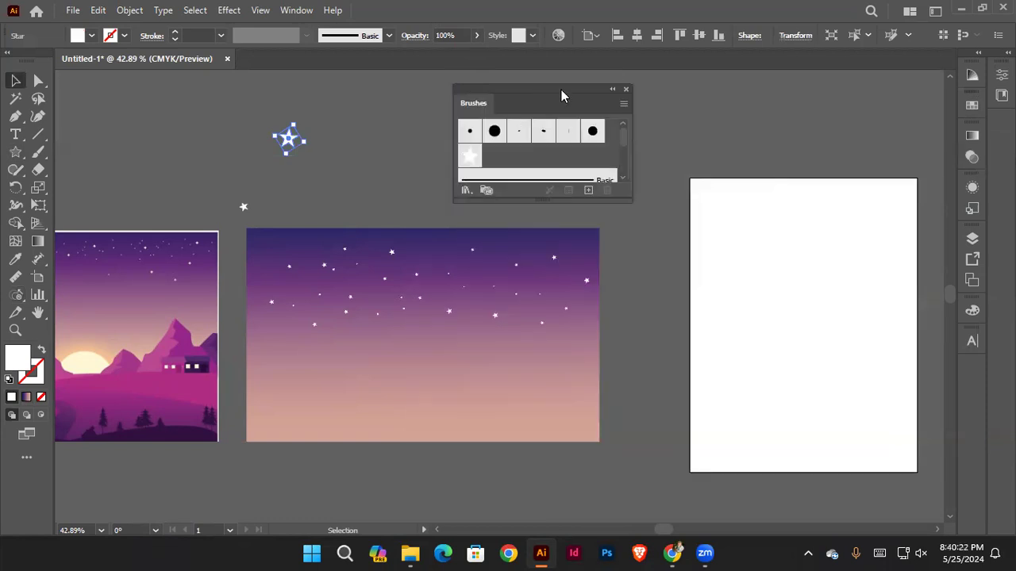
# Step: Paint a long looping stroke across the lower part of the sky with the star scatter brush
pyautogui.moveTo(561, 90); pyautogui.dragTo(798, 93)
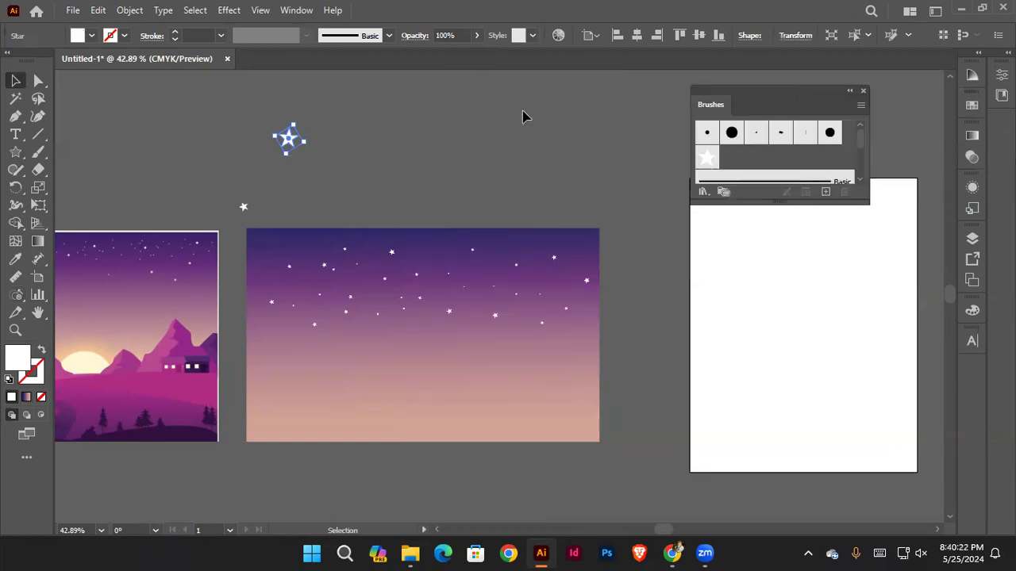
pyautogui.click(38, 151)
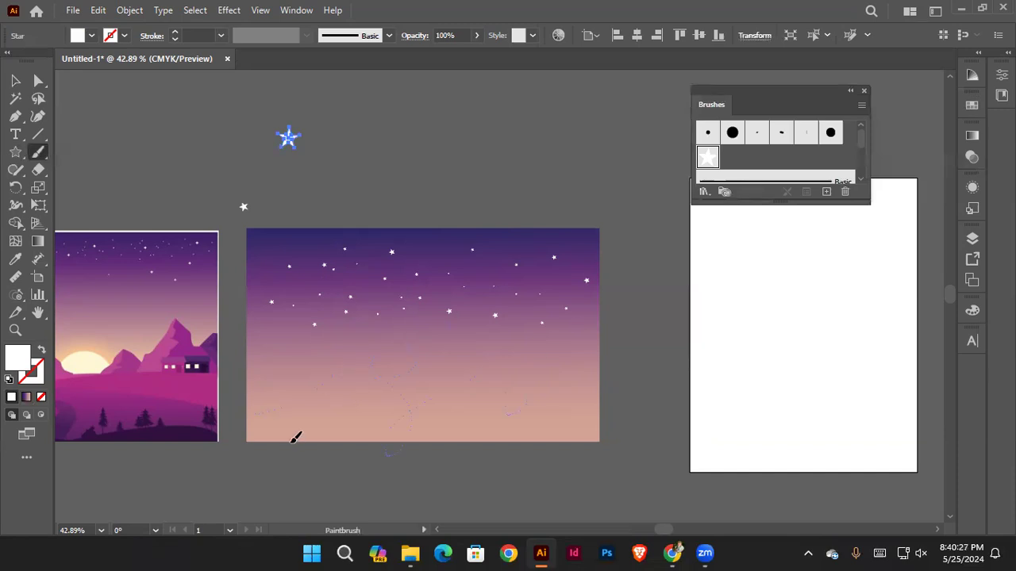
pyautogui.moveTo(296, 438); pyautogui.dragTo(325, 442)
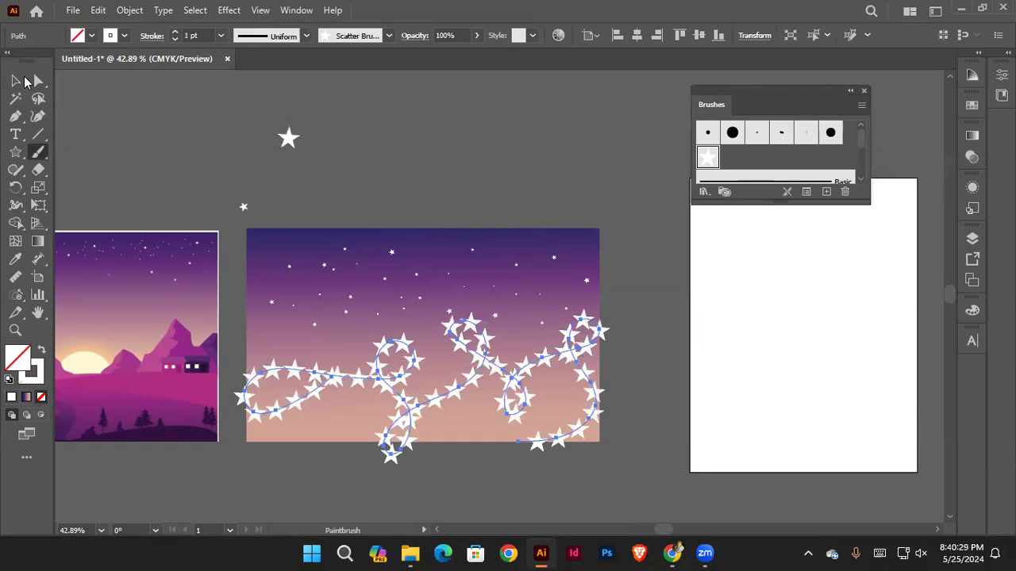
# Step: Move the sprayed star set off the sky and shift the painted star stroke up over the sky's upper part
pyautogui.click(18, 81)
pyautogui.click(395, 254)
pyautogui.moveTo(369, 108); pyautogui.dragTo(190, 78)
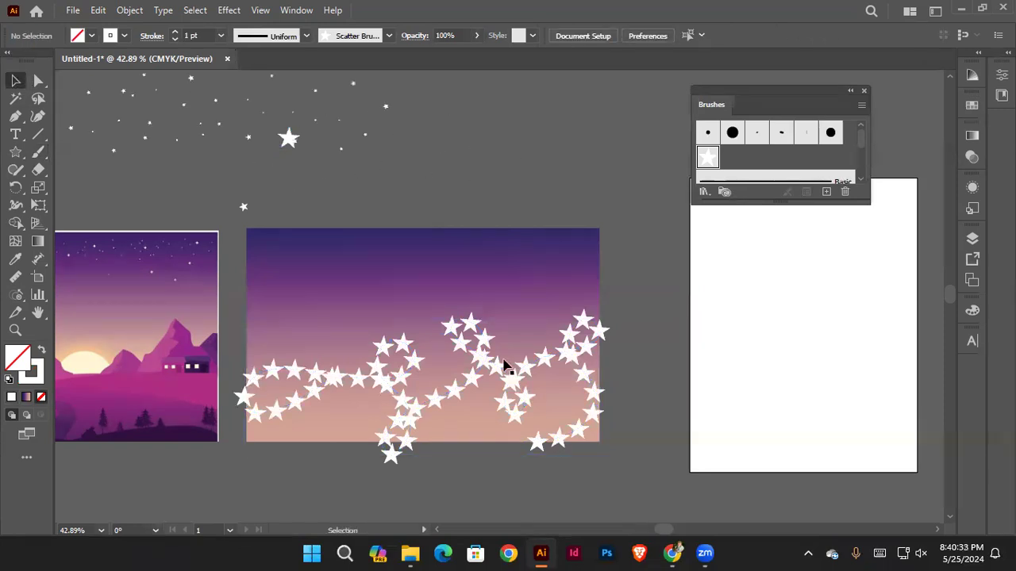
pyautogui.hotkey('ctrl', 'z')
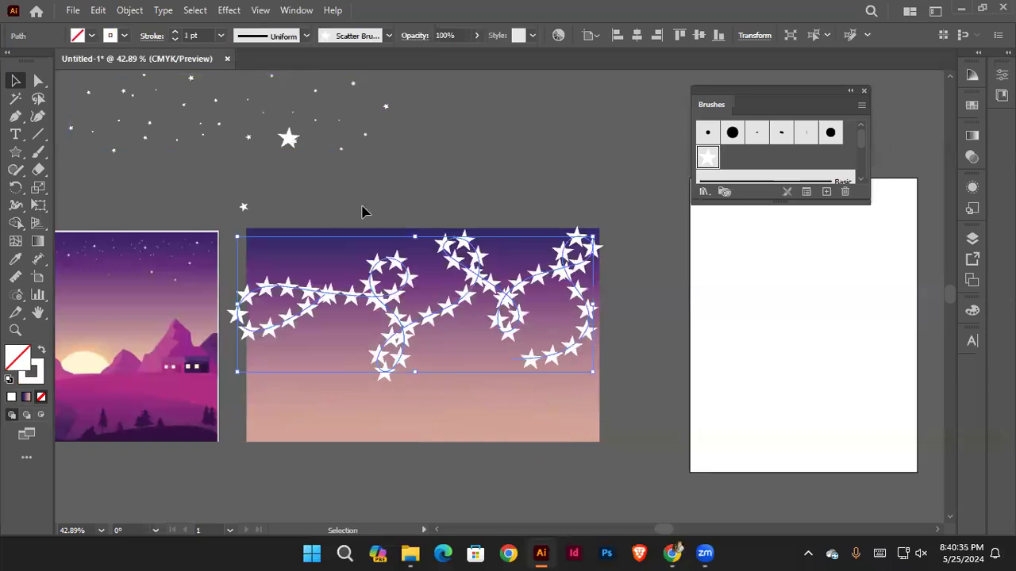
pyautogui.click(484, 185)
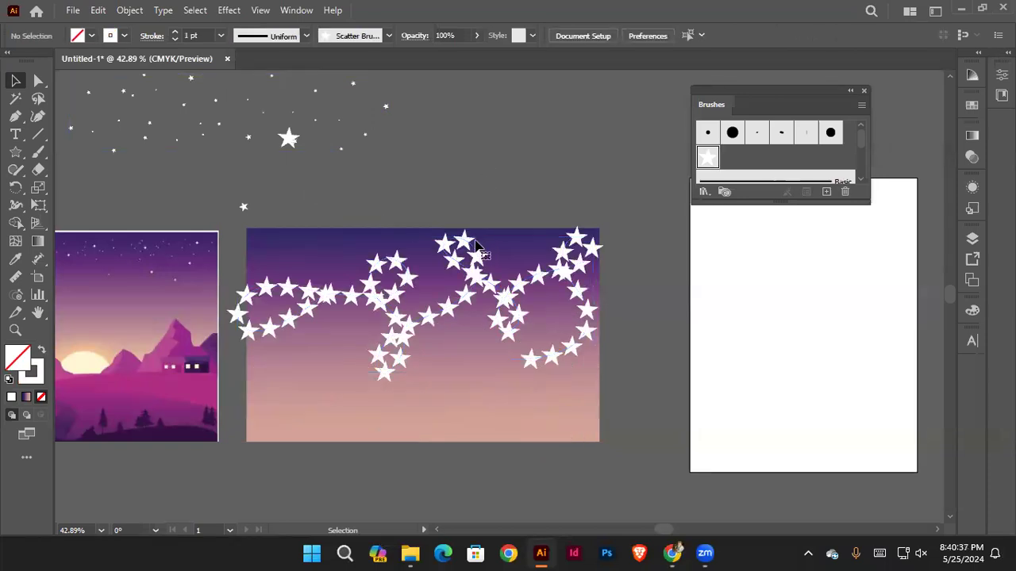
pyautogui.click(482, 253)
pyautogui.hotkey('ctrl', 'z')
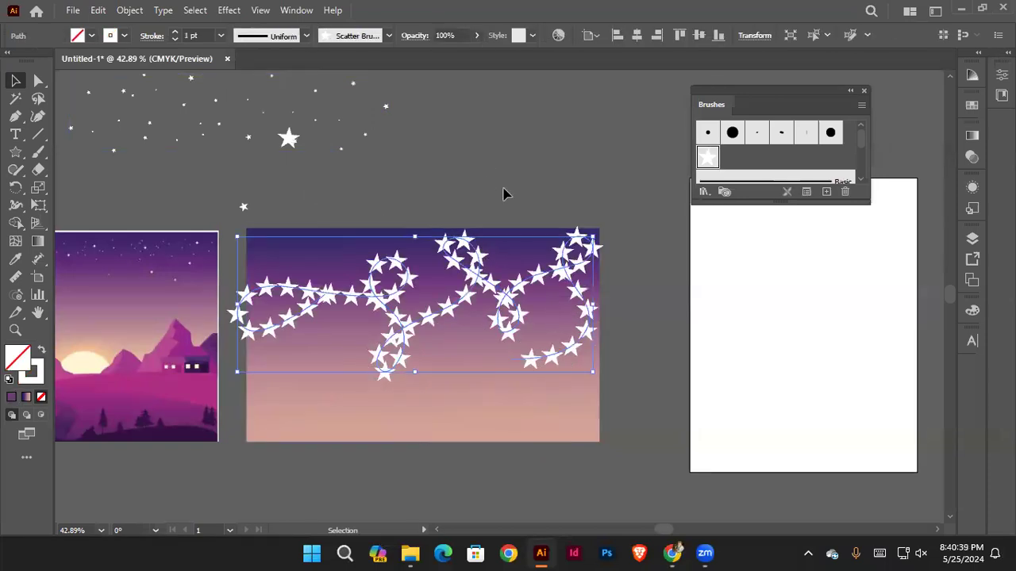
# Step: Set the painted star stroke's scatter brush size to a fixed 28% with the preview turned on
pyautogui.click(806, 193)
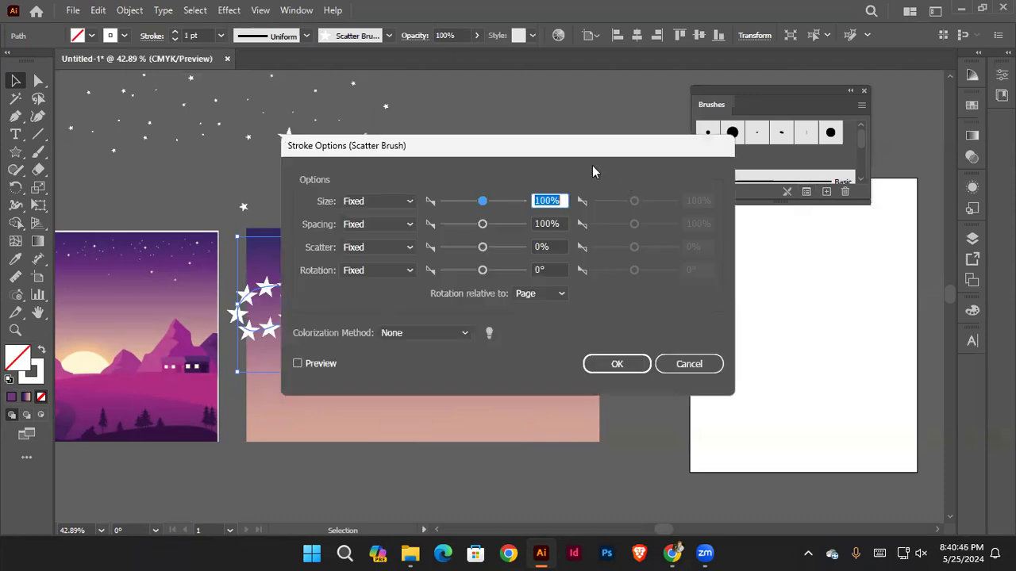
pyautogui.moveTo(463, 146); pyautogui.dragTo(729, 132)
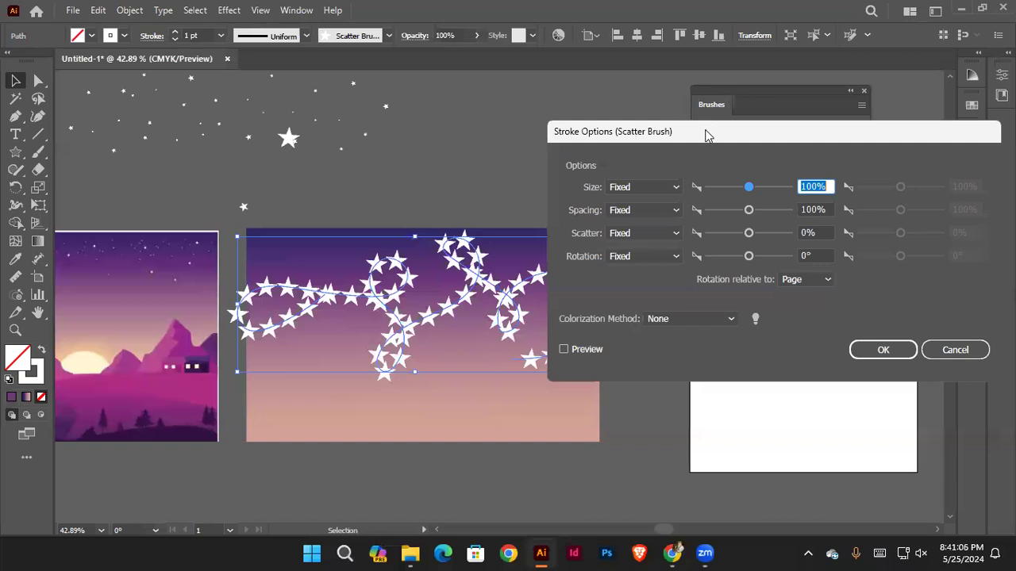
pyautogui.moveTo(707, 133); pyautogui.dragTo(713, 110)
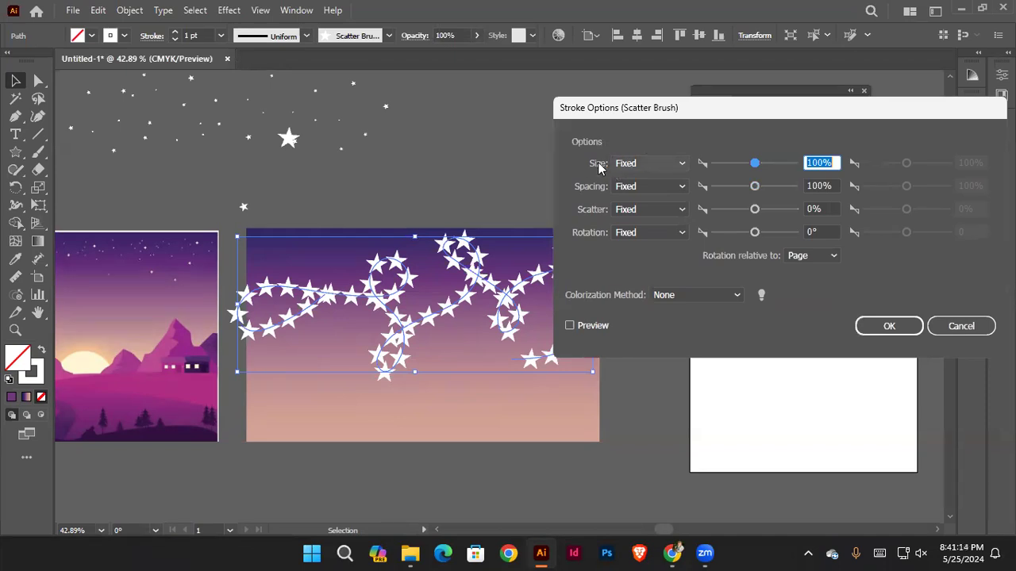
pyautogui.moveTo(754, 170); pyautogui.dragTo(786, 167)
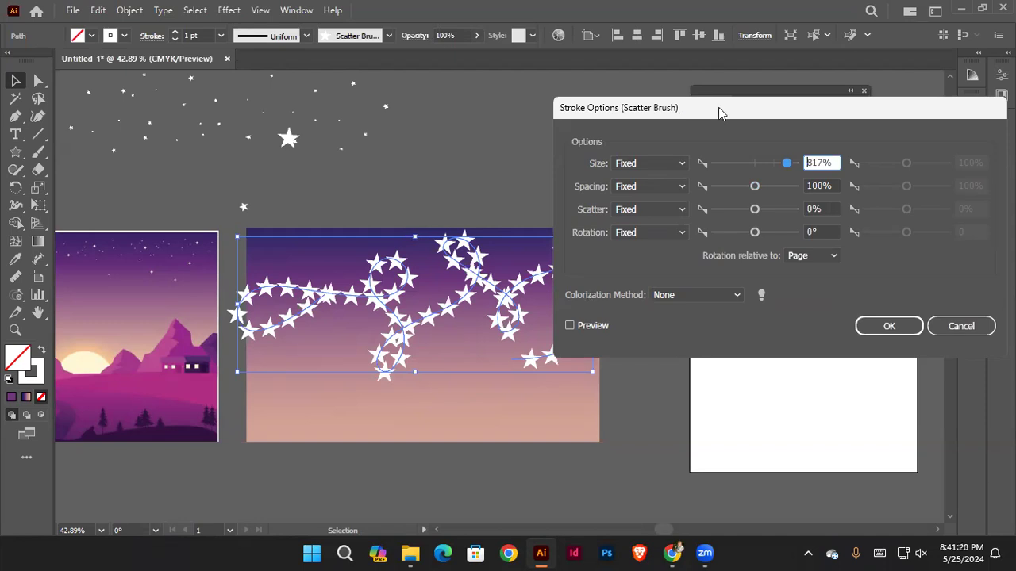
pyautogui.moveTo(721, 111); pyautogui.dragTo(767, 108)
pyautogui.click(623, 321)
pyautogui.moveTo(831, 161); pyautogui.dragTo(772, 161)
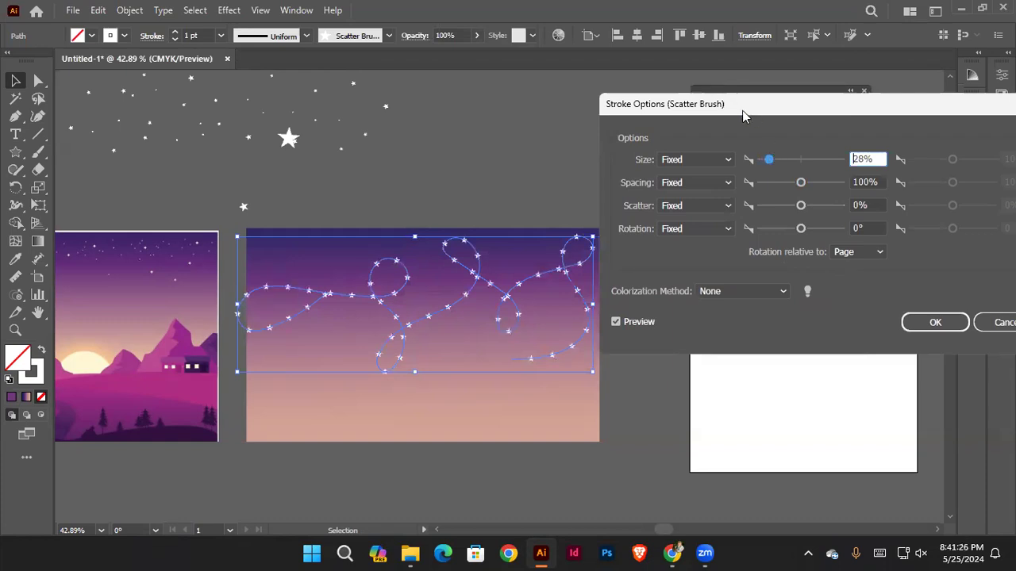
# Step: Adjust the star stroke's scatter brush to size 63%, spacing 87%, scatter -37% and rotation -134°
pyautogui.moveTo(742, 110); pyautogui.dragTo(699, 106)
pyautogui.moveTo(752, 188); pyautogui.dragTo(776, 206)
pyautogui.moveTo(754, 203); pyautogui.dragTo(728, 225)
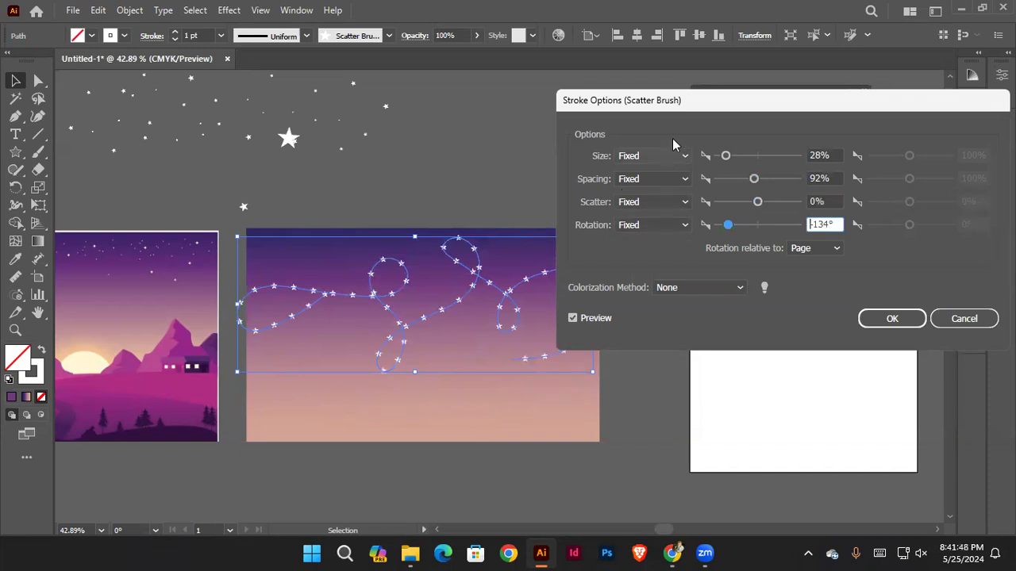
pyautogui.moveTo(725, 156)
pyautogui.mouseDown()
pyautogui.moveTo(742, 157)
pyautogui.moveTo(742, 180)
pyautogui.moveTo(752, 178)
pyautogui.moveTo(754, 205)
pyautogui.moveTo(738, 205)
pyautogui.moveTo(757, 209)
pyautogui.mouseUp()
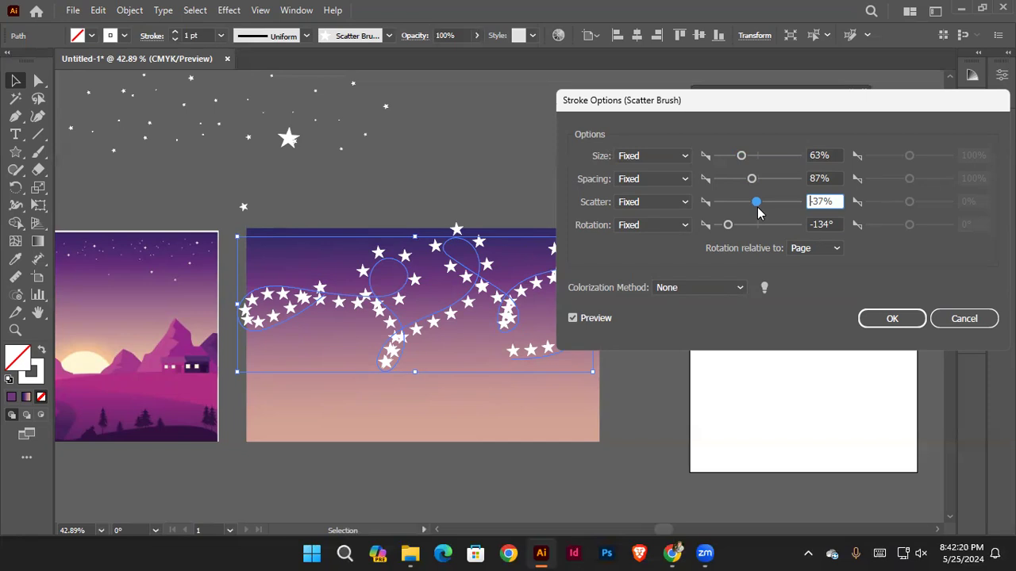
# Step: Switch the star stroke's size, spacing, scatter and rotation from Fixed to Random
pyautogui.moveTo(744, 97); pyautogui.dragTo(612, 112)
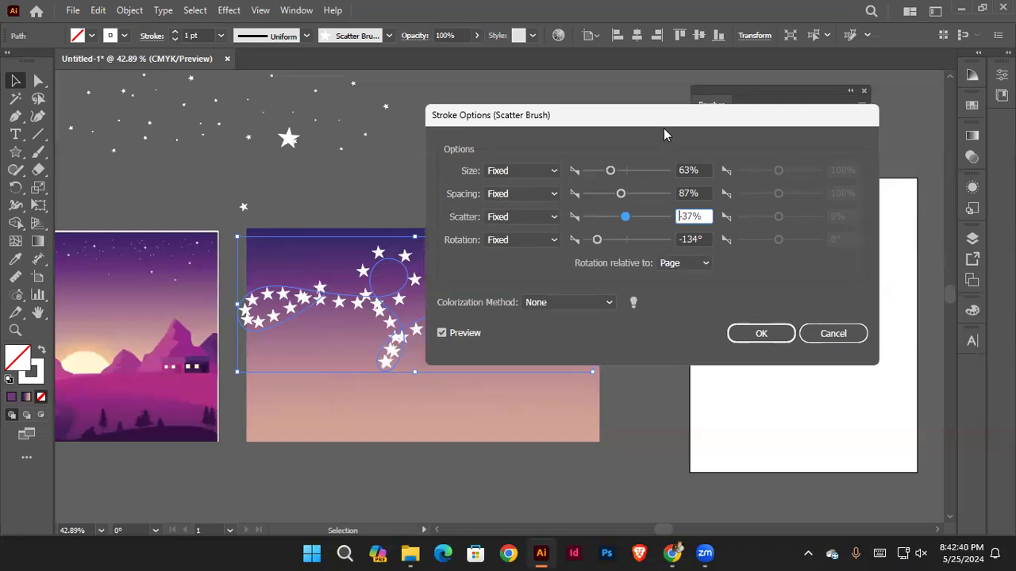
pyautogui.moveTo(646, 117); pyautogui.dragTo(784, 123)
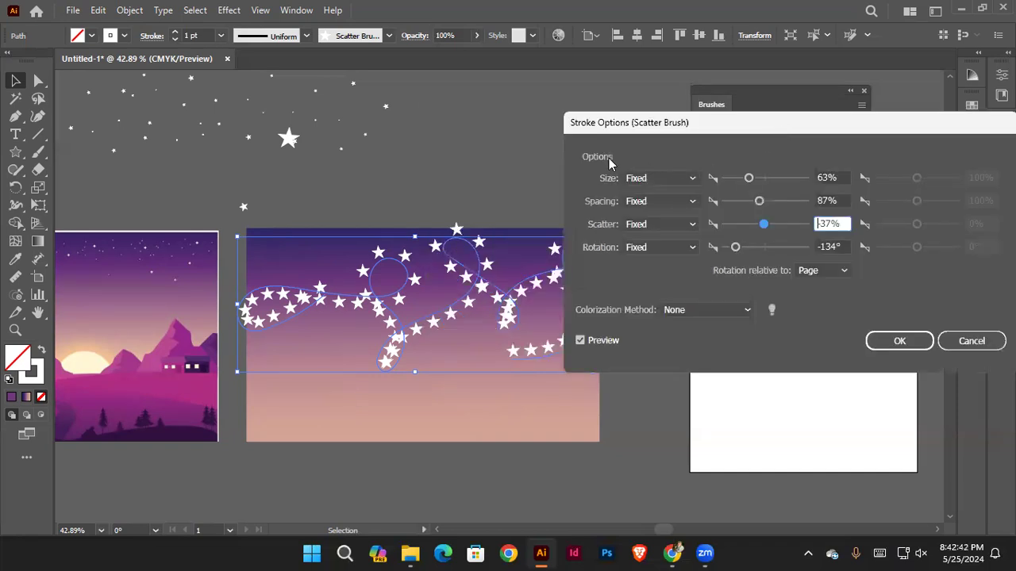
pyautogui.click(662, 178)
pyautogui.click(652, 211)
pyautogui.click(656, 203)
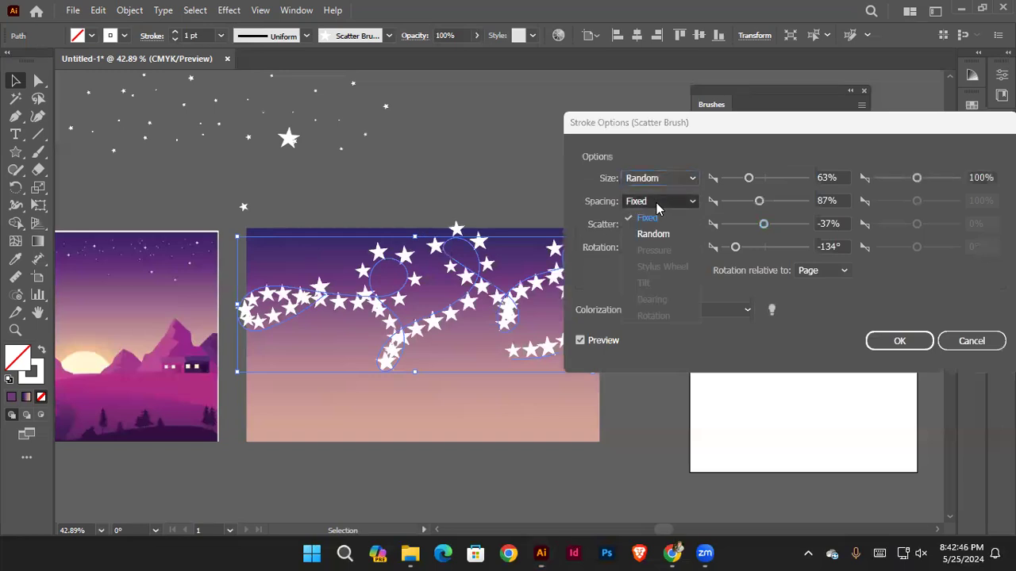
pyautogui.click(653, 234)
pyautogui.click(655, 224)
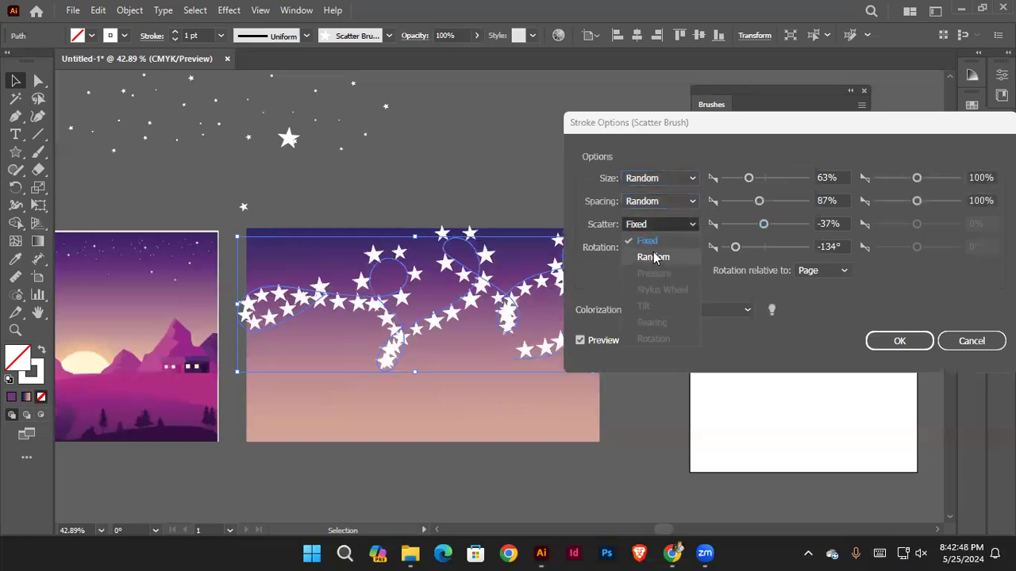
pyautogui.click(653, 257)
pyautogui.click(659, 247)
pyautogui.click(652, 279)
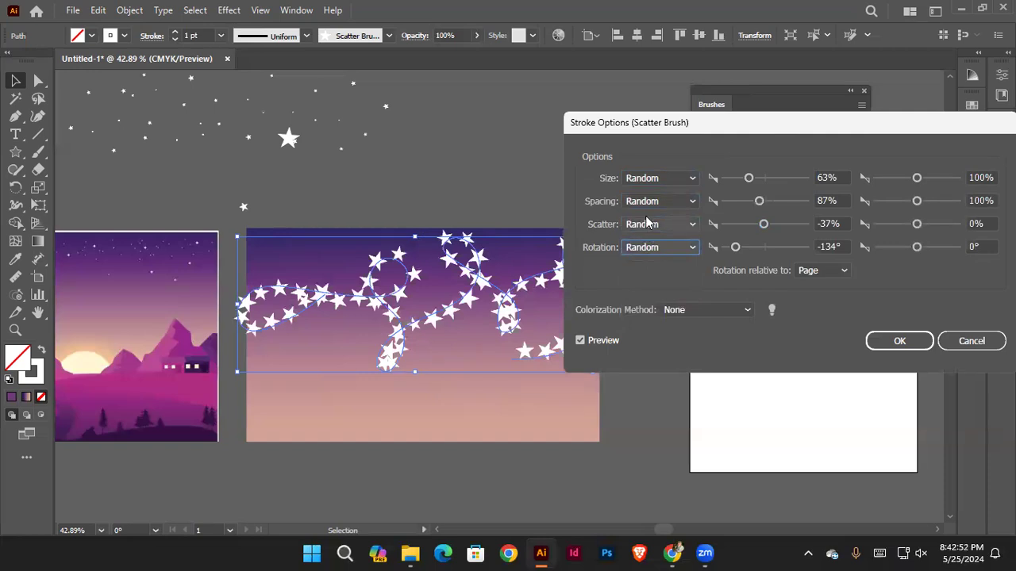
pyautogui.click(658, 180)
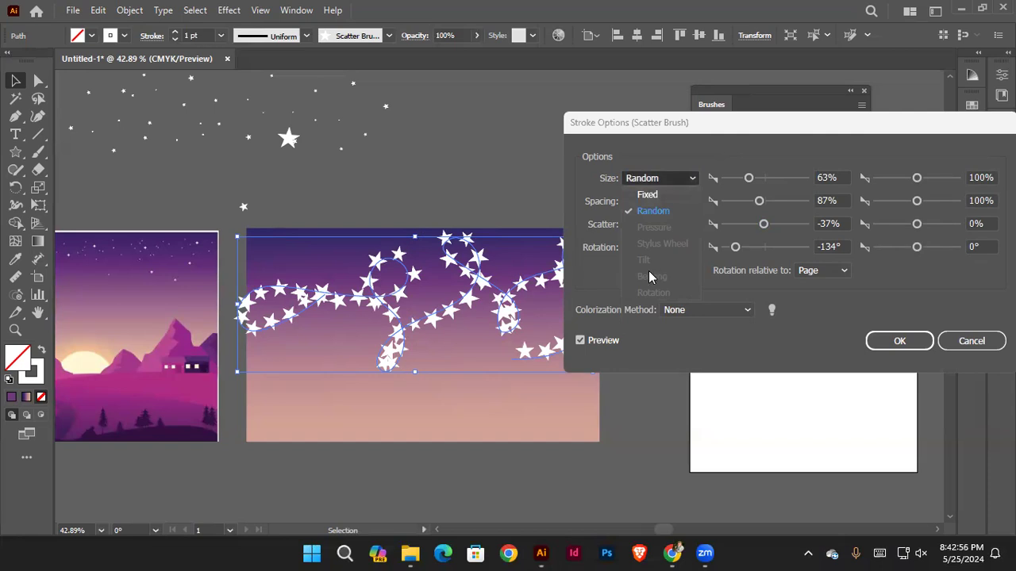
pyautogui.click(647, 178)
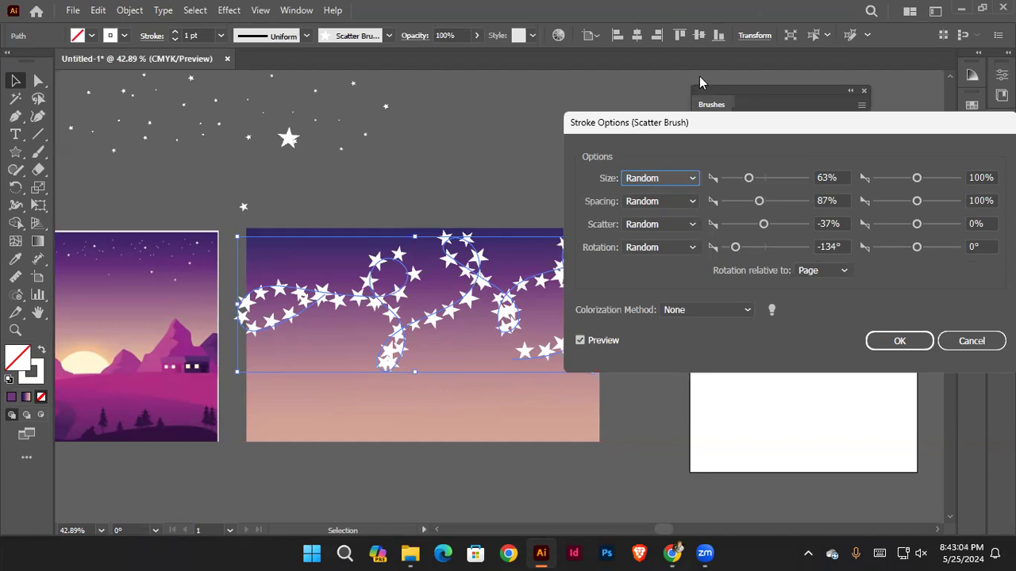
# Step: Reduce the star stroke's two random size values to 14% and 10%
pyautogui.moveTo(762, 125); pyautogui.dragTo(700, 113)
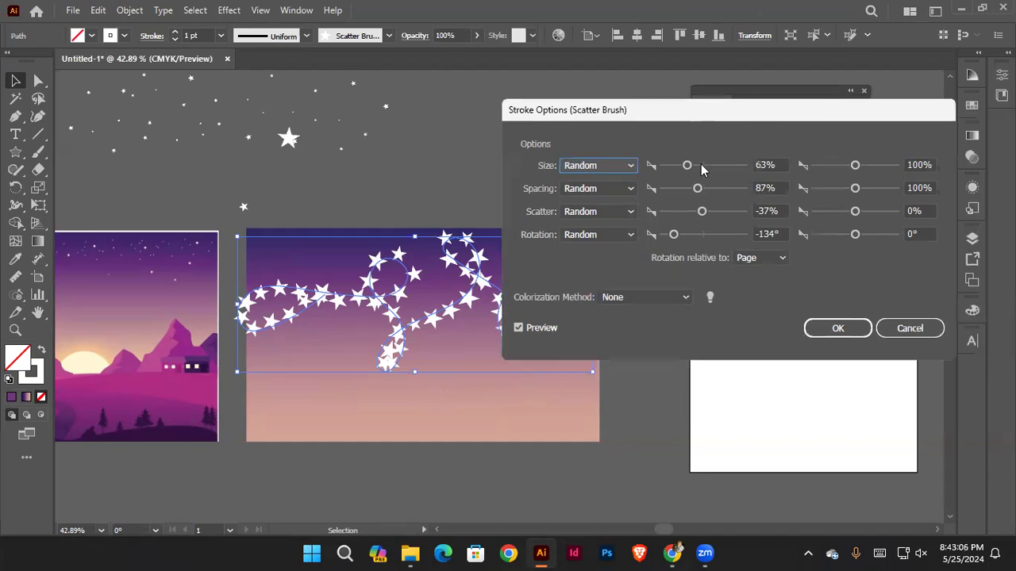
pyautogui.moveTo(694, 168)
pyautogui.mouseDown()
pyautogui.moveTo(719, 168)
pyautogui.moveTo(709, 170)
pyautogui.mouseUp()
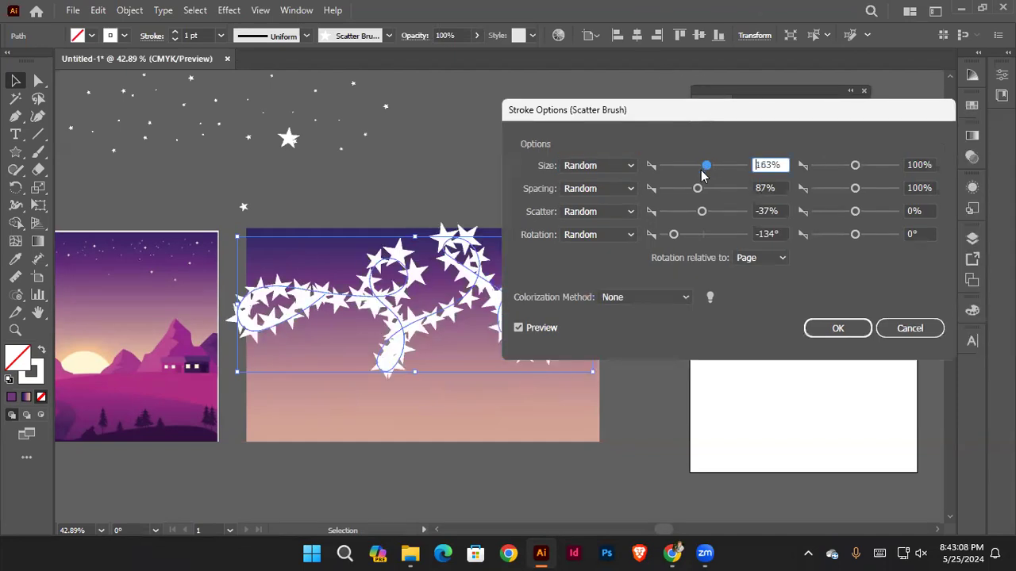
pyautogui.moveTo(636, 114); pyautogui.dragTo(658, 129)
pyautogui.moveTo(727, 181); pyautogui.dragTo(722, 181)
pyautogui.moveTo(881, 184); pyautogui.dragTo(840, 187)
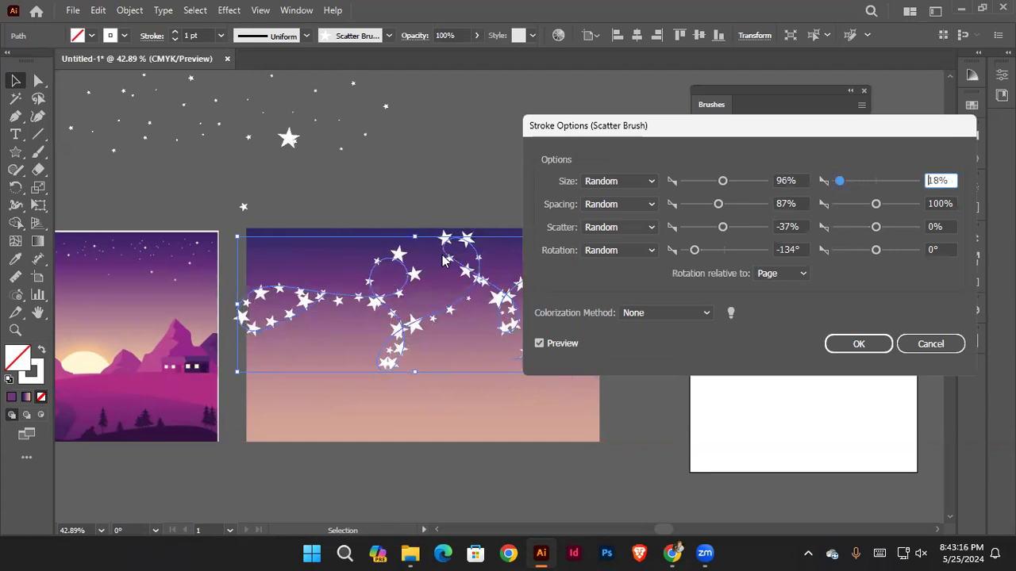
pyautogui.moveTo(627, 127); pyautogui.dragTo(669, 168)
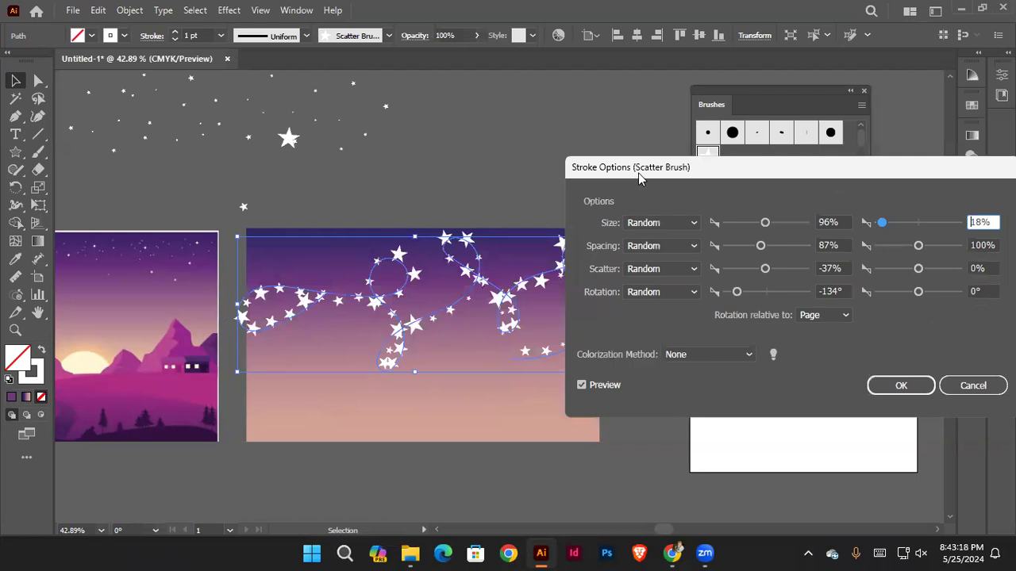
pyautogui.moveTo(638, 173); pyautogui.dragTo(583, 148)
pyautogui.moveTo(711, 197); pyautogui.dragTo(673, 197)
pyautogui.moveTo(830, 197); pyautogui.dragTo(823, 199)
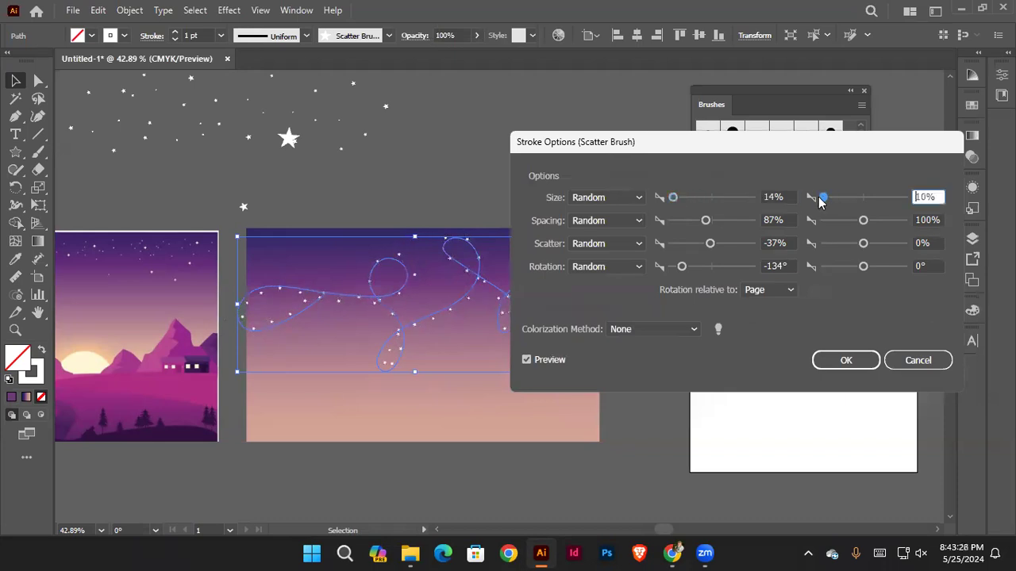
# Step: Set the star stroke's random spacing values to 15% and 62%, and its scatter values to -259% and 55%
pyautogui.moveTo(655, 144)
pyautogui.mouseDown()
pyautogui.moveTo(681, 113)
pyautogui.moveTo(725, 116)
pyautogui.mouseUp()
pyautogui.moveTo(772, 191); pyautogui.dragTo(740, 197)
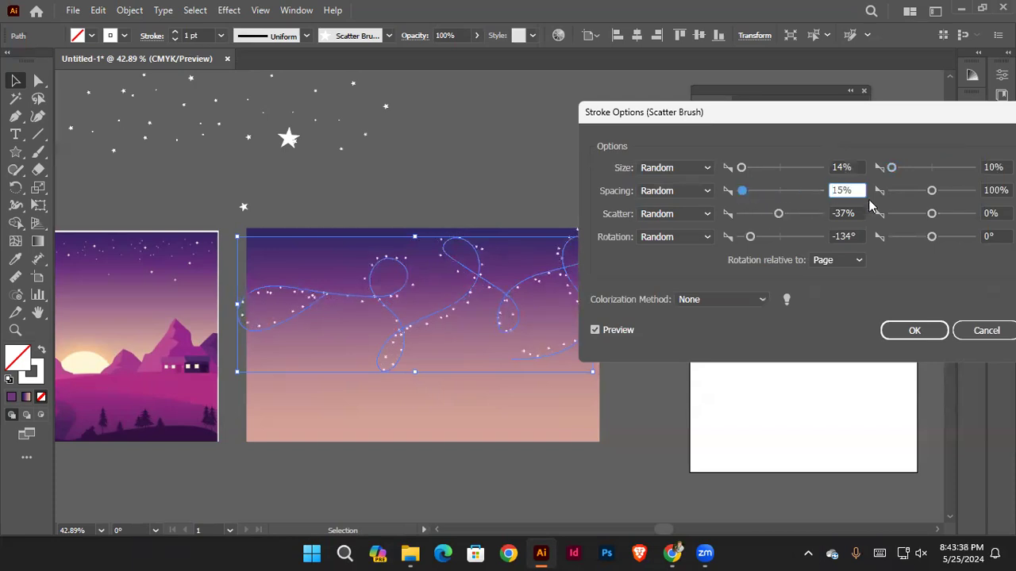
pyautogui.moveTo(876, 118); pyautogui.dragTo(850, 113)
pyautogui.moveTo(903, 185); pyautogui.dragTo(886, 186)
pyautogui.moveTo(756, 208); pyautogui.dragTo(742, 209)
pyautogui.moveTo(906, 209)
pyautogui.mouseDown()
pyautogui.moveTo(920, 211)
pyautogui.moveTo(909, 212)
pyautogui.mouseUp()
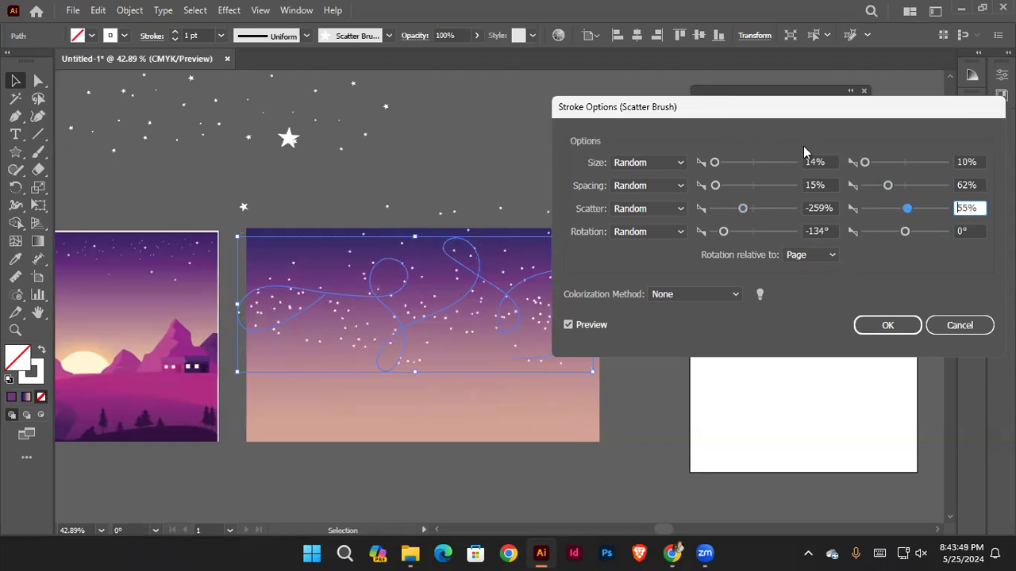
# Step: Set the star stroke's second scatter value to 12% and its random size values to 5% and 11%
pyautogui.moveTo(803, 106); pyautogui.dragTo(839, 84)
pyautogui.hotkey('ctrl', 'a')
pyautogui.write('24')
pyautogui.write('12')
pyautogui.click(849, 140)
pyautogui.write('7')
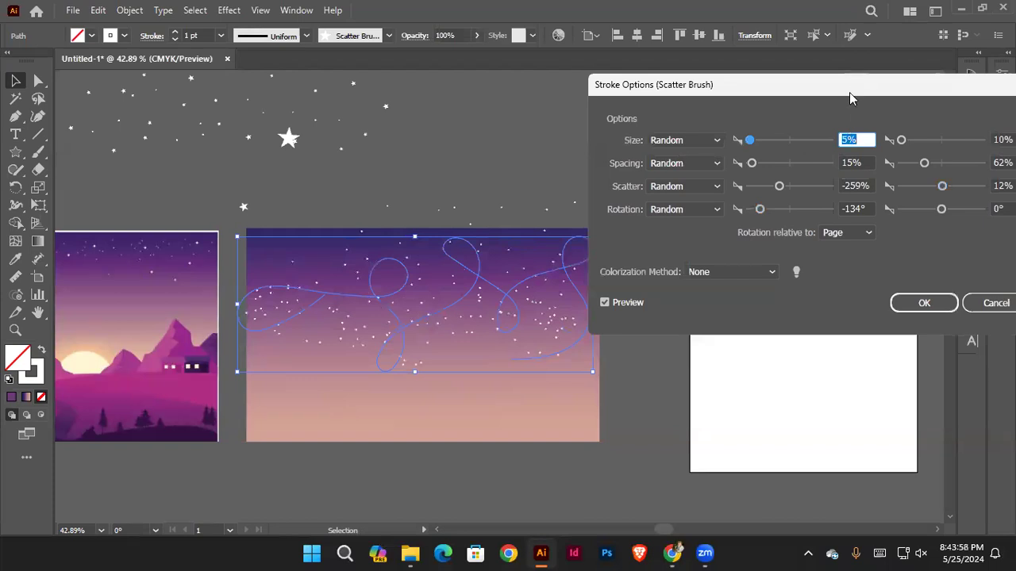
pyautogui.moveTo(853, 89); pyautogui.dragTo(780, 129)
pyautogui.click(926, 179)
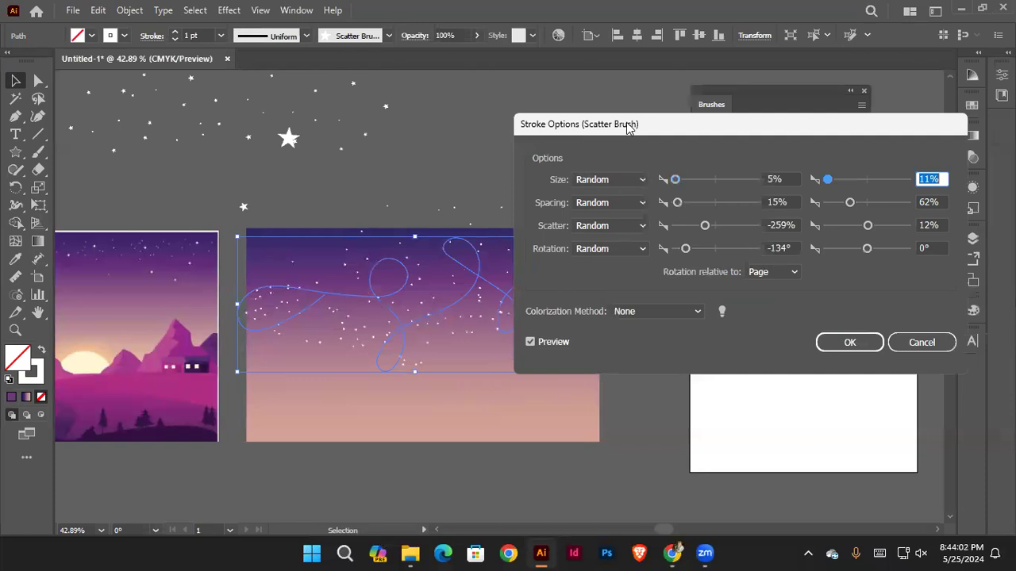
# Step: Try the Tints colorization method, return it to None and apply the scatter brush stroke options
pyautogui.moveTo(627, 122); pyautogui.dragTo(747, 121)
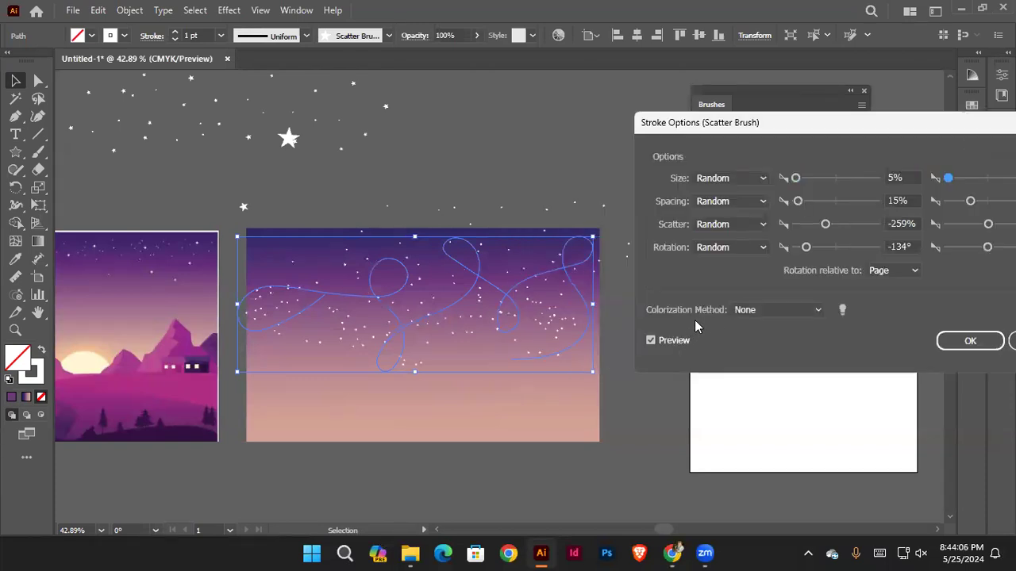
pyautogui.click(765, 312)
pyautogui.click(764, 348)
pyautogui.click(763, 312)
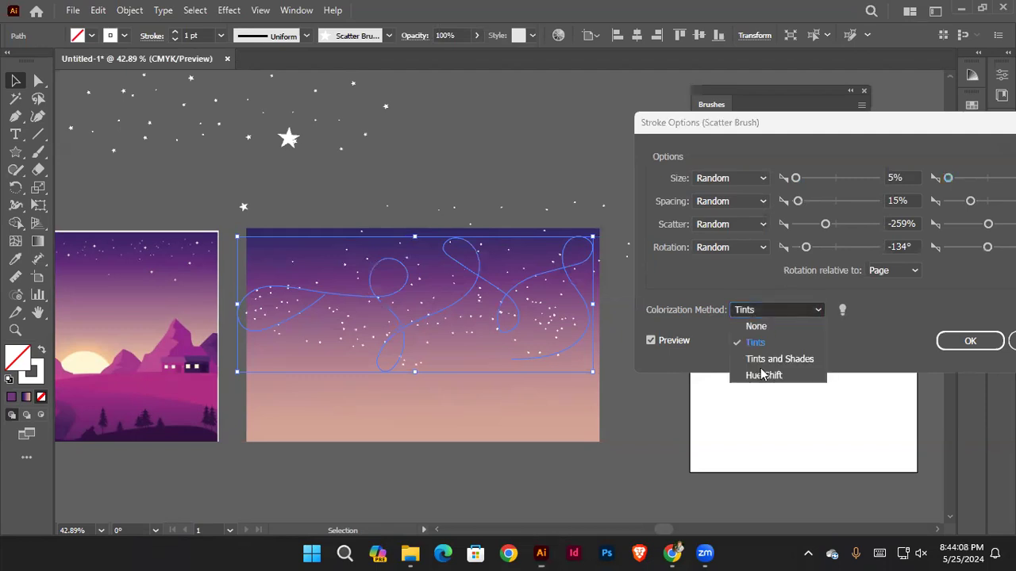
pyautogui.click(757, 326)
pyautogui.moveTo(870, 129); pyautogui.dragTo(750, 130)
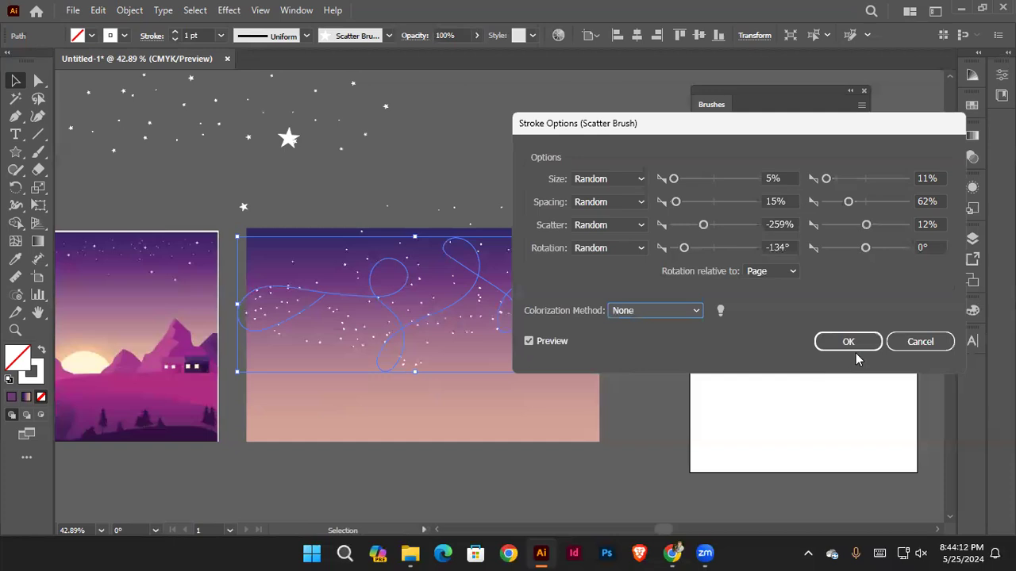
pyautogui.click(841, 341)
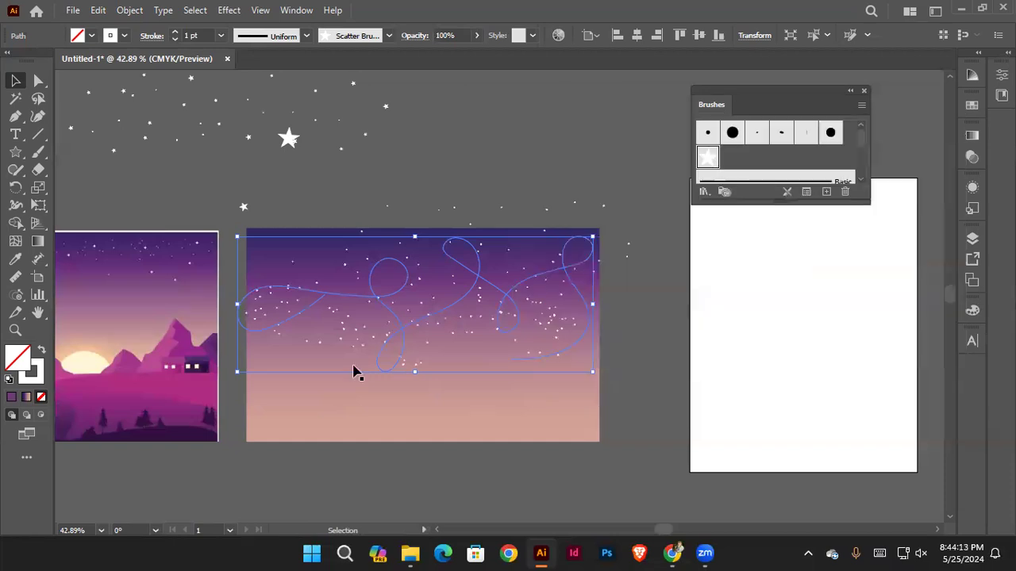
# Step: Give the star stroke a near-black stroke colour of R 7, G 9, B 0 and deselect it
pyautogui.click(11, 396)
pyautogui.moveTo(857, 378); pyautogui.dragTo(825, 379)
pyautogui.moveTo(870, 328); pyautogui.dragTo(835, 331)
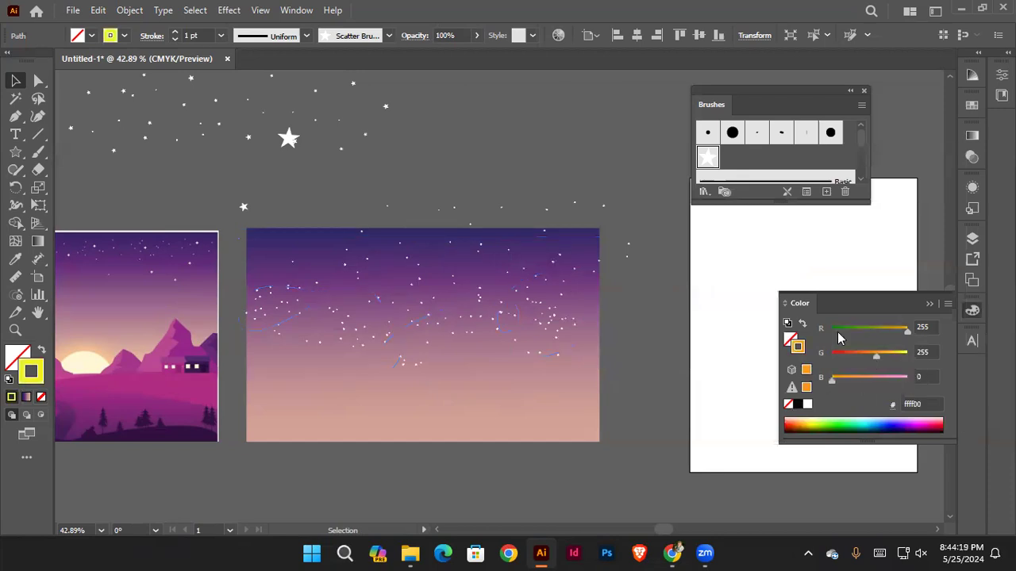
pyautogui.click(539, 379)
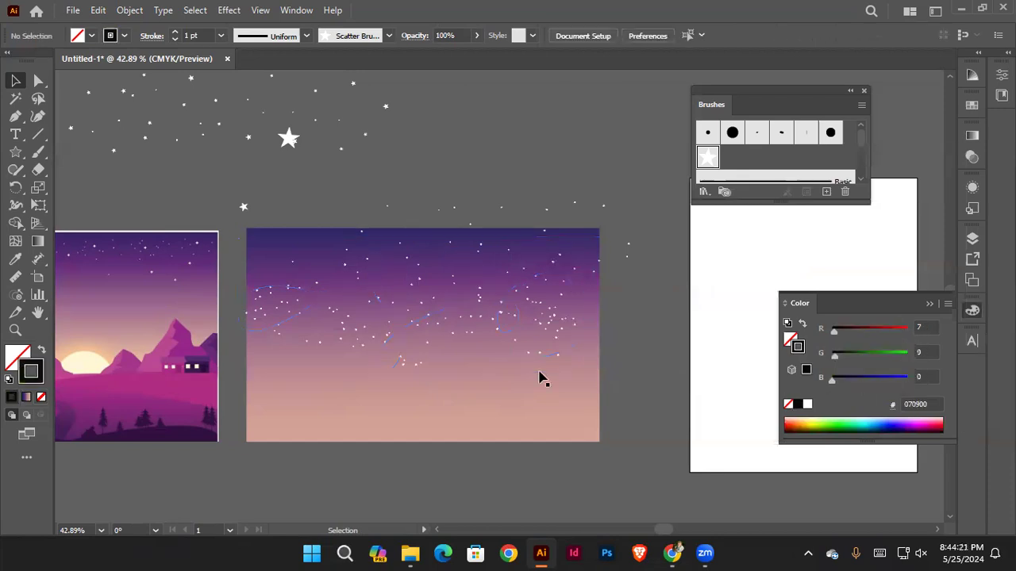
# Step: Reselect the scattered star stroke and raise its stroke colour's red value to 255, giving ff0900
pyautogui.click(497, 317)
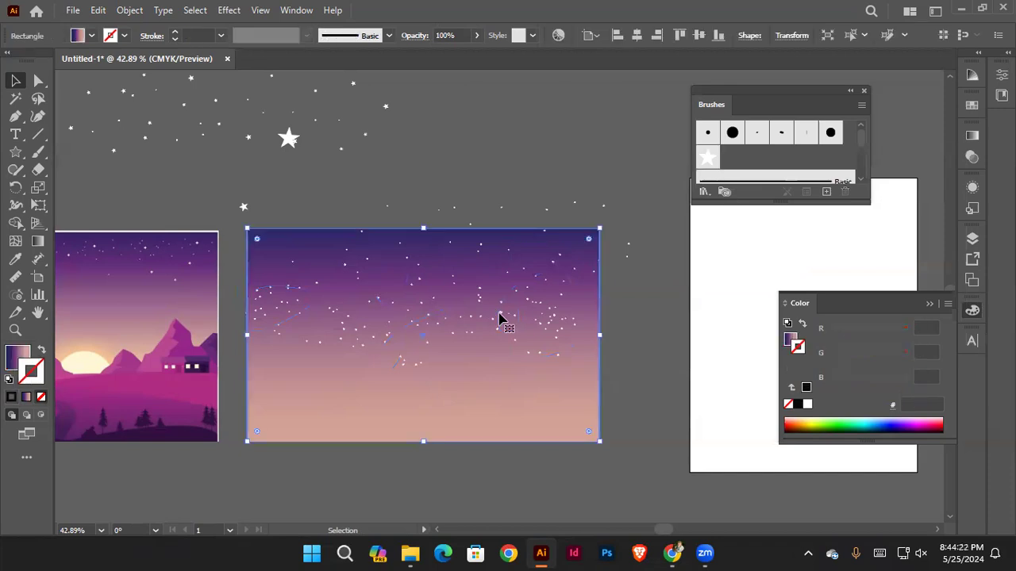
pyautogui.click(664, 377)
pyautogui.click(559, 330)
pyautogui.click(611, 199)
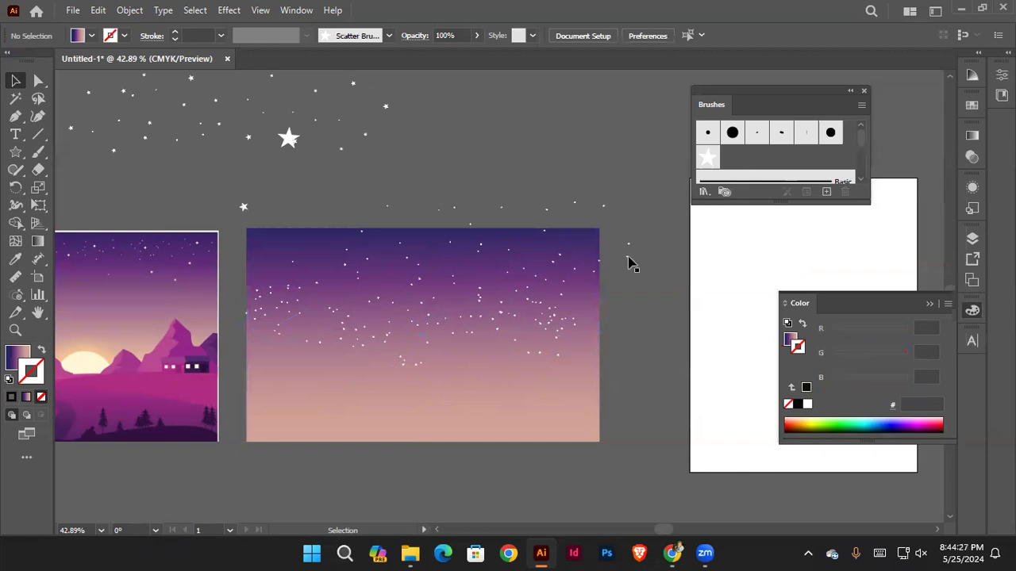
pyautogui.click(627, 257)
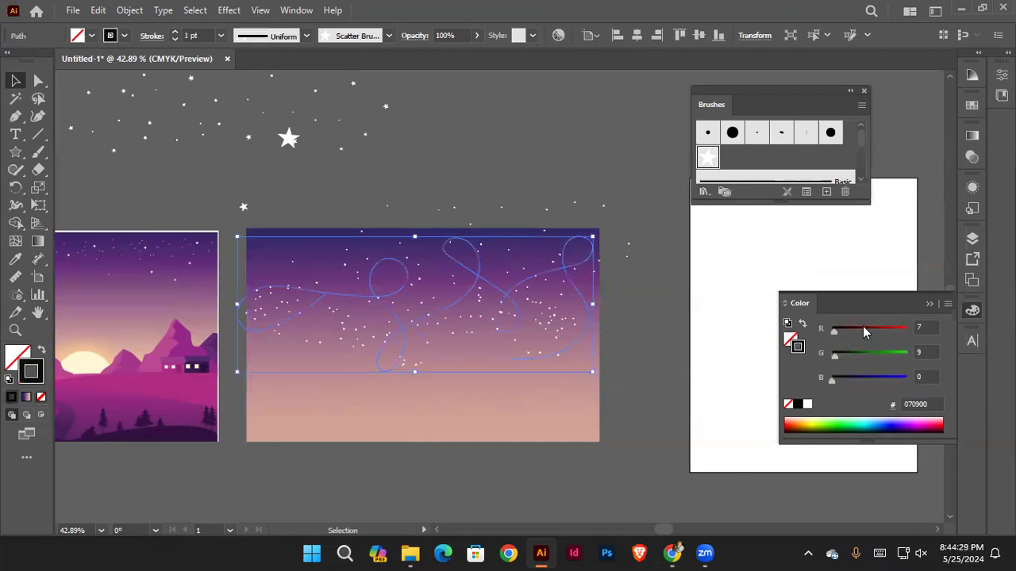
pyautogui.moveTo(862, 327); pyautogui.dragTo(911, 327)
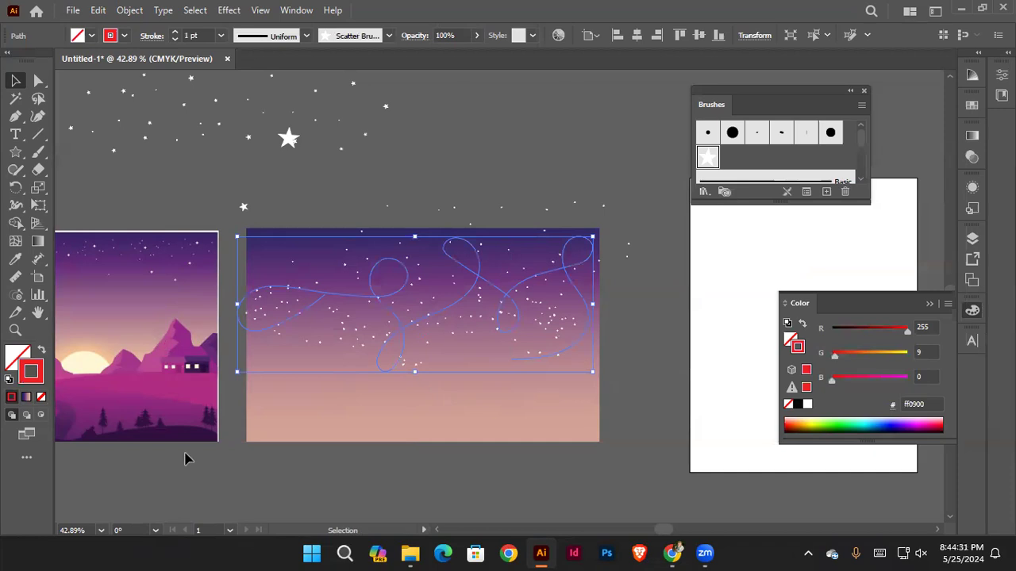
pyautogui.click(235, 325)
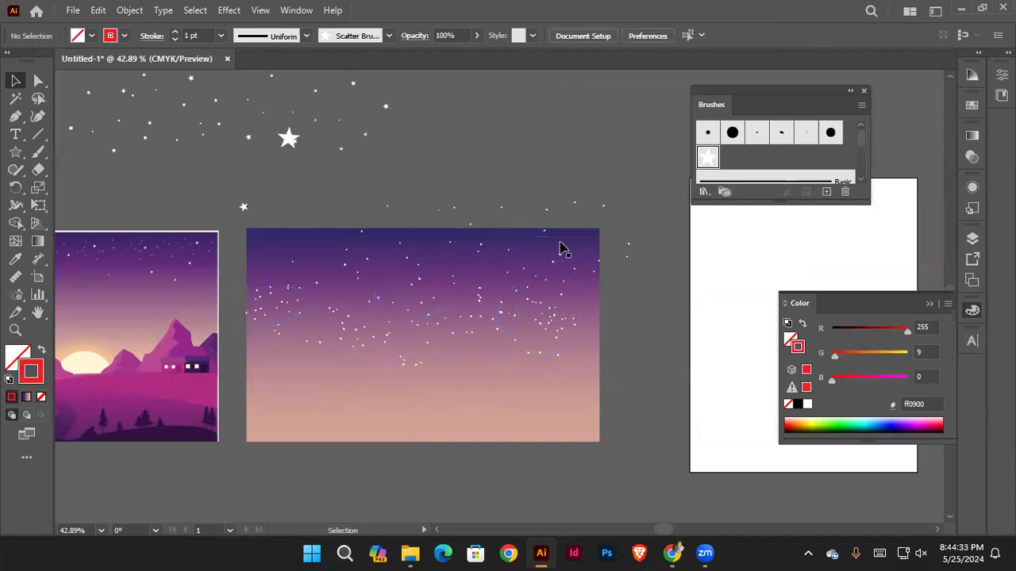
# Step: Apply the Tints and Shades colorization method to the scattered star stroke and set its stroke colour to green, 00ff00
pyautogui.click(551, 420)
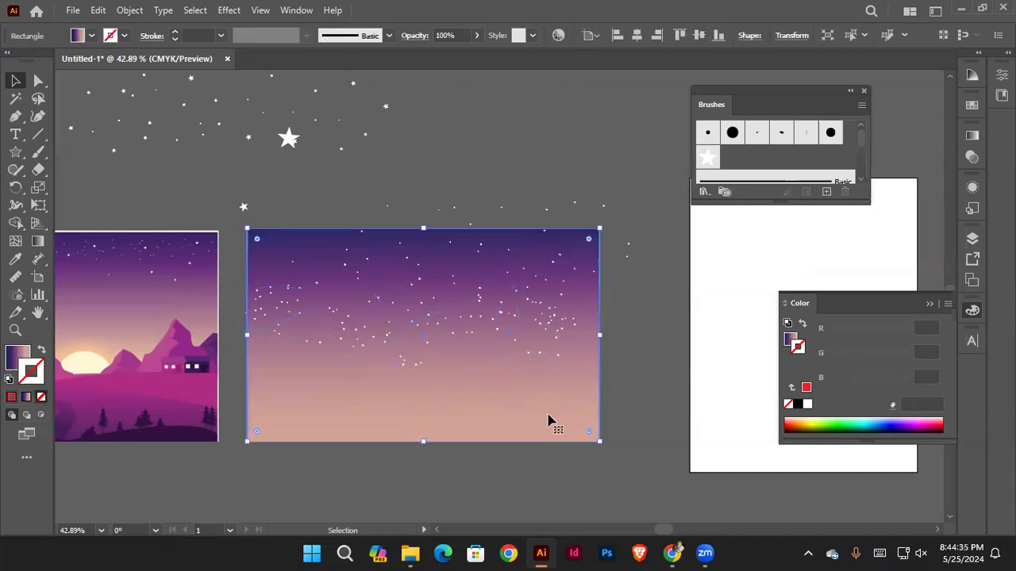
pyautogui.press('ctrl')
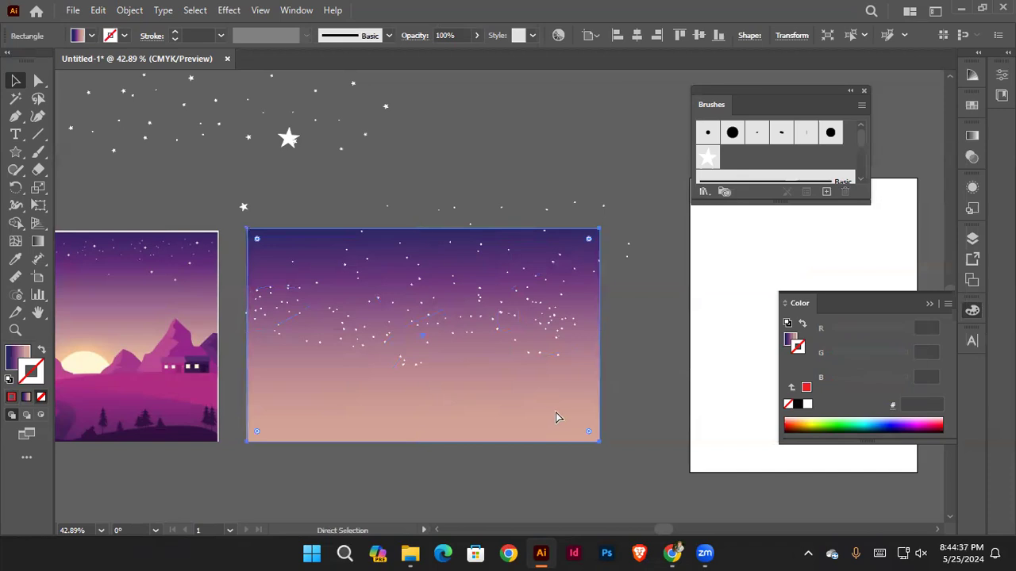
pyautogui.click(569, 226)
pyautogui.click(544, 352)
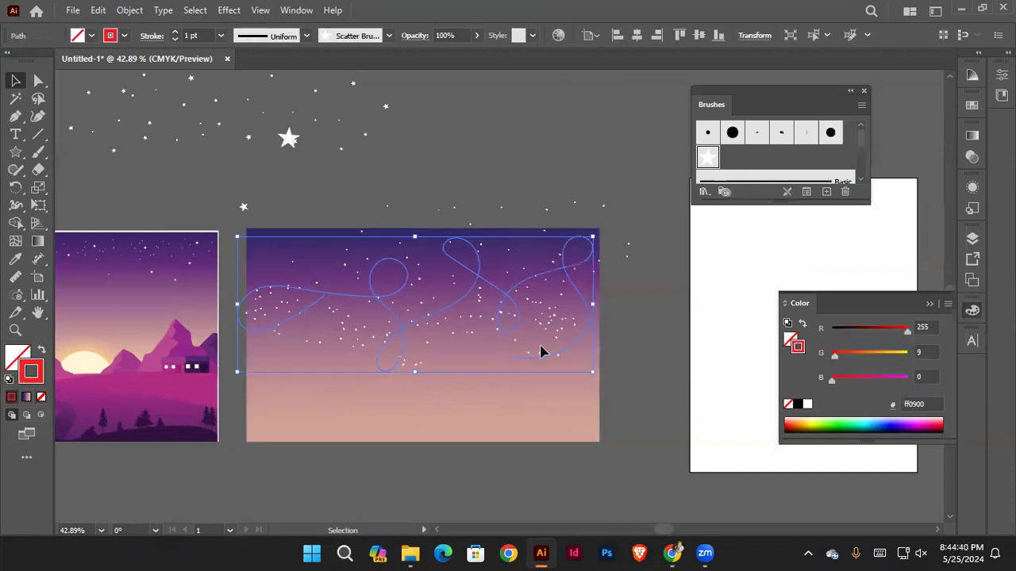
pyautogui.click(806, 191)
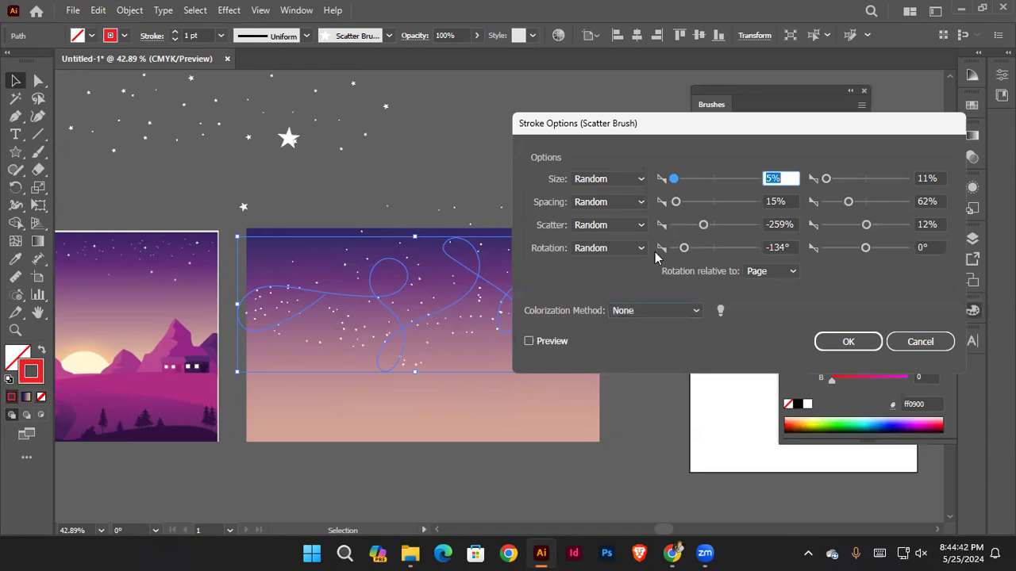
pyautogui.click(641, 311)
pyautogui.click(639, 343)
pyautogui.click(650, 313)
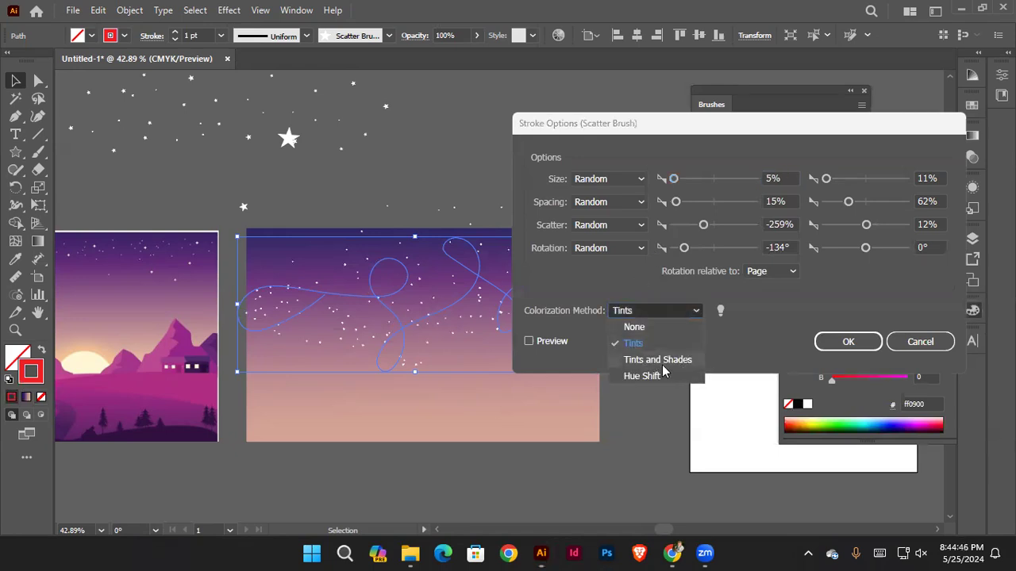
pyautogui.click(674, 362)
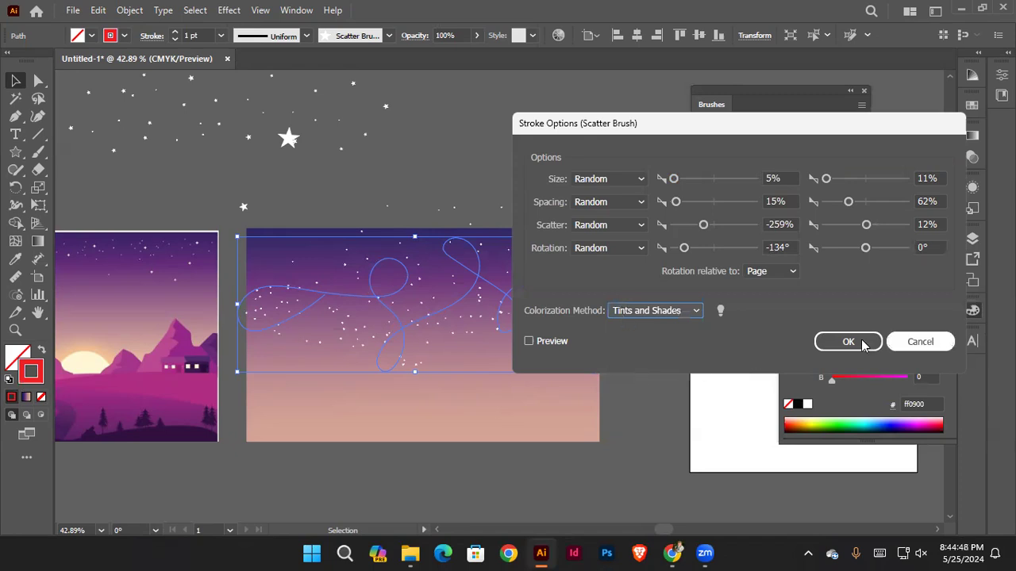
pyautogui.press('Return')
pyautogui.click(831, 328)
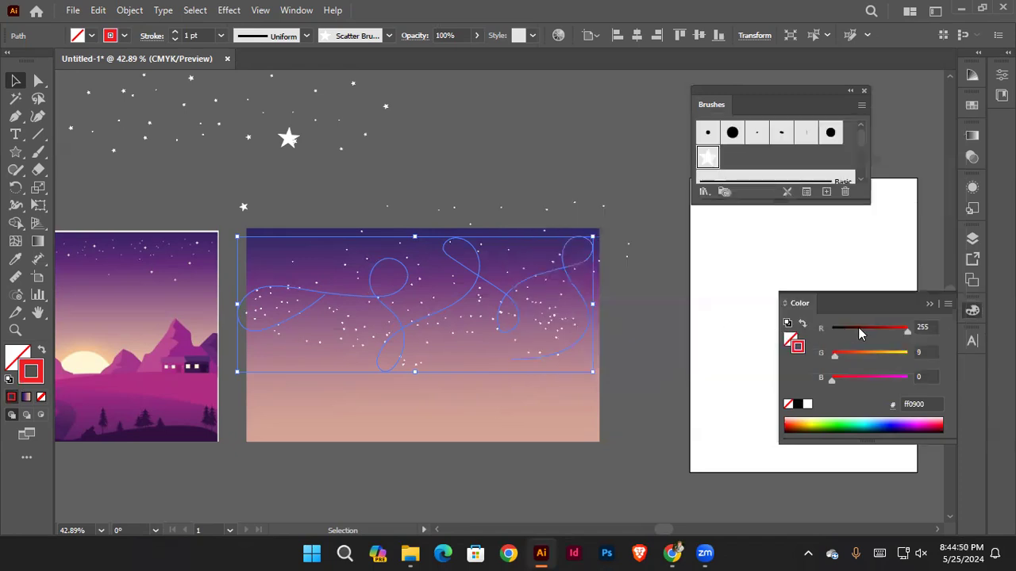
pyautogui.moveTo(845, 359); pyautogui.dragTo(912, 353)
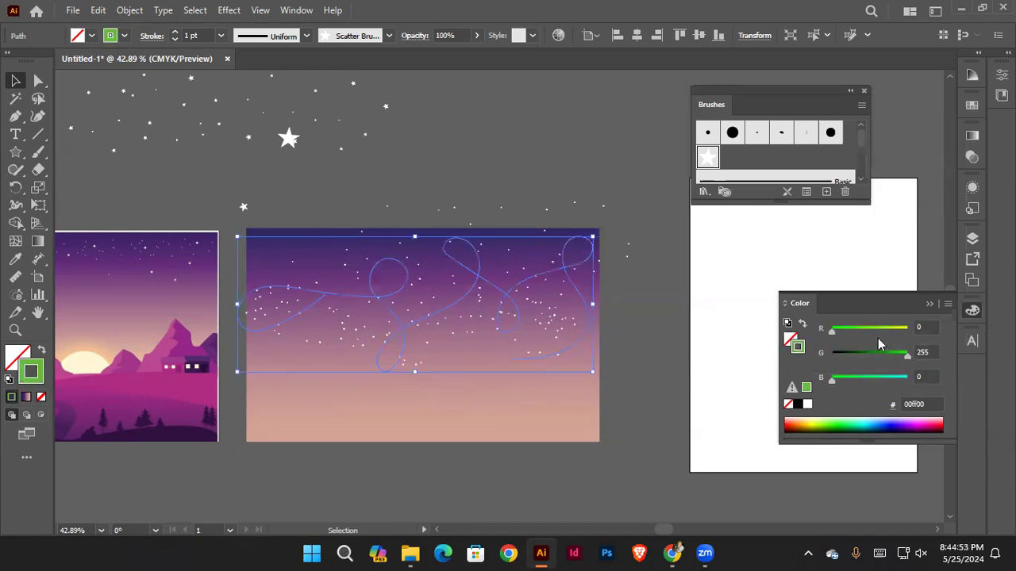
# Step: Switch the star stroke's colorization method to Hue Shift and apply the scatter brush stroke options
pyautogui.click(807, 191)
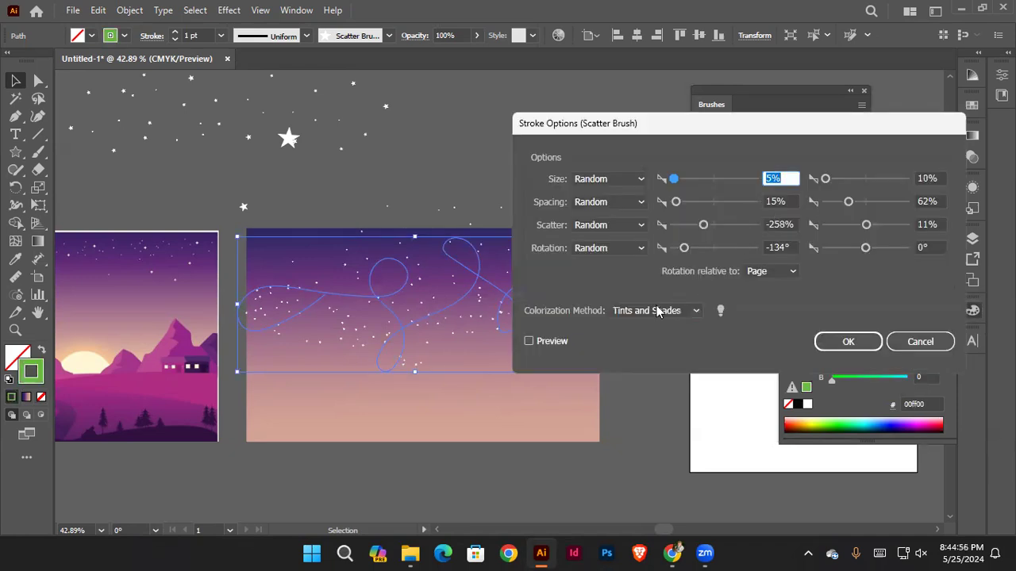
pyautogui.click(640, 310)
pyautogui.click(641, 376)
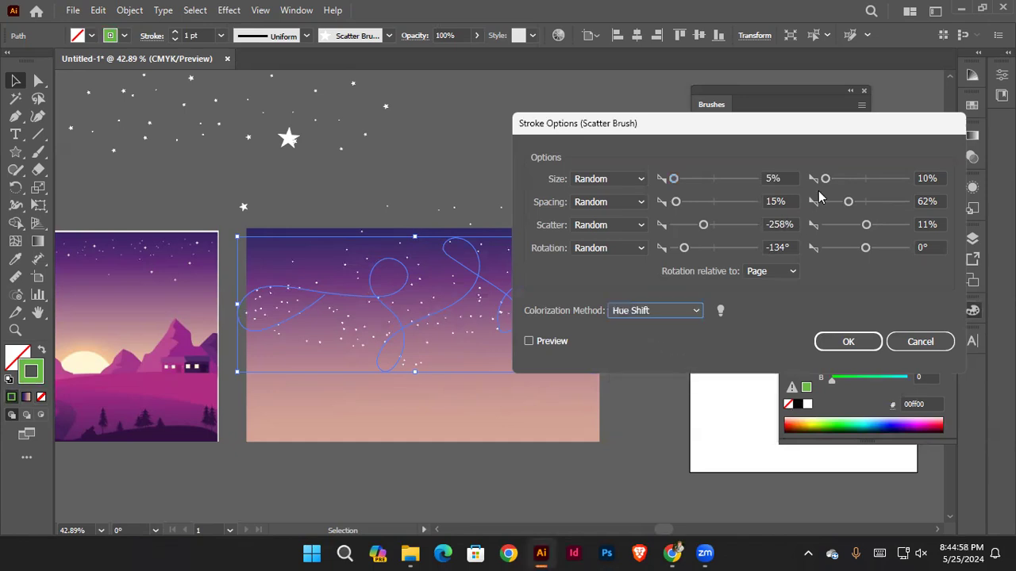
pyautogui.click(847, 342)
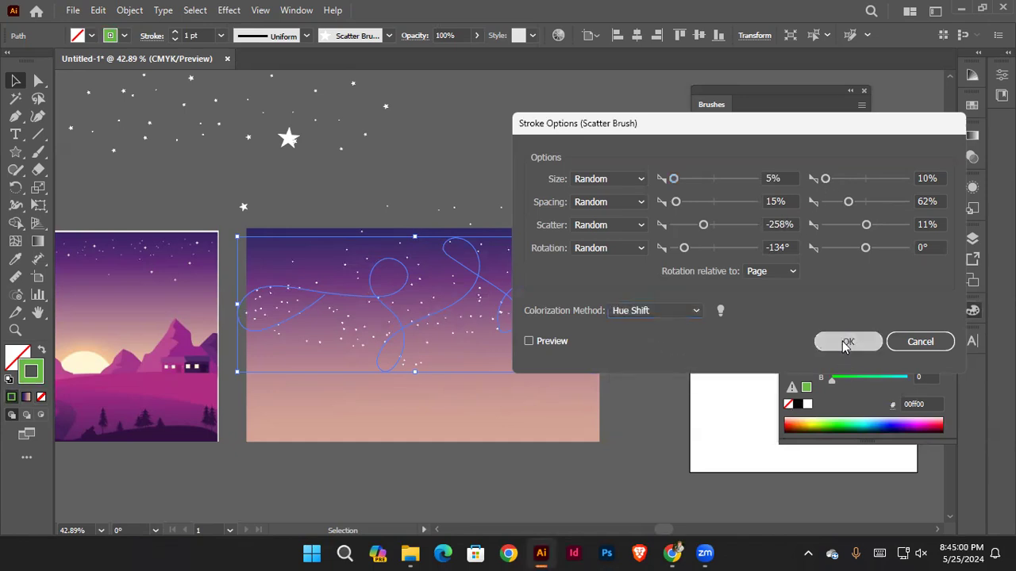
# Step: Set the star stroke's colour to black, 000000, and deselect it
pyautogui.moveTo(834, 330)
pyautogui.mouseDown()
pyautogui.moveTo(881, 331)
pyautogui.moveTo(895, 352)
pyautogui.moveTo(804, 358)
pyautogui.mouseUp()
pyautogui.moveTo(883, 331); pyautogui.dragTo(789, 336)
pyautogui.click(681, 316)
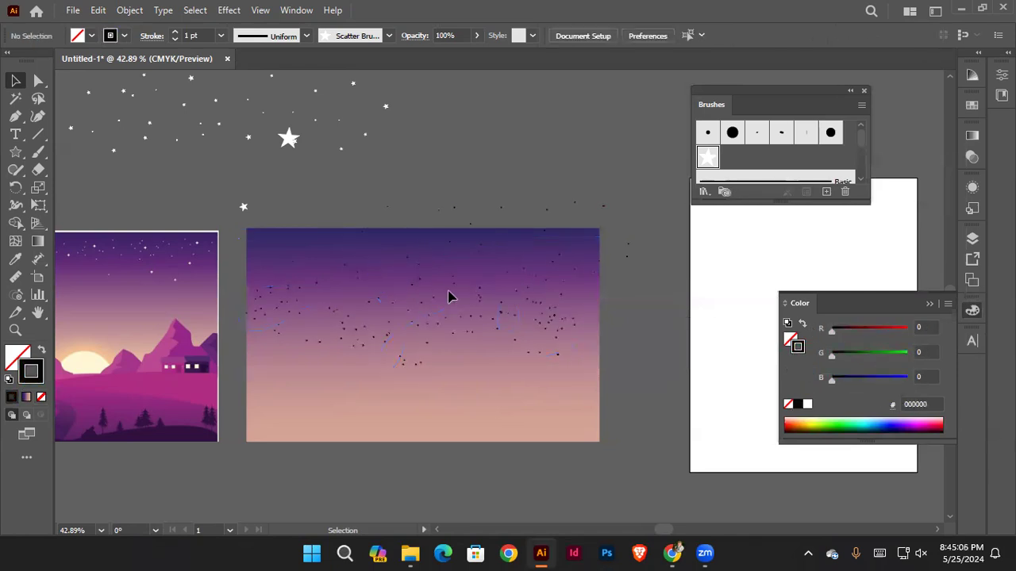
# Step: Reselect the scattered star stroke, set its stroke colour to white and deselect it
pyautogui.click(229, 323)
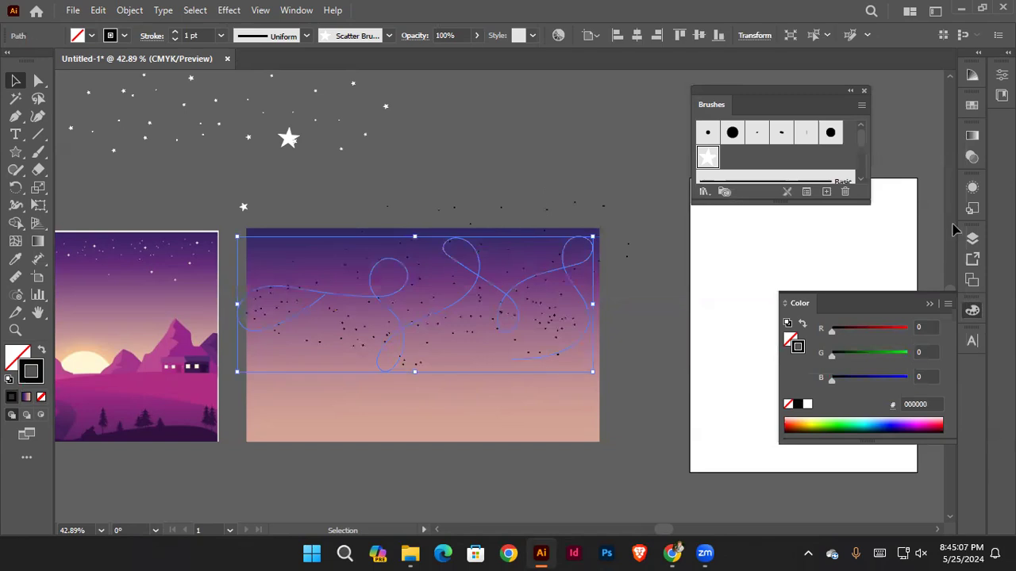
pyautogui.click(807, 404)
pyautogui.click(651, 375)
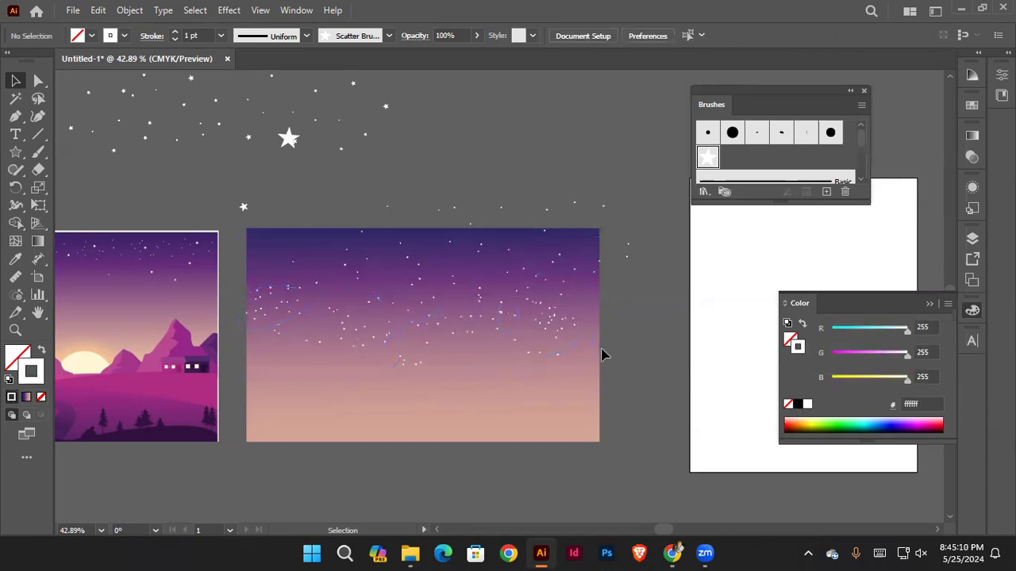
# Step: Move the scattered star stroke up toward the top edge of the gradient sky and deselect it
pyautogui.click(472, 331)
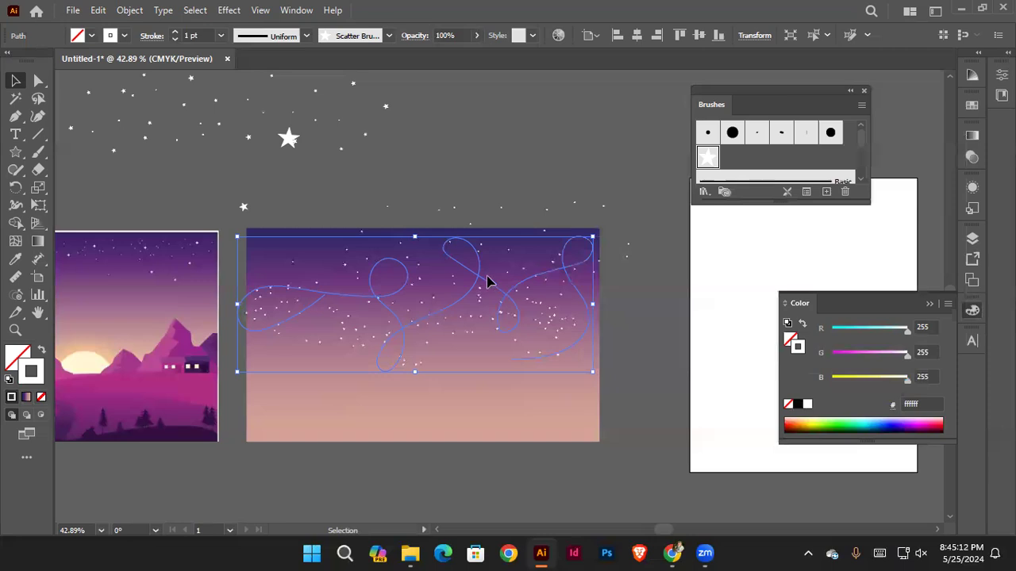
pyautogui.moveTo(480, 283); pyautogui.dragTo(487, 233)
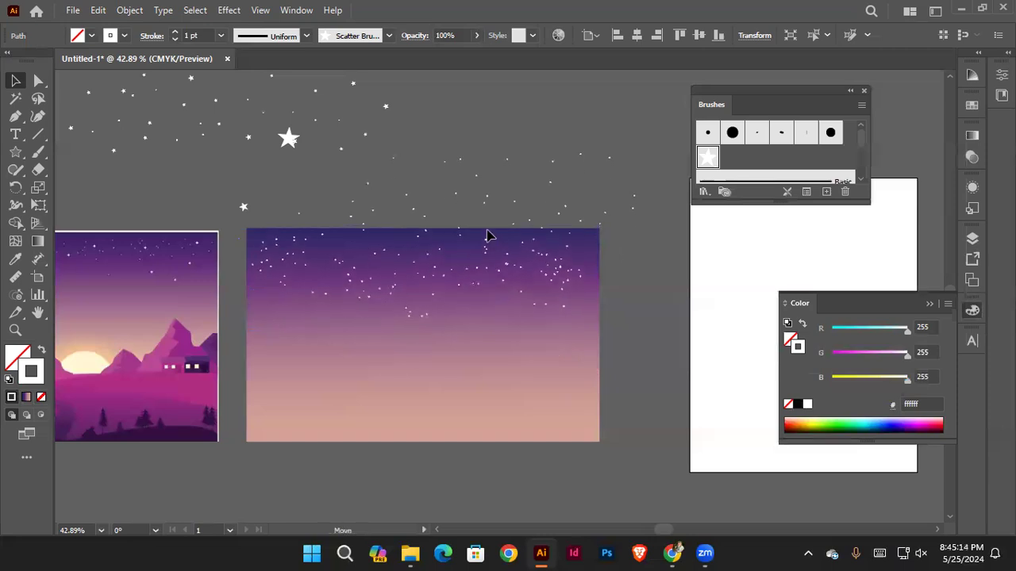
pyautogui.click(671, 345)
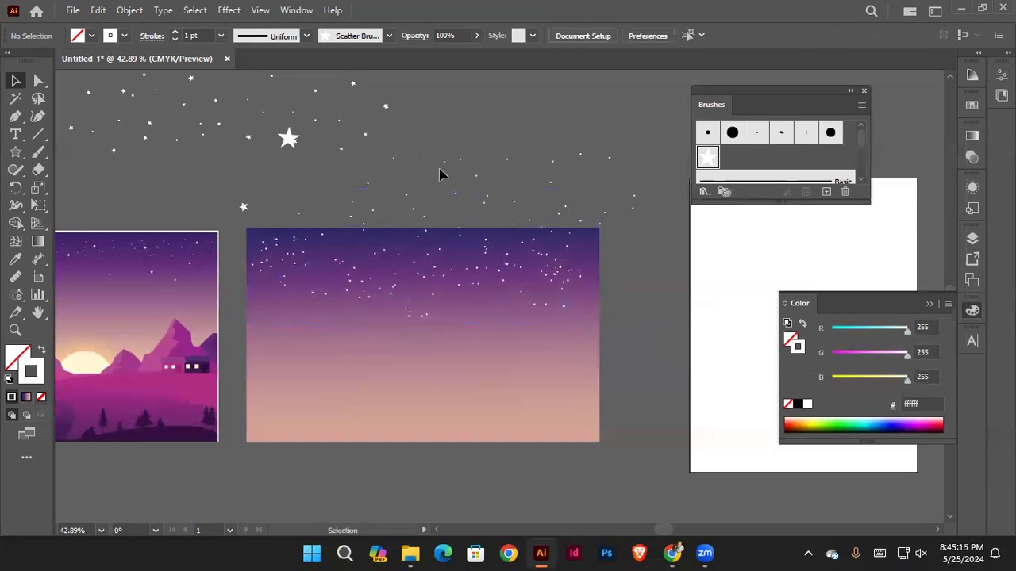
# Step: Try expanding the appearance of the star stroke, then undo the expansion and the stroke's upward move
pyautogui.click(505, 279)
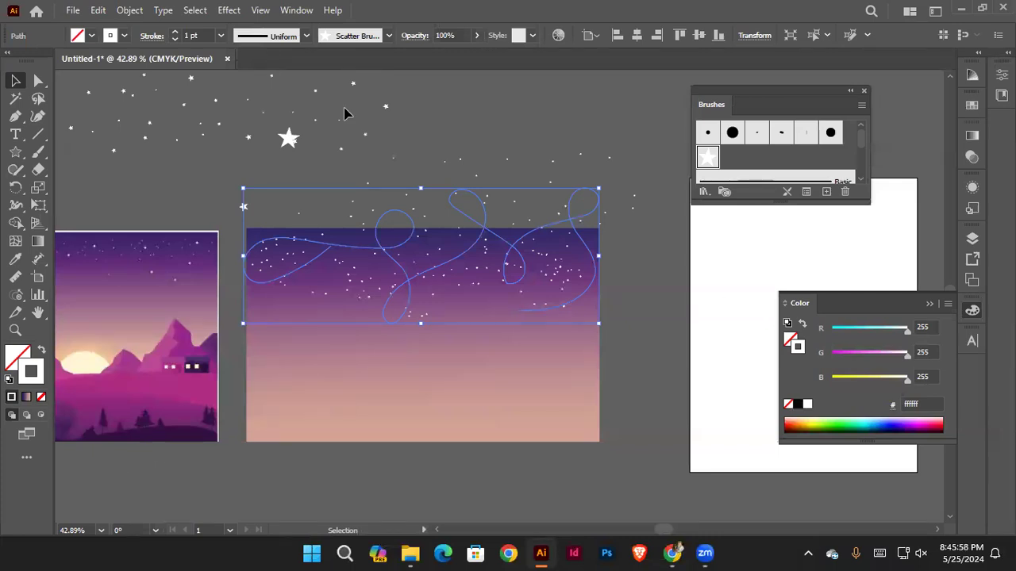
pyautogui.click(135, 11)
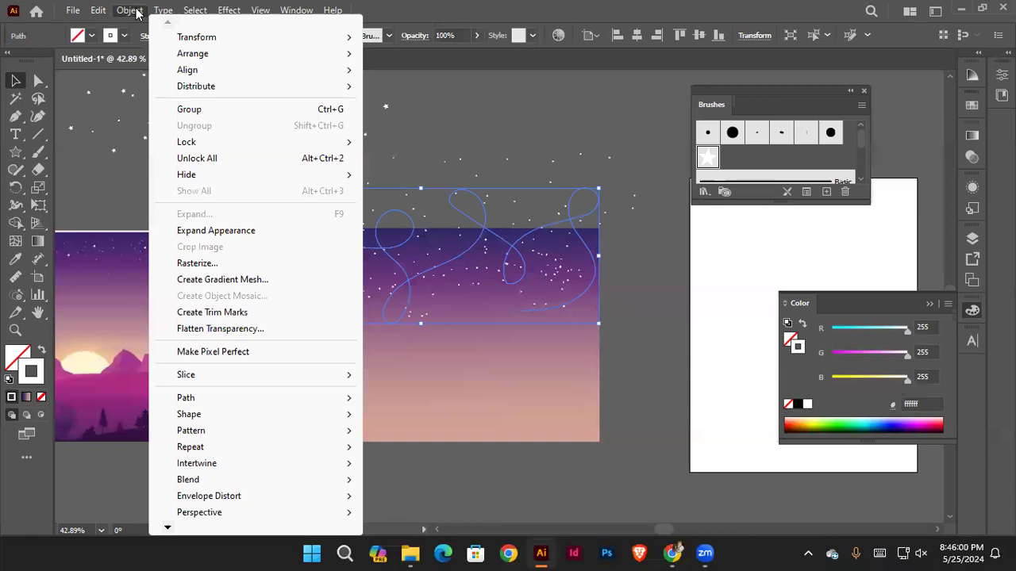
pyautogui.click(262, 229)
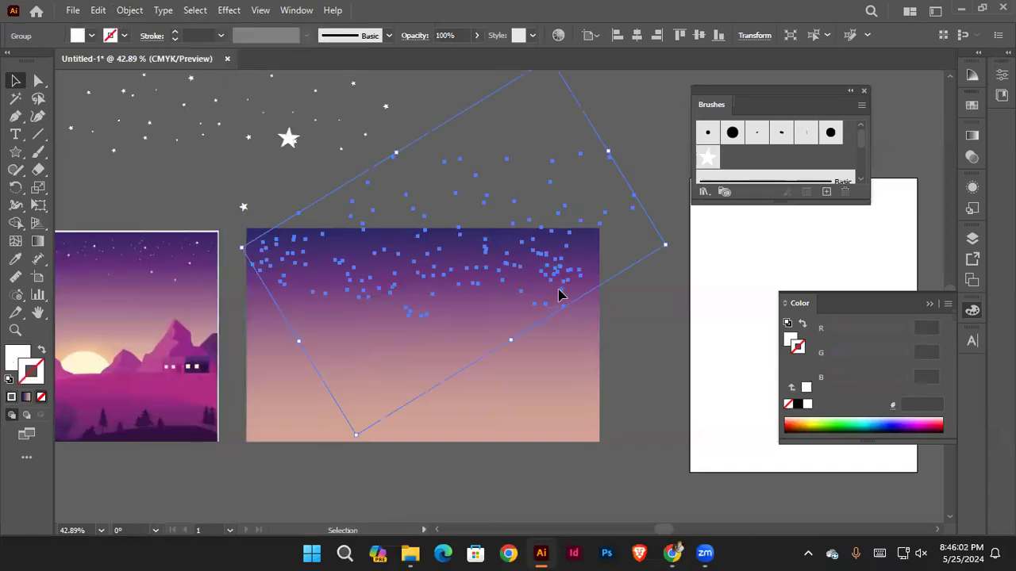
pyautogui.click(127, 10)
pyautogui.click(182, 214)
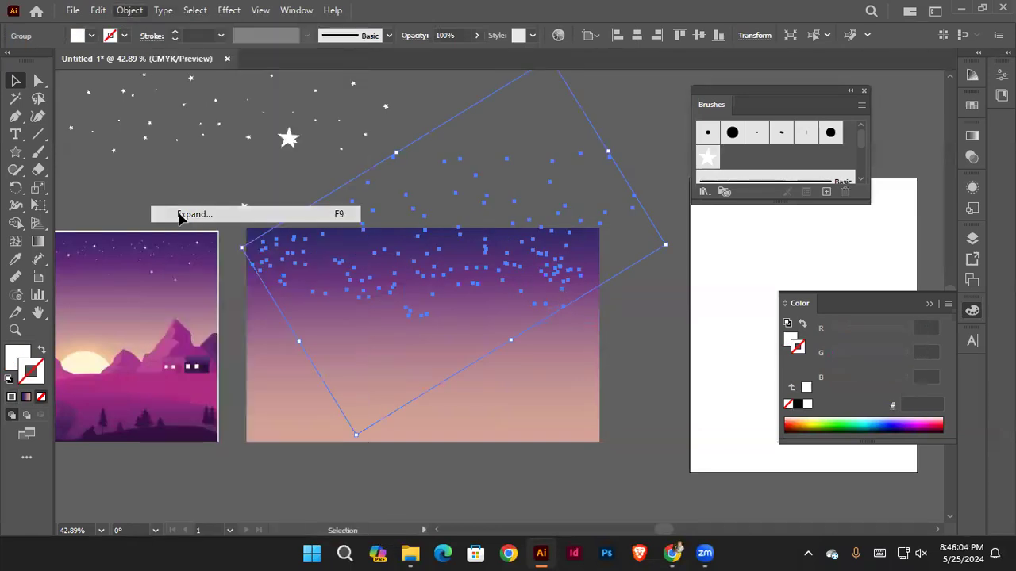
pyautogui.click(200, 196)
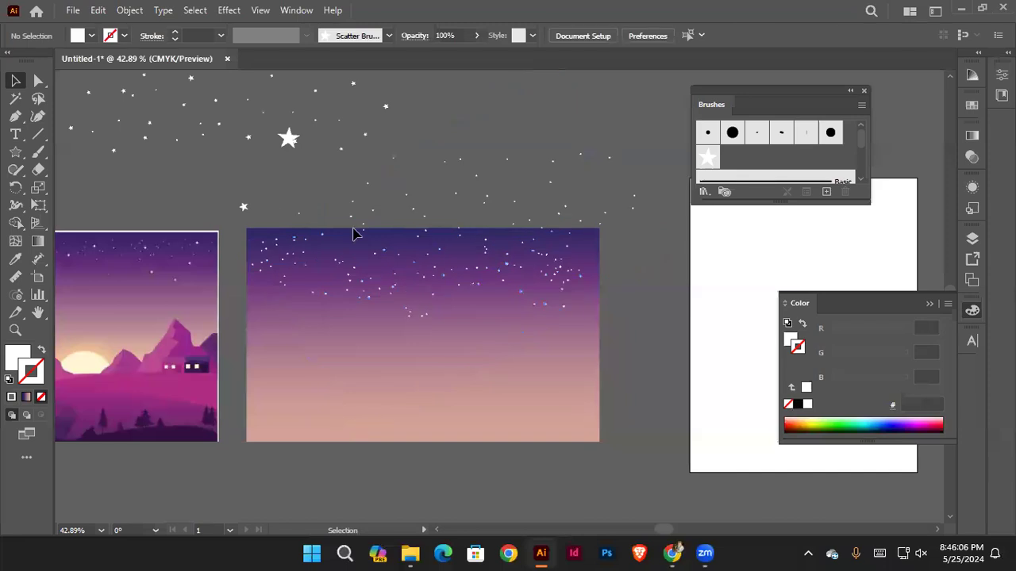
pyautogui.click(354, 221)
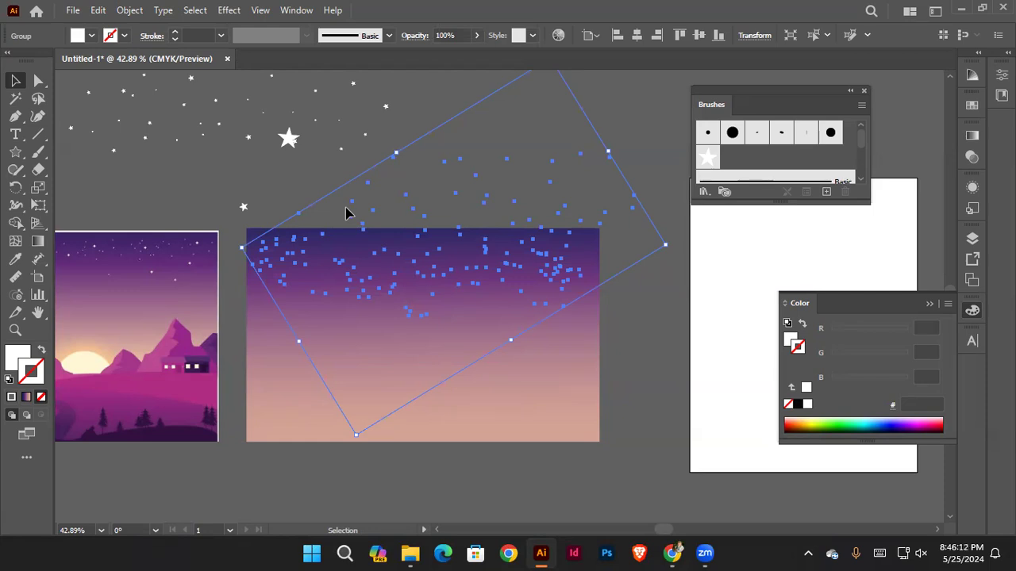
pyautogui.hotkey('ctrl', 'z')
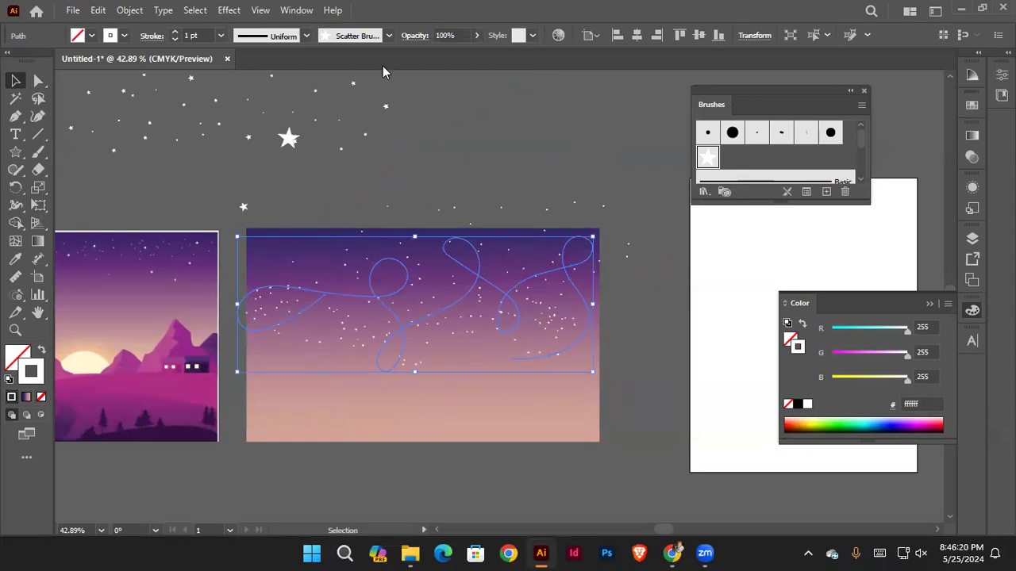
# Step: Expand the appearance of the scattered star stroke into separate star shapes and deselect them
pyautogui.click(129, 10)
pyautogui.click(200, 230)
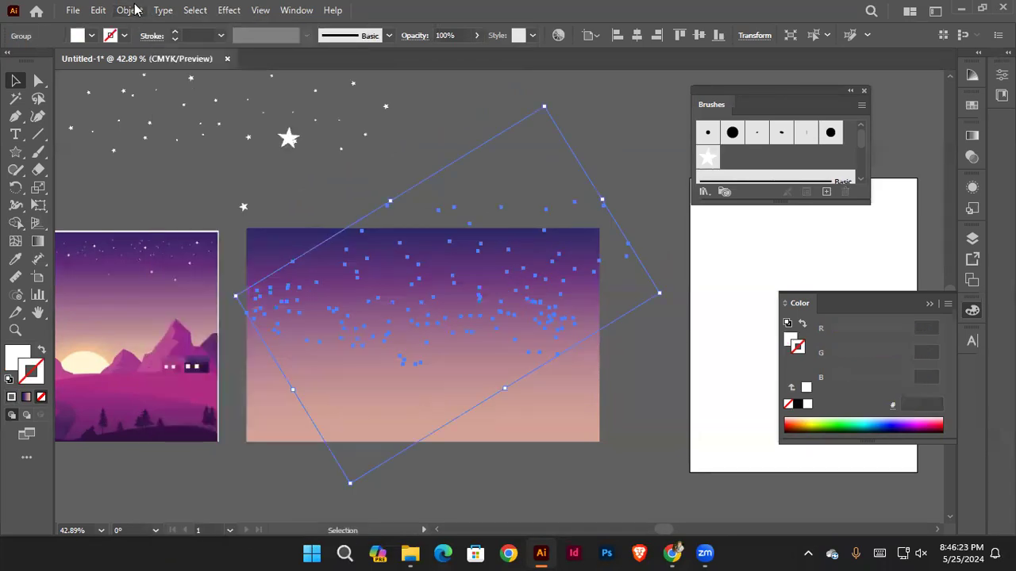
pyautogui.click(135, 9)
pyautogui.click(205, 221)
pyautogui.click(332, 165)
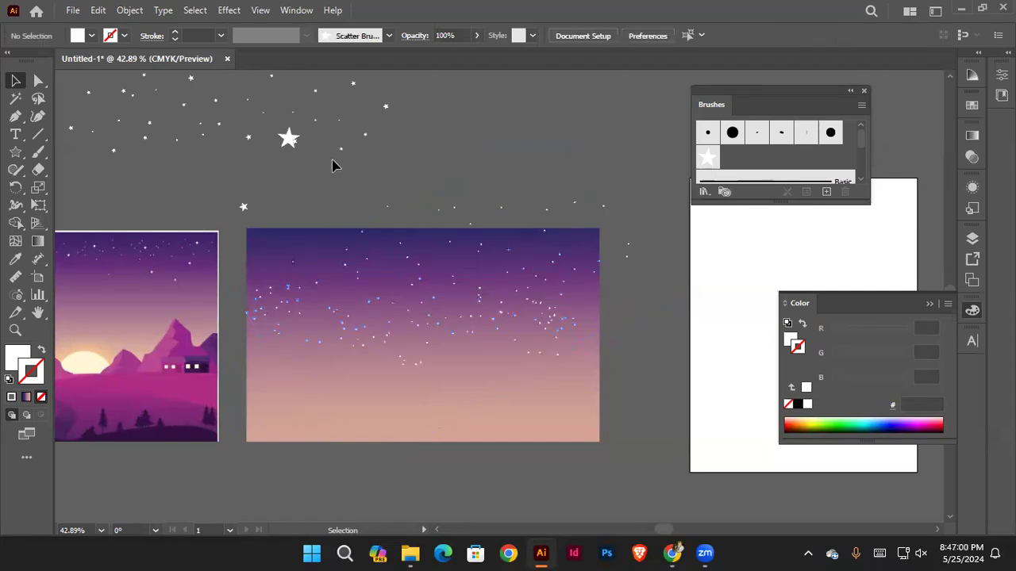
# Step: Move the expanded star group up to the upper part of the gradient sky, compare with the reference image and deselect it
pyautogui.moveTo(370, 230); pyautogui.dragTo(399, 141)
pyautogui.click(421, 172)
pyautogui.moveTo(336, 231); pyautogui.dragTo(506, 230)
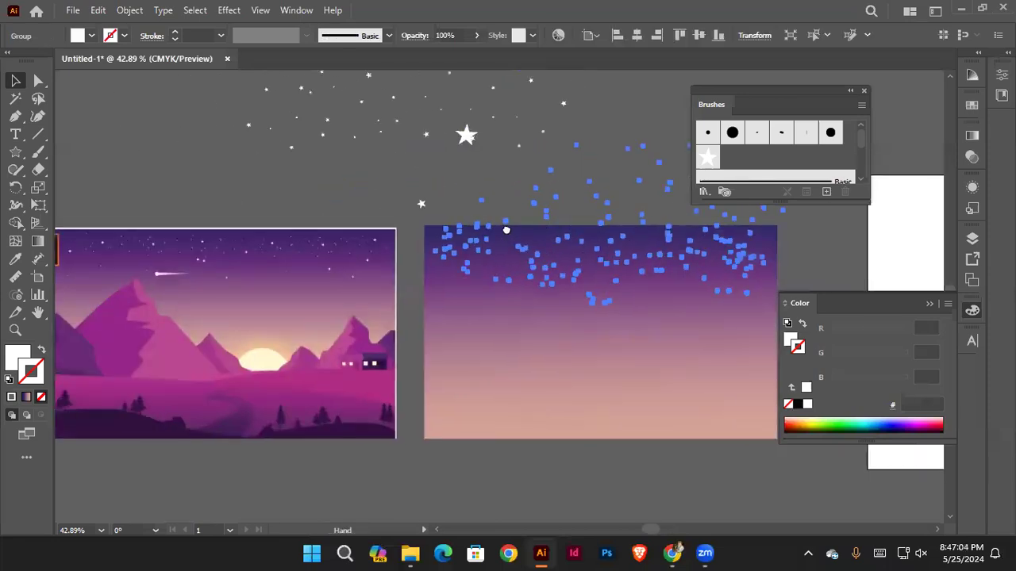
pyautogui.moveTo(303, 283); pyautogui.dragTo(368, 278)
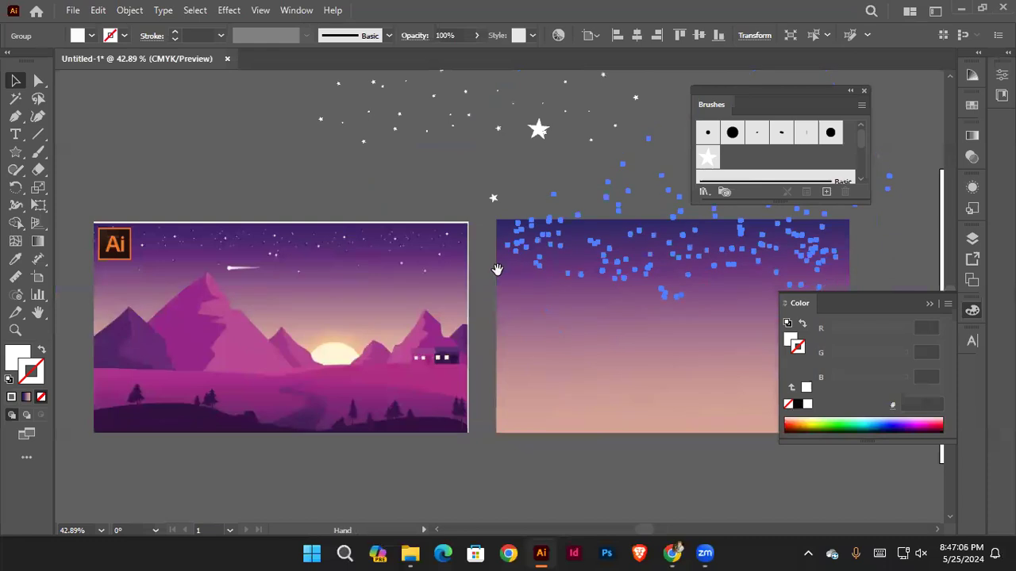
pyautogui.moveTo(496, 269); pyautogui.dragTo(410, 271)
pyautogui.moveTo(141, 281)
pyautogui.mouseDown()
pyautogui.moveTo(194, 305)
pyautogui.moveTo(134, 283)
pyautogui.mouseUp()
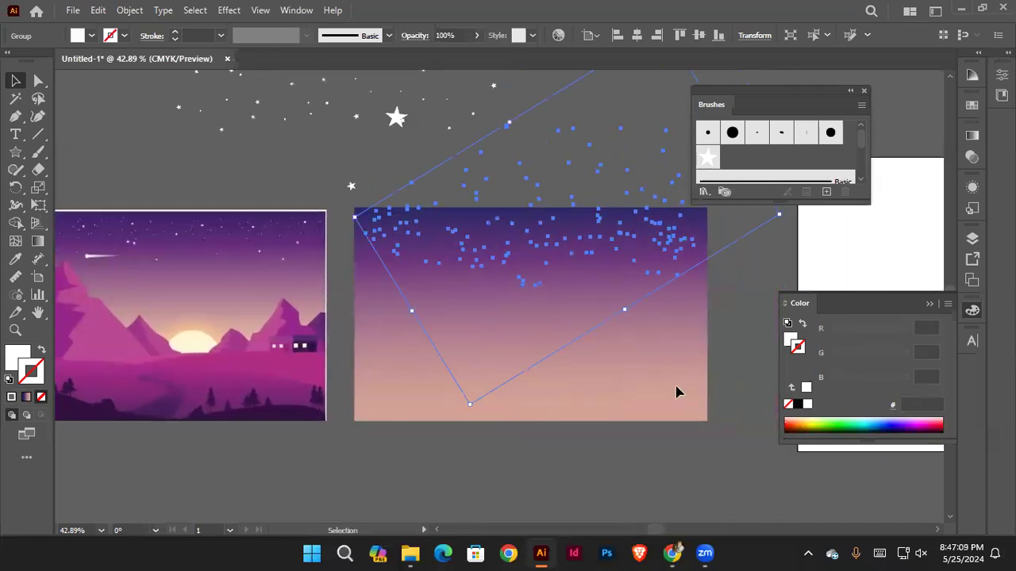
pyautogui.click(724, 399)
pyautogui.moveTo(696, 385); pyautogui.dragTo(548, 384)
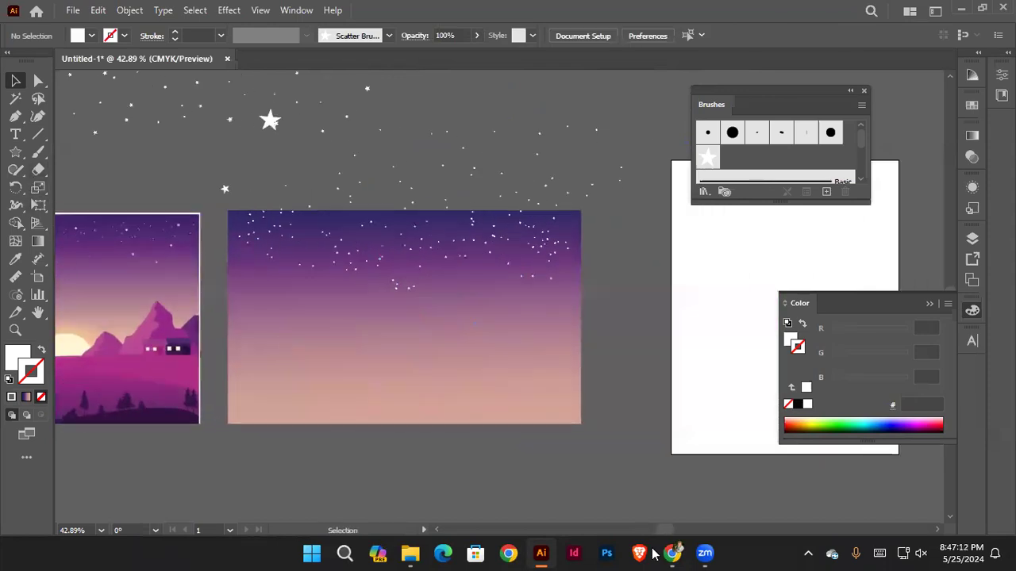
# Step: Draw a white circle about 302 pt wide on the right half of the sky and place an overlapping copy diagonally offset from it
pyautogui.moveTo(15, 152); pyautogui.dragTo(62, 195)
pyautogui.click(62, 195)
pyautogui.moveTo(430, 276)
pyautogui.mouseDown()
pyautogui.moveTo(549, 367)
pyautogui.moveTo(538, 331)
pyautogui.moveTo(508, 318)
pyautogui.moveTo(508, 332)
pyautogui.moveTo(508, 311)
pyautogui.mouseUp()
pyautogui.press('v')
pyautogui.click(624, 392)
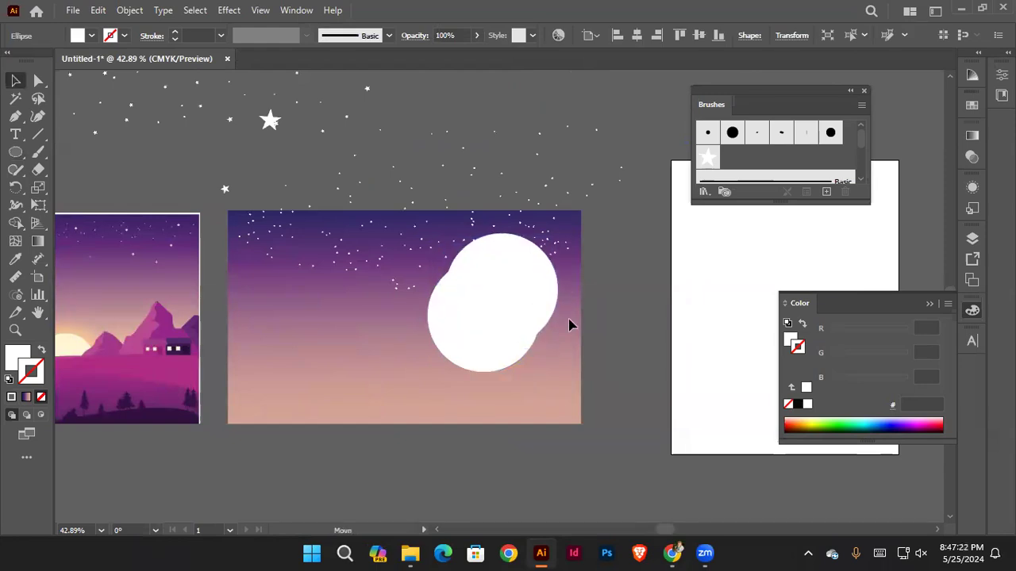
pyautogui.click(669, 389)
# Step: Cut the upper circle out of the lower one with Pathfinder's Minus Front to form a white crescent moon
pyautogui.click(499, 358)
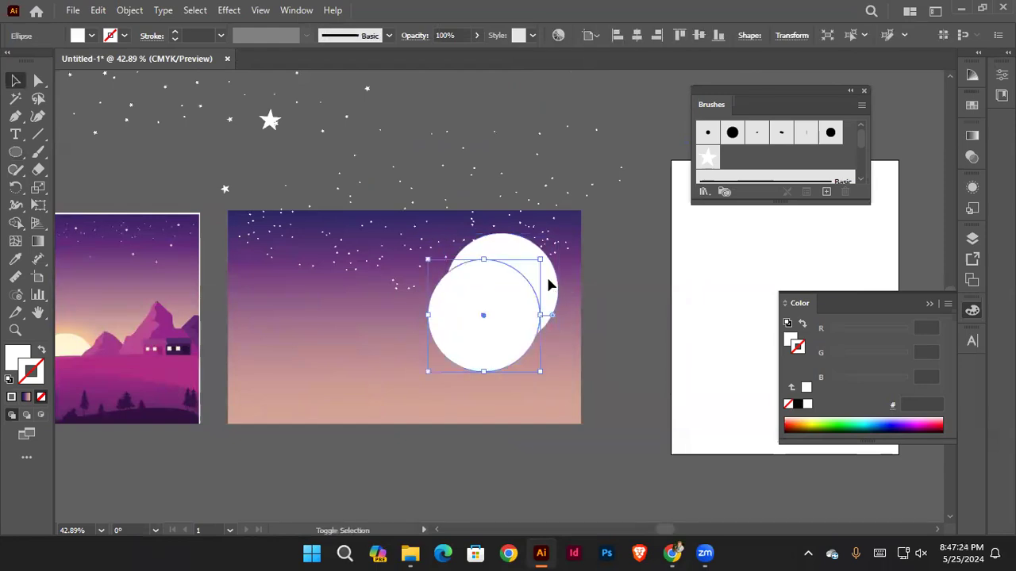
pyautogui.keyDown('shift'); pyautogui.click(517, 297); pyautogui.keyUp('shift')
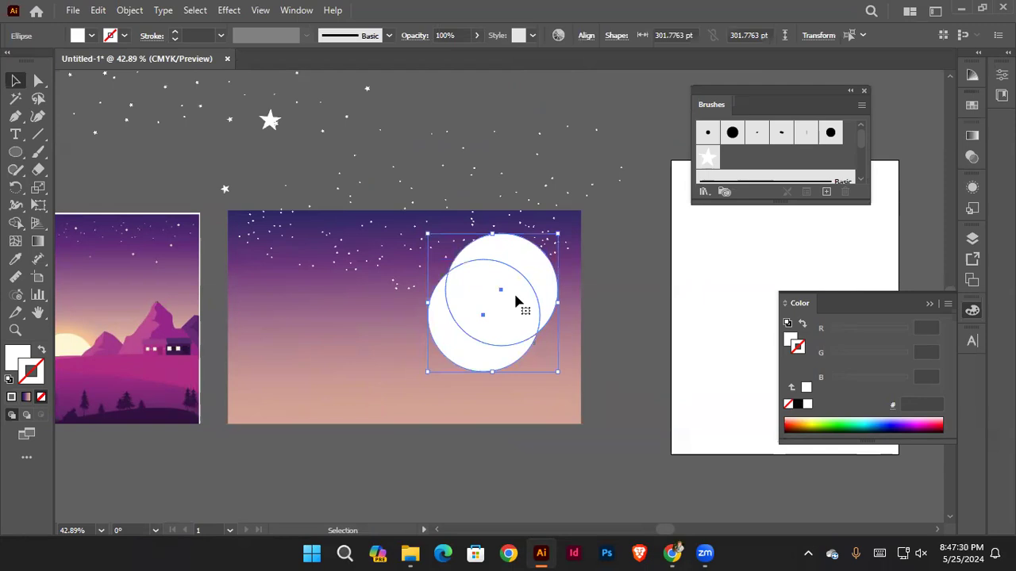
pyautogui.press('ctrl')
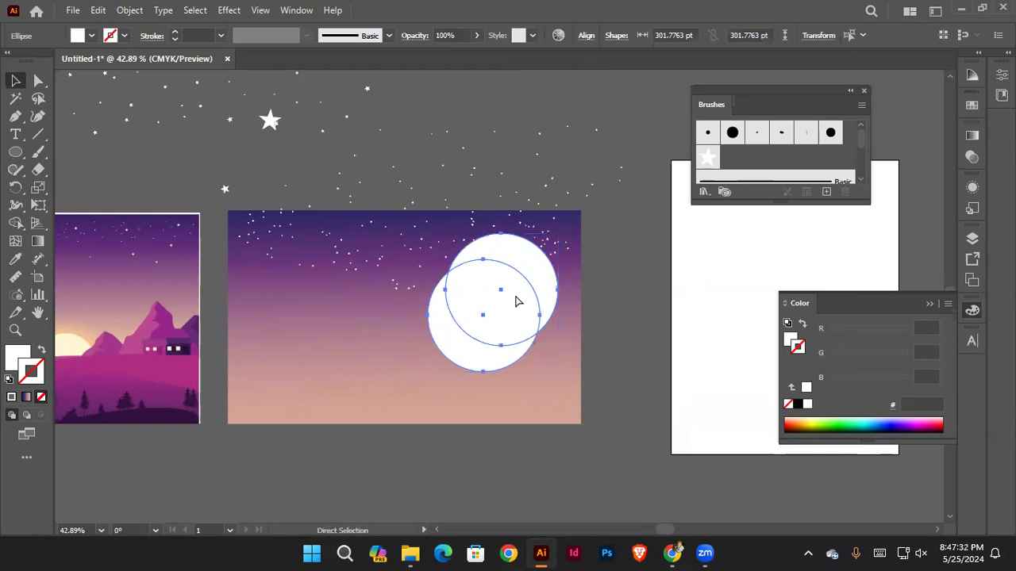
pyautogui.hotkey('ctrl', 'shift', 'F9')
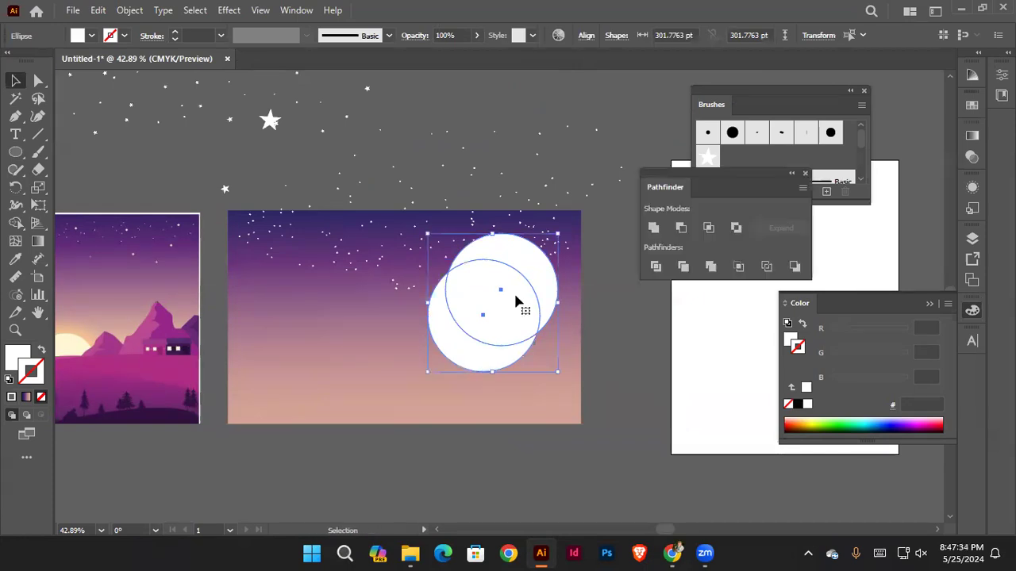
pyautogui.click(681, 227)
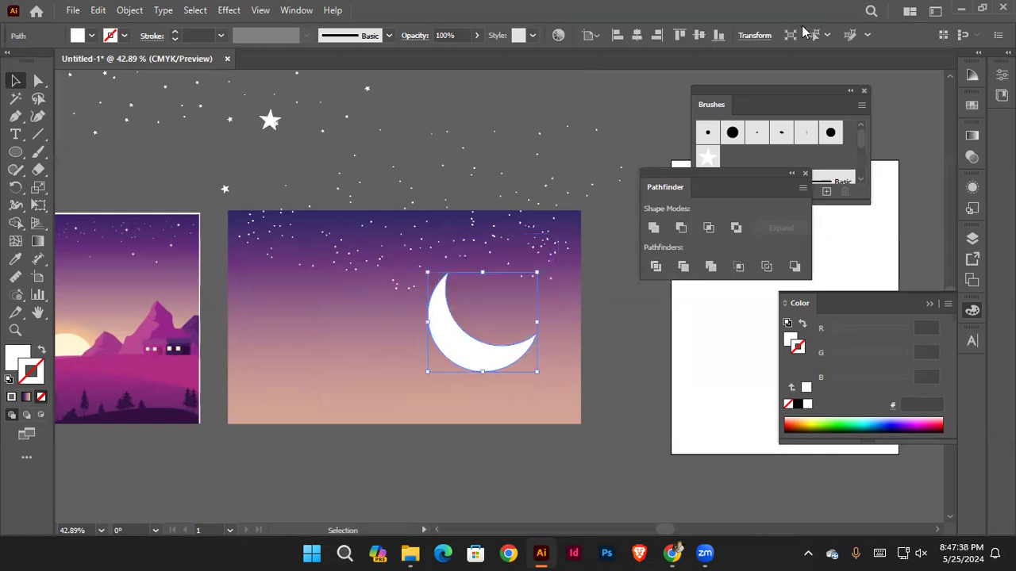
pyautogui.click(505, 149)
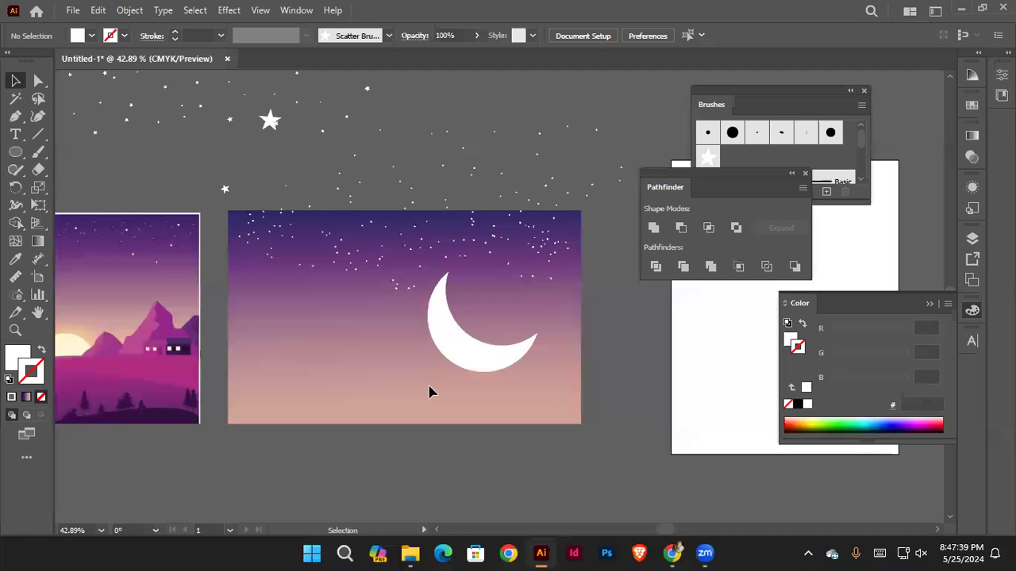
# Step: Scale the crescent moon down and place it among the stars near the sky's upper right corner
pyautogui.click(469, 350)
pyautogui.moveTo(531, 365); pyautogui.dragTo(544, 272)
pyautogui.click(594, 313)
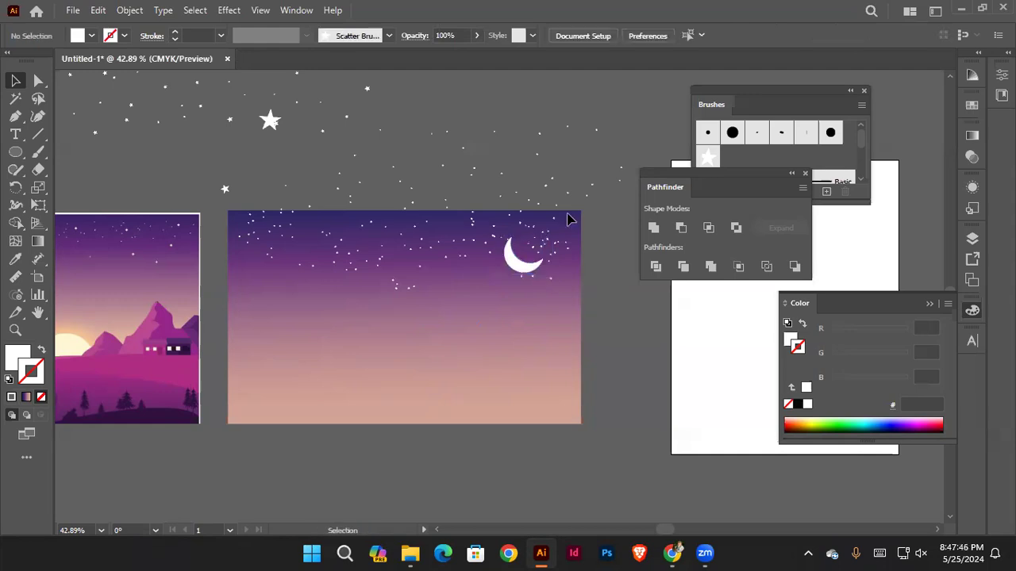
# Step: Place the large white star inside the crescent at about 42 by 40 pt, and nudge the crescent closer around it
pyautogui.scroll(2, 568, 219)
pyautogui.moveTo(173, 91); pyautogui.dragTo(525, 249)
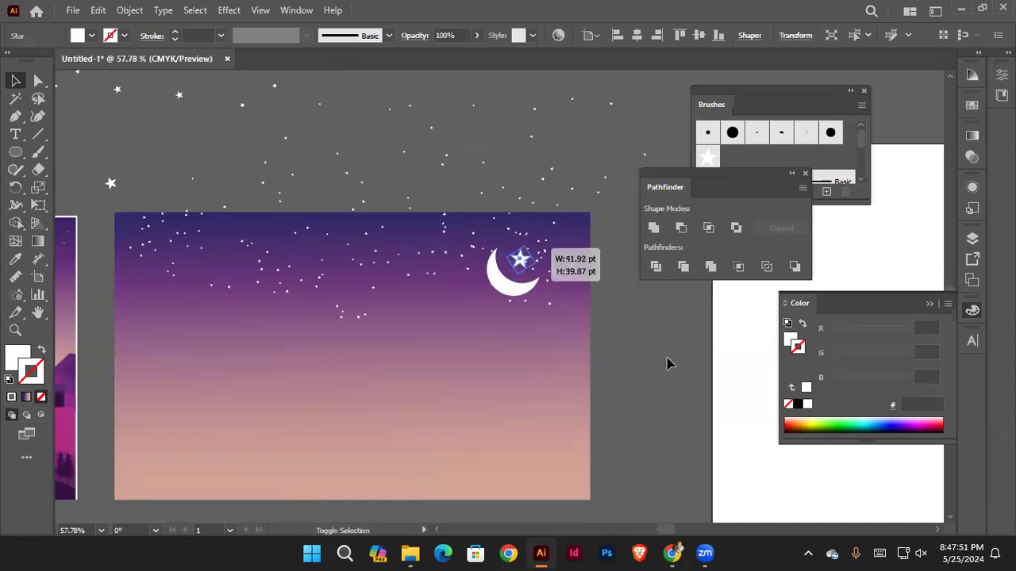
pyautogui.click(611, 330)
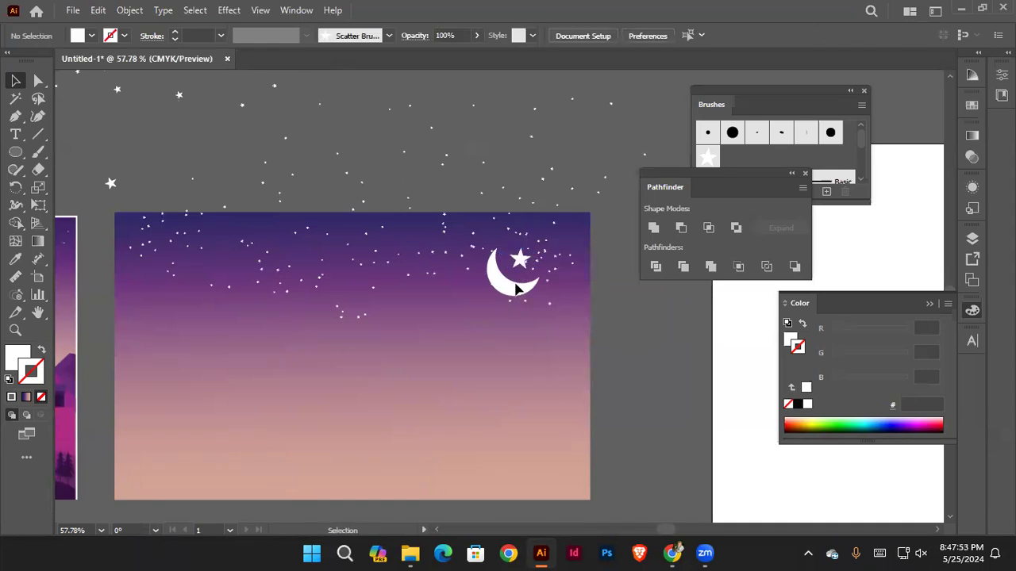
pyautogui.moveTo(519, 287); pyautogui.dragTo(523, 283)
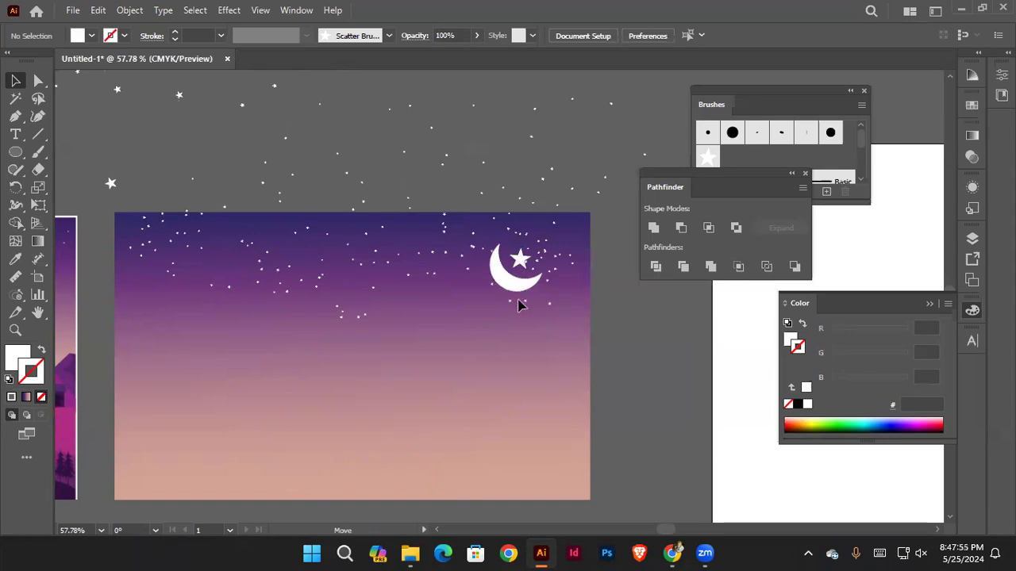
# Step: Close the Brushes and Pathfinder panels so the reference image and the sky can be viewed side by side
pyautogui.scroll(-2, 410, 290)
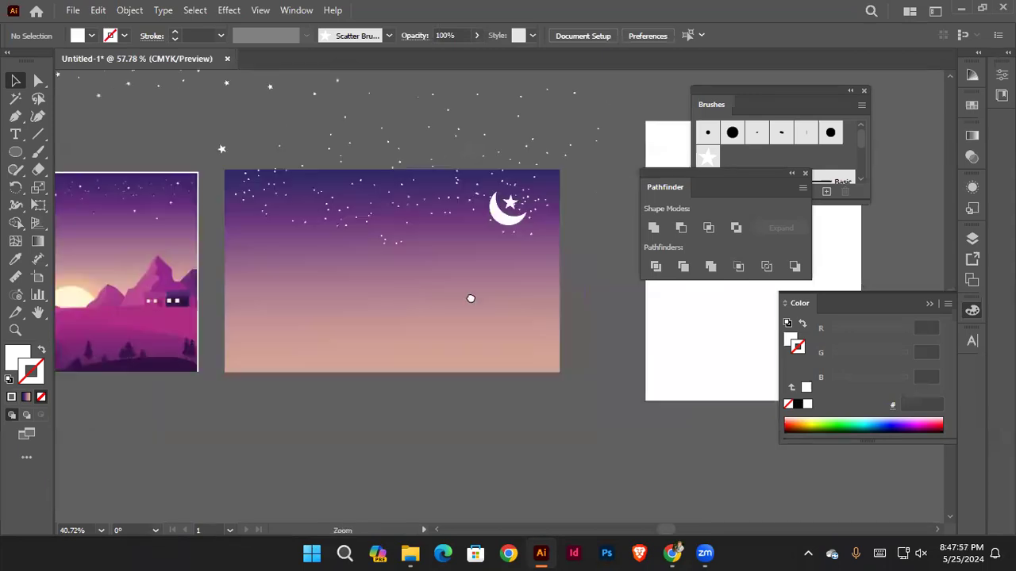
pyautogui.moveTo(470, 299); pyautogui.dragTo(710, 292)
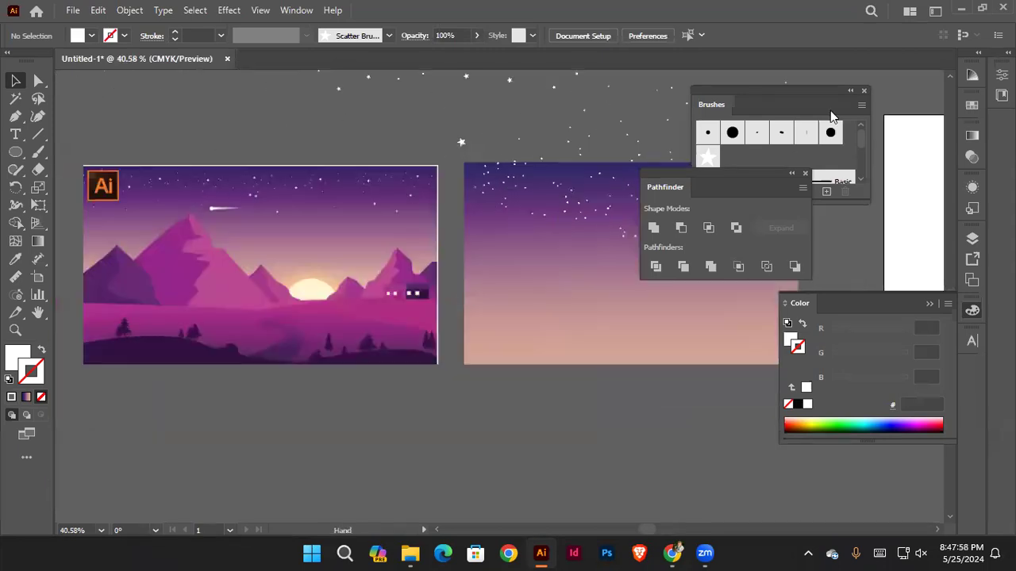
pyautogui.click(781, 176)
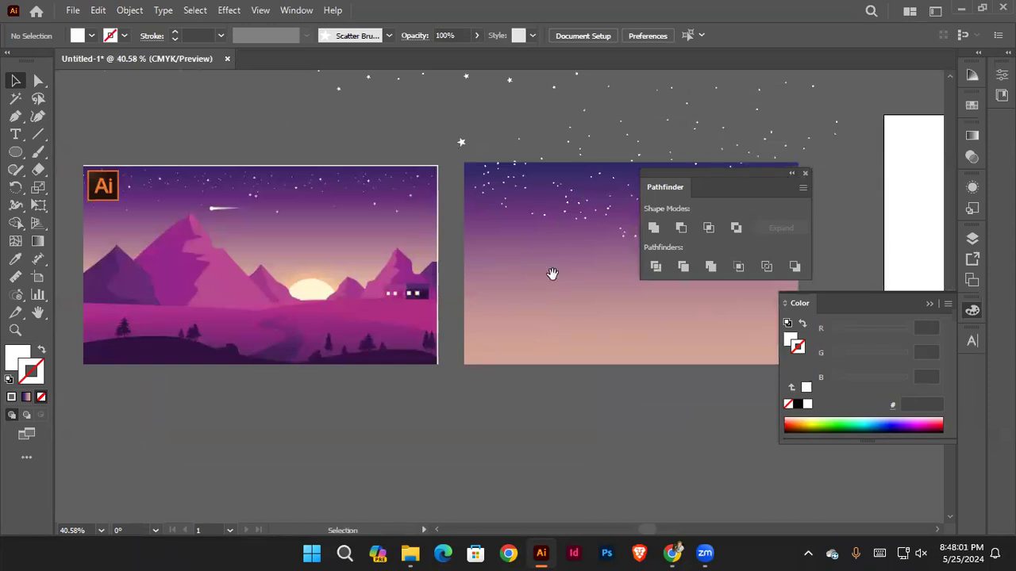
pyautogui.moveTo(553, 273); pyautogui.dragTo(564, 258)
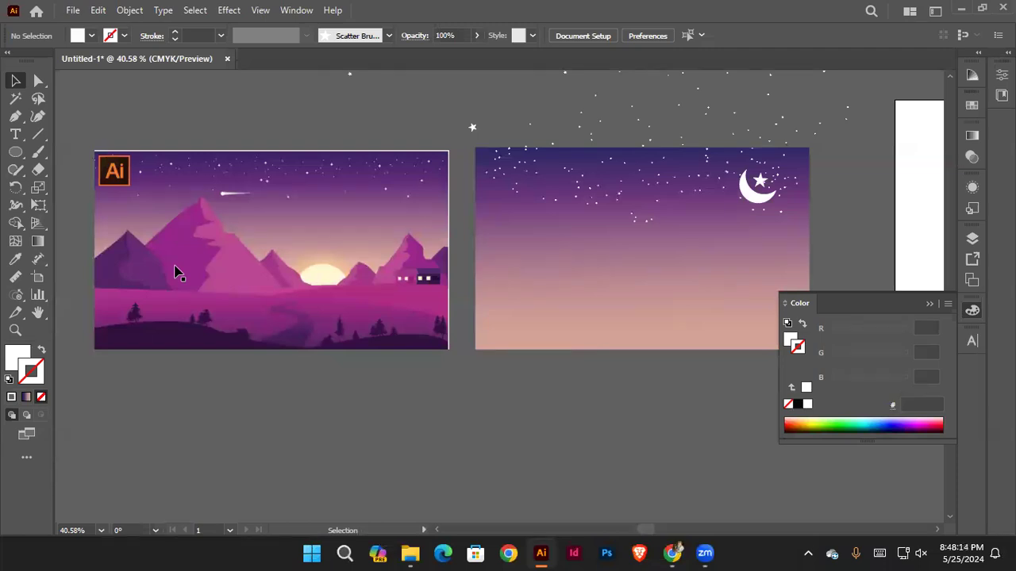
pyautogui.click(20, 156)
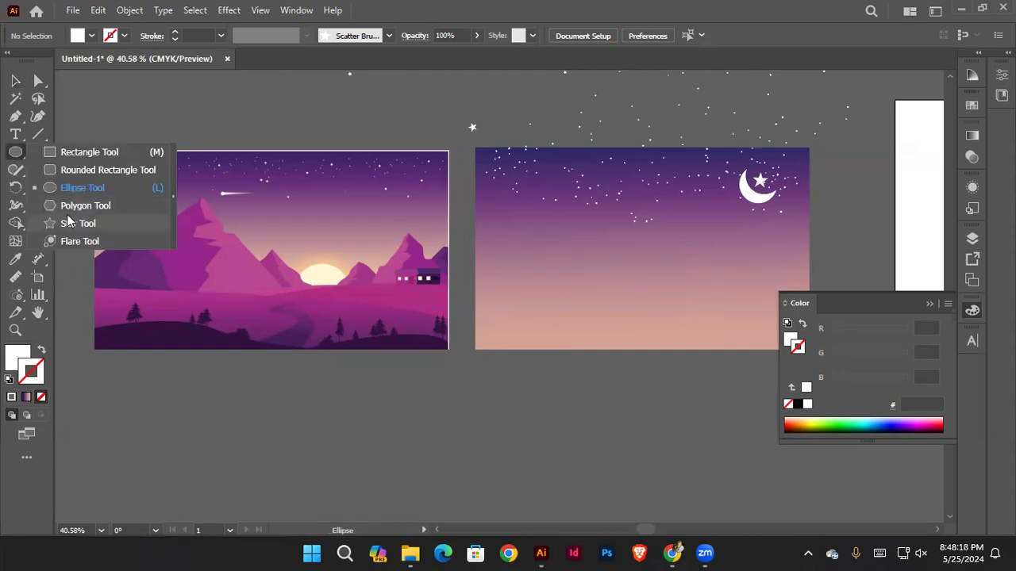
pyautogui.click(71, 223)
pyautogui.moveTo(539, 257); pyautogui.dragTo(577, 279)
pyautogui.press('Down')
pyautogui.hotkey('ctrl', 'z')
# Step: Draw a white triangle over the sky with the Polygon tool by reducing the shape to three sides
pyautogui.click(16, 152)
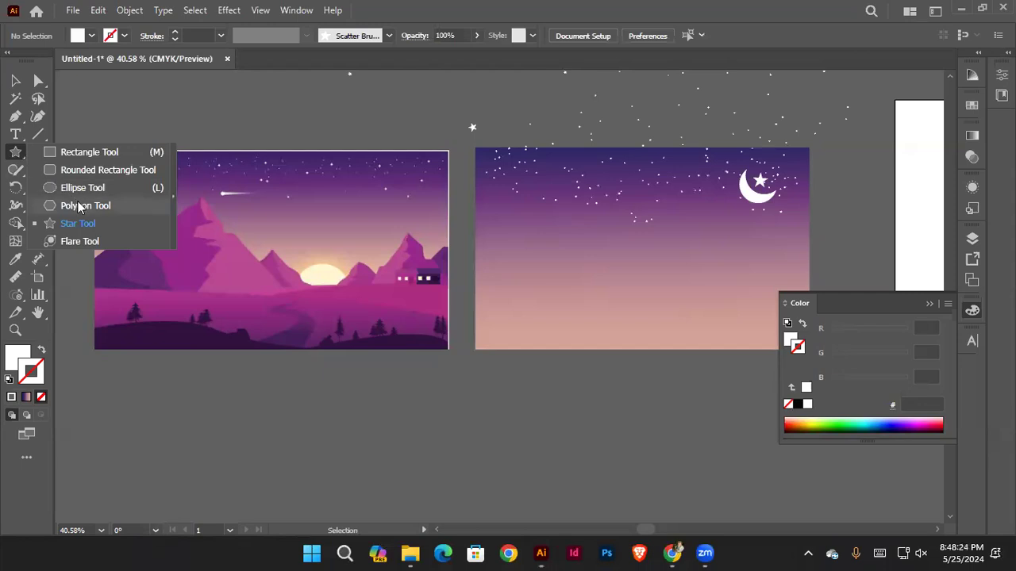
pyautogui.click(82, 205)
pyautogui.moveTo(600, 206); pyautogui.dragTo(666, 248)
pyautogui.press('Down')
pyautogui.press('Down')
pyautogui.press('Down')
# Step: Scale the white triangle down and align it with the left edge of the gradient sky
pyautogui.click(15, 80)
pyautogui.click(699, 193)
pyautogui.moveTo(603, 215); pyautogui.dragTo(549, 239)
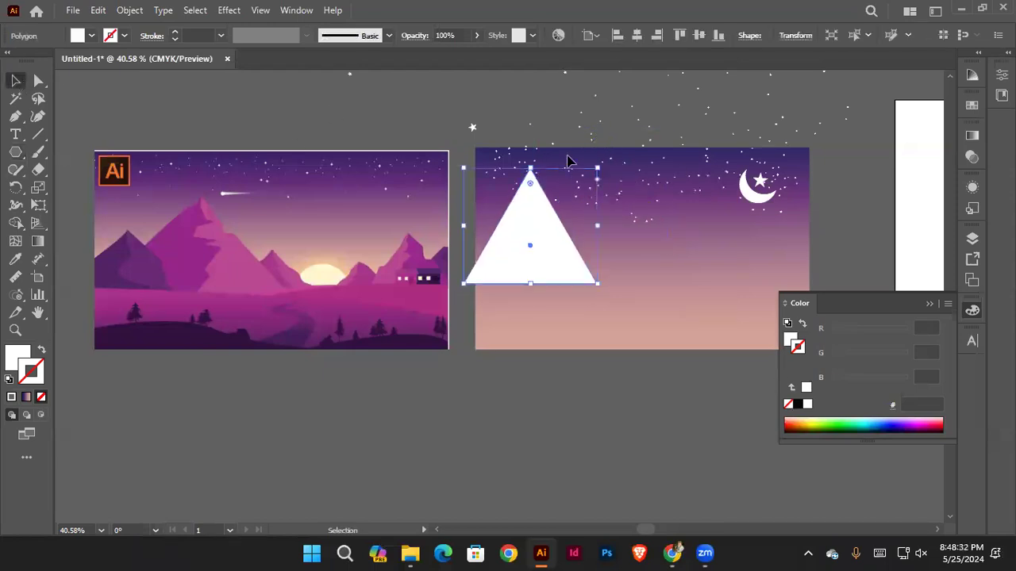
pyautogui.moveTo(597, 169); pyautogui.dragTo(544, 216)
pyautogui.moveTo(524, 252); pyautogui.dragTo(534, 242)
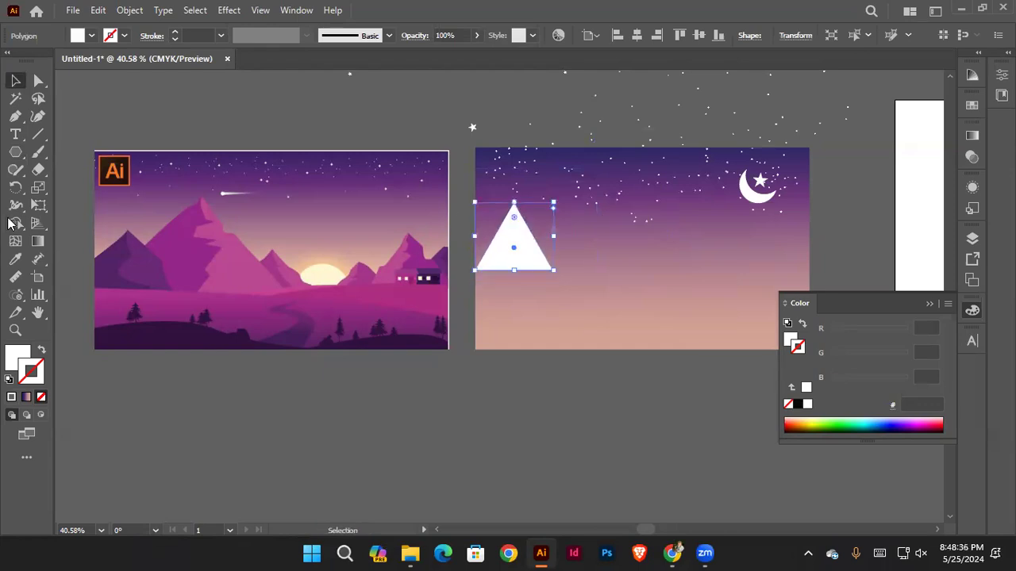
# Step: Fill the triangle with the purple sampled from the leftmost mountain in the reference image and deselect it
pyautogui.click(15, 260)
pyautogui.click(145, 252)
pyautogui.press('v')
pyautogui.click(627, 238)
# Step: Shift the purple triangle's peak to the right to give the mountain an uneven slope
pyautogui.scroll(1, 620, 230)
pyautogui.click(40, 81)
pyautogui.moveTo(501, 206); pyautogui.dragTo(516, 210)
# Step: Draw a closed triangular shadow facet with the Pen tool from the mountain's peak to its base and left corner
pyautogui.click(16, 117)
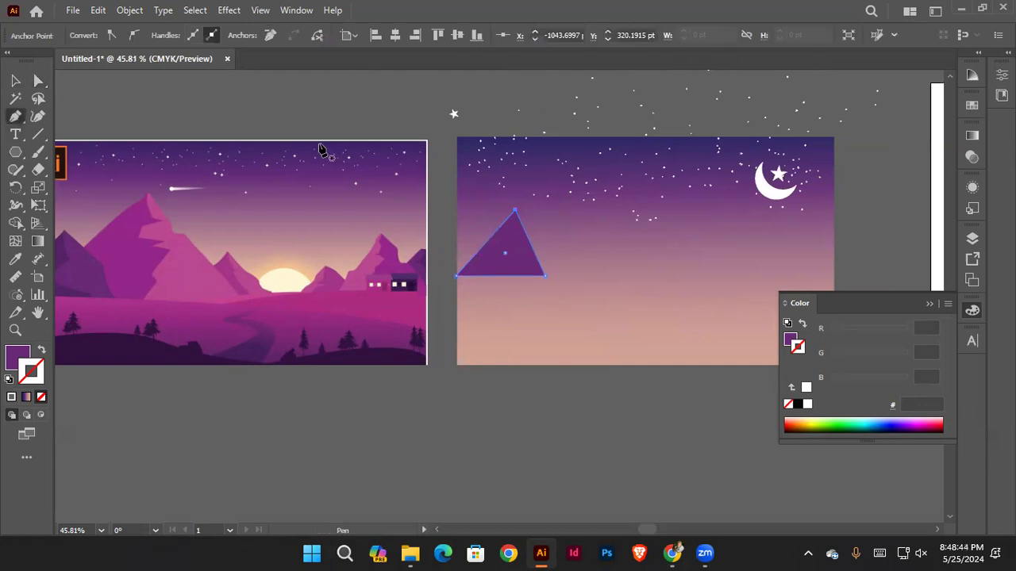
pyautogui.keyDown('ctrl'); pyautogui.click(176, 94); pyautogui.keyUp('ctrl')
pyautogui.keyDown('ctrl'); pyautogui.click(547, 219); pyautogui.keyUp('ctrl')
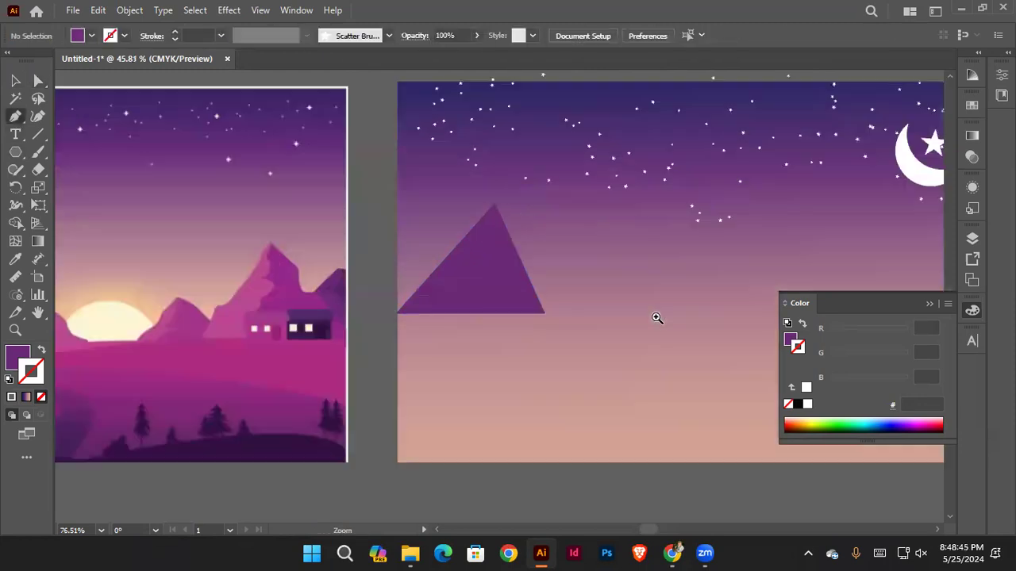
pyautogui.click(495, 205)
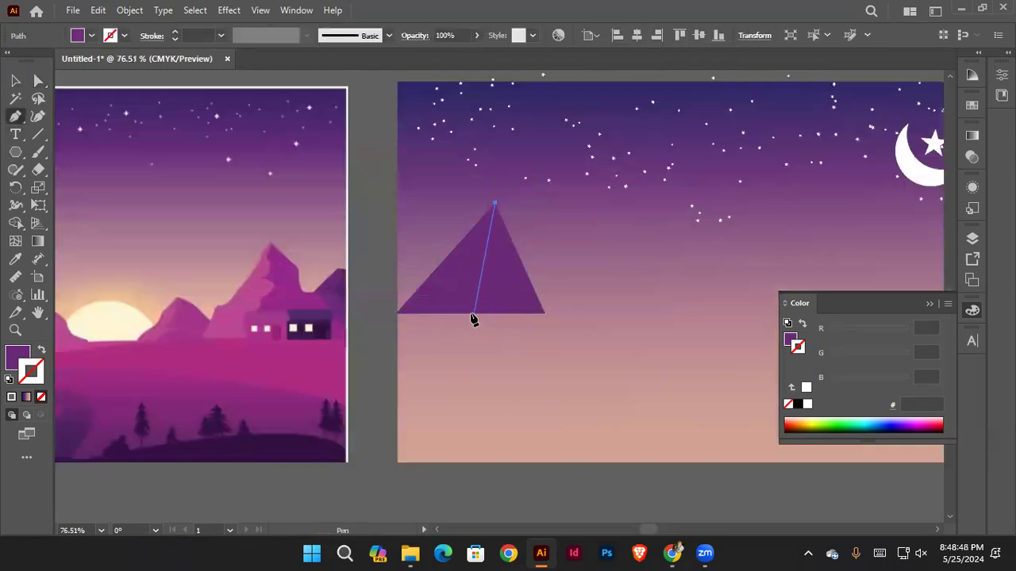
pyautogui.click(471, 315)
pyautogui.click(398, 314)
pyautogui.click(495, 205)
# Step: Fill the shadow facet with the darker purple sampled from the leftmost reference mountain and deselect it
pyautogui.click(14, 260)
pyautogui.moveTo(567, 280); pyautogui.dragTo(403, 290)
pyautogui.moveTo(324, 287); pyautogui.dragTo(362, 284)
pyautogui.click(89, 282)
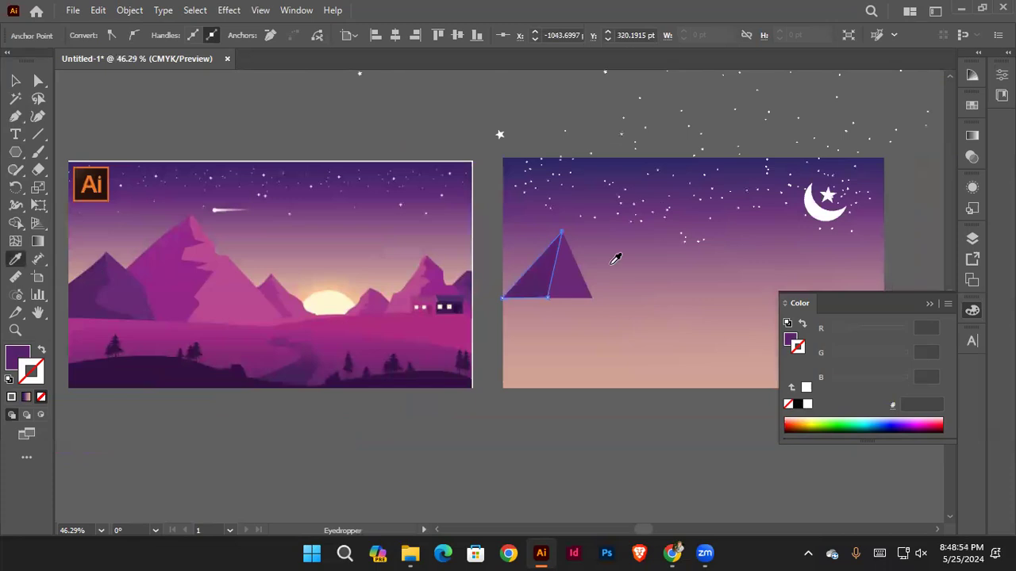
pyautogui.scroll(1, 615, 260)
pyautogui.press('v')
pyautogui.click(471, 239)
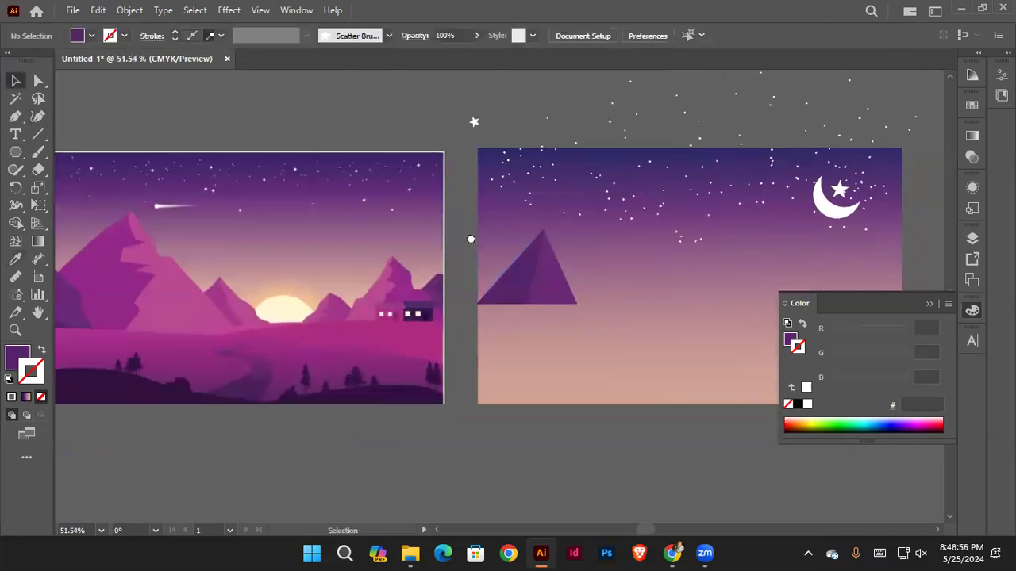
# Step: Collapse the Color panel and compare the new mountain with the reference image
pyautogui.moveTo(471, 238); pyautogui.dragTo(411, 247)
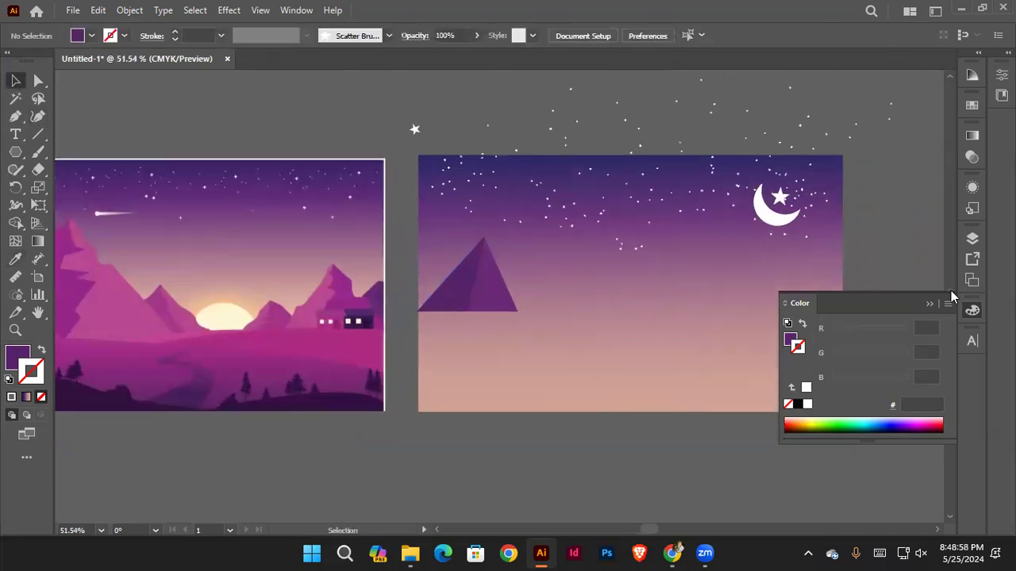
pyautogui.click(927, 304)
pyautogui.moveTo(385, 272); pyautogui.dragTo(465, 277)
pyautogui.scroll(-1, 453, 268)
pyautogui.scroll(1, 461, 274)
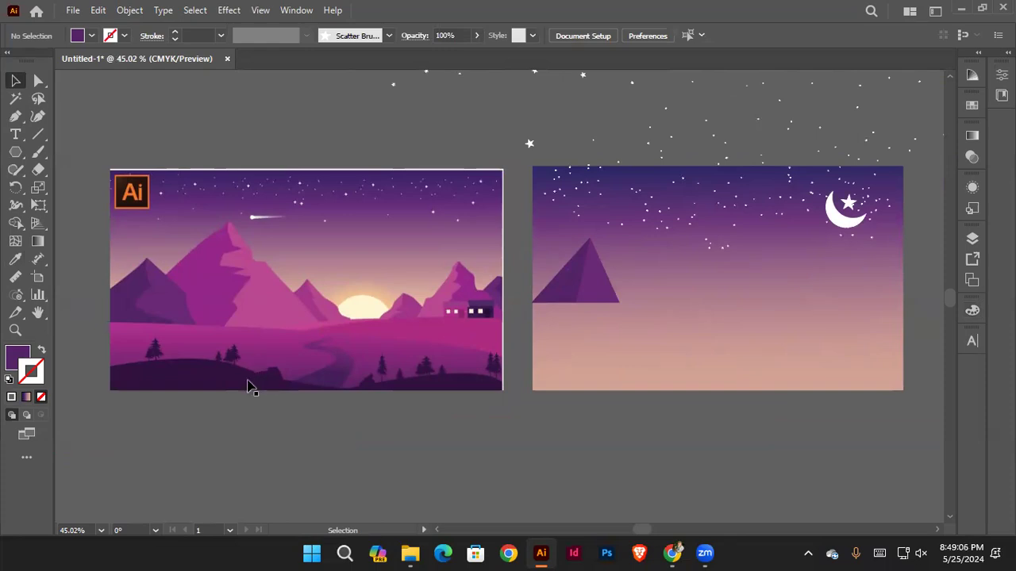
# Step: Move the shadow facet's inner base corner slightly right along the mountain's base and deselect the shape
pyautogui.click(572, 284)
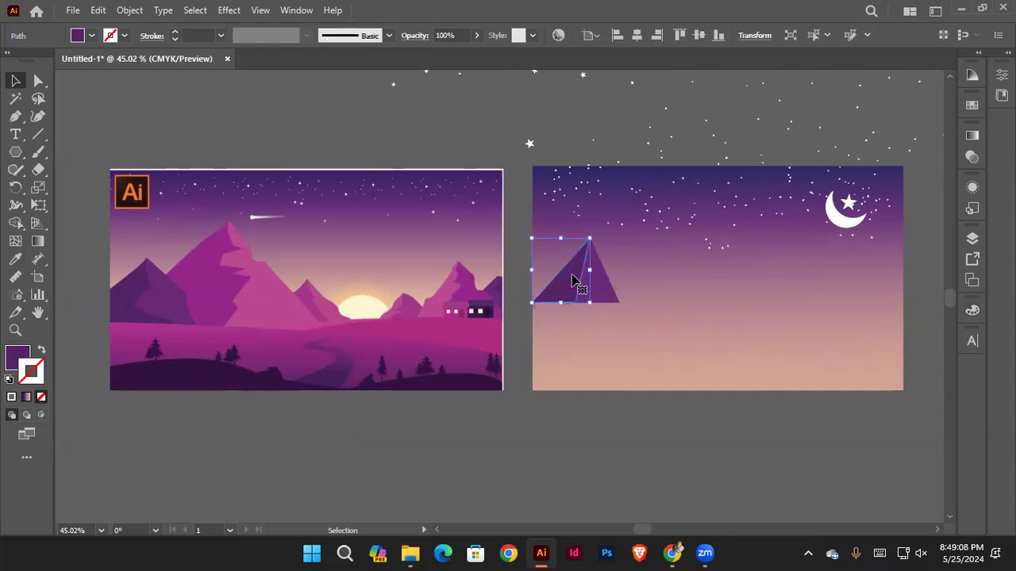
pyautogui.hotkey('ctrl', '=')
pyautogui.moveTo(630, 302); pyautogui.dragTo(706, 320)
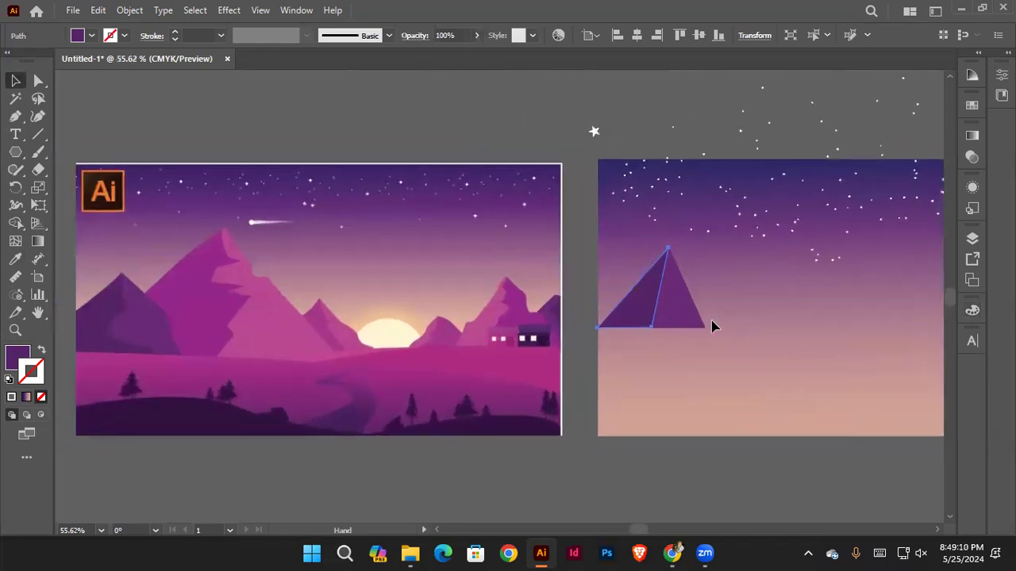
pyautogui.press('a')
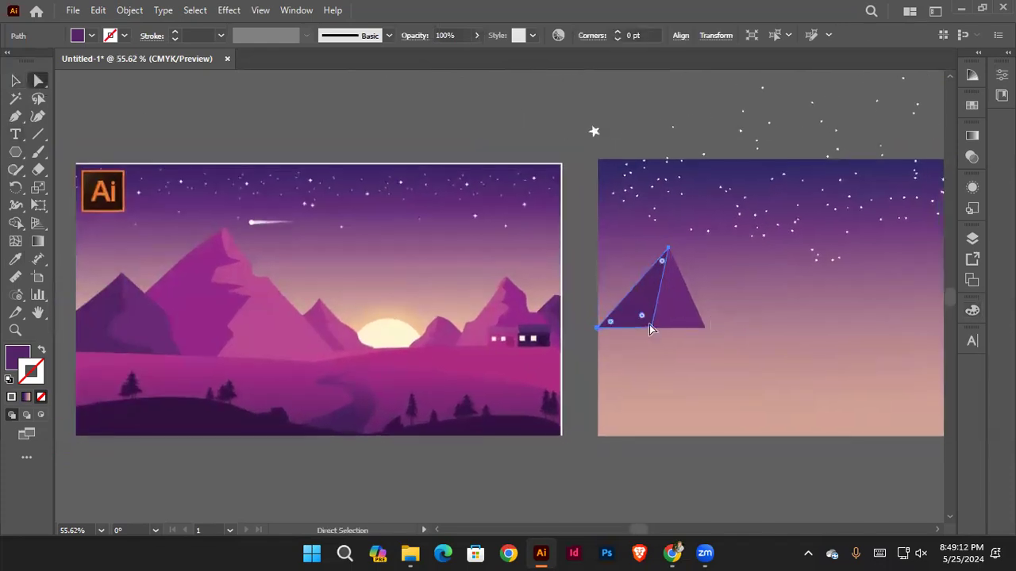
pyautogui.moveTo(651, 326); pyautogui.dragTo(663, 327)
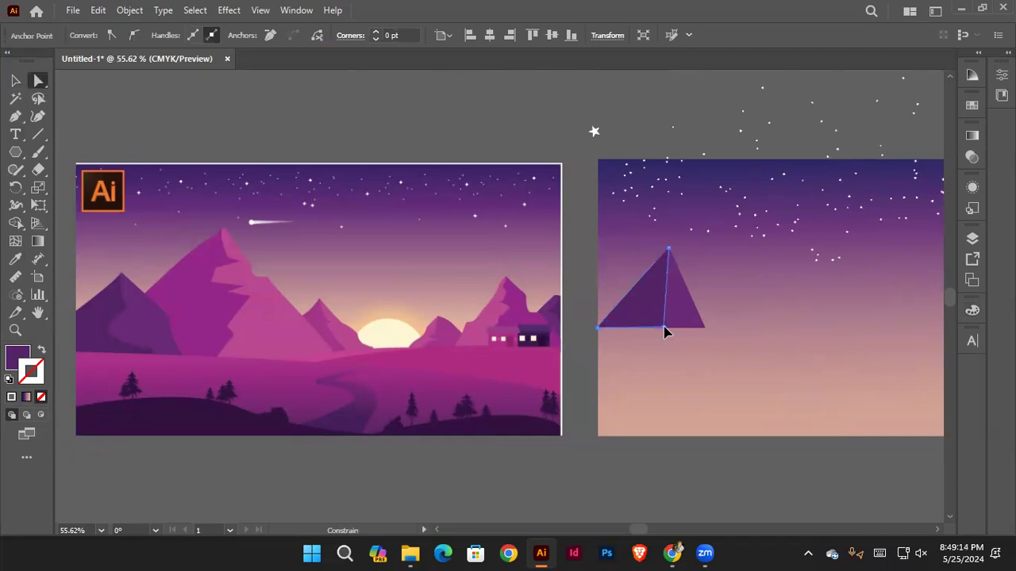
pyautogui.click(143, 80)
pyautogui.click(16, 80)
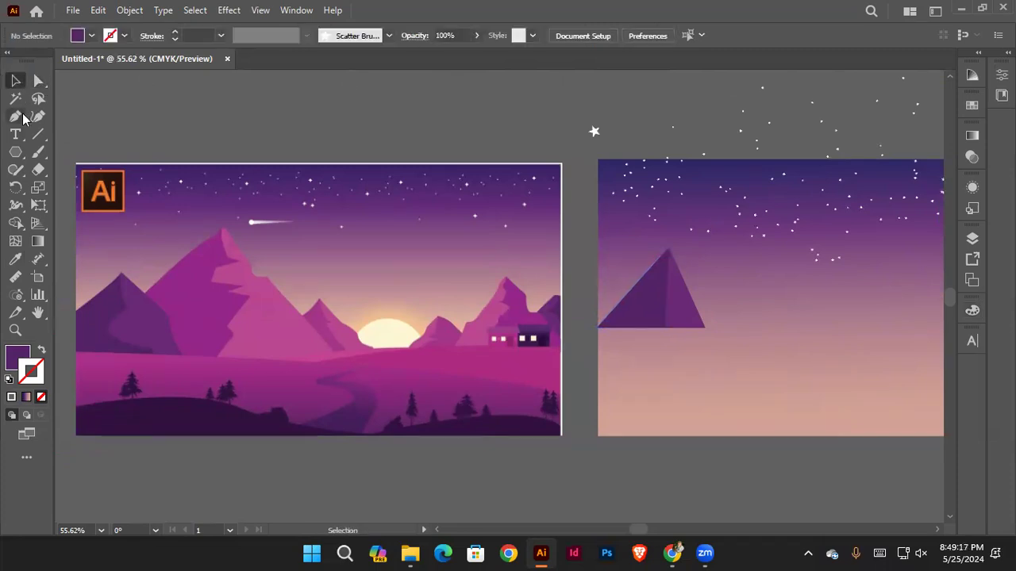
# Step: Bend the shadow facet's inner edge toward the left by adding and moving a point with the Curvature tool
pyautogui.moveTo(16, 116); pyautogui.dragTo(40, 121)
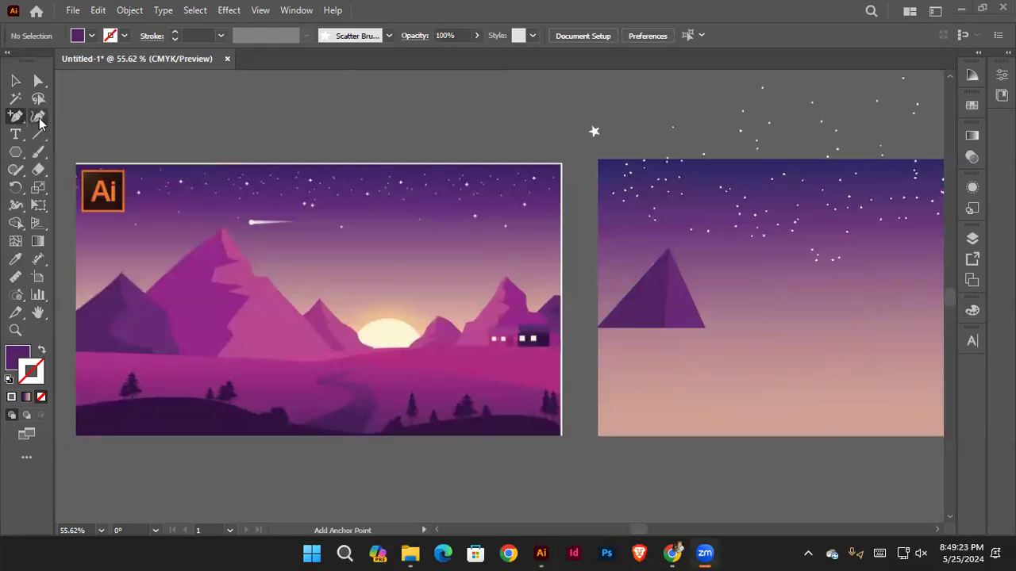
pyautogui.click(40, 122)
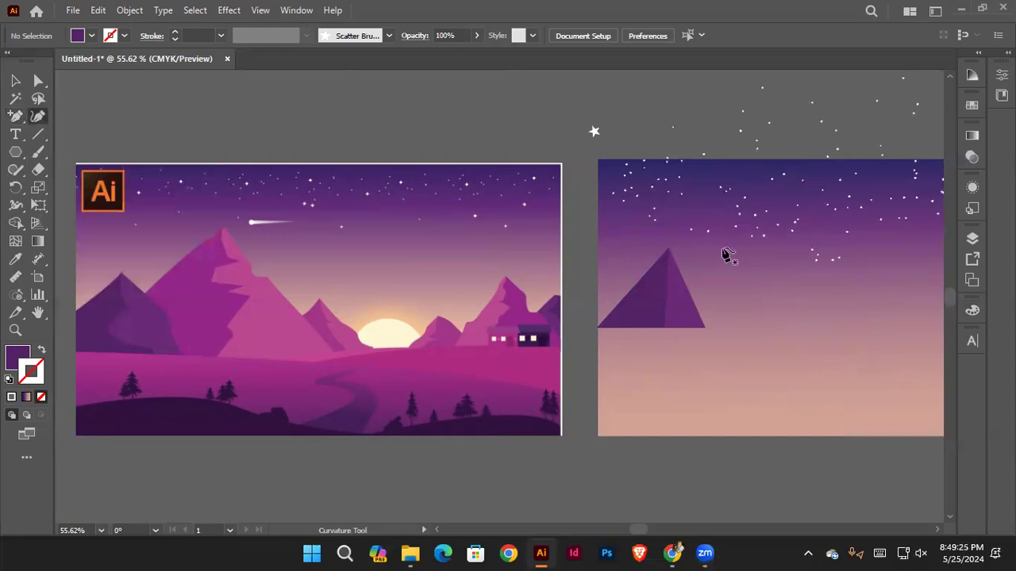
pyautogui.click(663, 301)
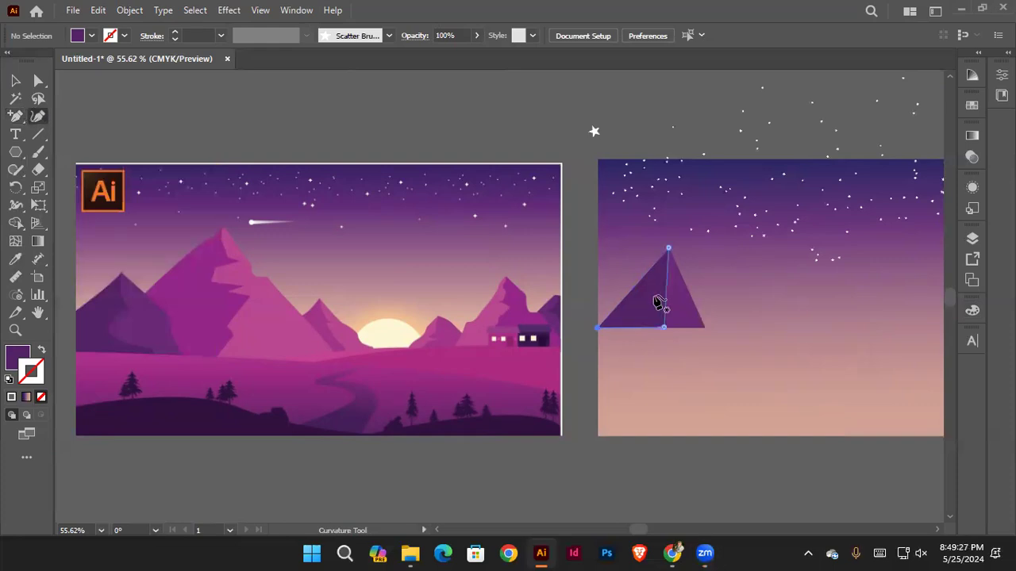
pyautogui.click(668, 300)
pyautogui.moveTo(666, 302); pyautogui.dragTo(657, 302)
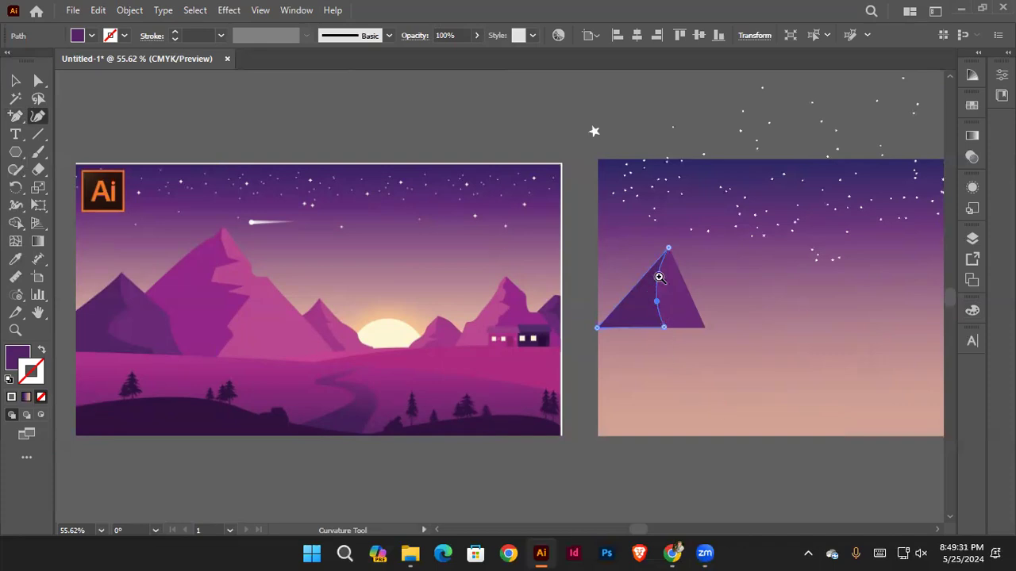
pyautogui.hotkey('ctrl', '=')
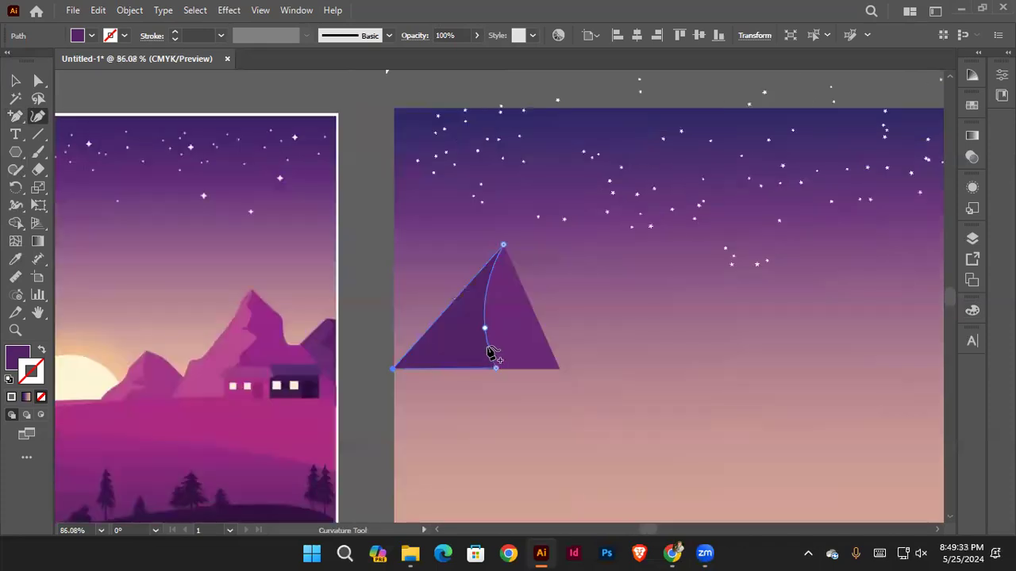
# Step: Give the shadow facet's inner edge a wavy outline by adding and moving points with the Curvature tool, and deselect it
pyautogui.moveTo(490, 349); pyautogui.dragTo(506, 346)
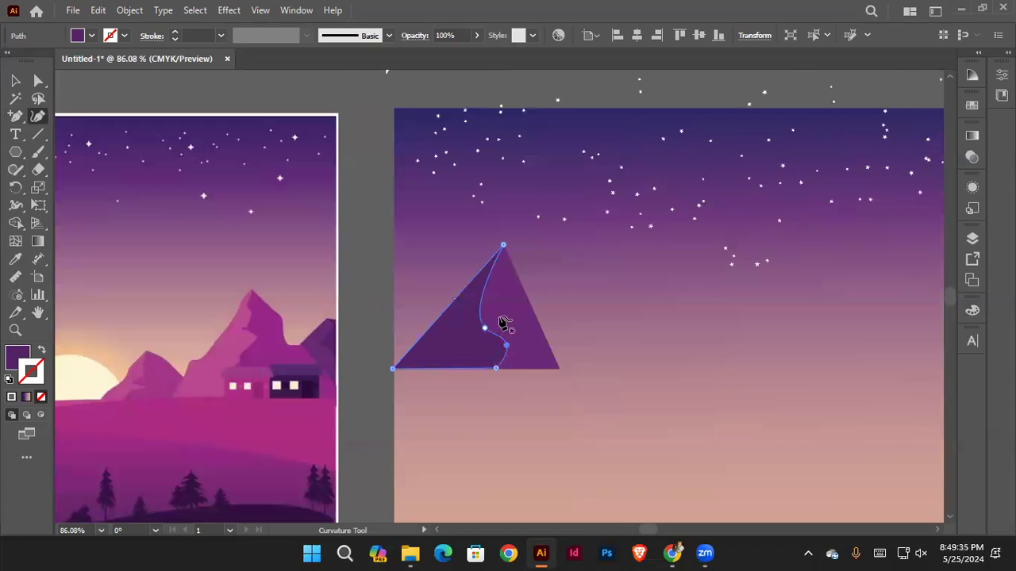
pyautogui.moveTo(482, 300); pyautogui.dragTo(496, 299)
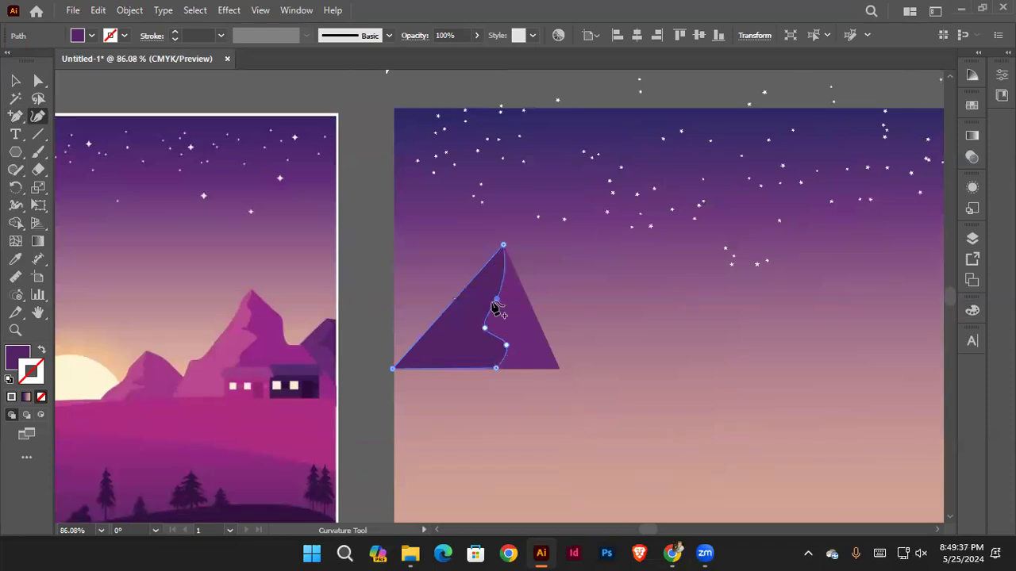
pyautogui.keyDown('ctrl'); pyautogui.keyDown('alt'); pyautogui.click(490, 308); pyautogui.keyUp('alt'); pyautogui.keyUp('ctrl')
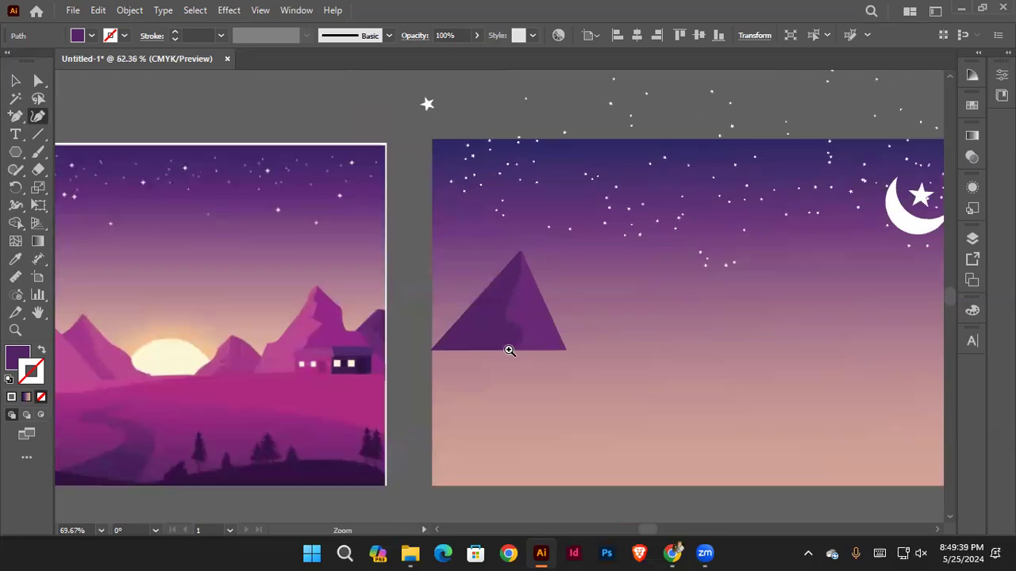
pyautogui.press('v')
pyautogui.click(508, 230)
pyautogui.scroll(-1, 512, 230)
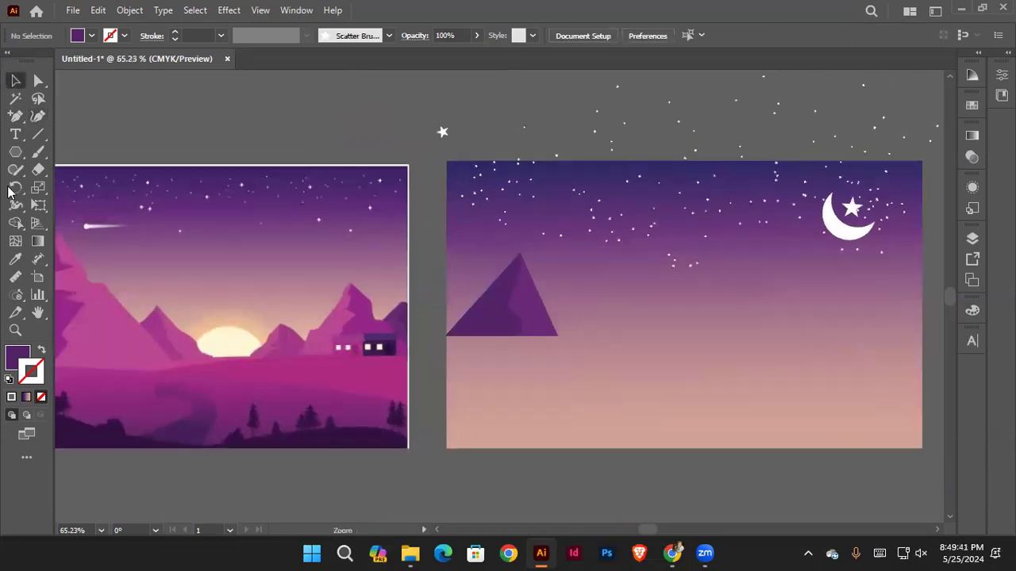
# Step: Duplicate the mountain's base triangle to its right and enlarge the copy into a taller mountain overlapping the first
pyautogui.click(538, 324)
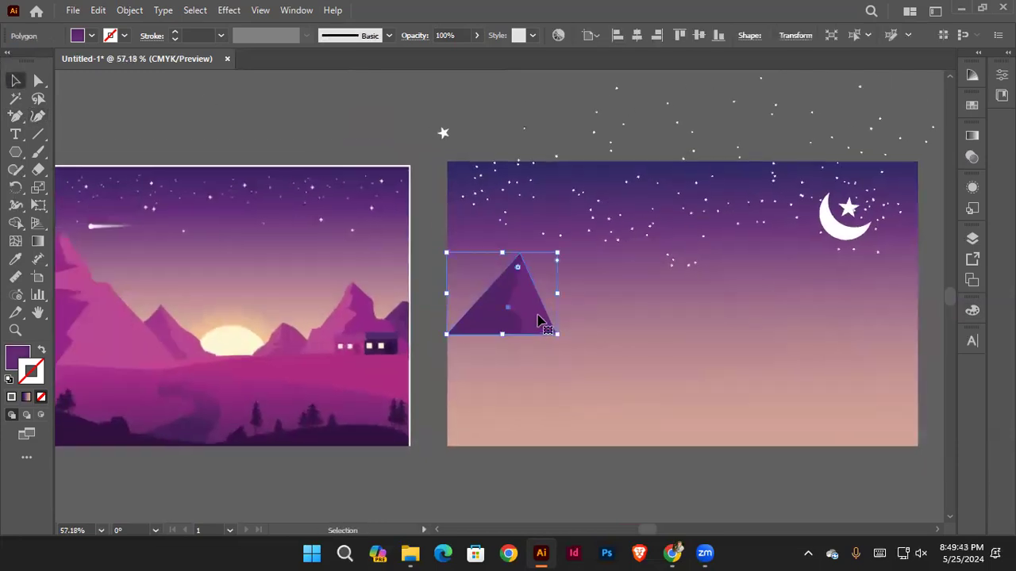
pyautogui.hscroll(-2, 625, 311)
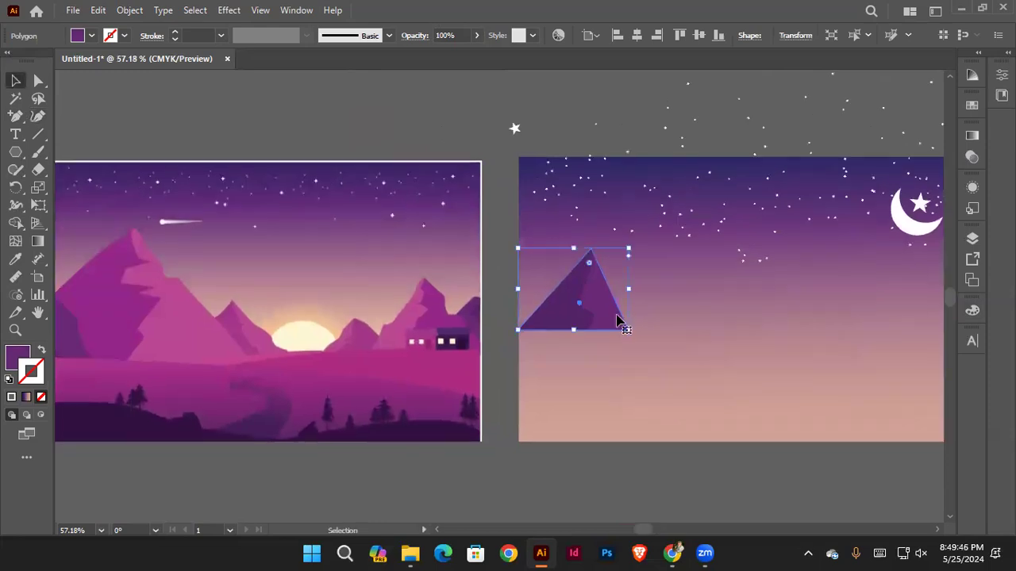
pyautogui.moveTo(612, 320); pyautogui.dragTo(717, 323)
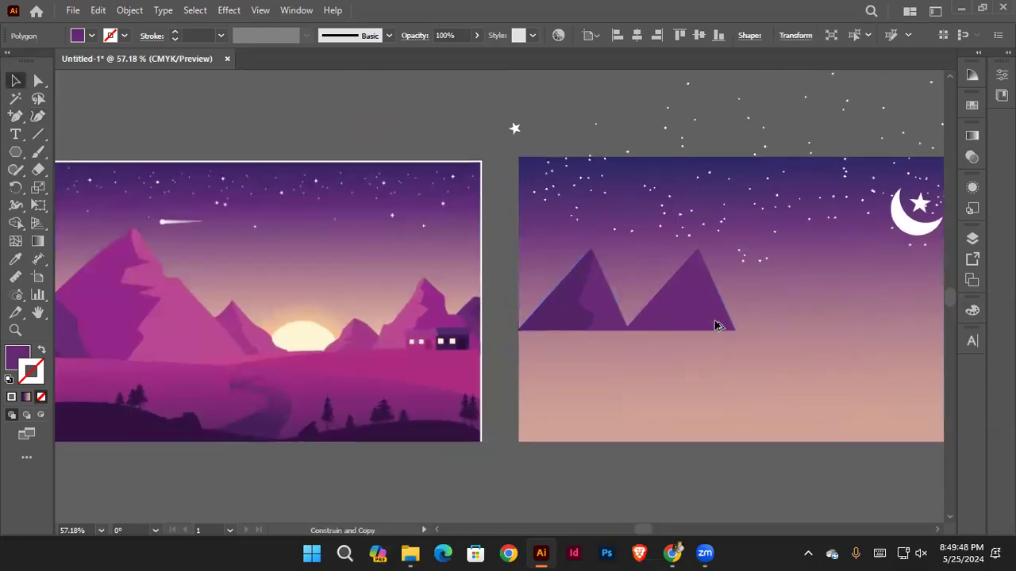
pyautogui.moveTo(675, 247); pyautogui.dragTo(667, 191)
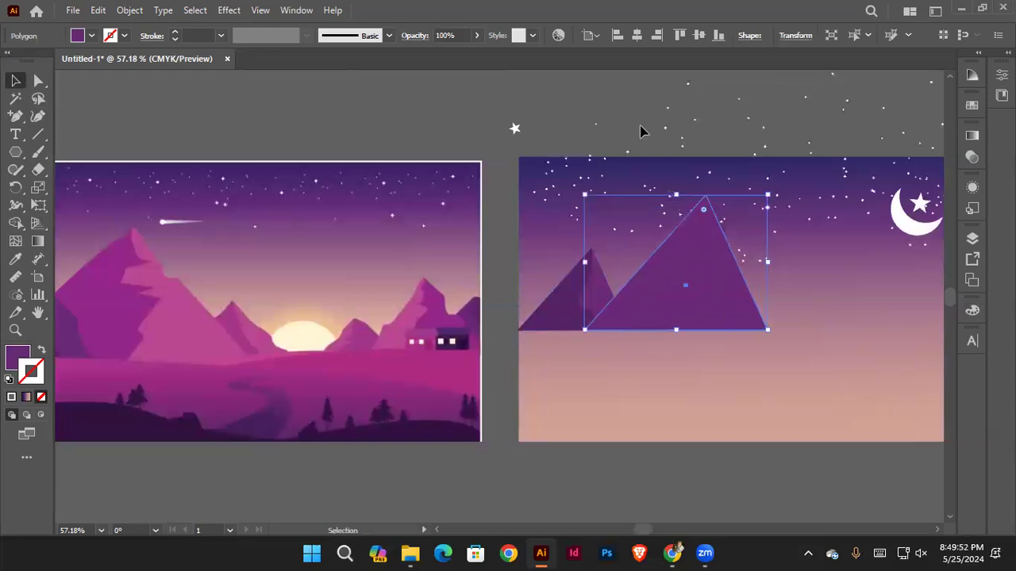
pyautogui.click(612, 236)
pyautogui.scroll(-2, 567, 272)
pyautogui.hscroll(2, 533, 302)
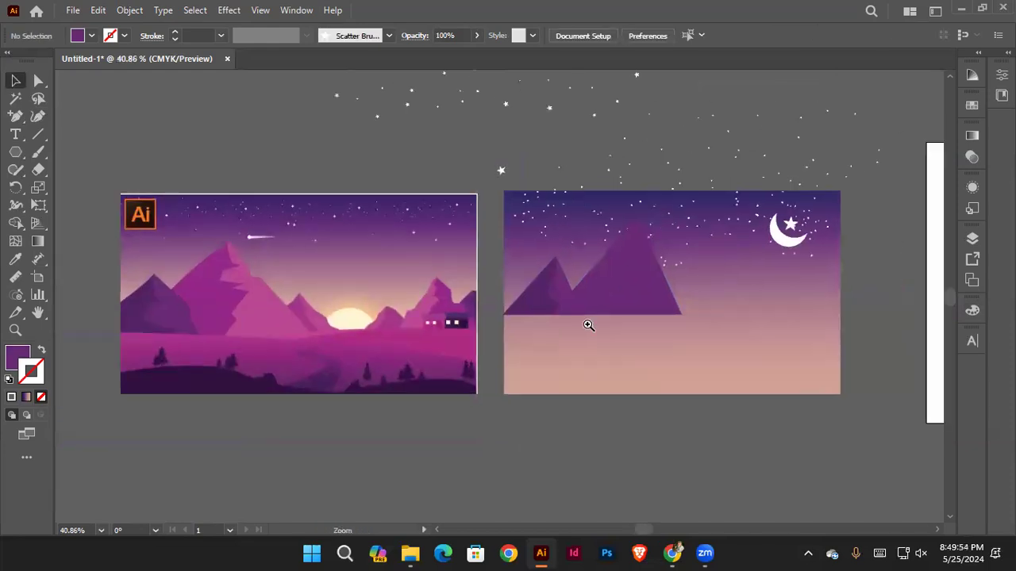
pyautogui.scroll(2, 539, 296)
# Step: Select the small mountain's triangle and shadow facet and bring both in front of the large mountain
pyautogui.click(540, 302)
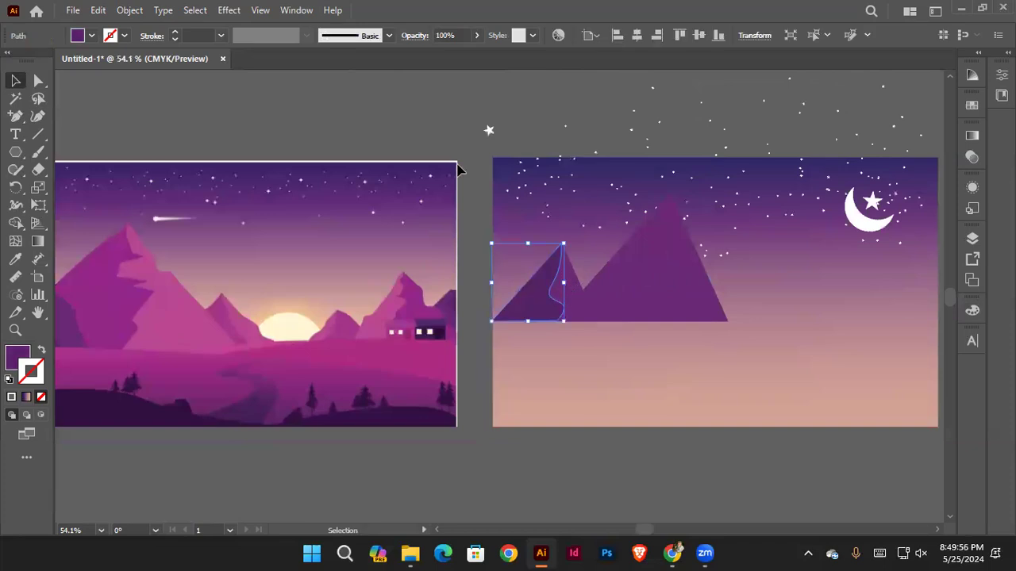
pyautogui.click(696, 374)
pyautogui.scroll(4, 696, 374)
pyautogui.click(508, 295)
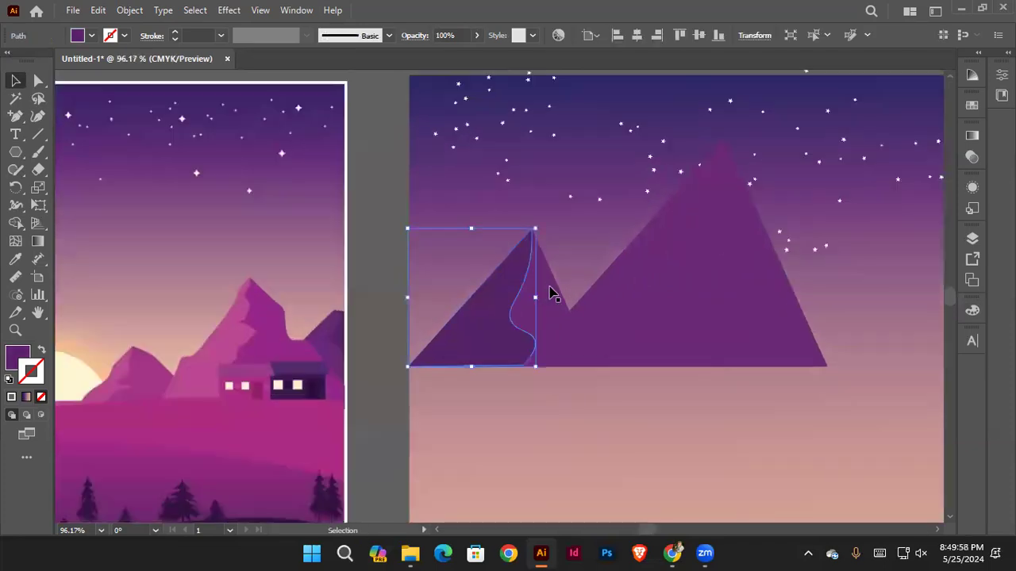
pyautogui.moveTo(536, 298); pyautogui.dragTo(595, 299)
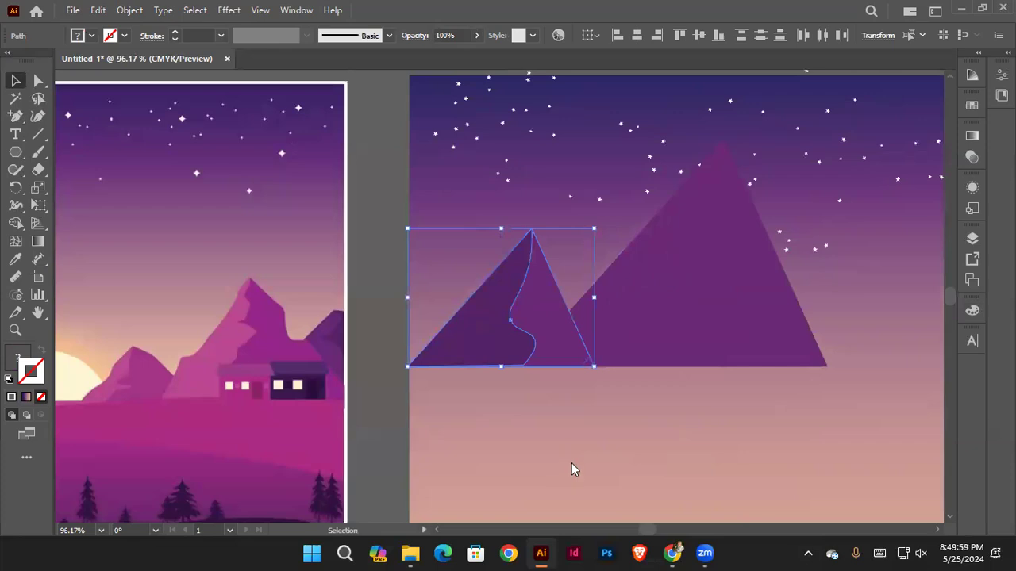
pyautogui.rightClick(572, 466)
pyautogui.moveTo(572, 465)
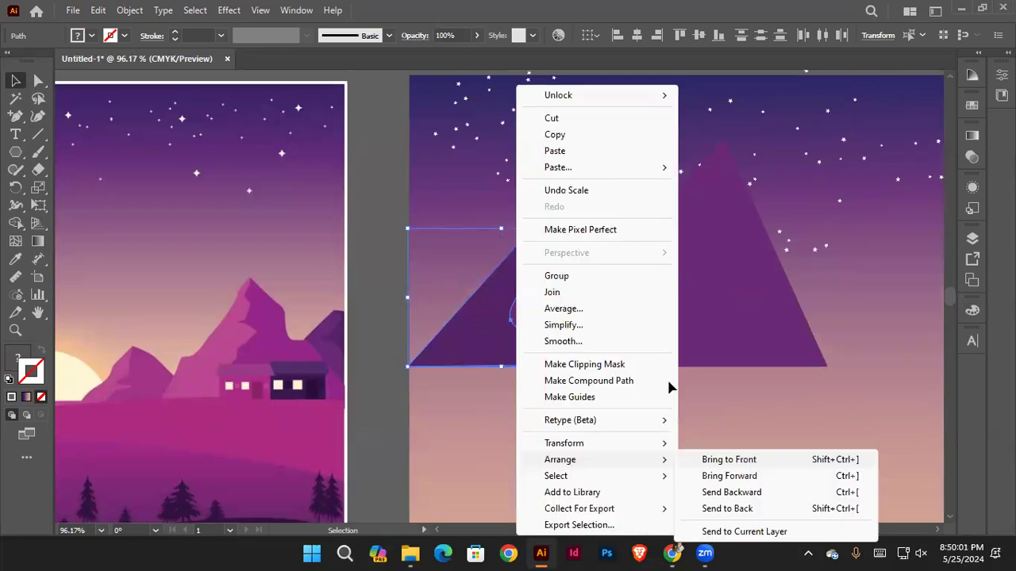
pyautogui.press('Escape')
pyautogui.scroll(-4, 604, 378)
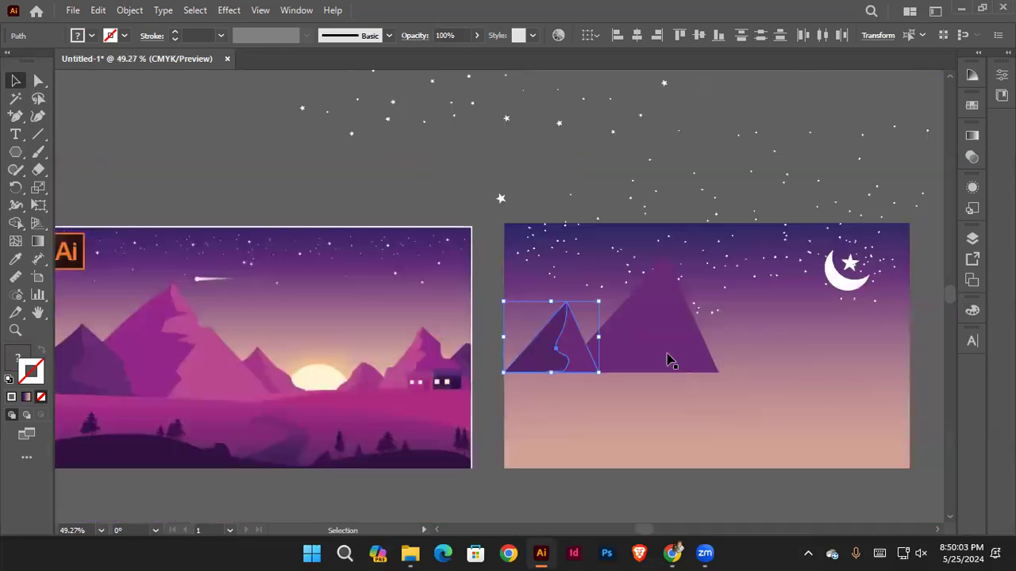
# Step: Fill the large mountain with the light pink sampled from the reference's tallest mountain and deselect it
pyautogui.click(669, 361)
pyautogui.press('i')
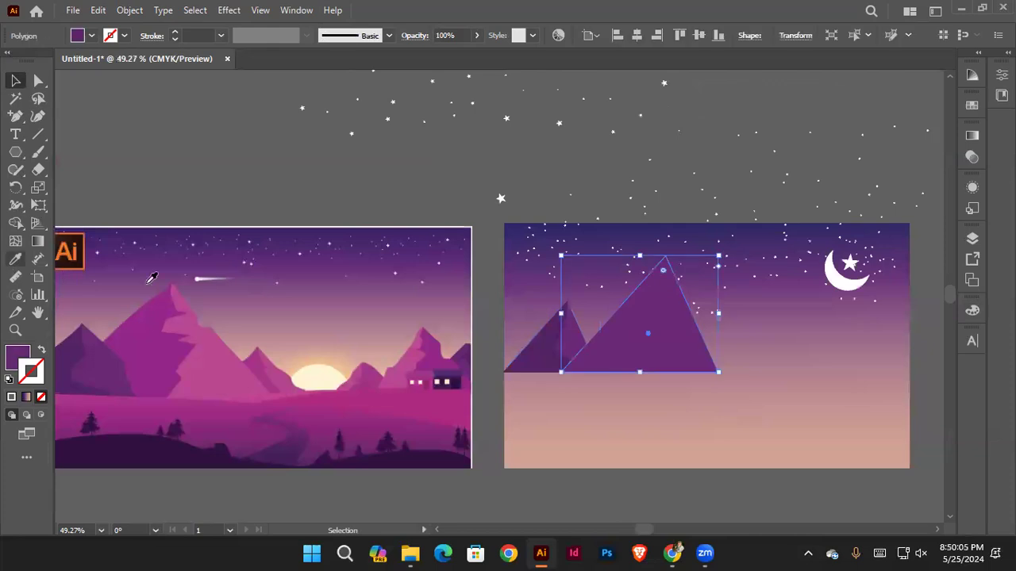
pyautogui.click(151, 280)
pyautogui.click(16, 81)
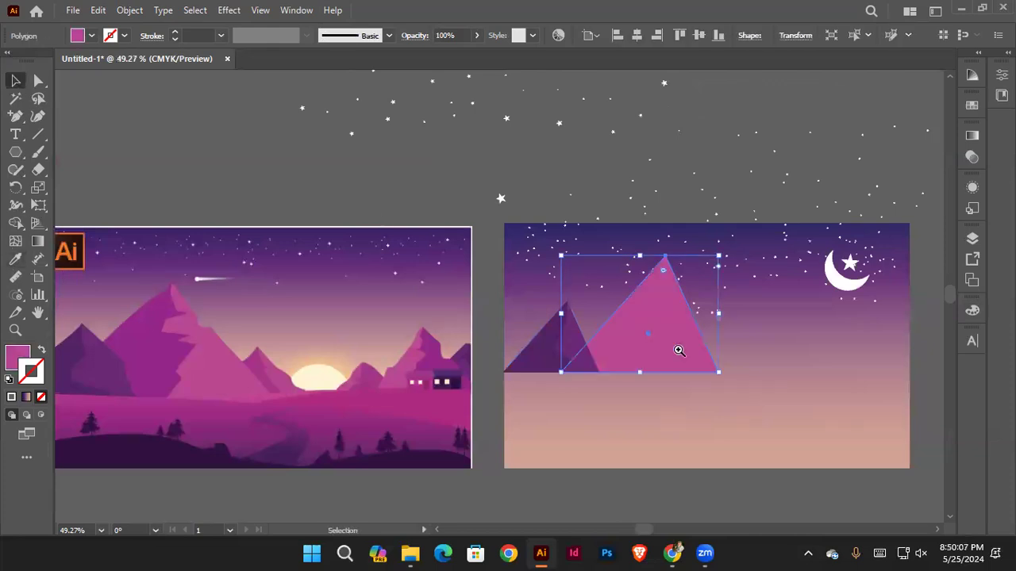
pyautogui.hotkey('ctrl', 'shift', 'a')
# Step: Draw a closed shadow facet with the Pen tool over the large mountain's left side, from peak to base
pyautogui.scroll(1, 675, 349)
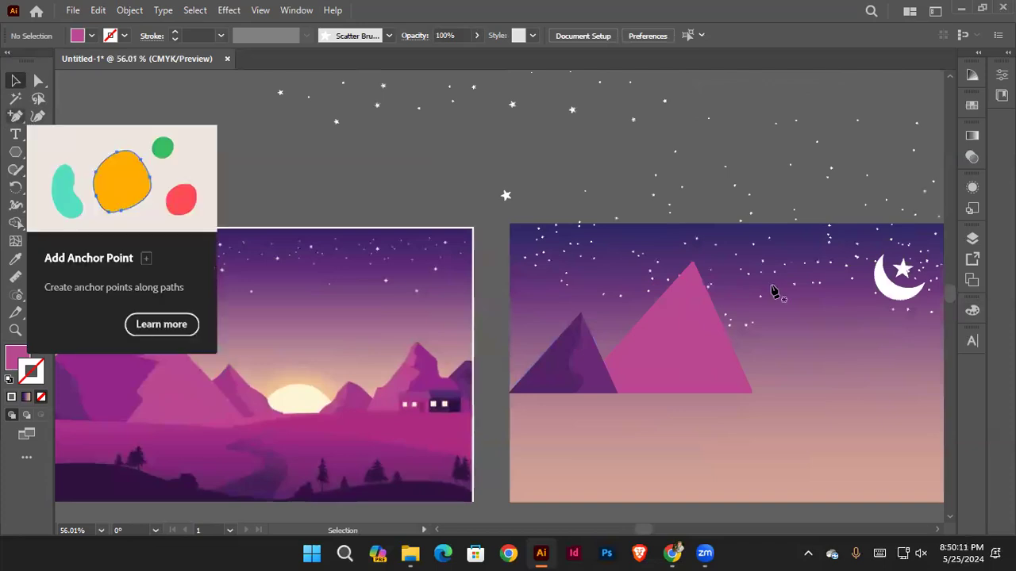
pyautogui.press('p')
pyautogui.click(693, 261)
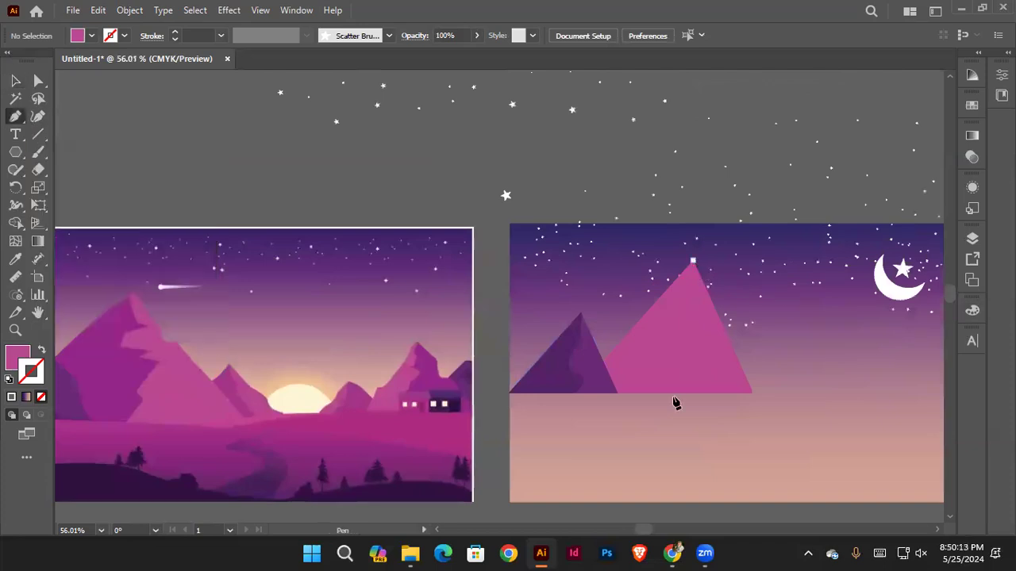
pyautogui.keyDown('shift'); pyautogui.click(673, 395); pyautogui.keyUp('shift')
pyautogui.keyDown('shift'); pyautogui.click(597, 394); pyautogui.keyUp('shift')
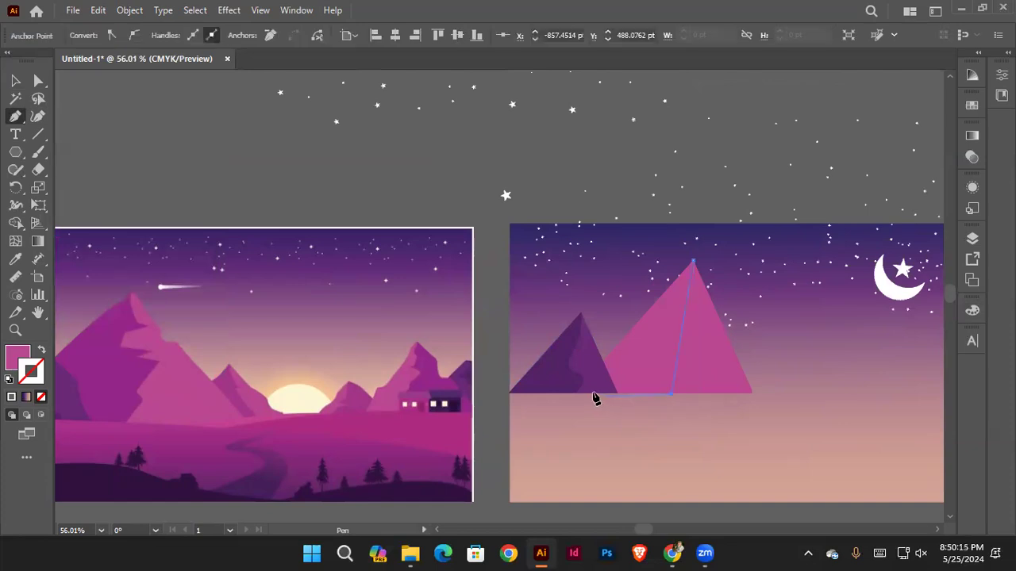
pyautogui.keyDown('shift'); pyautogui.click(592, 364); pyautogui.keyUp('shift')
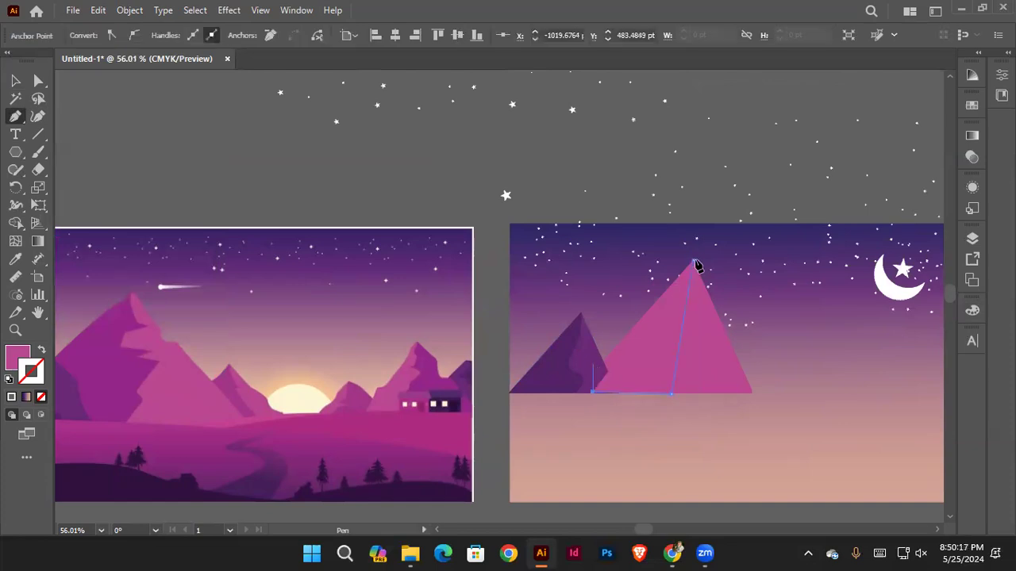
pyautogui.click(693, 261)
# Step: Fill the large mountain's shadow facet with the darker magenta sampled from the reference's tallest mountain and deselect it
pyautogui.press('i')
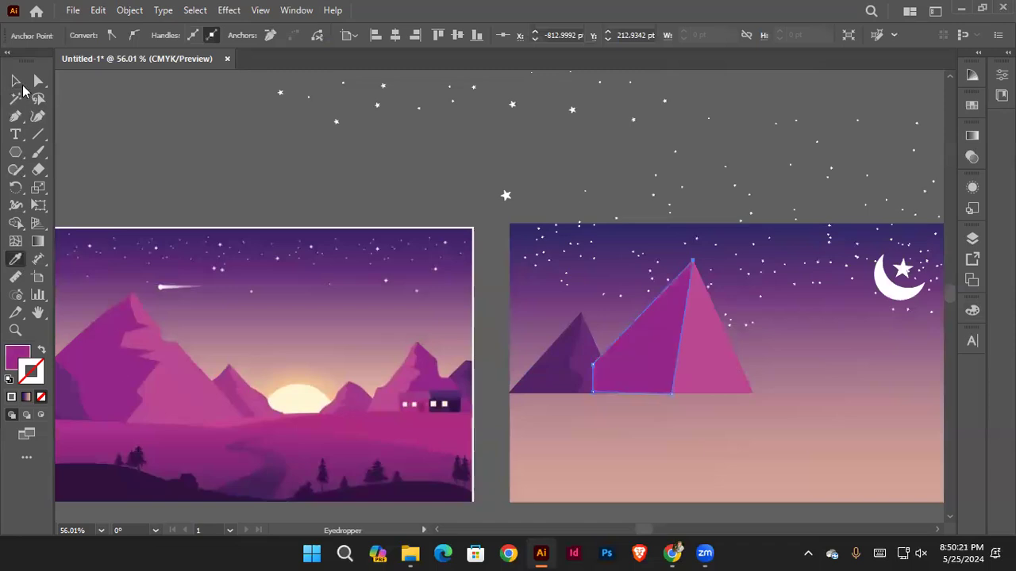
pyautogui.click(16, 81)
pyautogui.click(421, 170)
pyautogui.moveTo(422, 170); pyautogui.dragTo(397, 165)
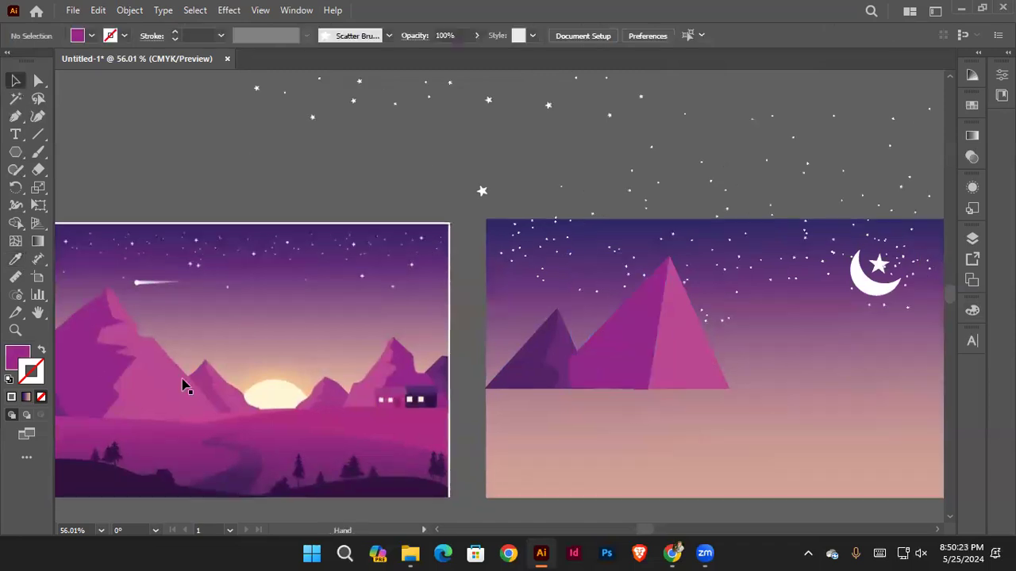
pyautogui.scroll(-2, 183, 386)
pyautogui.moveTo(204, 364); pyautogui.dragTo(228, 375)
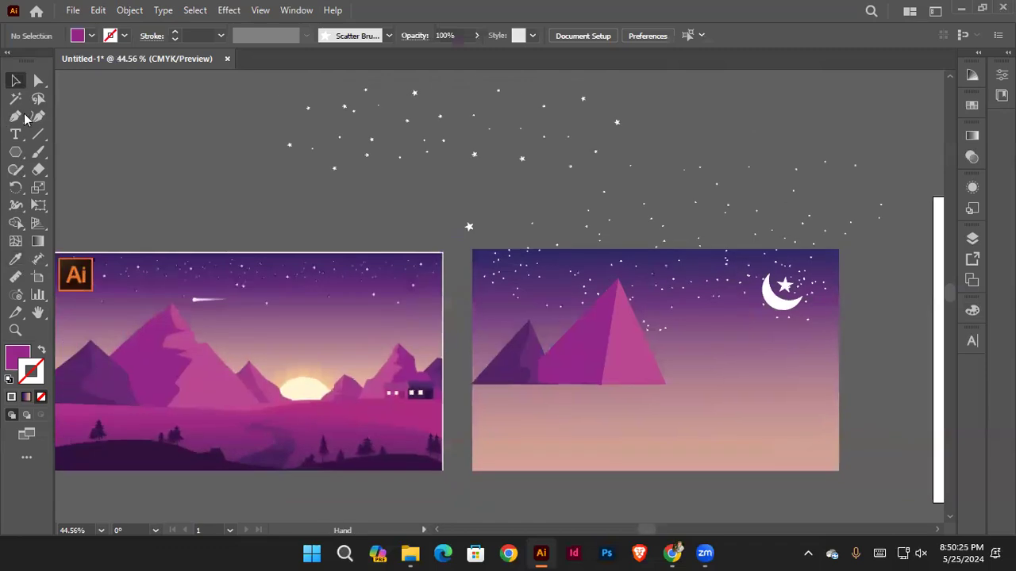
# Step: Add points to the large shadow facet's inner edge with the Curvature tool, bending it left near the peak and right near the base
pyautogui.click(36, 117)
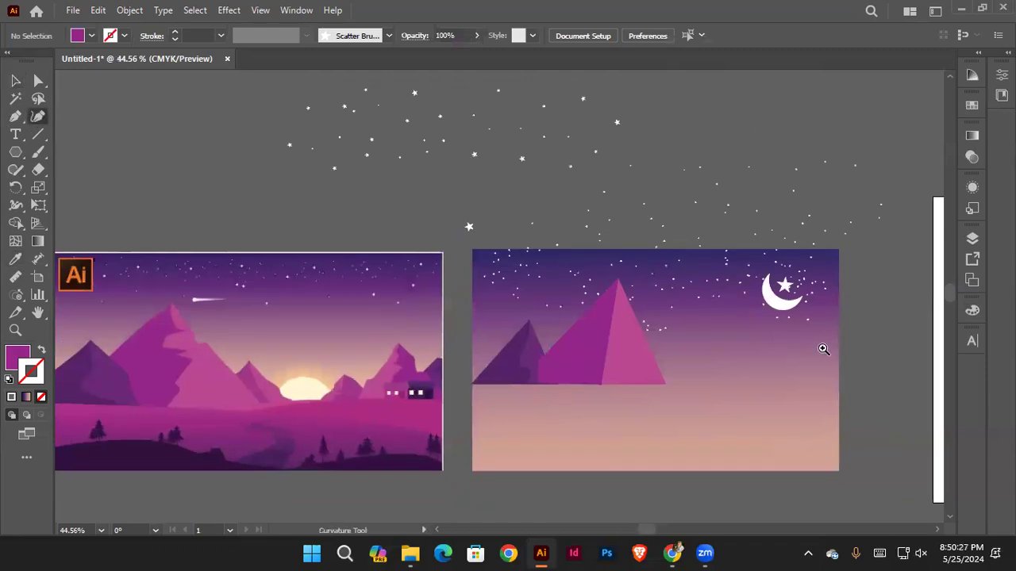
pyautogui.scroll(1, 722, 291)
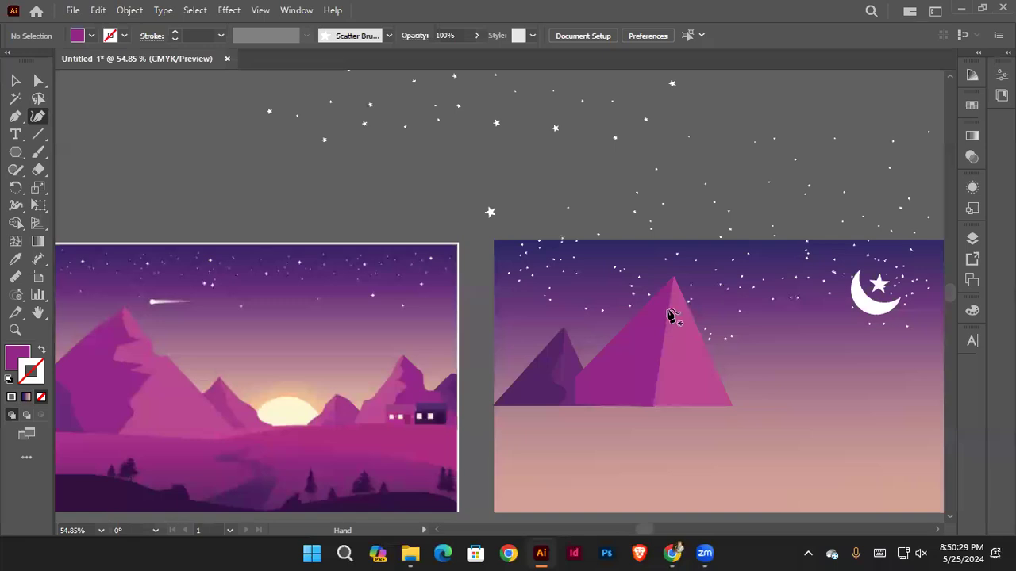
pyautogui.click(663, 318)
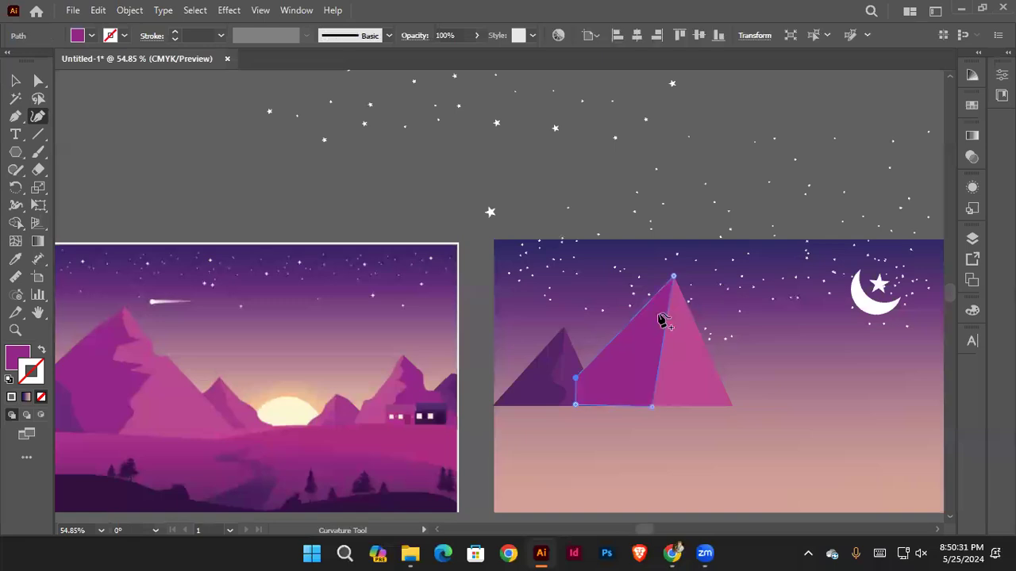
pyautogui.click(658, 313)
pyautogui.click(651, 361)
pyautogui.moveTo(666, 339); pyautogui.dragTo(686, 382)
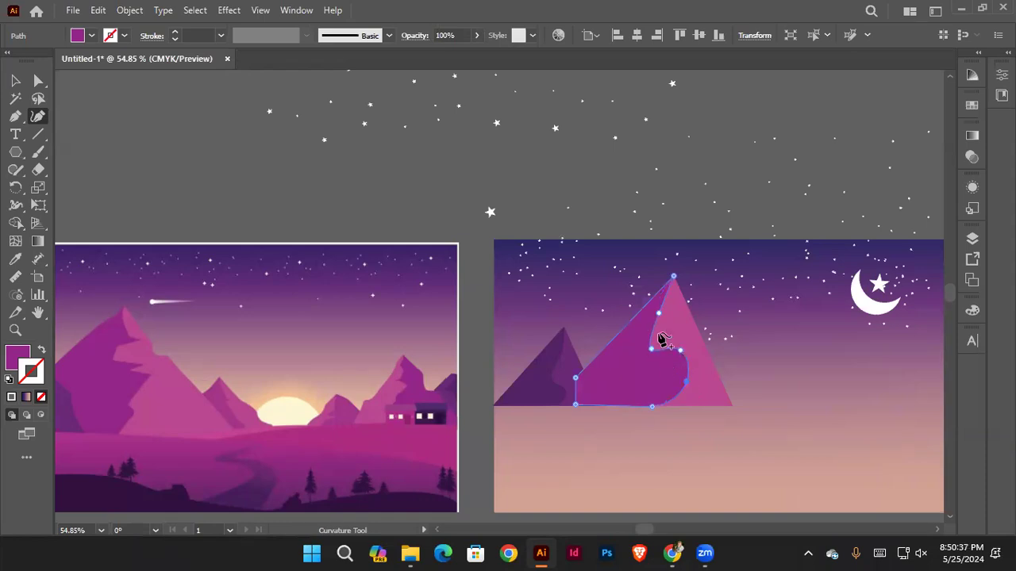
# Step: Add and move more points along the large shadow facet's inner edge to form irregular wavy notches, and deselect it
pyautogui.moveTo(653, 330); pyautogui.dragTo(666, 330)
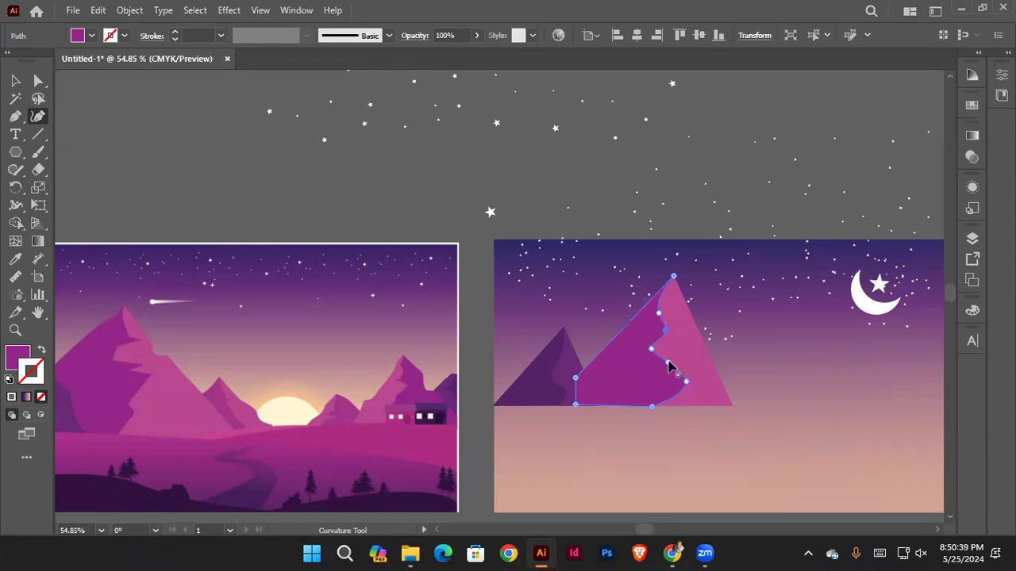
pyautogui.moveTo(671, 365); pyautogui.dragTo(649, 375)
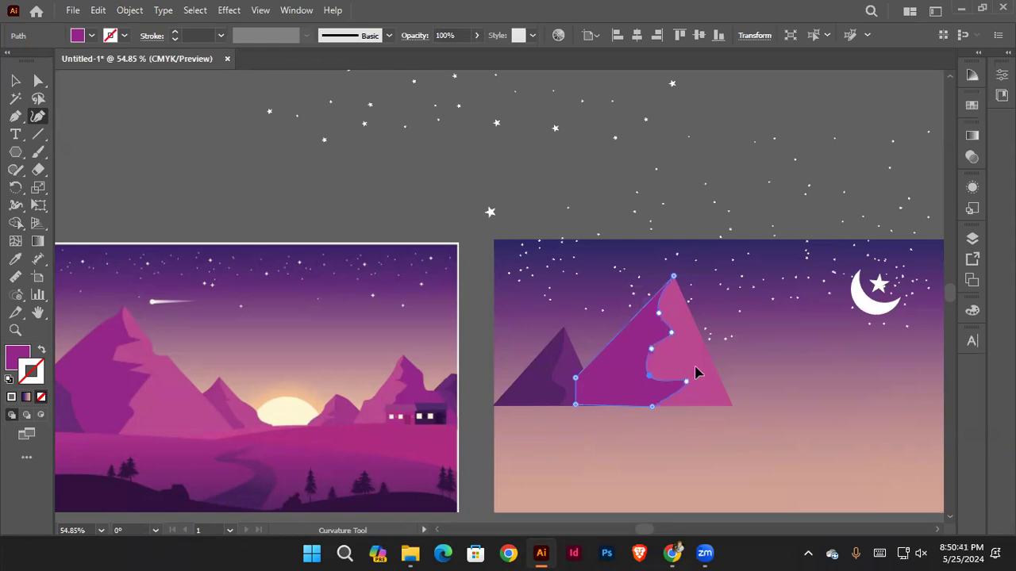
pyautogui.doubleClick(695, 370)
pyautogui.moveTo(672, 332); pyautogui.dragTo(652, 340)
pyautogui.moveTo(647, 376); pyautogui.dragTo(671, 372)
pyautogui.click(15, 80)
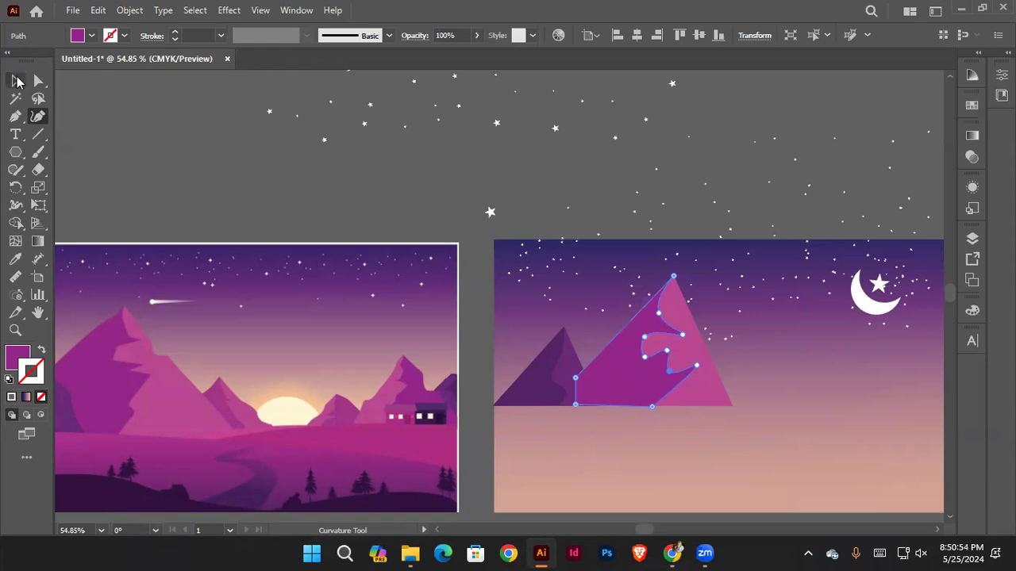
pyautogui.click(533, 236)
pyautogui.hscroll(2, 540, 240)
pyautogui.scroll(-2, 510, 253)
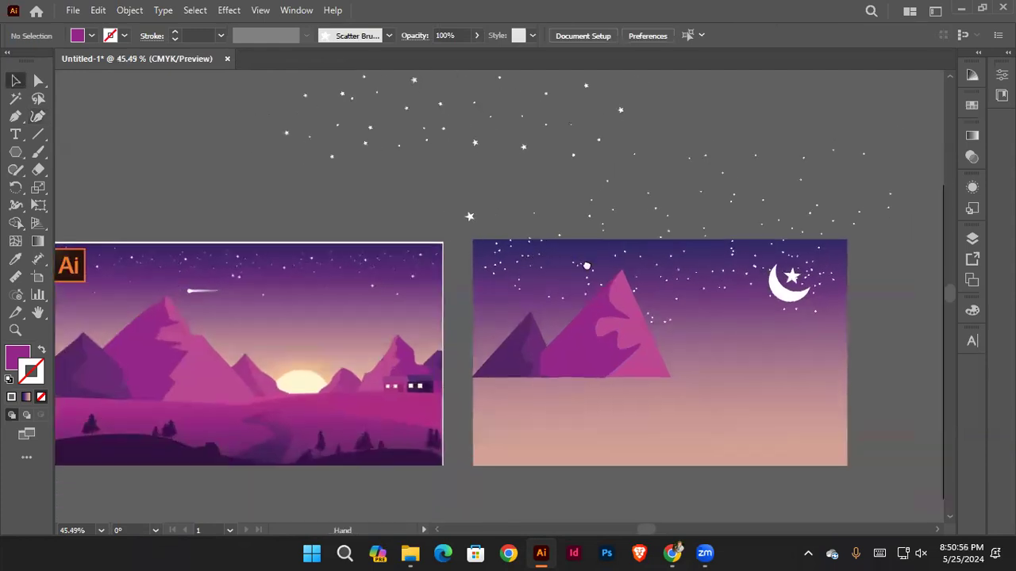
pyautogui.hscroll(-1, 269, 413)
pyautogui.hscroll(1, 516, 374)
# Step: Select the small mountain's triangle and shadow facet and group them
pyautogui.click(503, 375)
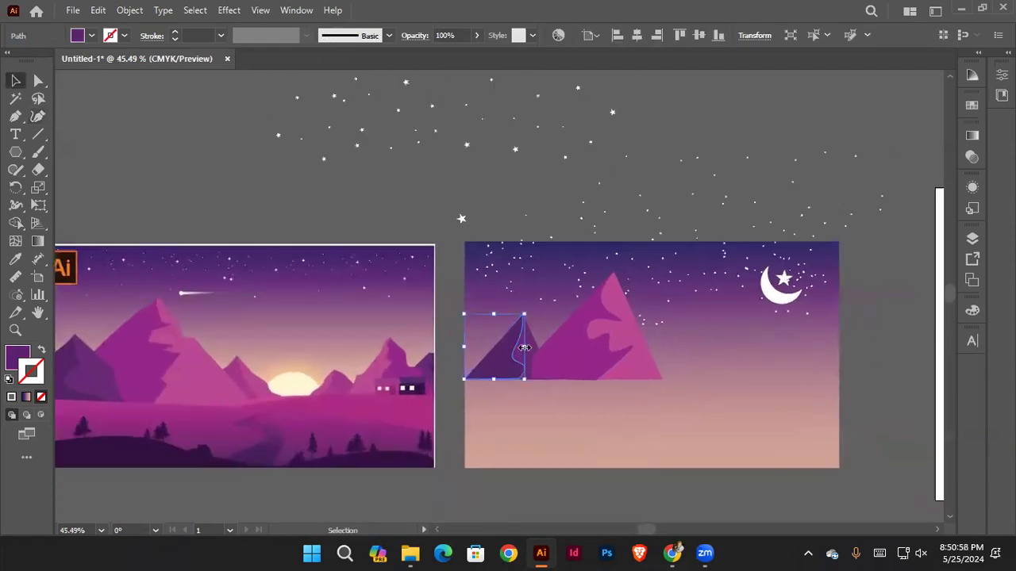
pyautogui.scroll(5, 540, 341)
pyautogui.keyDown('shift'); pyautogui.click(528, 351); pyautogui.keyUp('shift')
pyautogui.press('a')
pyautogui.click(519, 366)
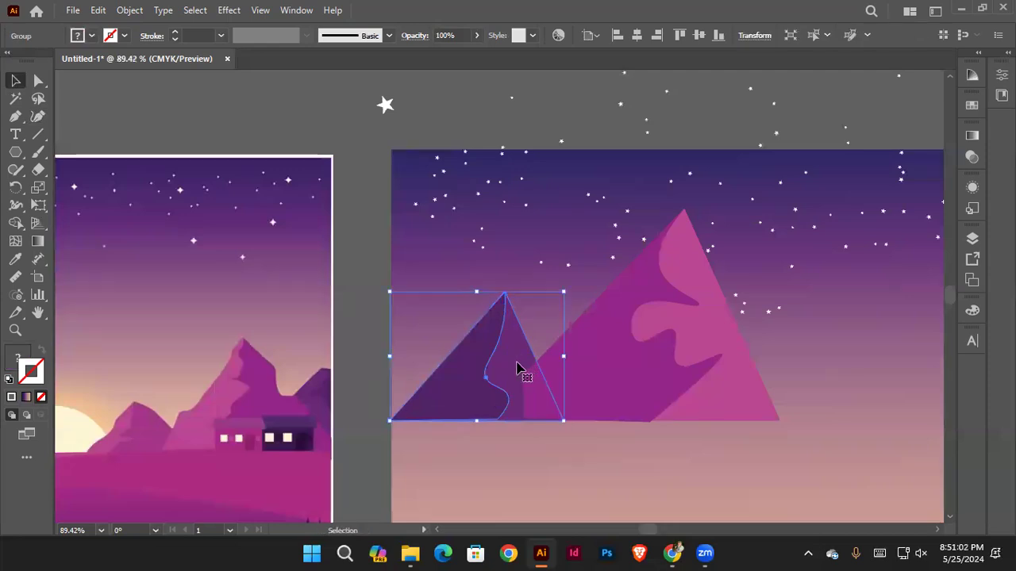
# Step: Duplicate the grouped small mountain along the same baseline to the large mountain's right side and deselect the copy
pyautogui.moveTo(481, 388); pyautogui.dragTo(784, 390)
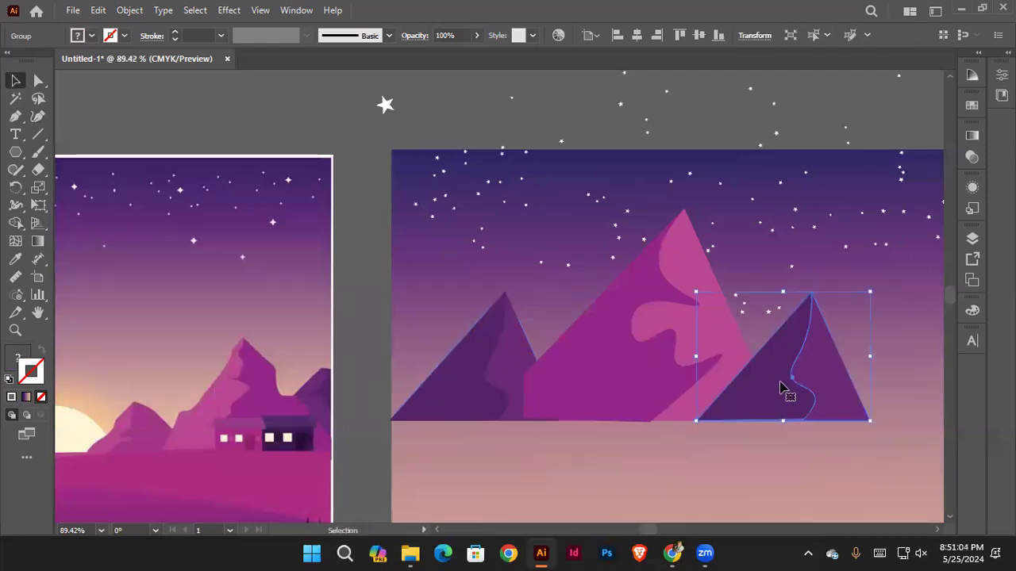
pyautogui.scroll(-3, 752, 358)
pyautogui.click(486, 208)
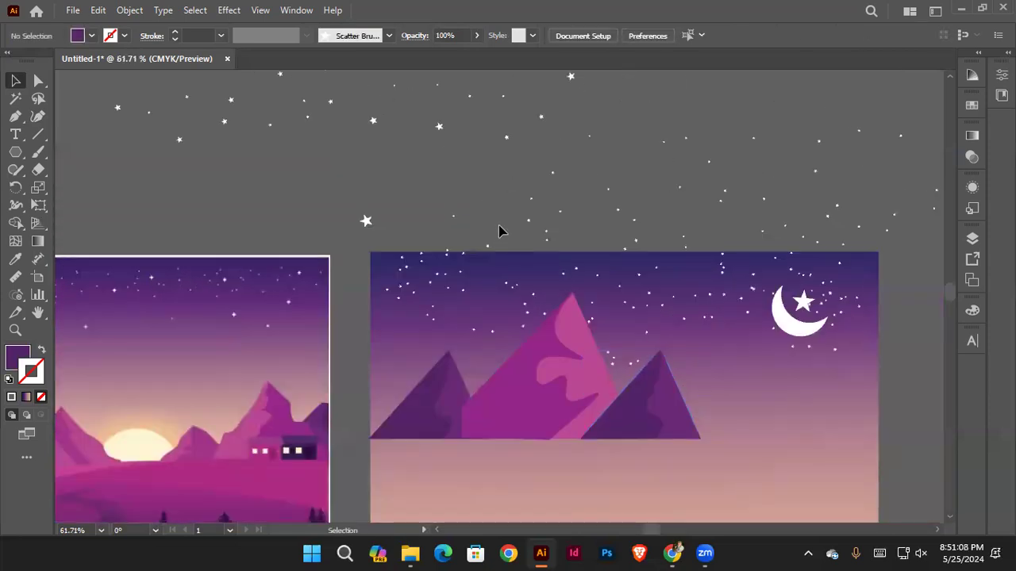
# Step: Select the large mountain's triangle and shadow facet, group them, and deselect the group
pyautogui.scroll(1, 543, 378)
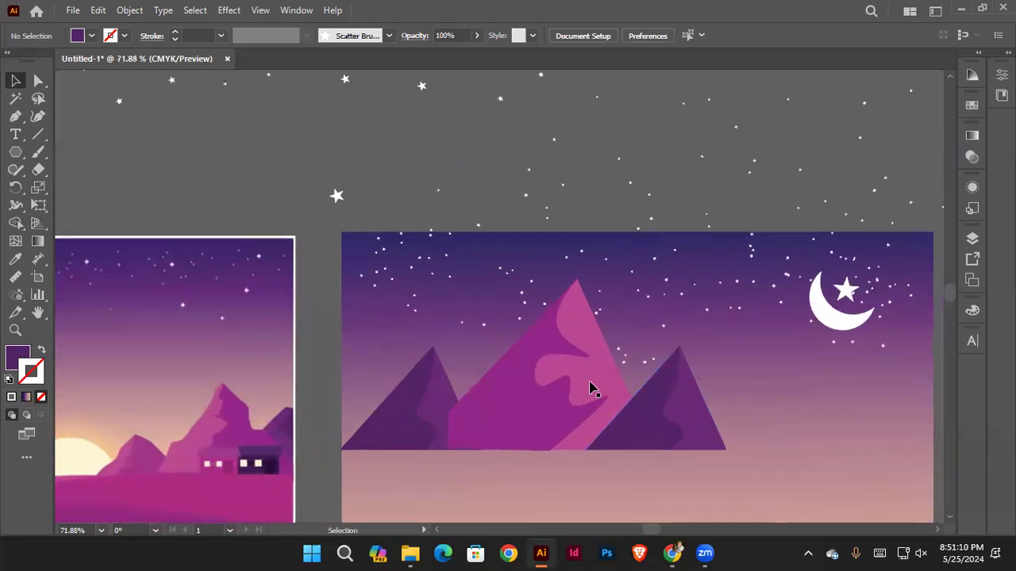
pyautogui.click(515, 403)
pyautogui.keyDown('shift'); pyautogui.click(521, 401); pyautogui.keyUp('shift')
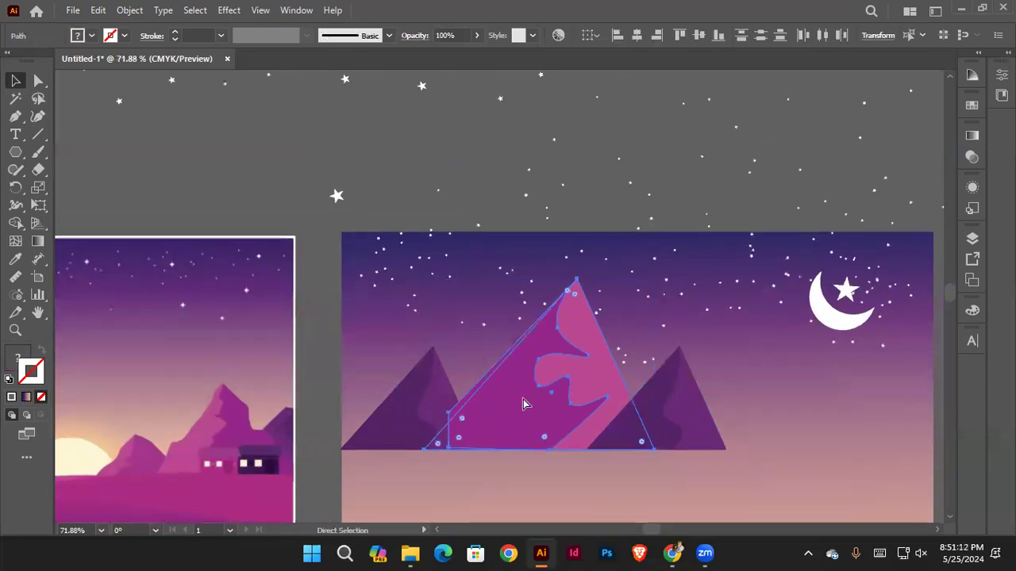
pyautogui.hotkey('ctrl', 'g')
pyautogui.click(668, 289)
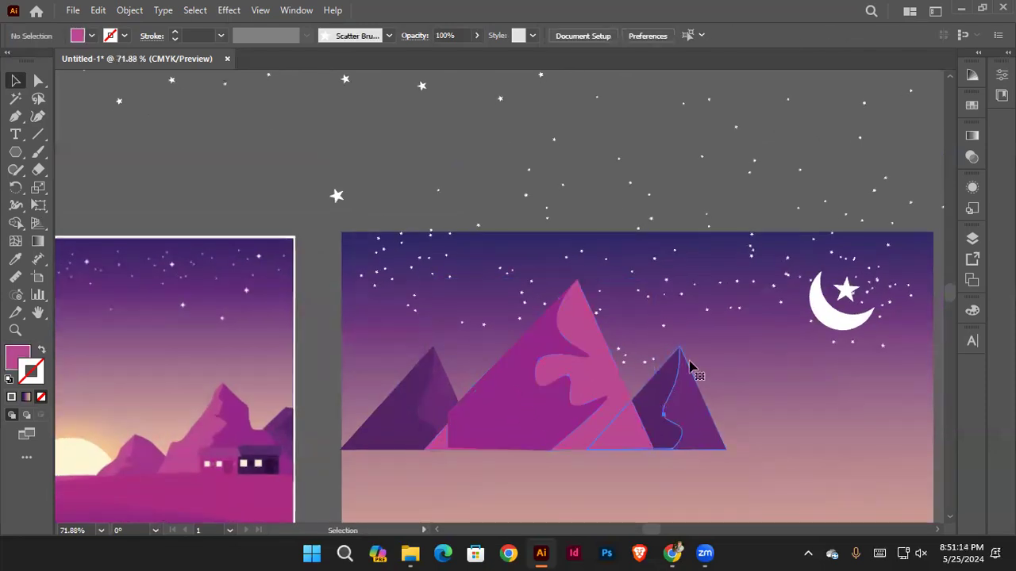
# Step: Scale down the small mountain at the large mountain's right side and set it back on the shared baseline
pyautogui.click(690, 367)
pyautogui.moveTo(727, 347); pyautogui.dragTo(689, 431)
pyautogui.click(687, 428)
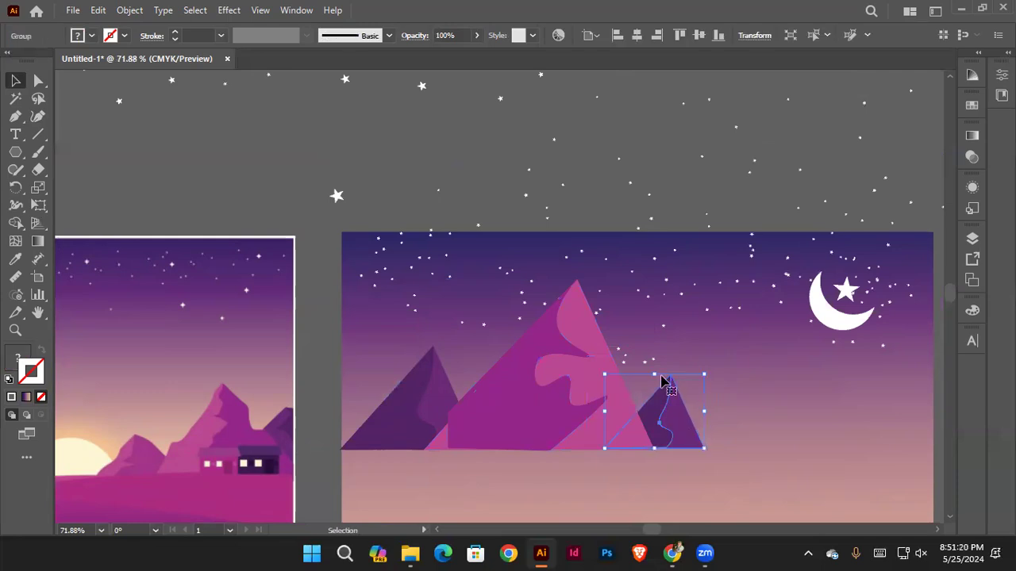
# Step: Select only the right small mountain's triangle and fill it with the light pink sampled from the reference image's mountain
pyautogui.hscroll(-1, 311, 283)
pyautogui.click(40, 80)
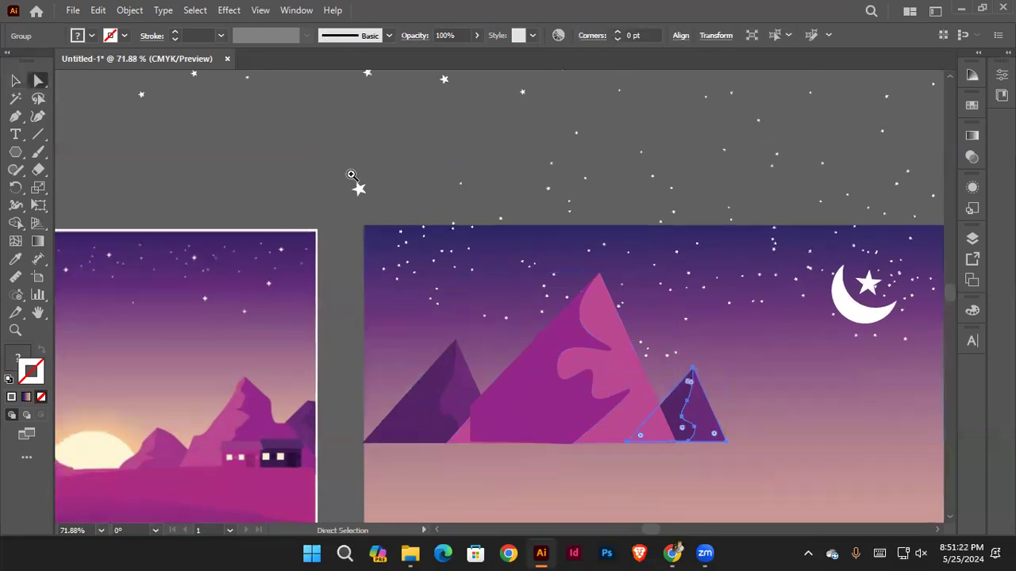
pyautogui.scroll(-3, 365, 182)
pyautogui.hscroll(-1, 580, 311)
pyautogui.click(595, 187)
pyautogui.click(597, 332)
pyautogui.click(15, 258)
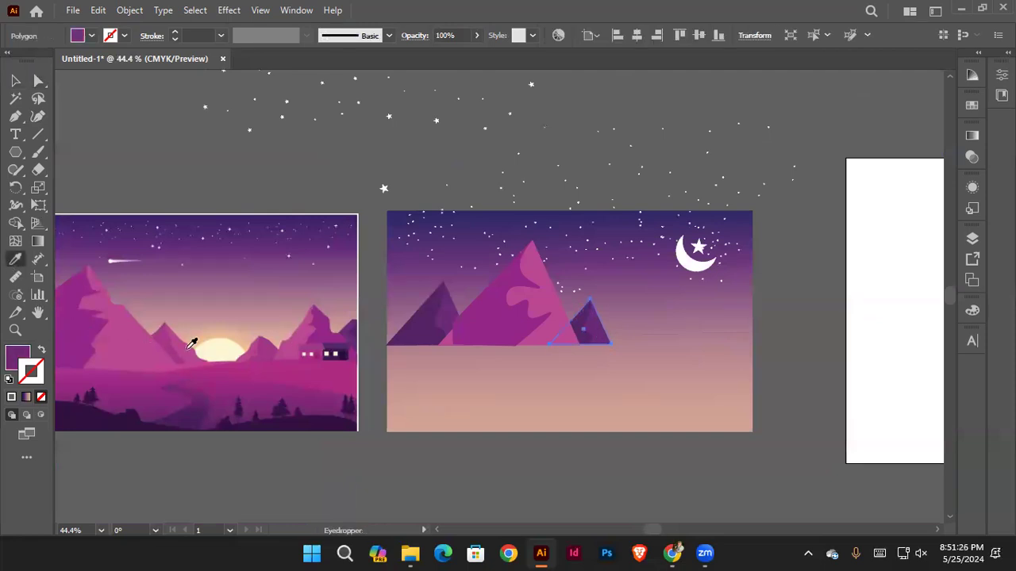
pyautogui.click(191, 343)
# Step: Fill the right small mountain's shadow facet with the darker magenta sampled from the reference image and deselect it
pyautogui.keyDown('ctrl'); pyautogui.click(582, 330); pyautogui.keyUp('ctrl')
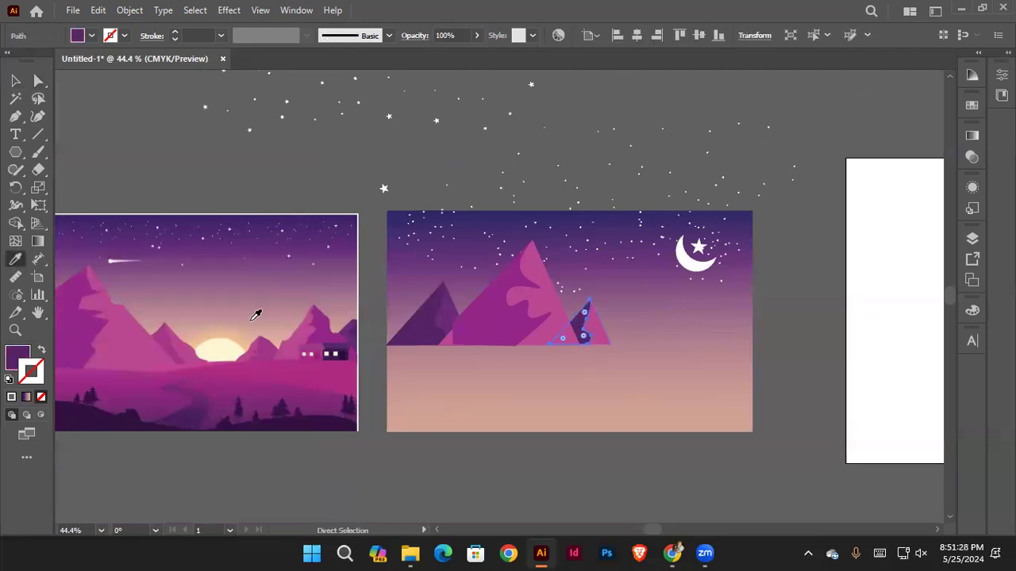
pyautogui.click(162, 330)
pyautogui.click(15, 80)
pyautogui.click(241, 152)
# Step: Select the large mountain and both small mountains, group them into one range, and deselect it
pyautogui.click(569, 316)
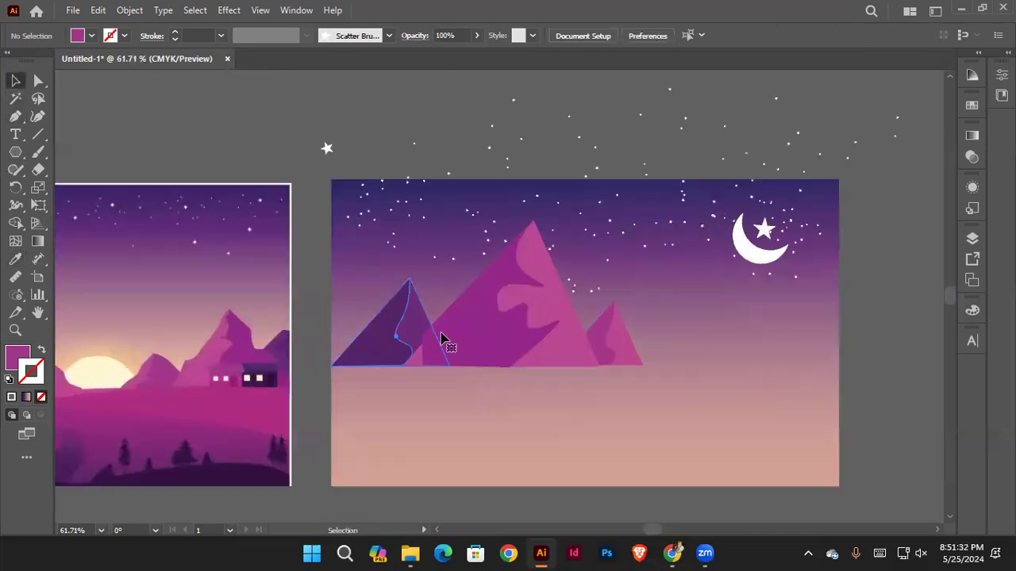
pyautogui.click(442, 341)
pyautogui.keyDown('shift'); pyautogui.click(621, 341); pyautogui.keyUp('shift')
pyautogui.hotkey('ctrl', 'g')
pyautogui.click(392, 148)
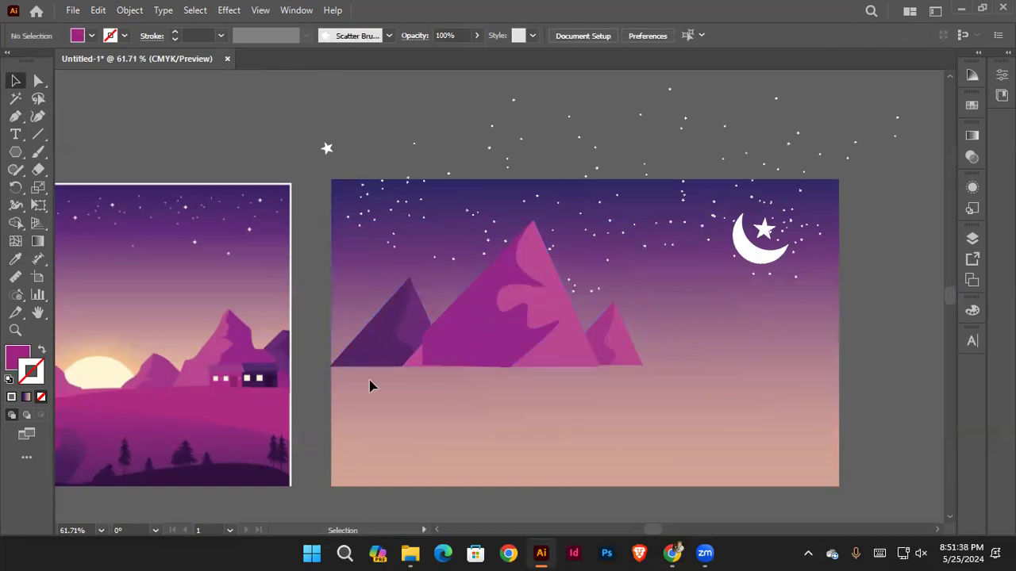
# Step: Scale the mountain range group down slightly from its lower-left corner and deselect it
pyautogui.click(464, 336)
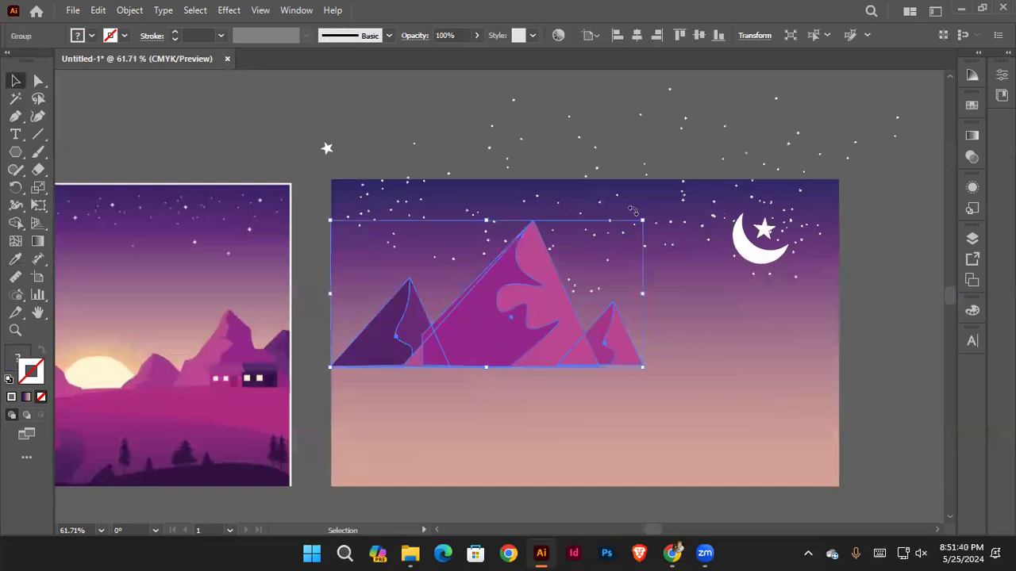
pyautogui.moveTo(635, 231); pyautogui.dragTo(611, 238)
pyautogui.click(397, 130)
# Step: Duplicate the mountain range to the right along its baseline and reflect the copy across the vertical axis
pyautogui.moveTo(394, 345); pyautogui.dragTo(678, 357)
pyautogui.rightClick(678, 358)
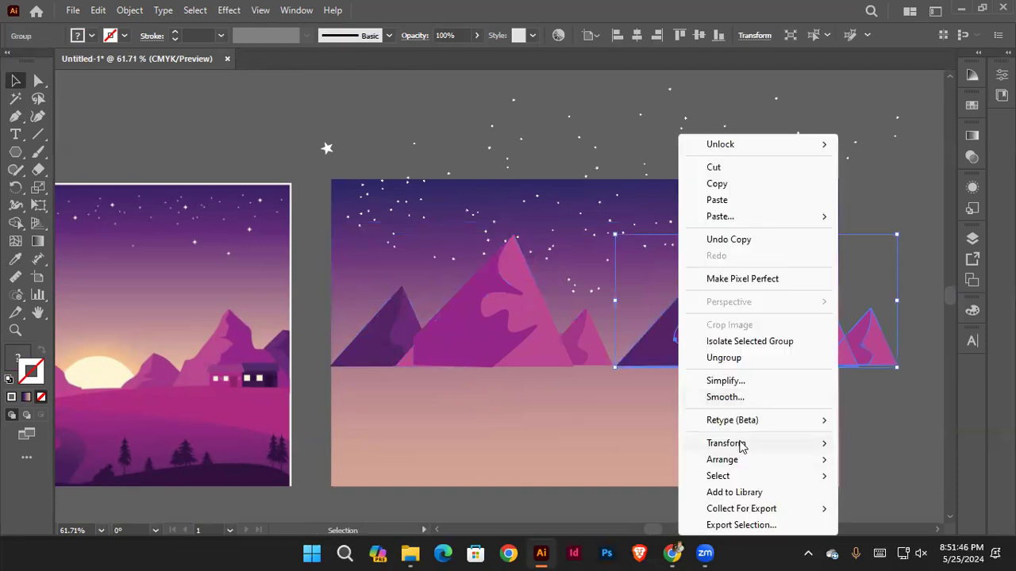
pyautogui.moveTo(739, 445)
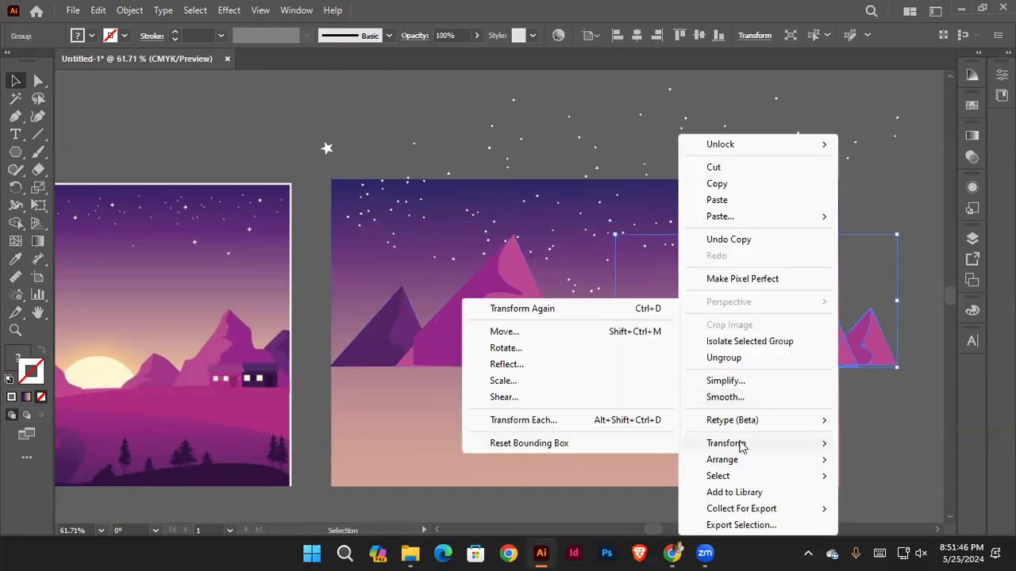
pyautogui.click(508, 367)
pyautogui.click(688, 407)
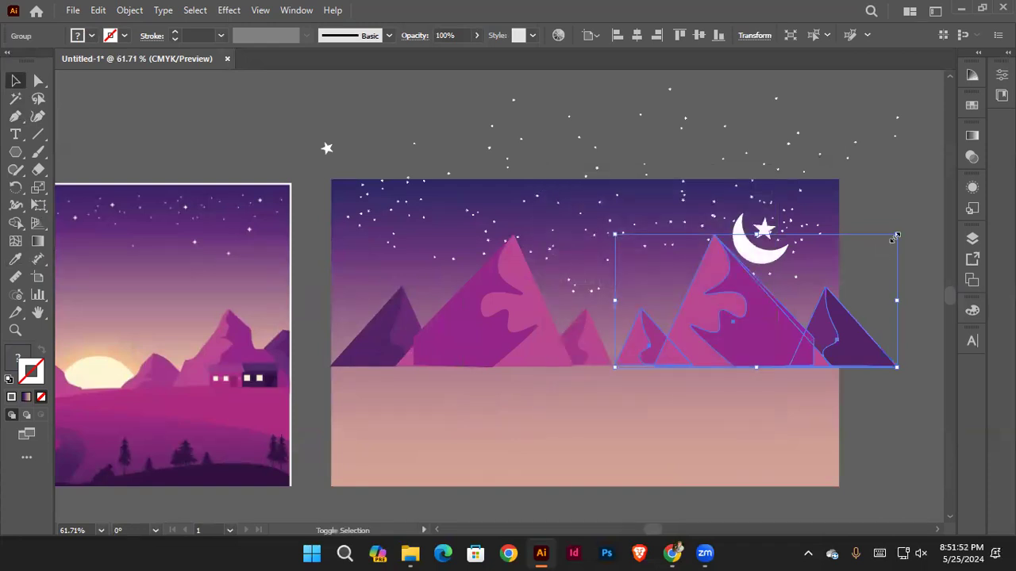
# Step: Scale down the mirrored mountain range, fit it against the scene's right edge on the same baseline, and deselect it
pyautogui.moveTo(876, 248); pyautogui.dragTo(762, 311)
pyautogui.moveTo(698, 341); pyautogui.dragTo(766, 338)
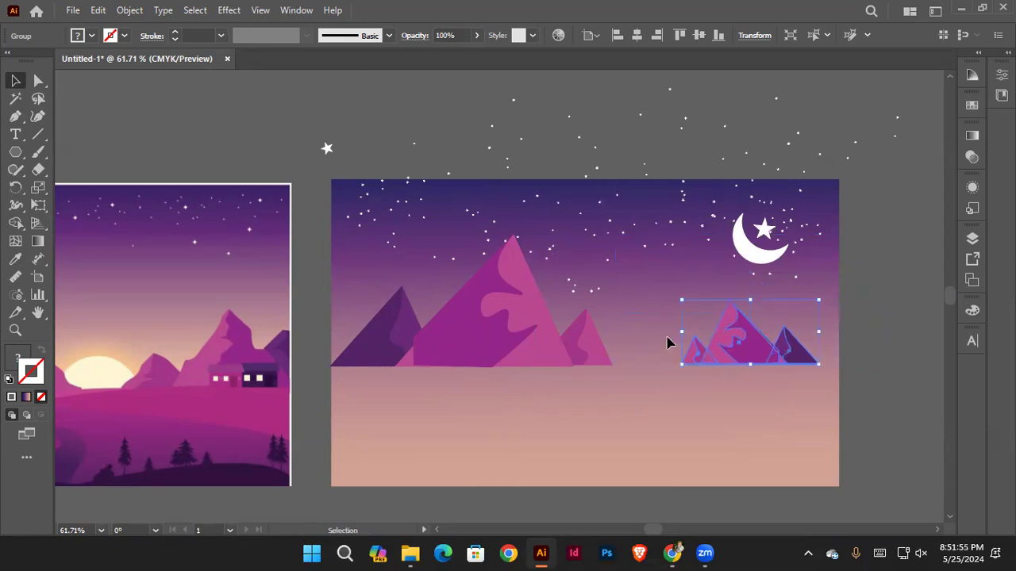
pyautogui.moveTo(681, 334); pyautogui.dragTo(635, 340)
pyautogui.moveTo(734, 376); pyautogui.dragTo(716, 370)
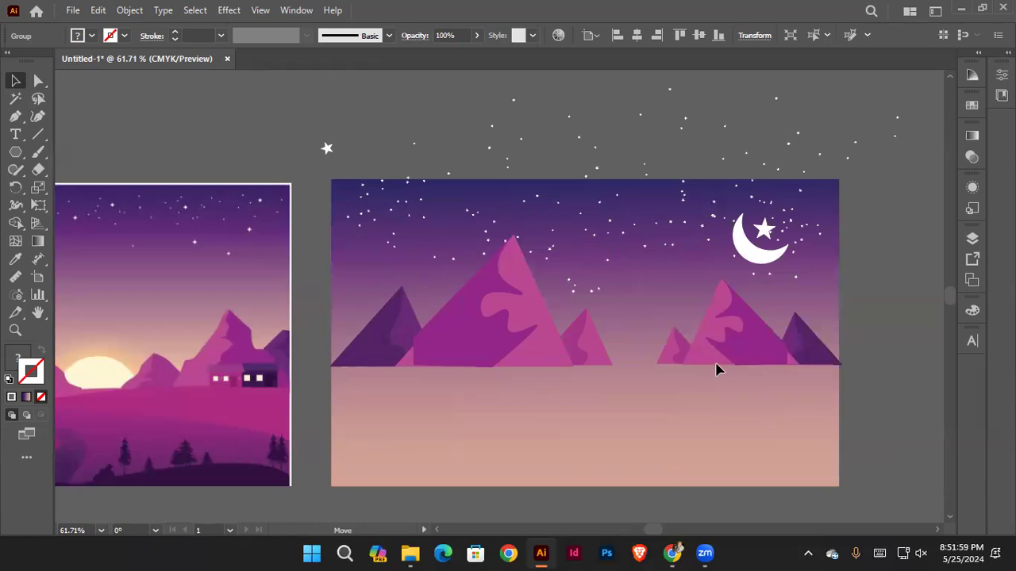
pyautogui.moveTo(777, 367); pyautogui.dragTo(775, 366)
pyautogui.click(885, 394)
pyautogui.scroll(-4, 512, 286)
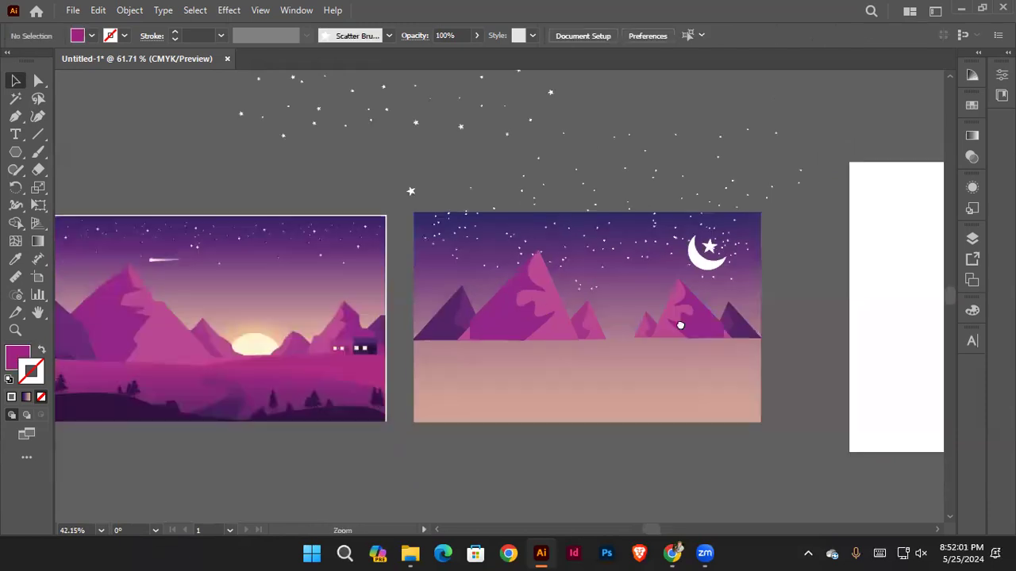
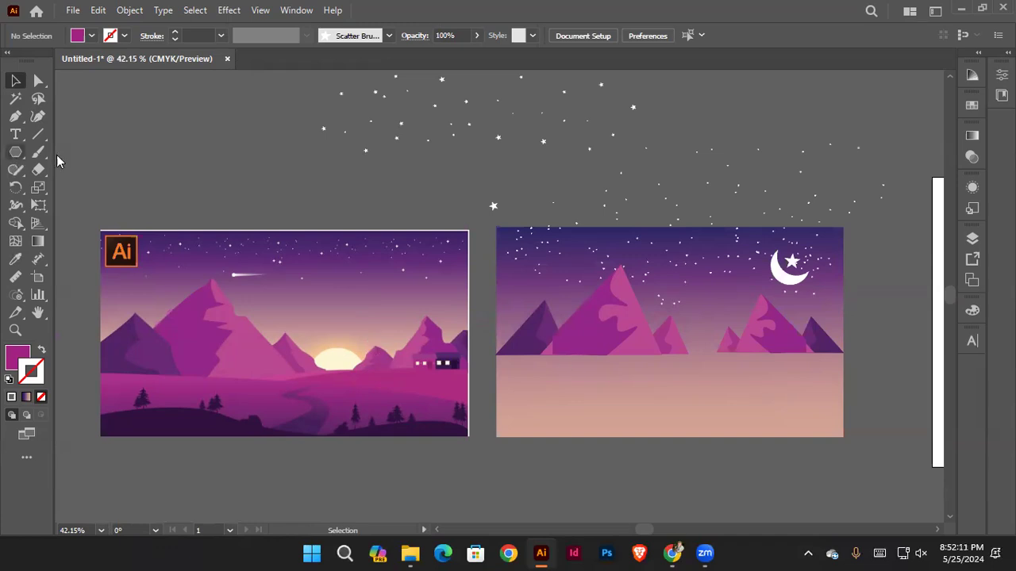
# Step: Draw a circle for the sun between the two mountain ranges with the Ellipse tool, centred near the horizon
pyautogui.rightClick(15, 151)
pyautogui.click(80, 186)
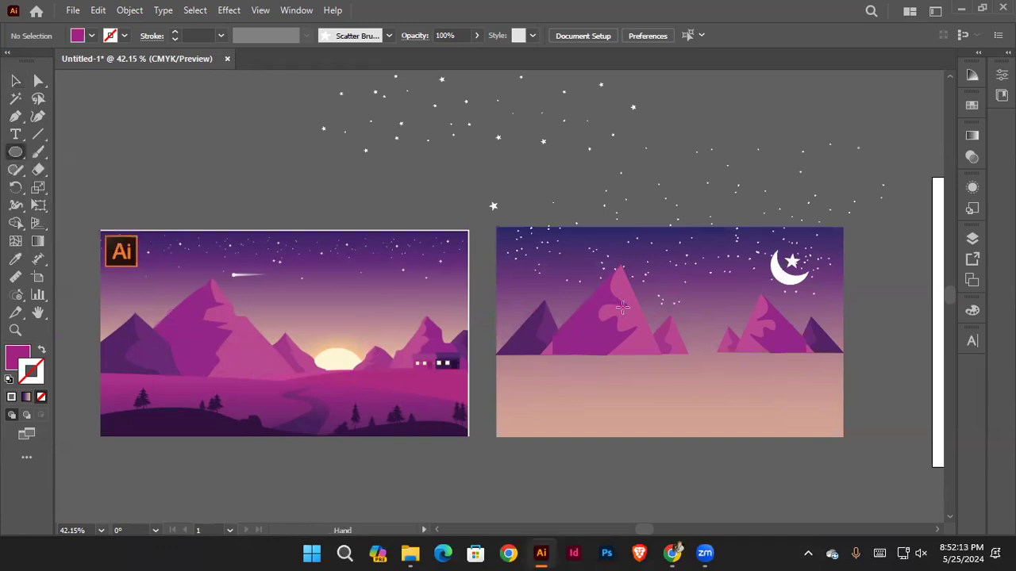
pyautogui.moveTo(605, 291); pyautogui.dragTo(519, 252)
pyautogui.moveTo(634, 354); pyautogui.dragTo(637, 350)
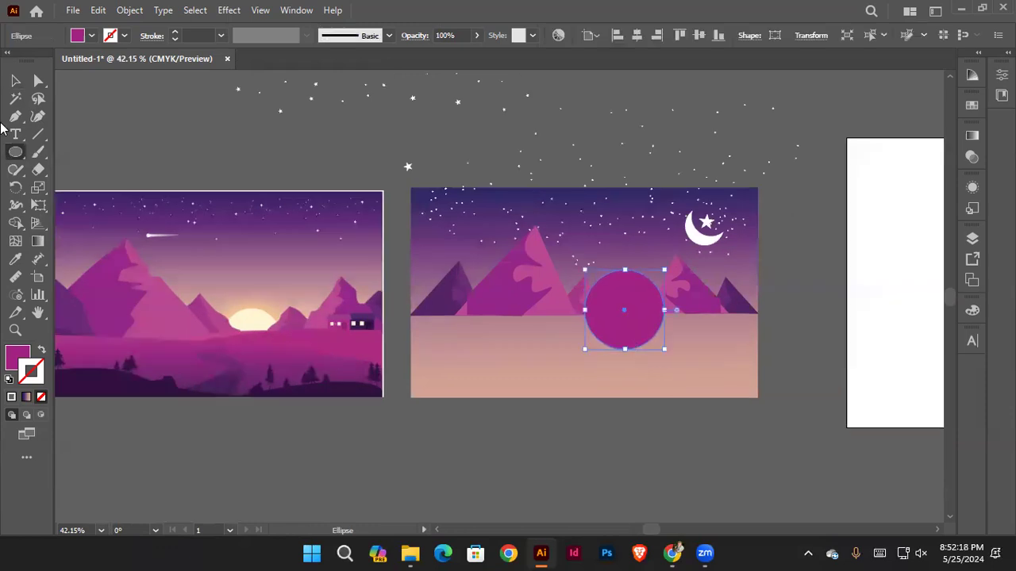
# Step: Set the sun circle's fill to yellow ffec00
pyautogui.click(15, 80)
pyautogui.click(15, 258)
pyautogui.doubleClick(17, 358)
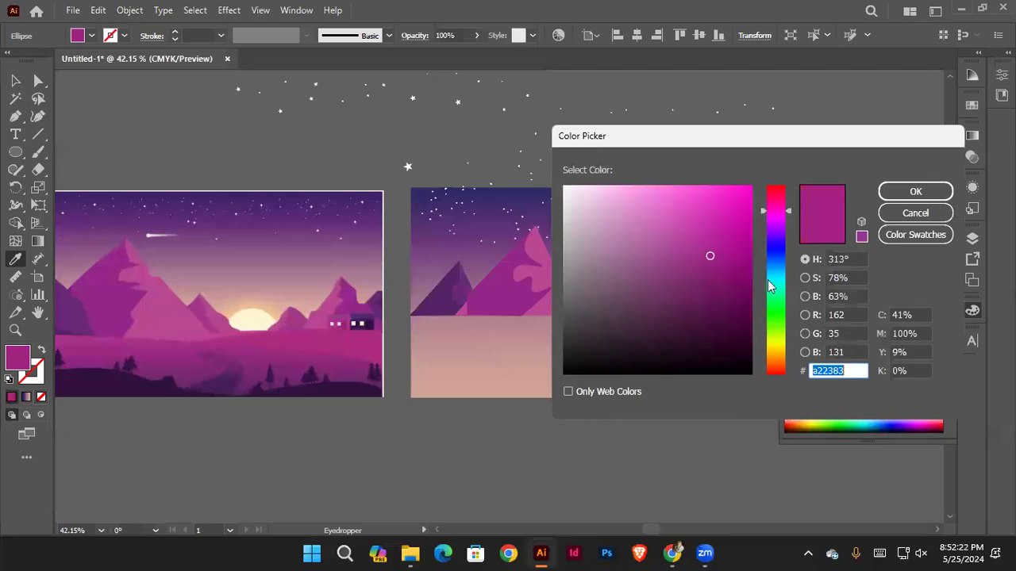
pyautogui.moveTo(782, 353); pyautogui.dragTo(779, 351)
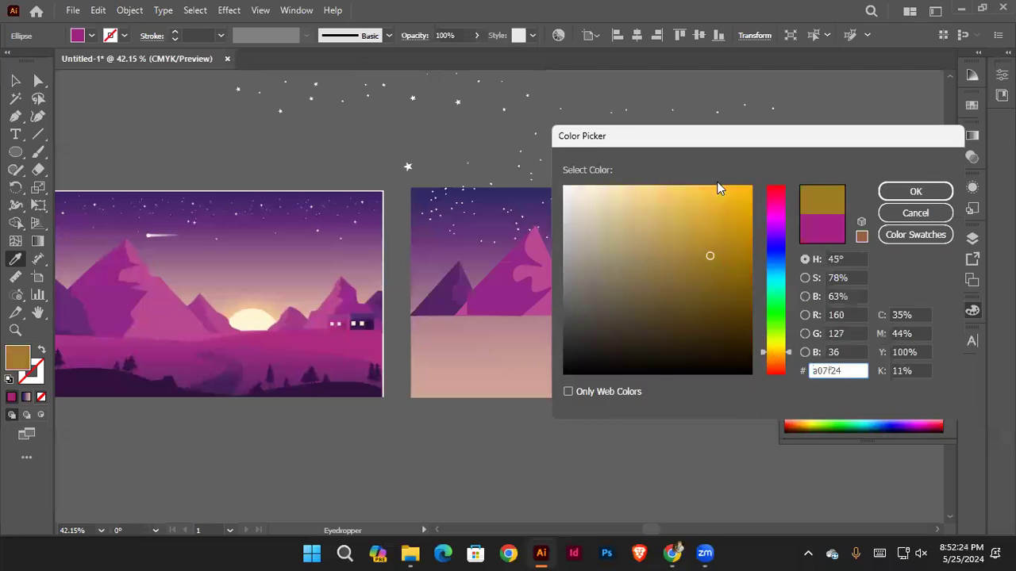
pyautogui.moveTo(709, 256); pyautogui.dragTo(751, 187)
pyautogui.moveTo(782, 351); pyautogui.dragTo(781, 348)
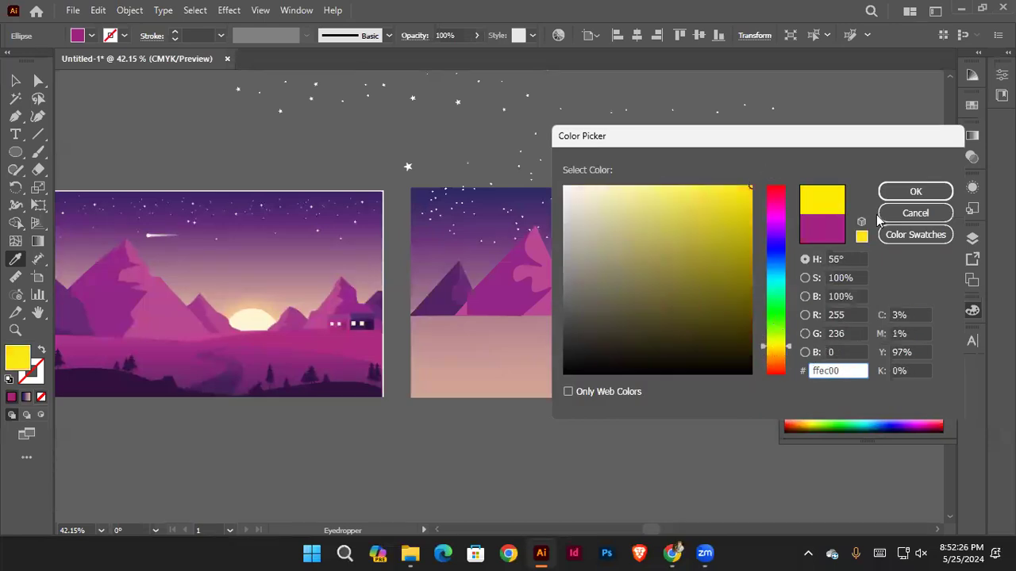
pyautogui.click(915, 191)
pyautogui.click(16, 81)
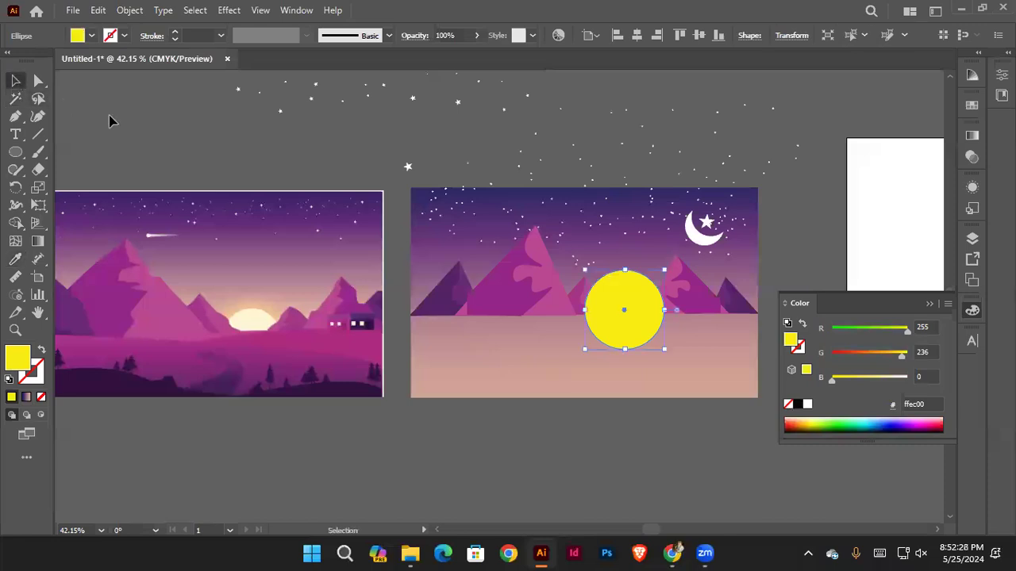
# Step: Create a smaller concentric copy of the sun circle, fill it white ffffff, and shrink it to widen the yellow ring
pyautogui.click(621, 302)
pyautogui.press('a')
pyautogui.moveTo(664, 272); pyautogui.dragTo(661, 277)
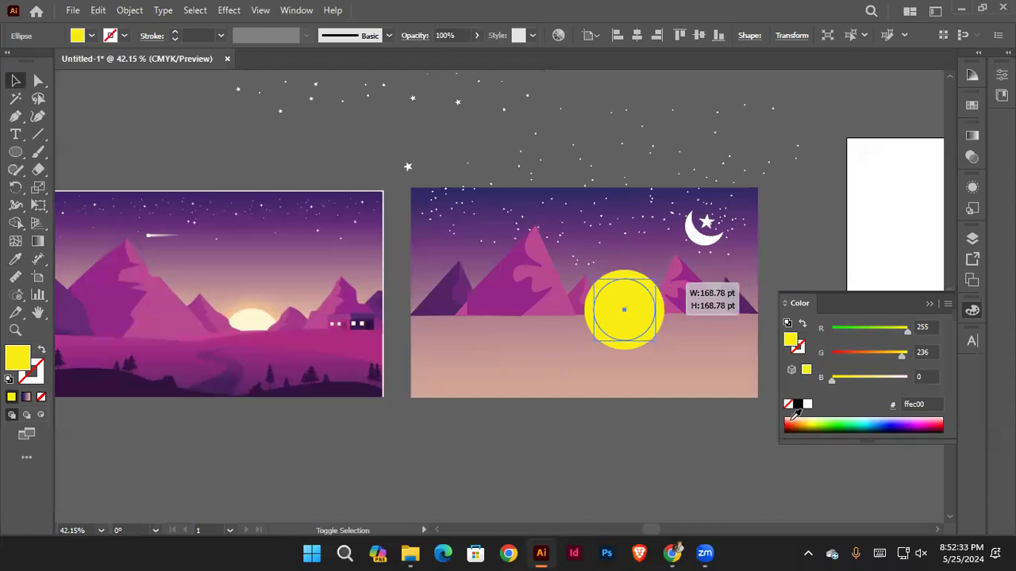
pyautogui.click(807, 404)
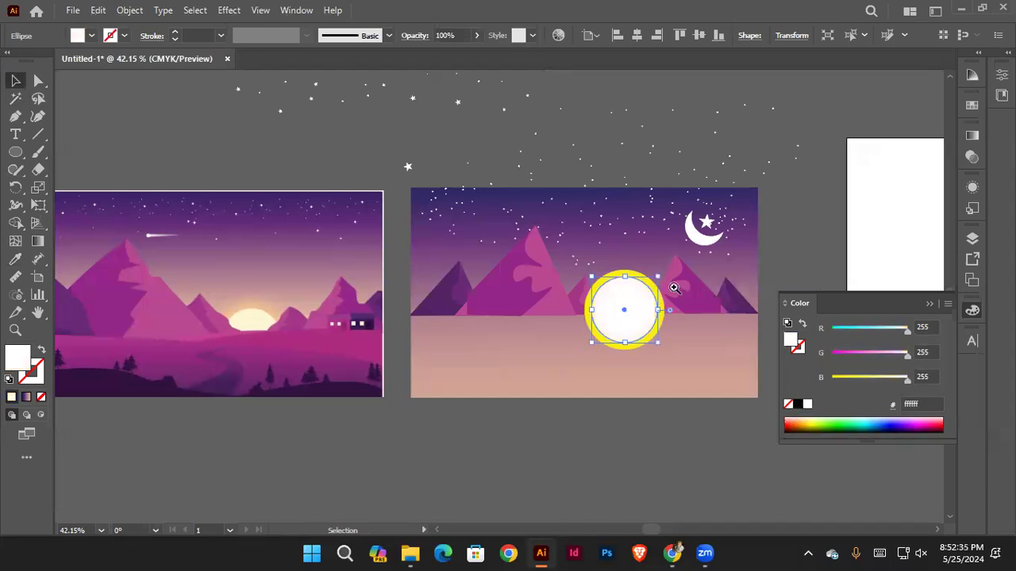
pyautogui.scroll(1, 657, 276)
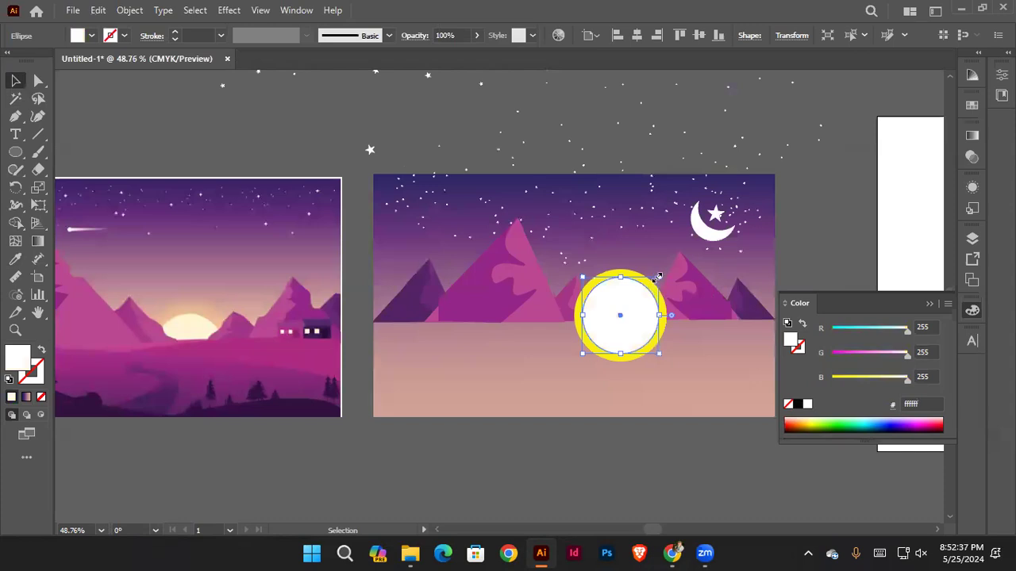
pyautogui.moveTo(659, 276); pyautogui.dragTo(645, 335)
# Step: Select the yellow outer circle and apply a Feather effect with a 35 pt radius
pyautogui.keyDown('shift'); pyautogui.click(596, 340); pyautogui.keyUp('shift')
pyautogui.click(585, 343)
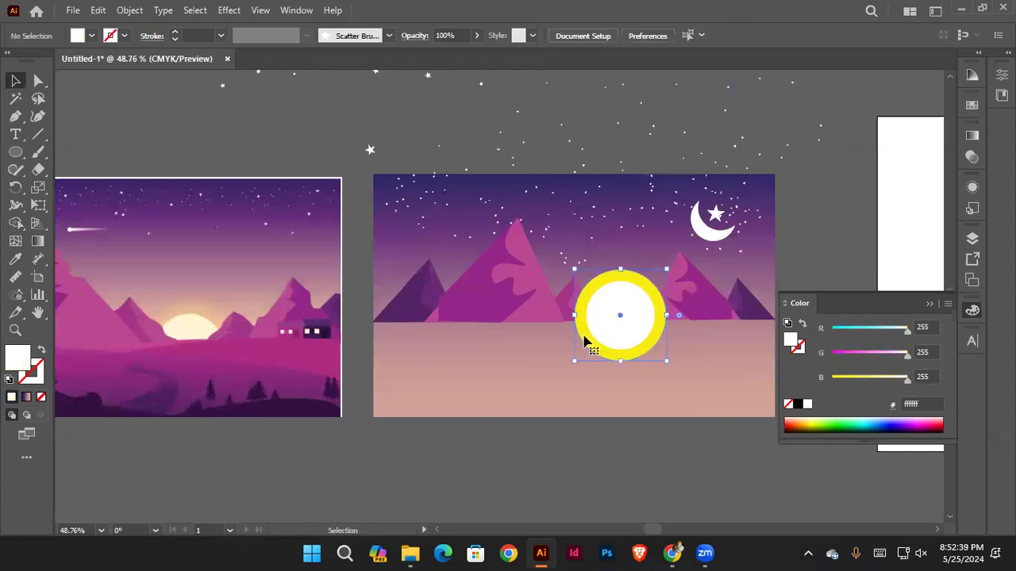
pyautogui.click(225, 15)
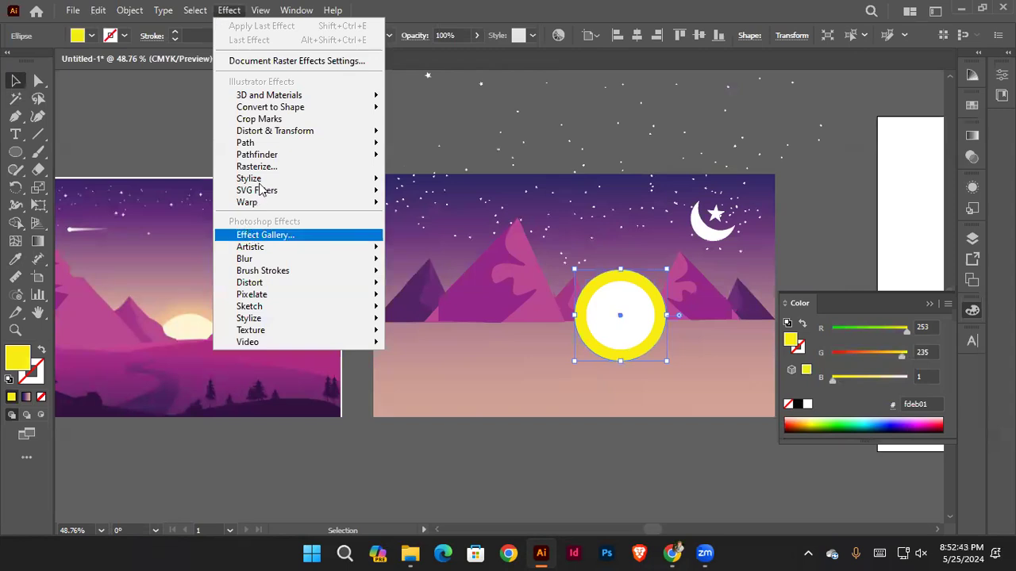
pyautogui.moveTo(254, 179)
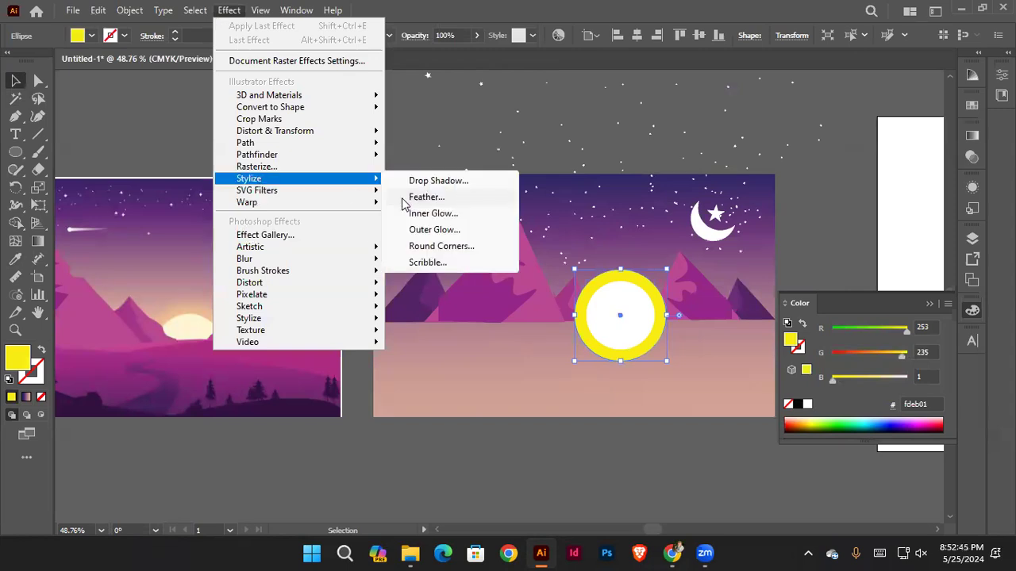
pyautogui.click(405, 198)
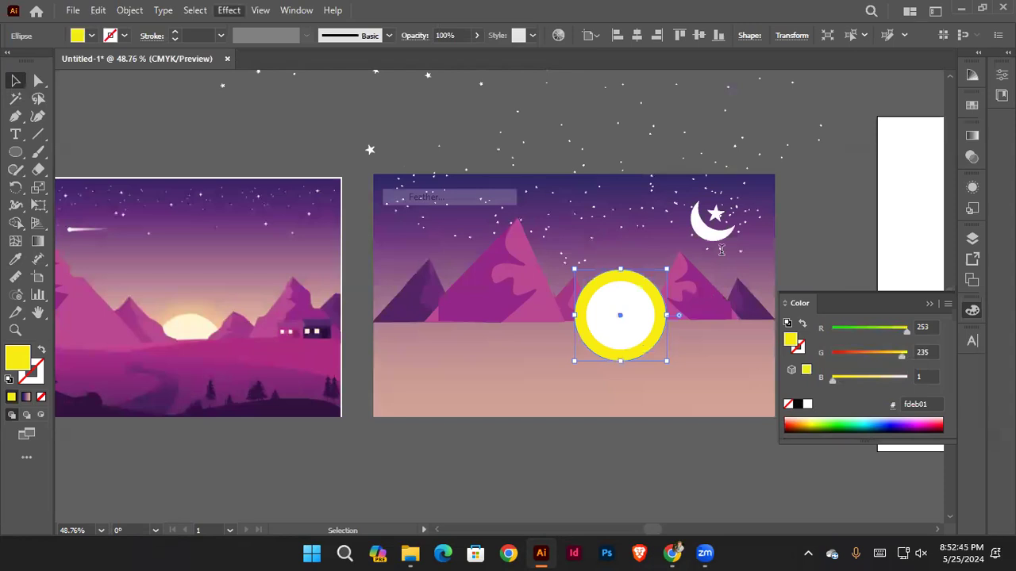
pyautogui.scroll(5, 722, 252)
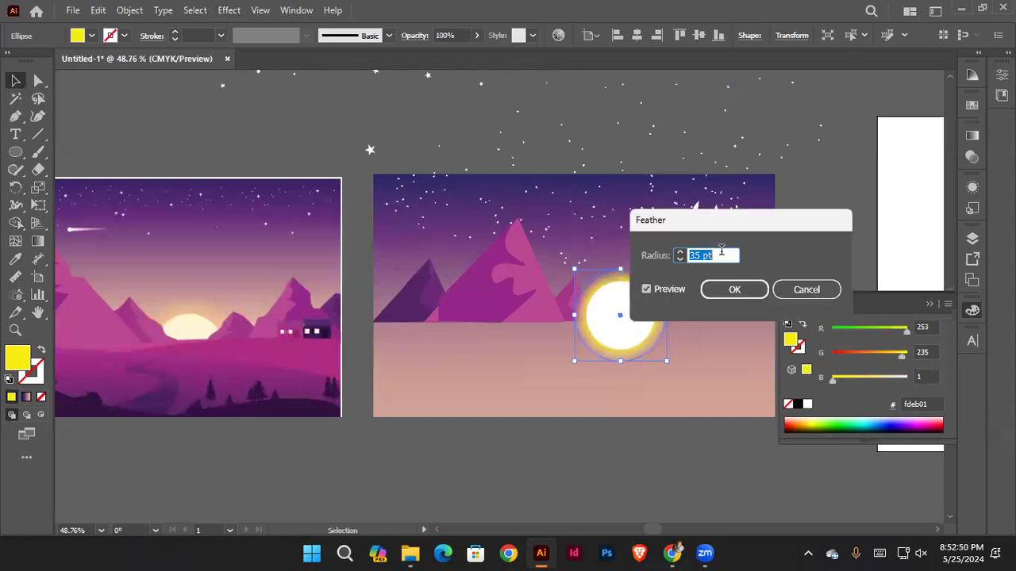
pyautogui.click(732, 290)
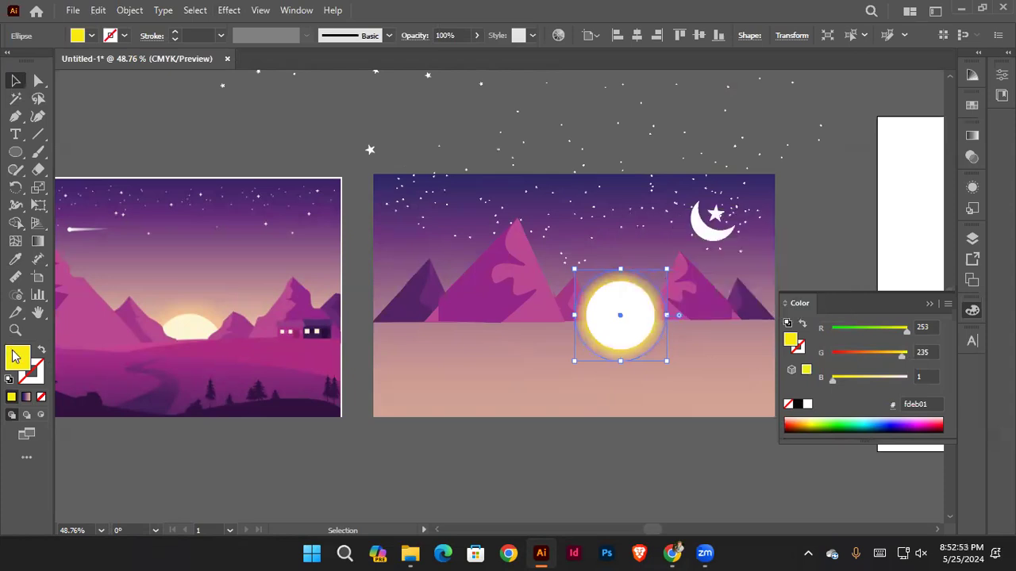
# Step: Change the feathered outer circle's fill to orange fc7a03
pyautogui.doubleClick(790, 340)
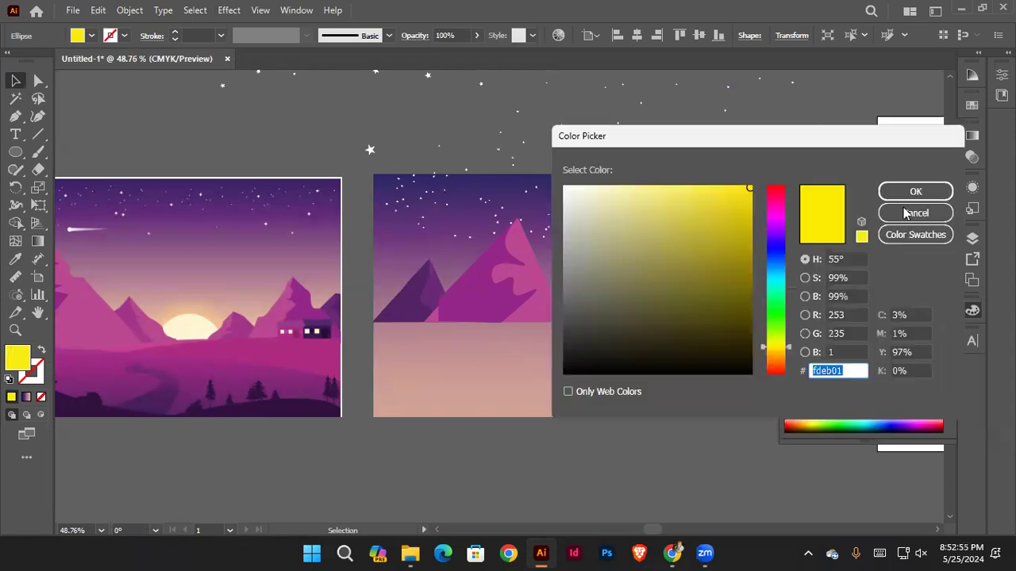
pyautogui.write('fc7a03')
pyautogui.press('Escape')
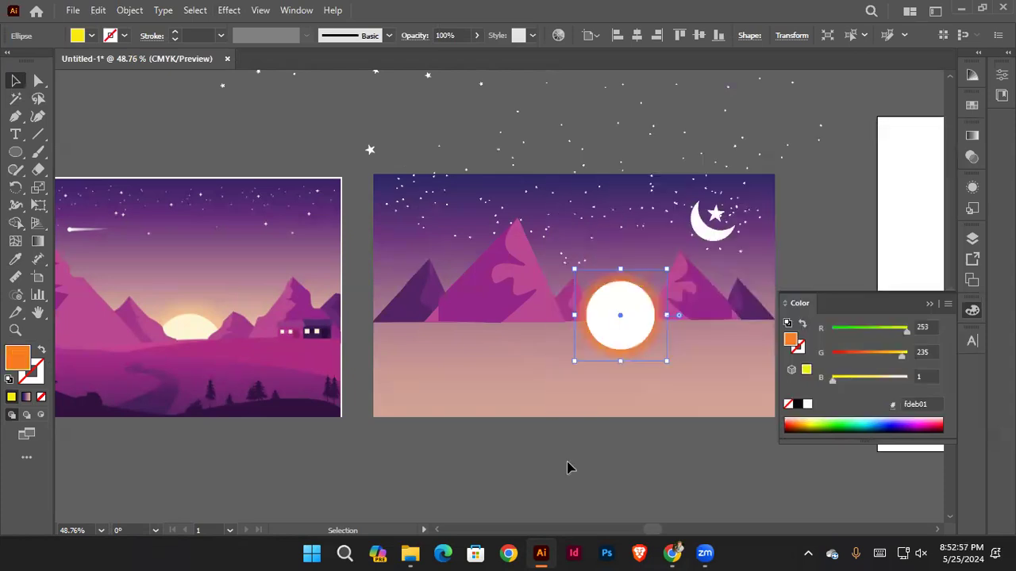
# Step: Select the white sun circle together with its feathered orange glow circle
pyautogui.click(628, 356)
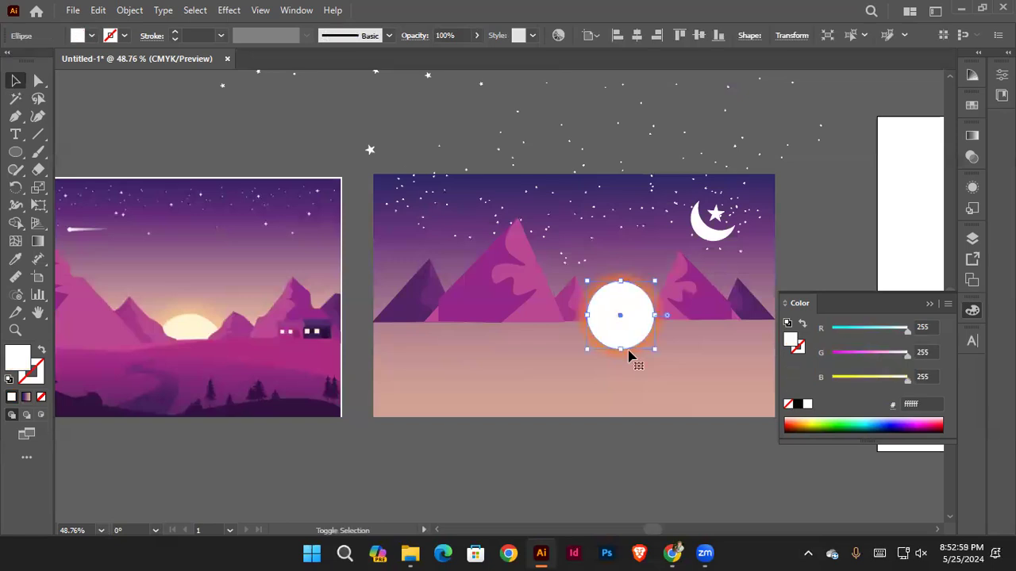
pyautogui.keyDown('shift'); pyautogui.click(624, 354); pyautogui.keyUp('shift')
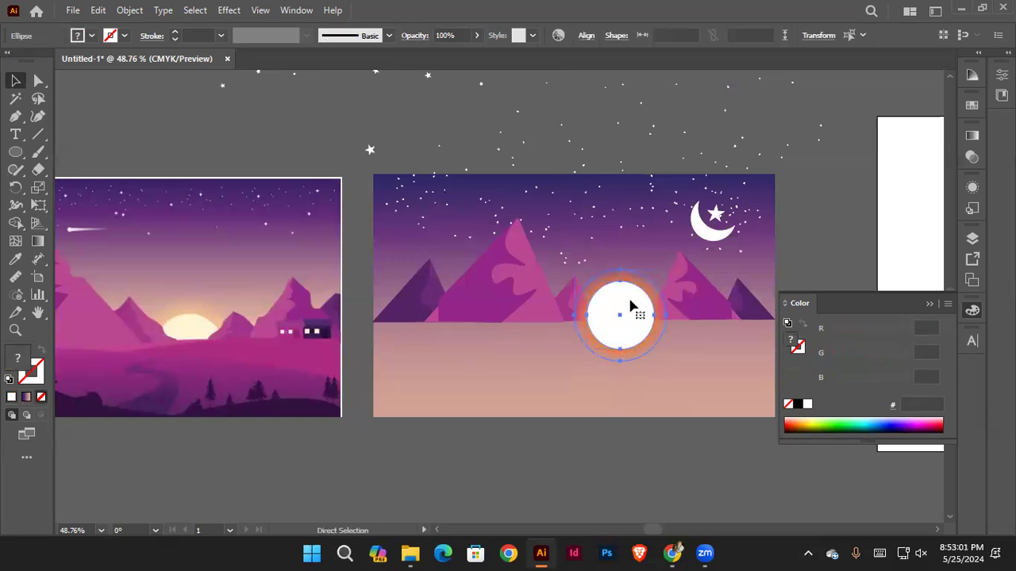
# Step: Group the white sun circle with its orange glow and shift the group slightly upward between the mountains
pyautogui.hotkey('ctrl', 'z')
pyautogui.hotkey('ctrl', 'shift', 'z')
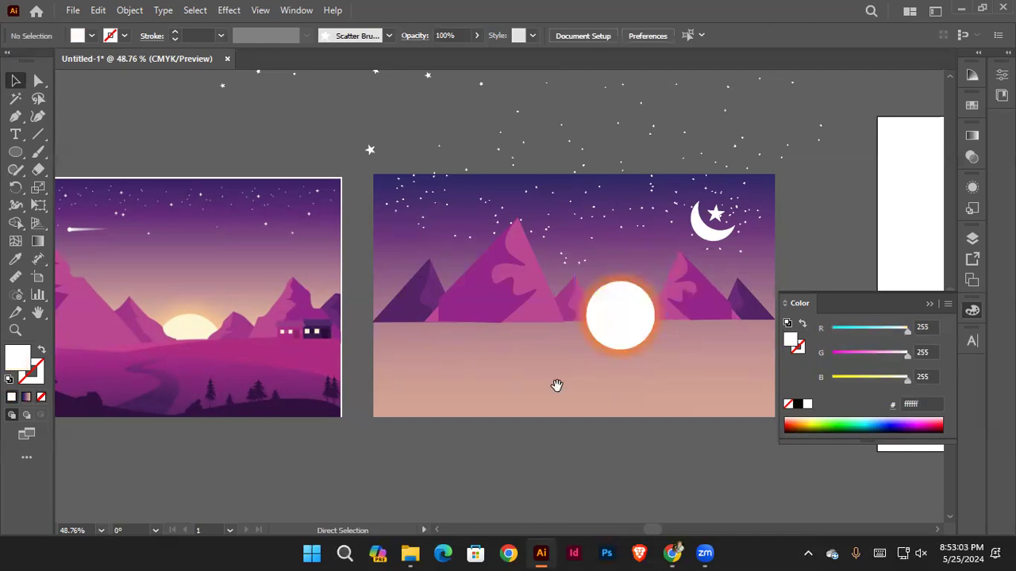
pyautogui.scroll(3, 555, 386)
pyautogui.moveTo(575, 335); pyautogui.dragTo(611, 362)
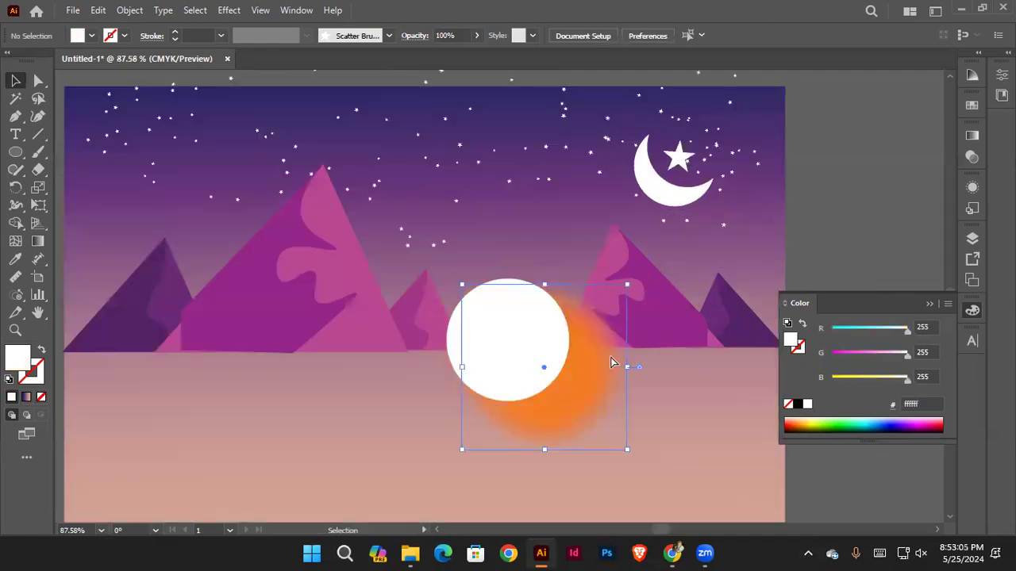
pyautogui.hotkey('ctrl', 'z')
pyautogui.keyDown('shift'); pyautogui.click(539, 355); pyautogui.keyUp('shift')
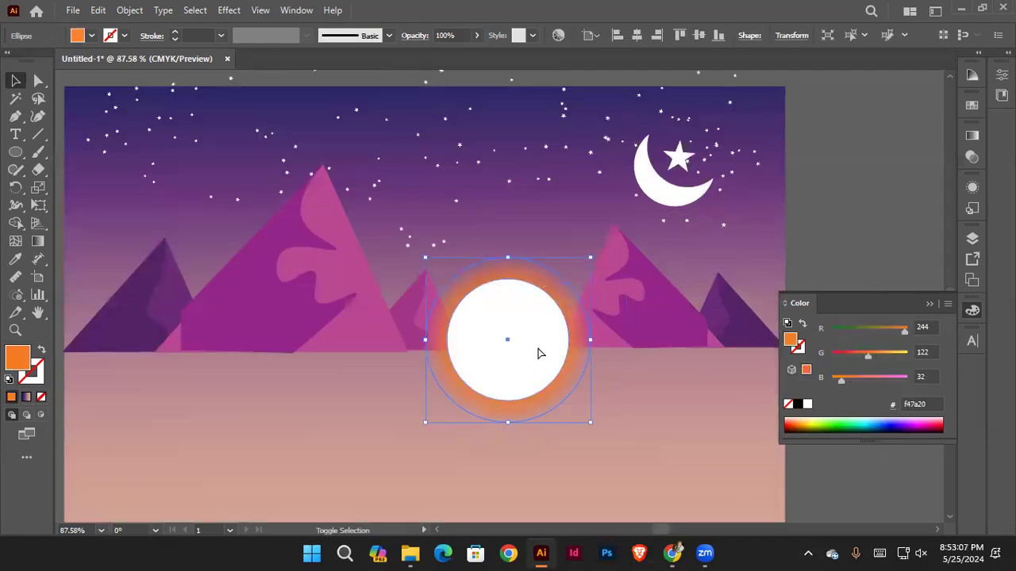
pyautogui.hotkey('ctrl', 'g')
pyautogui.moveTo(548, 334); pyautogui.dragTo(558, 316)
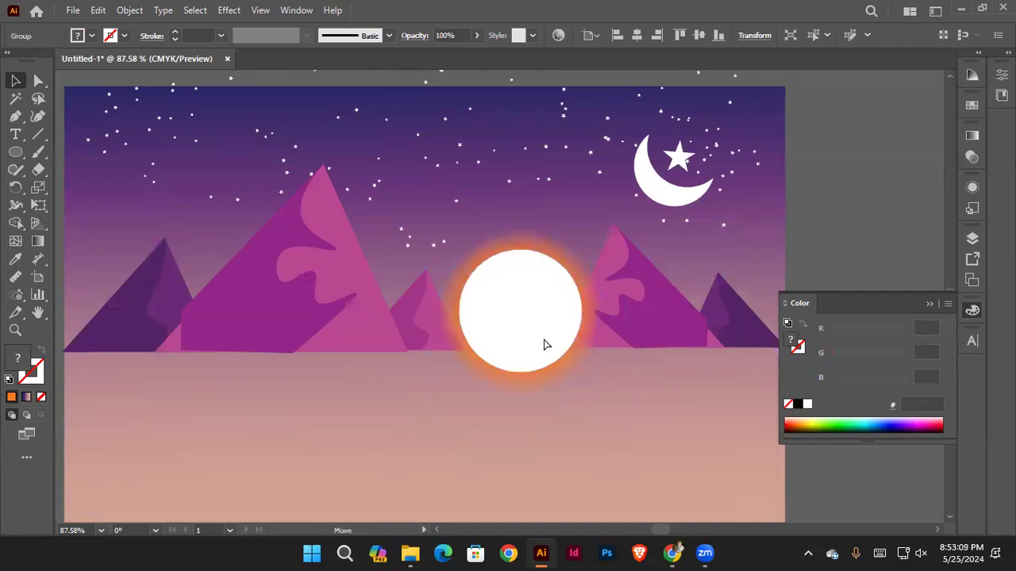
pyautogui.hotkey('ctrl', 'shift', 'a')
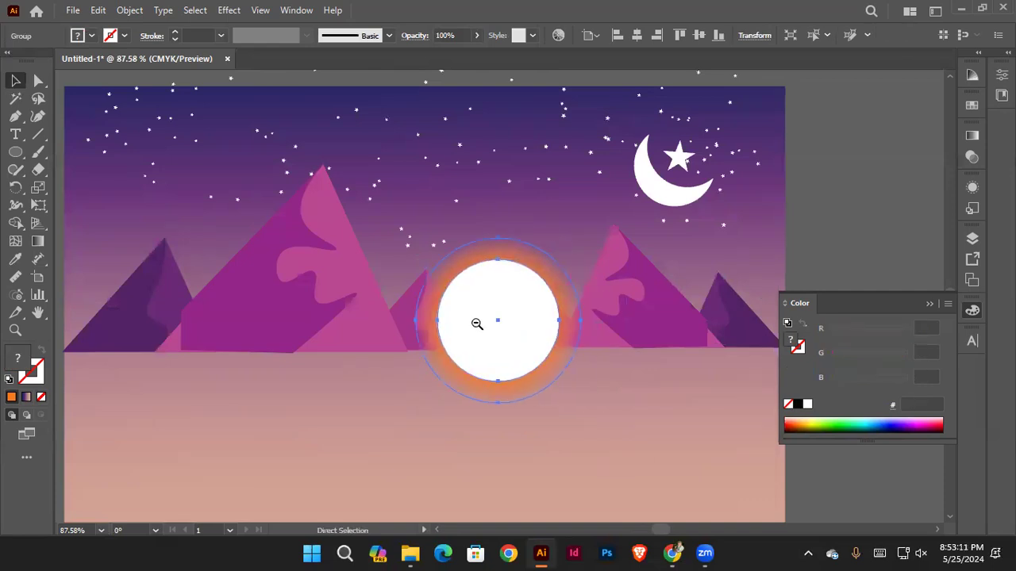
# Step: Bring both mountain groups in front of the sun so the small peaks overlap its edges
pyautogui.keyDown('alt'); pyautogui.scroll(-2, 476, 324); pyautogui.keyUp('alt')
pyautogui.click(380, 327)
pyautogui.keyDown('alt'); pyautogui.scroll(-1, 523, 321); pyautogui.keyUp('alt')
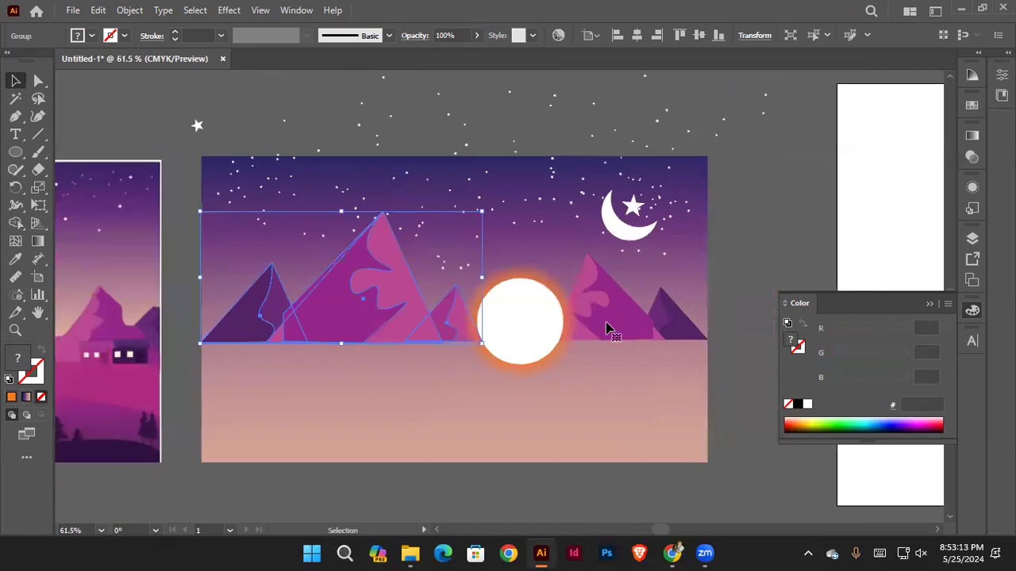
pyautogui.keyDown('ctrl'); pyautogui.keyDown('shift'); pyautogui.click(607, 327); pyautogui.keyUp('shift'); pyautogui.keyUp('ctrl')
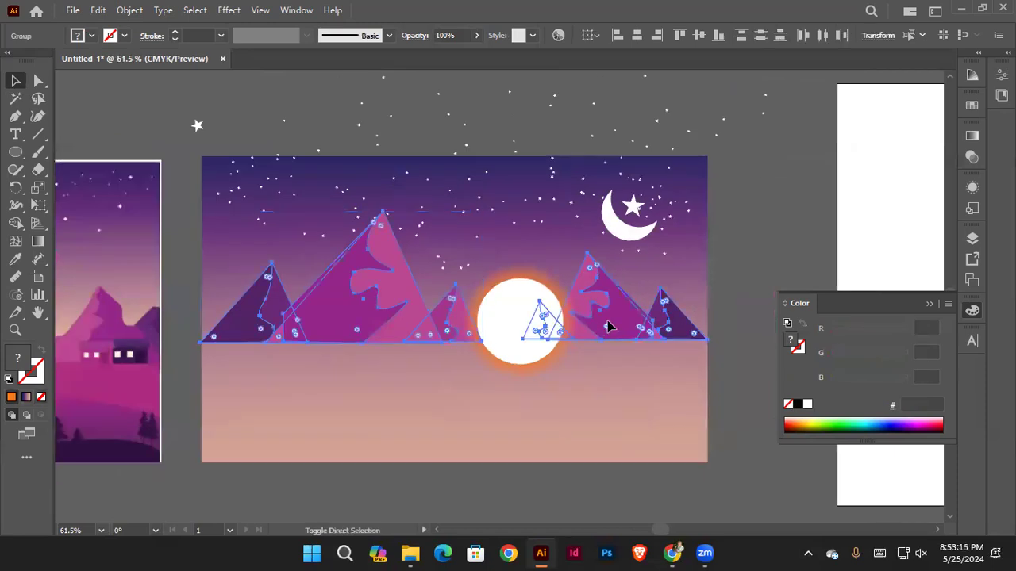
pyautogui.click(606, 358)
pyautogui.moveTo(468, 361); pyautogui.dragTo(595, 362)
pyautogui.scroll(-1, 597, 359)
# Step: Move the background gradient's peach stop up to about 72% and its purple middle stop slightly upward
pyautogui.click(622, 426)
pyautogui.click(517, 385)
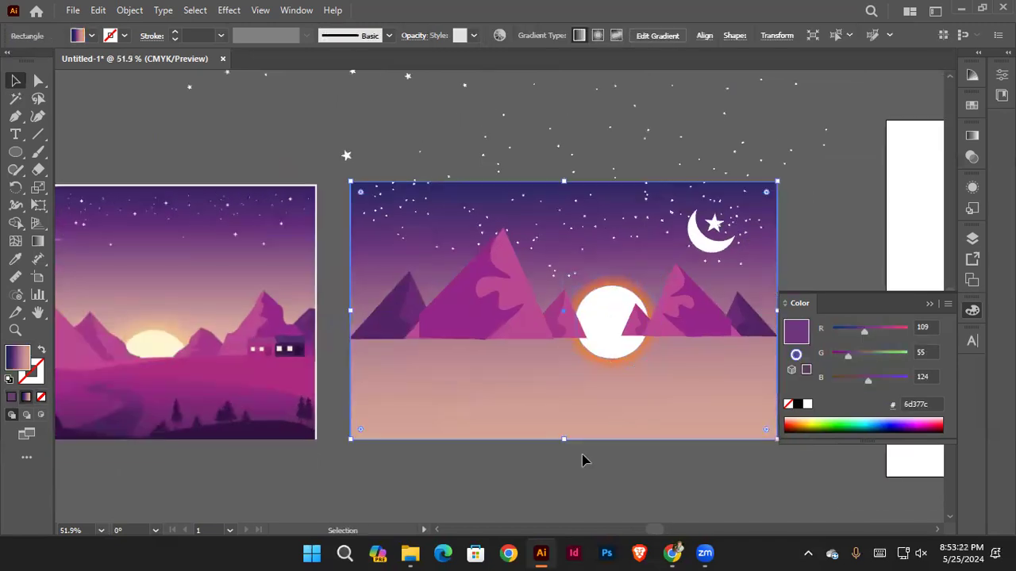
pyautogui.click(543, 441)
pyautogui.click(499, 352)
pyautogui.scroll(-2, 499, 352)
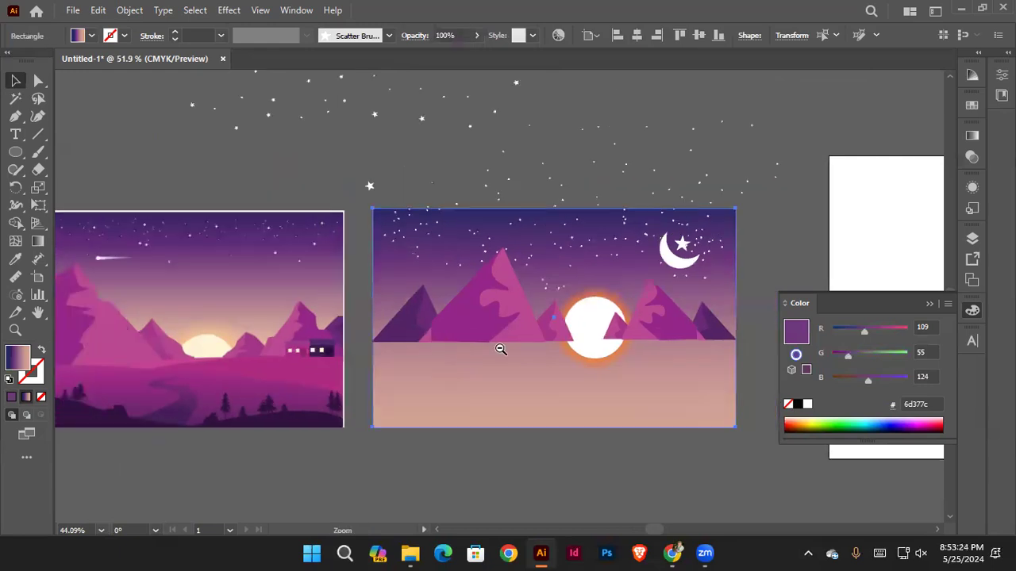
pyautogui.click(37, 241)
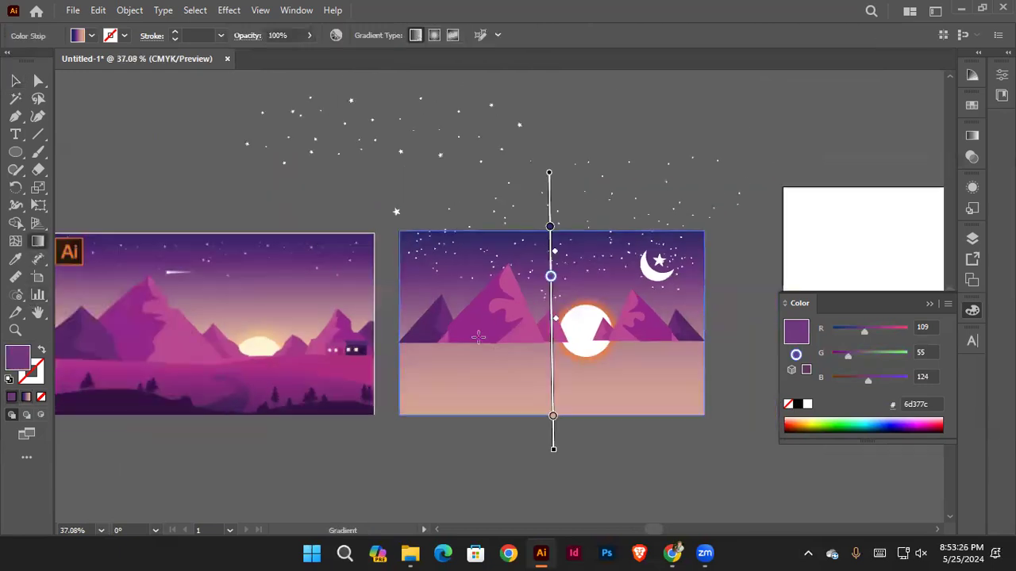
pyautogui.moveTo(554, 415); pyautogui.dragTo(553, 369)
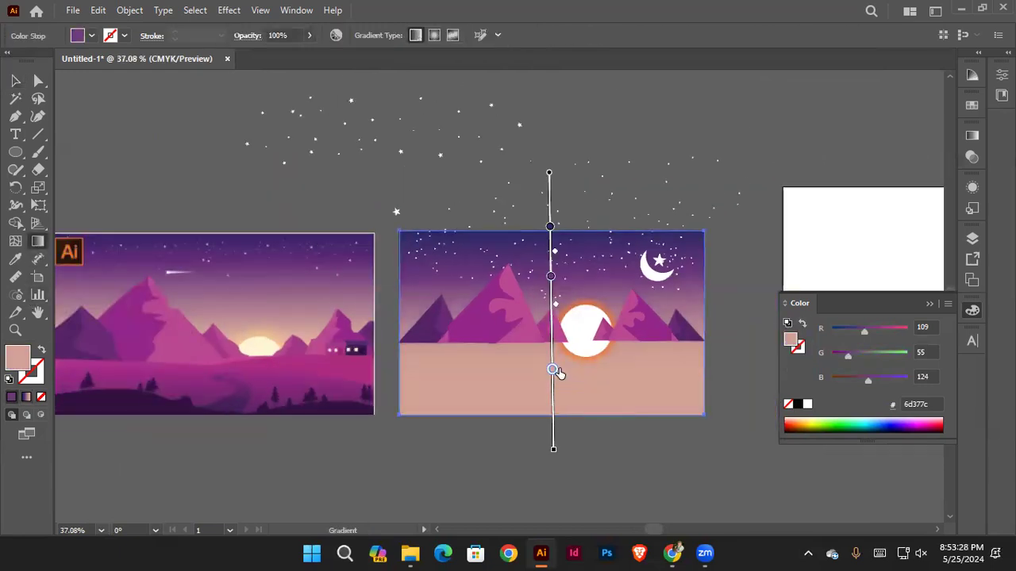
pyautogui.moveTo(551, 276); pyautogui.dragTo(552, 270)
pyautogui.click(551, 270)
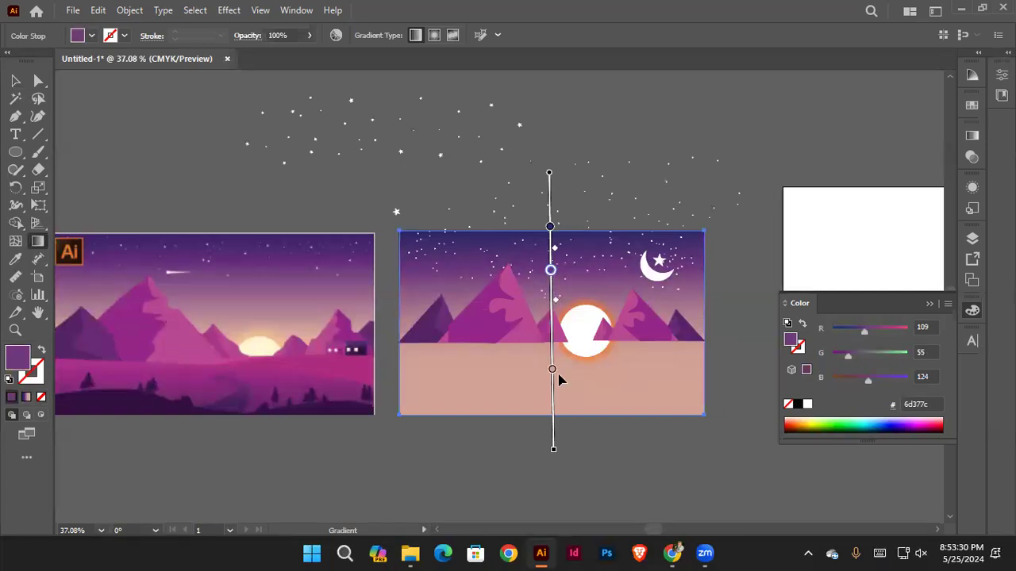
# Step: Recolor the background gradient's peach stop to a sandy tan, RGB 212, 179, 130 (d4b382)
pyautogui.doubleClick(553, 371)
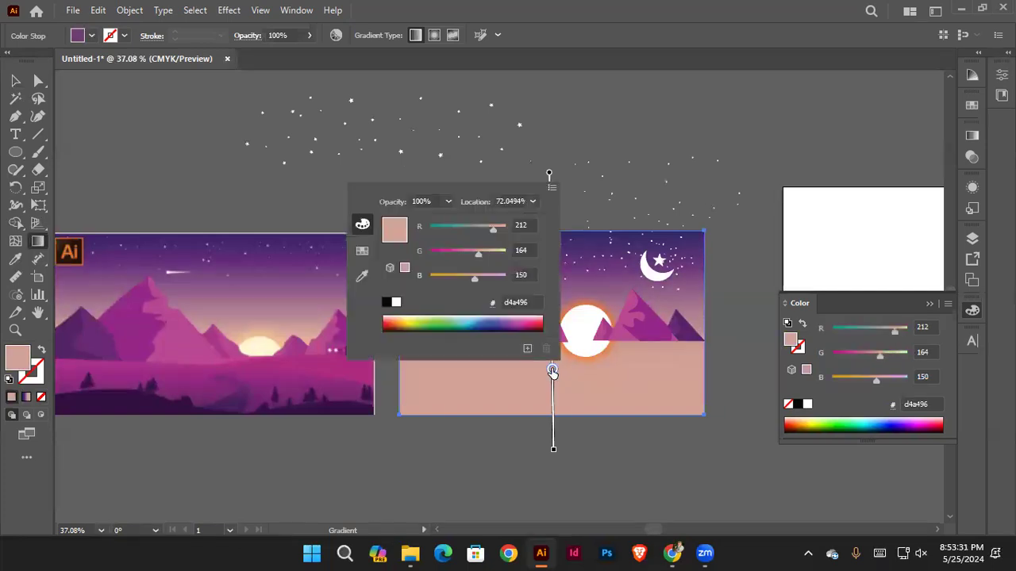
pyautogui.click(488, 255)
pyautogui.click(481, 254)
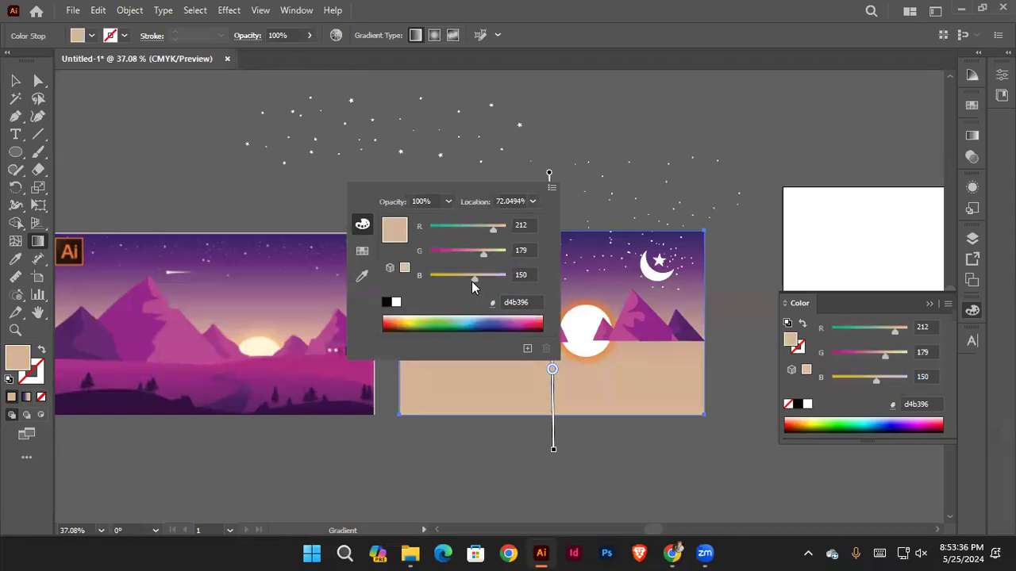
pyautogui.click(553, 371)
pyautogui.doubleClick(552, 371)
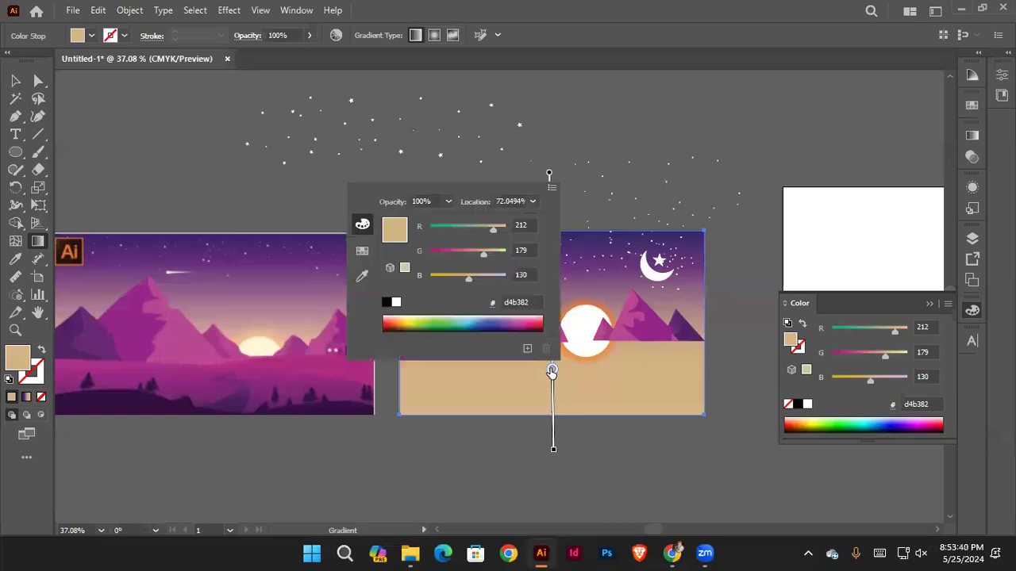
pyautogui.click(552, 371)
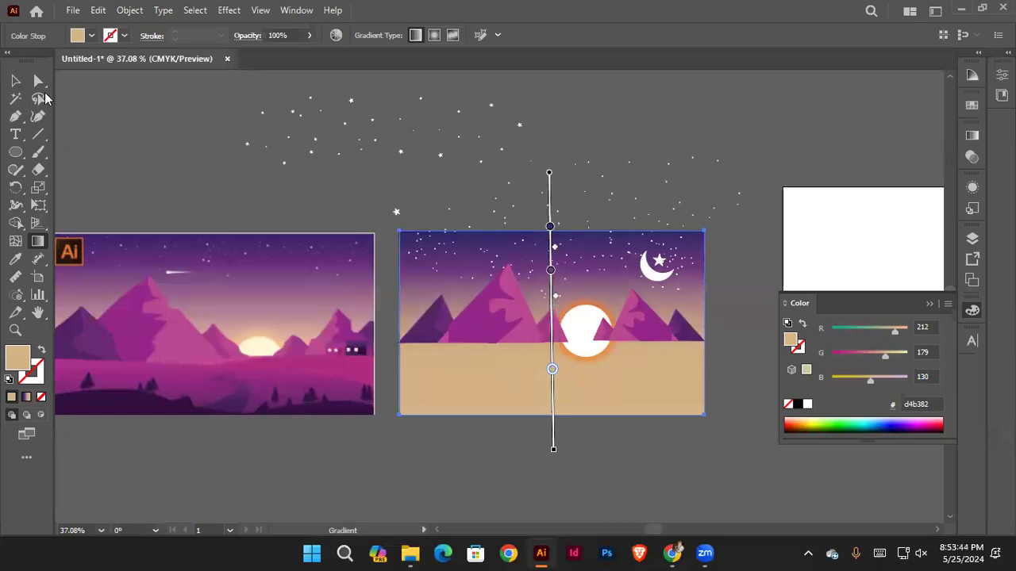
pyautogui.click(15, 80)
pyautogui.click(585, 431)
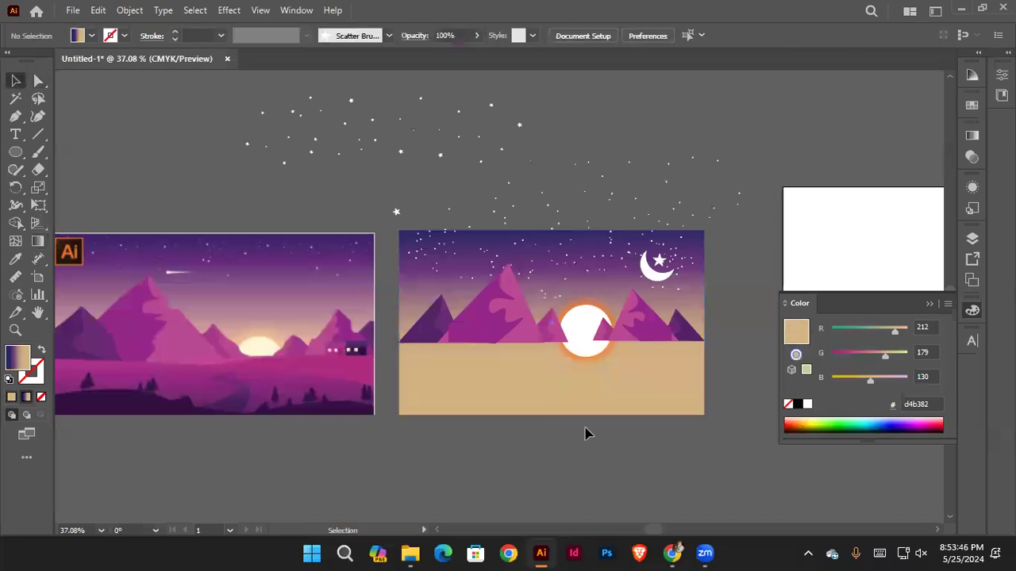
# Step: Draw a wide, flattened ellipse below the mountains, extending past the scene's edge over the reference image
pyautogui.moveTo(431, 379); pyautogui.dragTo(475, 366)
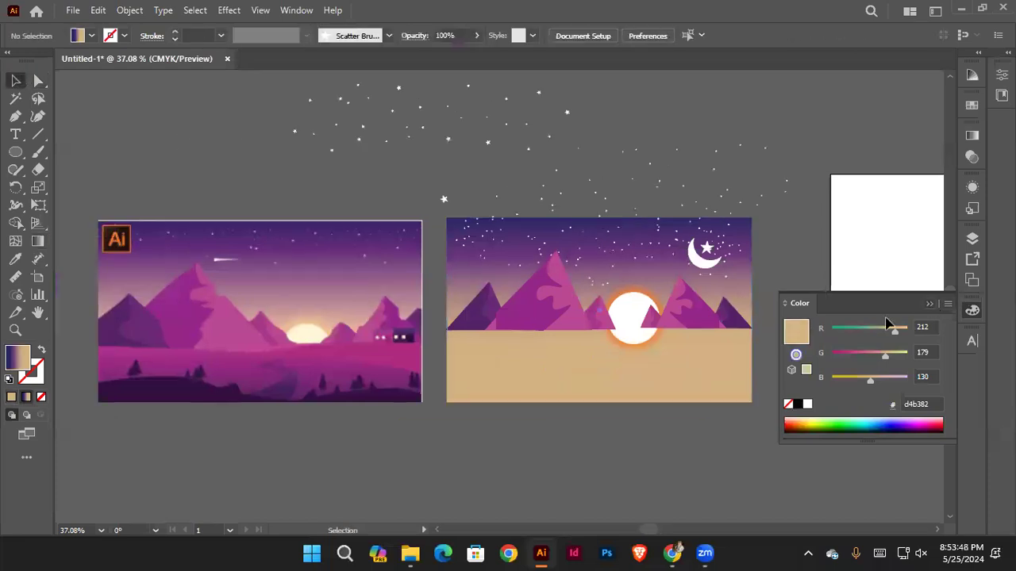
pyautogui.click(941, 304)
pyautogui.click(15, 151)
pyautogui.moveTo(325, 297); pyautogui.dragTo(664, 397)
pyautogui.moveTo(750, 450)
pyautogui.mouseDown()
pyautogui.moveTo(717, 463)
pyautogui.moveTo(707, 482)
pyautogui.mouseUp()
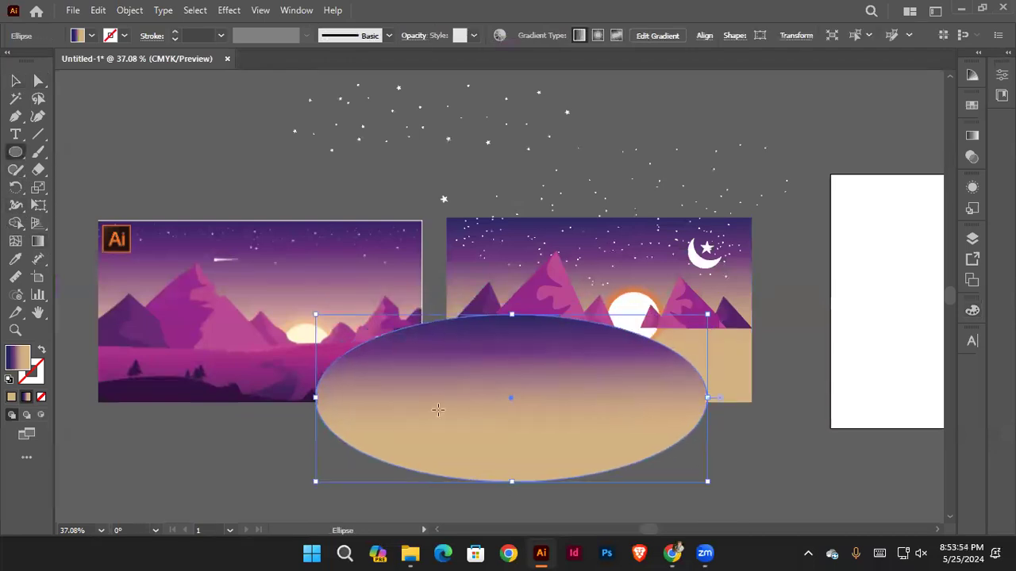
pyautogui.moveTo(511, 483); pyautogui.dragTo(511, 453)
pyautogui.click(15, 80)
pyautogui.hotkey('ctrl', 'shift', 'a')
# Step: Restack the ellipse so it sits behind the mountains but in front of the sun
pyautogui.click(482, 441)
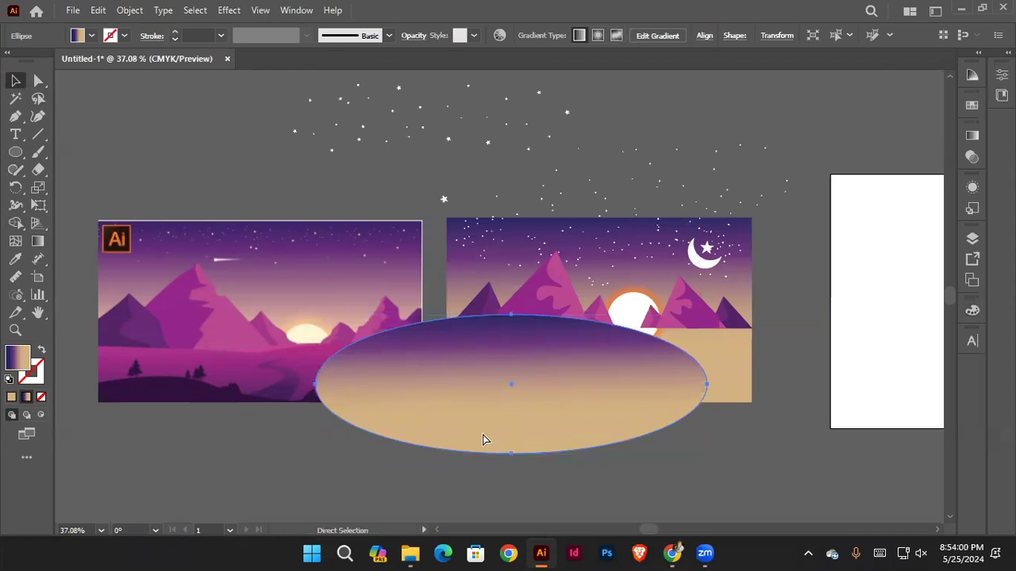
pyautogui.hotkey('ctrl', 'shift', '[')
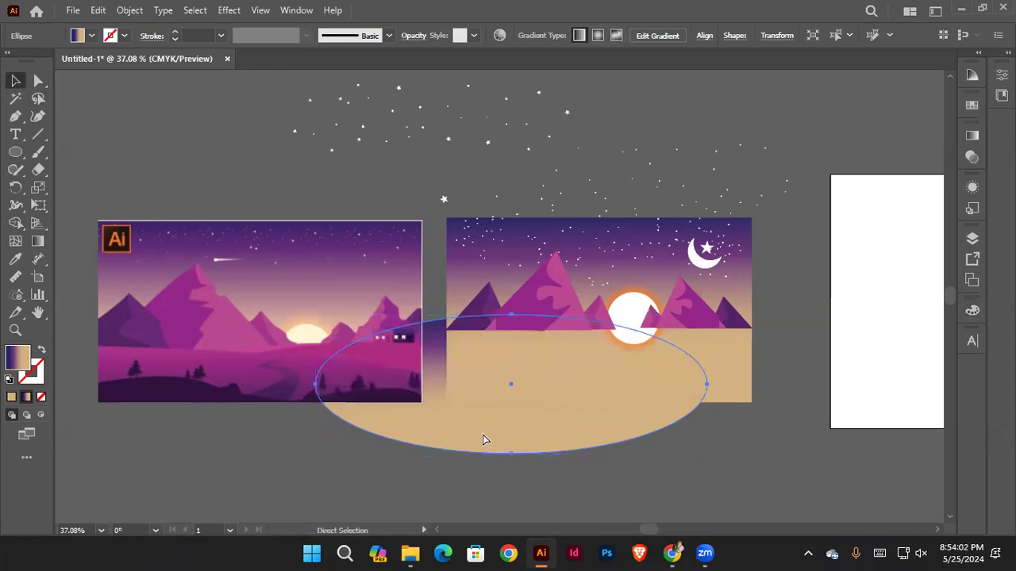
pyautogui.hotkey('ctrl', ']')
pyautogui.hotkey('ctrl', ']')
pyautogui.hotkey('ctrl', ']')
pyautogui.press('ctrl')
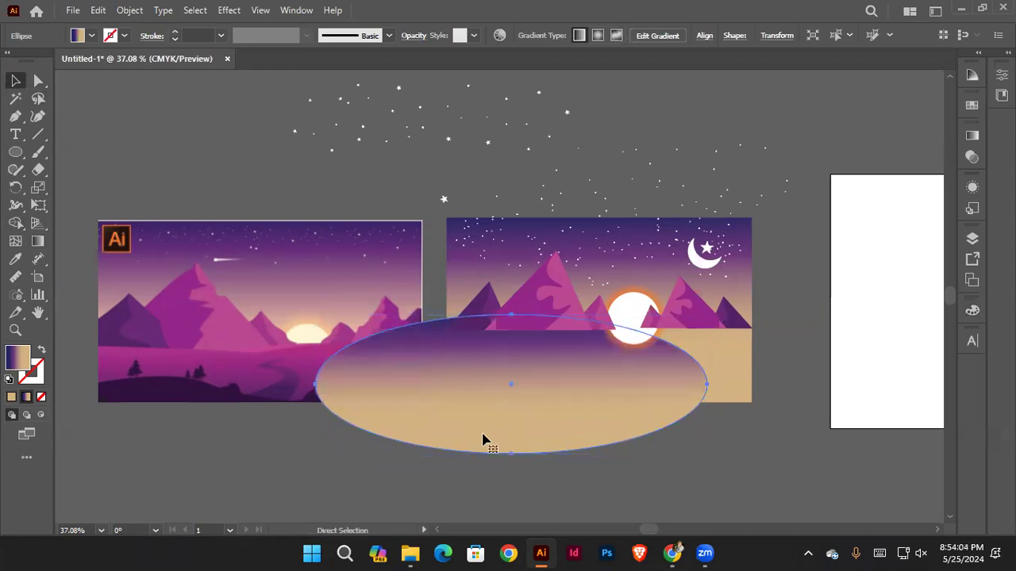
pyautogui.hotkey('ctrl', ']')
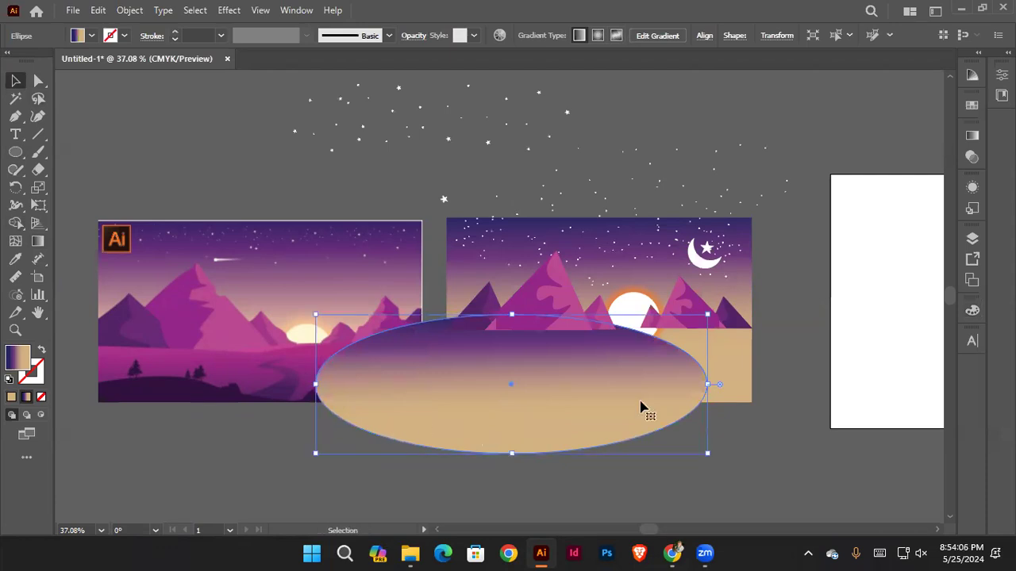
pyautogui.click(758, 470)
# Step: Tilt the ellipse slightly clockwise, widen it and shift it toward the scene's far edge as sloping ground
pyautogui.hotkey('ctrl', 'space')
pyautogui.moveTo(619, 333); pyautogui.dragTo(644, 343)
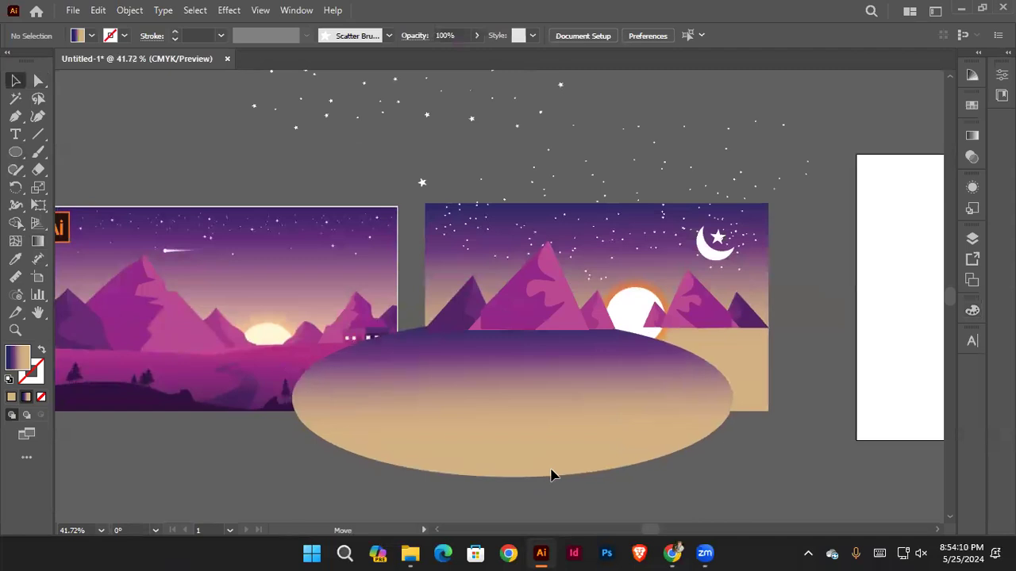
pyautogui.click(524, 405)
pyautogui.scroll(-1, 556, 408)
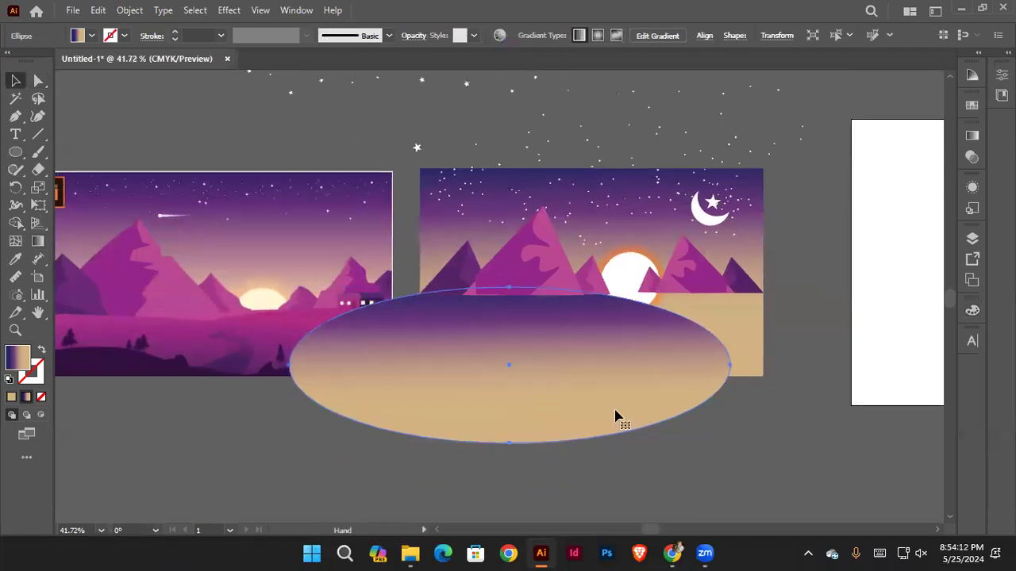
pyautogui.moveTo(737, 365); pyautogui.dragTo(715, 351)
pyautogui.moveTo(762, 283); pyautogui.dragTo(698, 397)
pyautogui.moveTo(698, 397); pyautogui.dragTo(721, 402)
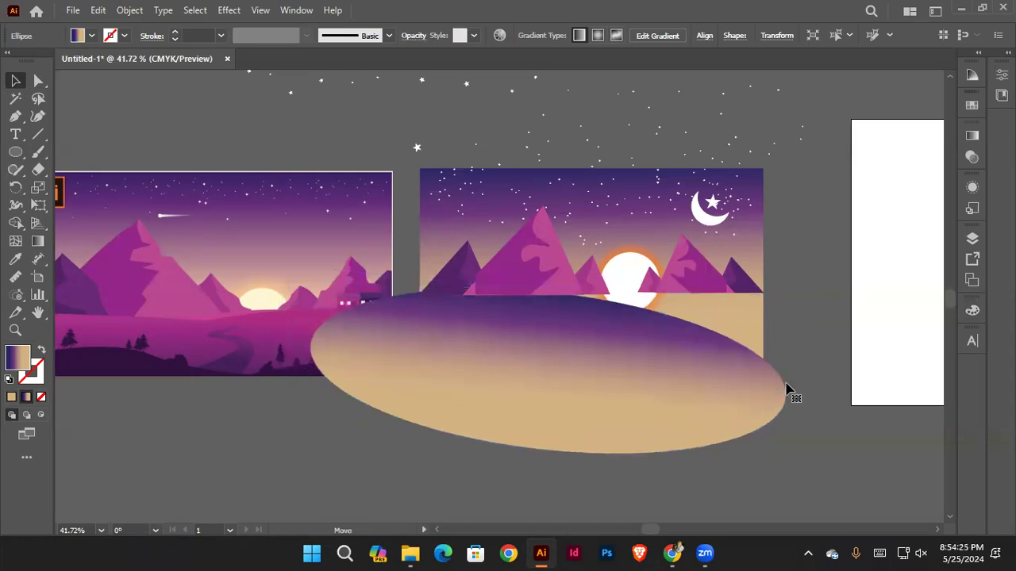
pyautogui.moveTo(789, 390); pyautogui.dragTo(832, 383)
pyautogui.hotkey('ctrl', 'shift', 'a')
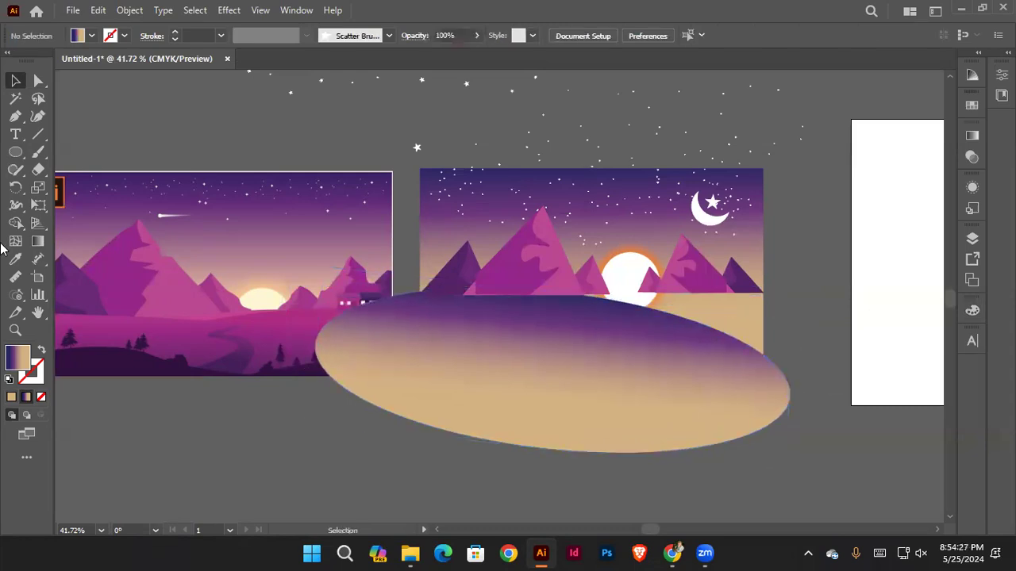
# Step: Recolor the tan stop of the ellipse's gradient with the magenta sampled from the large mountain
pyautogui.click(561, 367)
pyautogui.click(38, 242)
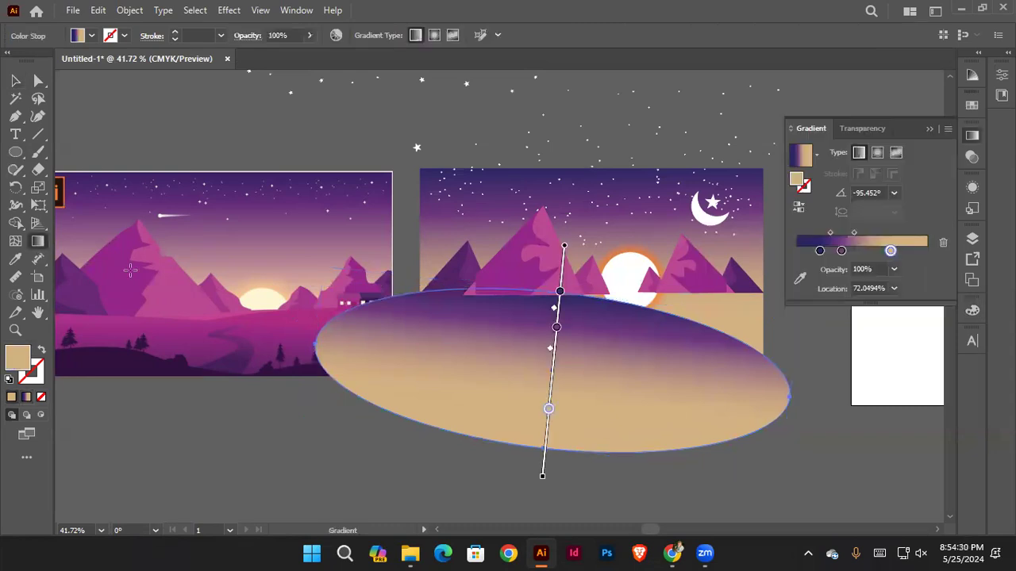
pyautogui.click(548, 410)
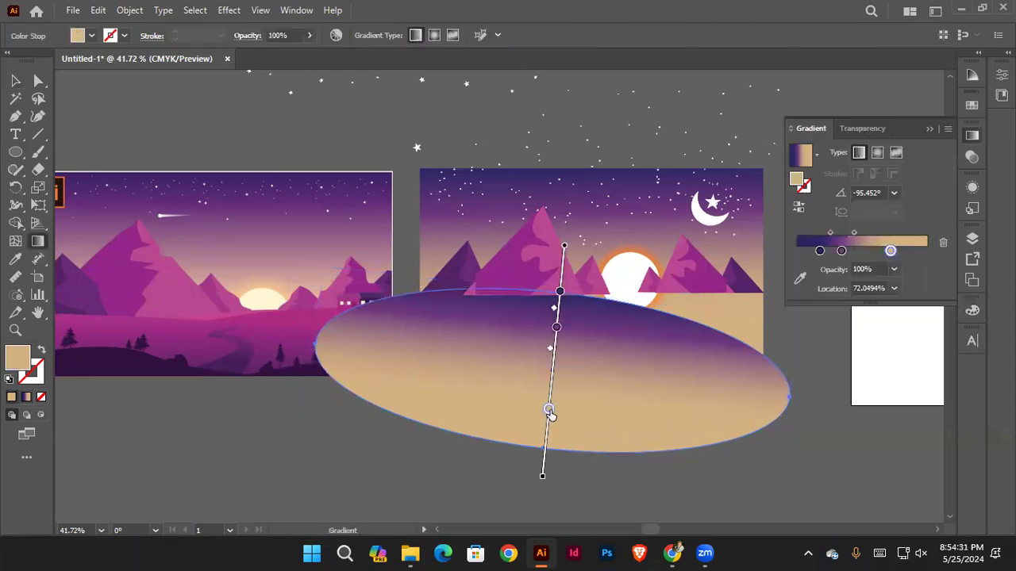
pyautogui.click(801, 280)
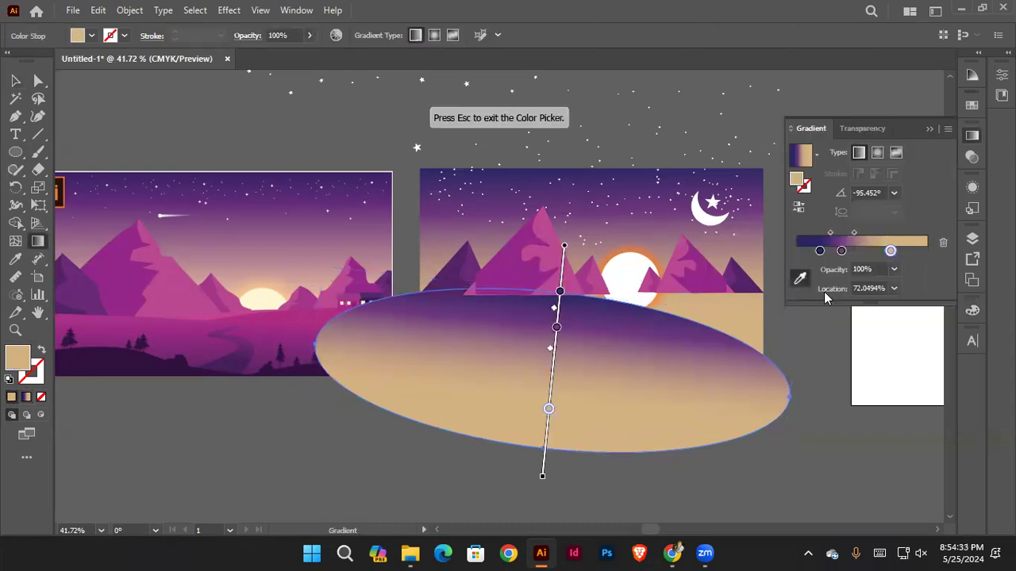
pyautogui.click(542, 264)
pyautogui.press('Escape')
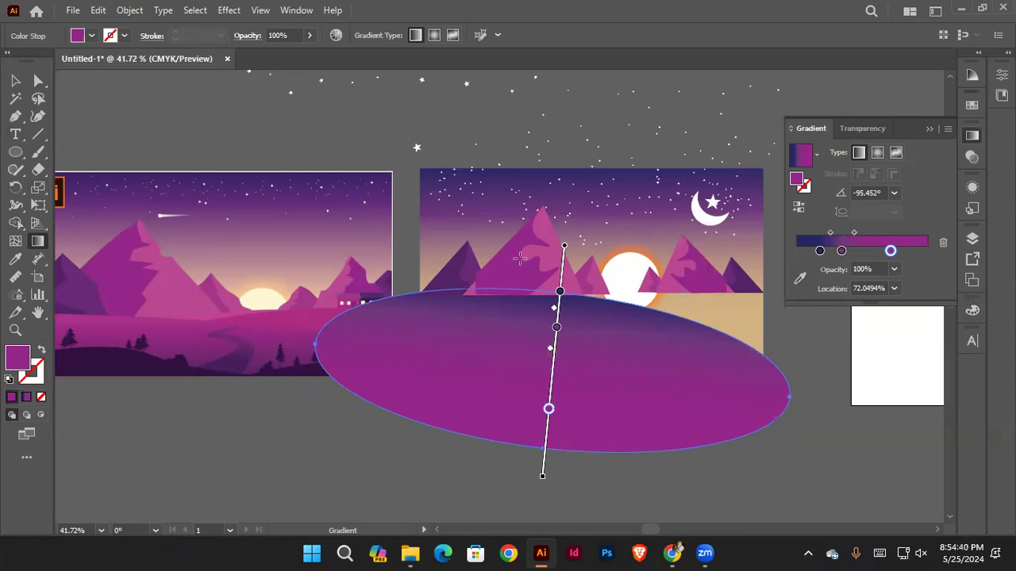
# Step: Redraw the ellipse's gradient at about -91.4° and reverse it, placing the magenta stop at about 29.5% and the middle stop at about 58.9%
pyautogui.moveTo(540, 238)
pyautogui.mouseDown()
pyautogui.moveTo(538, 500)
pyautogui.moveTo(550, 509)
pyautogui.mouseUp()
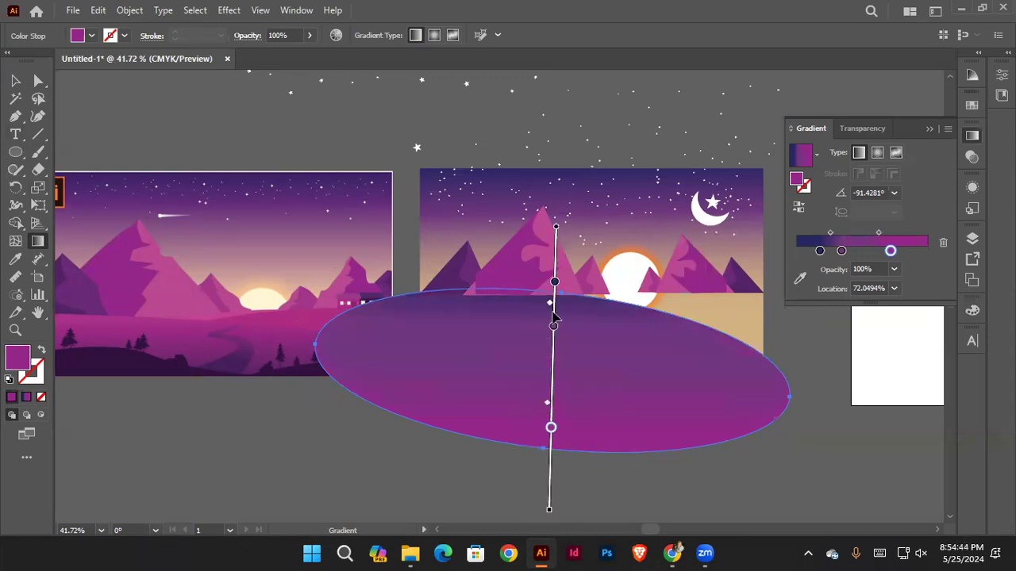
pyautogui.moveTo(553, 327); pyautogui.dragTo(553, 344)
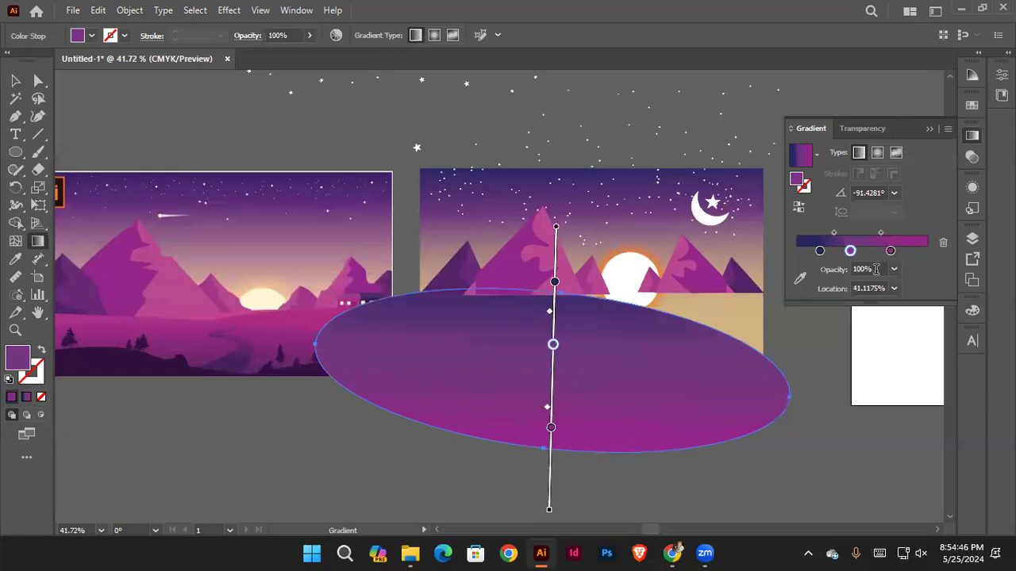
pyautogui.click(799, 208)
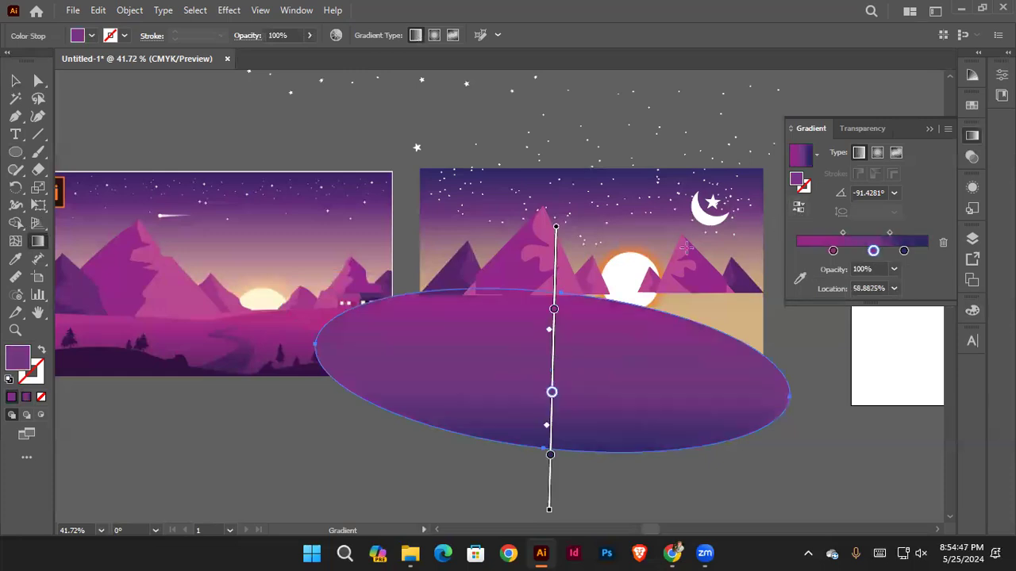
pyautogui.click(554, 308)
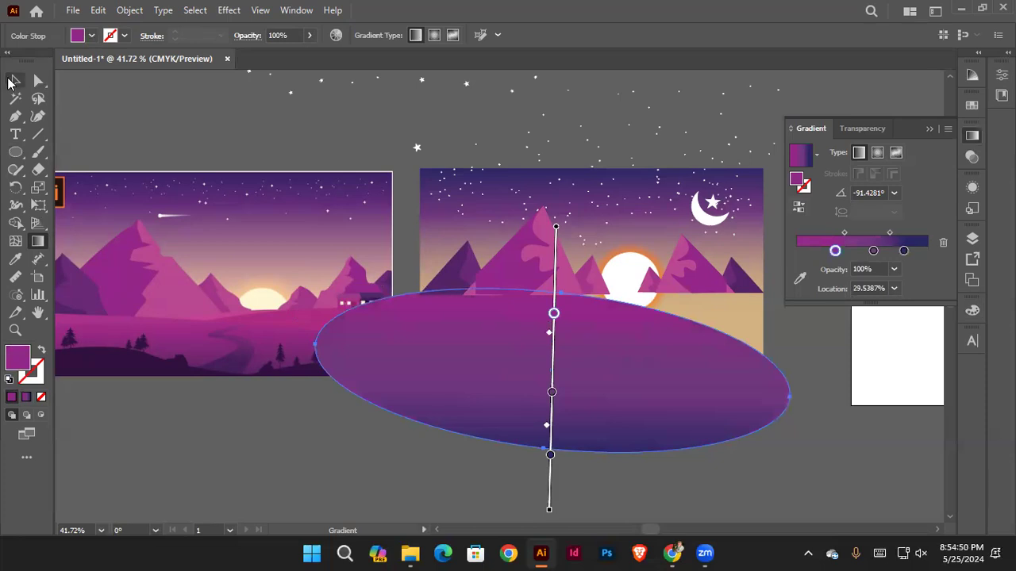
# Step: Create a vertically reflected copy of the ground ellipse and shift it toward the scene's right side, overlapping the original
pyautogui.press('v')
pyautogui.click(248, 101)
pyautogui.click(524, 392)
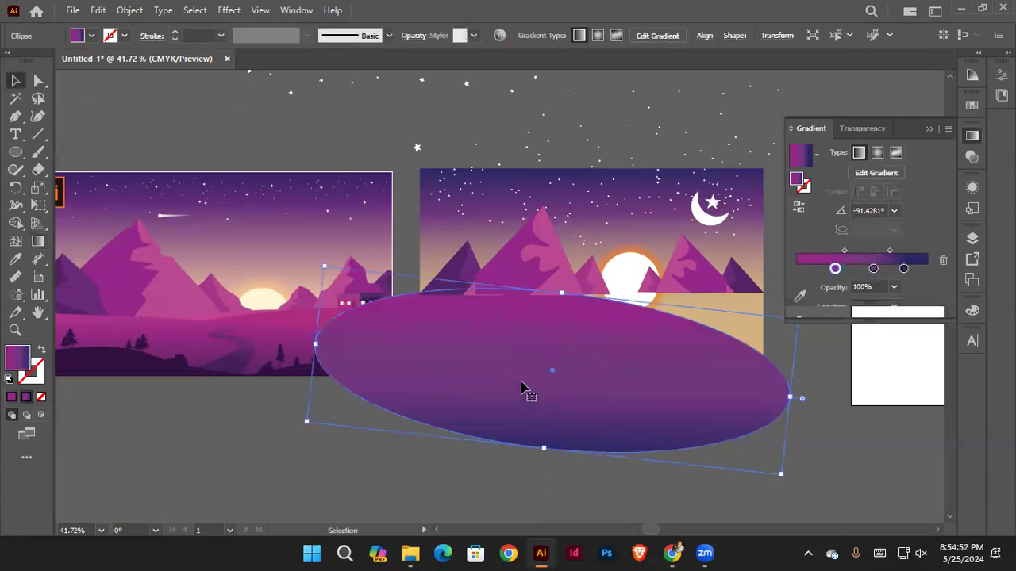
pyautogui.moveTo(563, 350); pyautogui.dragTo(479, 343)
pyautogui.rightClick(469, 344)
pyautogui.moveTo(503, 449)
pyautogui.click(667, 364)
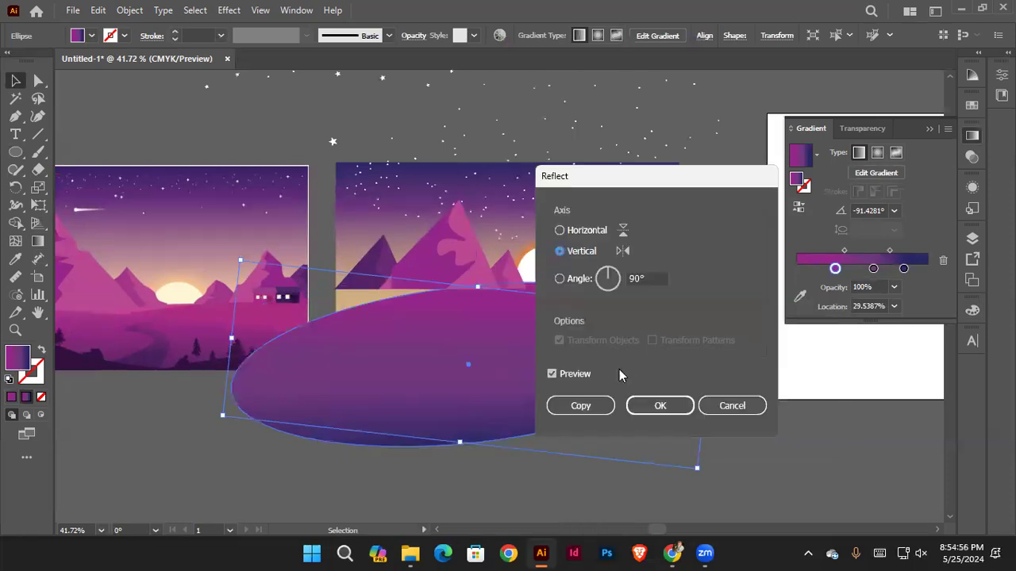
pyautogui.click(604, 404)
pyautogui.moveTo(558, 370); pyautogui.dragTo(634, 373)
# Step: Restack the two ground ellipses in front of the sun, with the original above the mirrored copy
pyautogui.press('a')
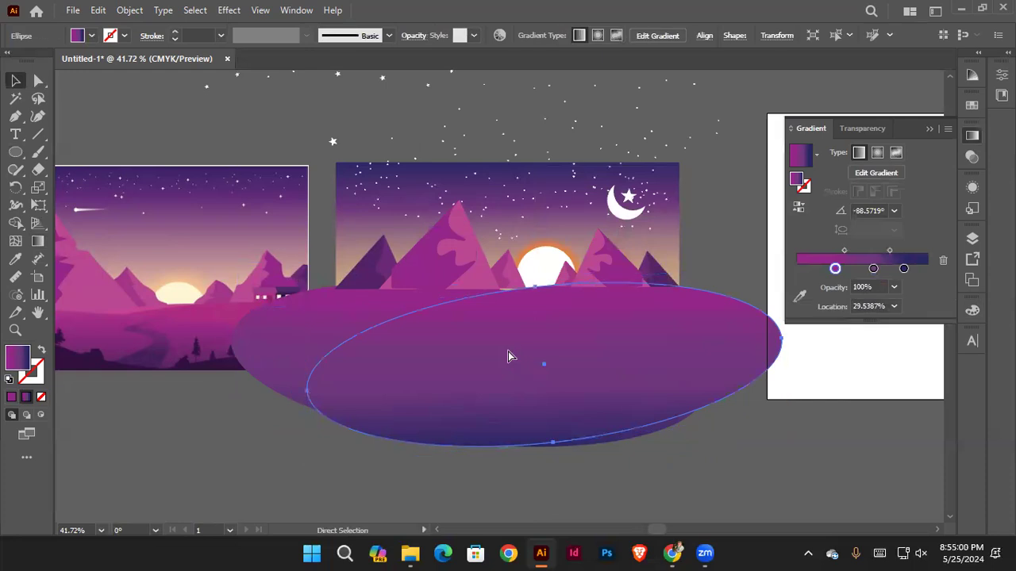
pyautogui.hotkey('ctrl', '[')
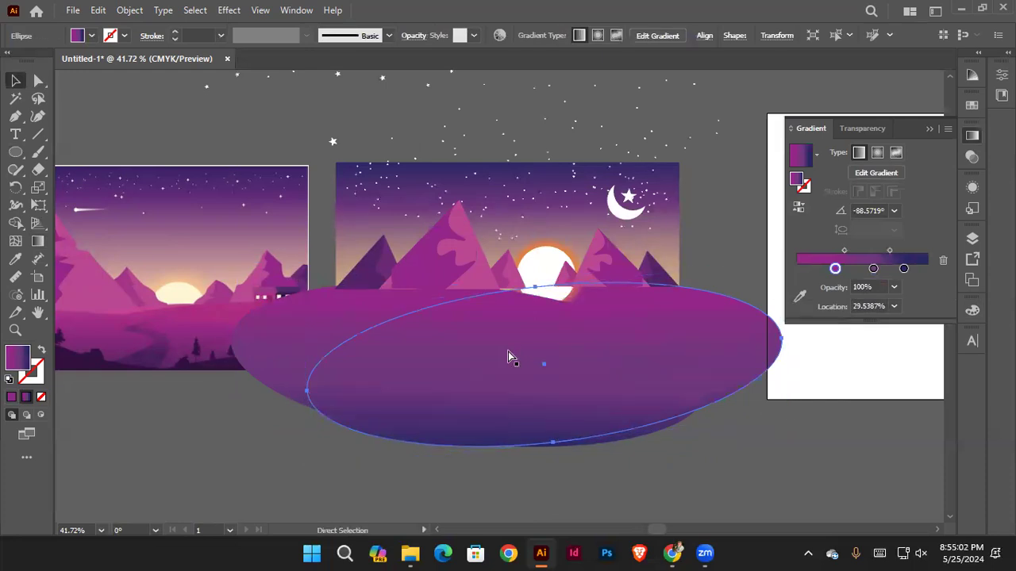
pyautogui.hotkey('ctrl', 'shift', ']')
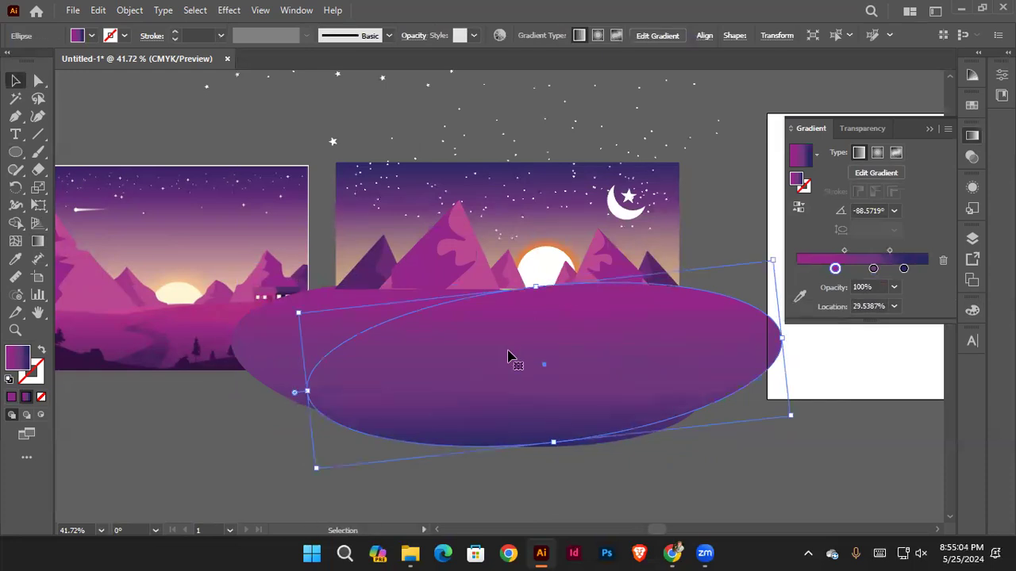
pyautogui.click(274, 356)
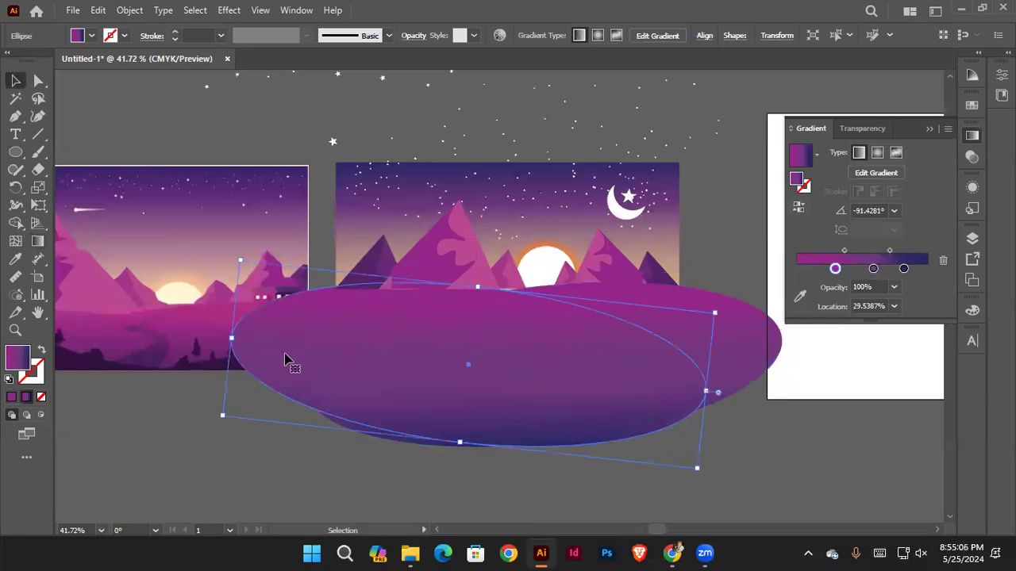
pyautogui.press('ctrl')
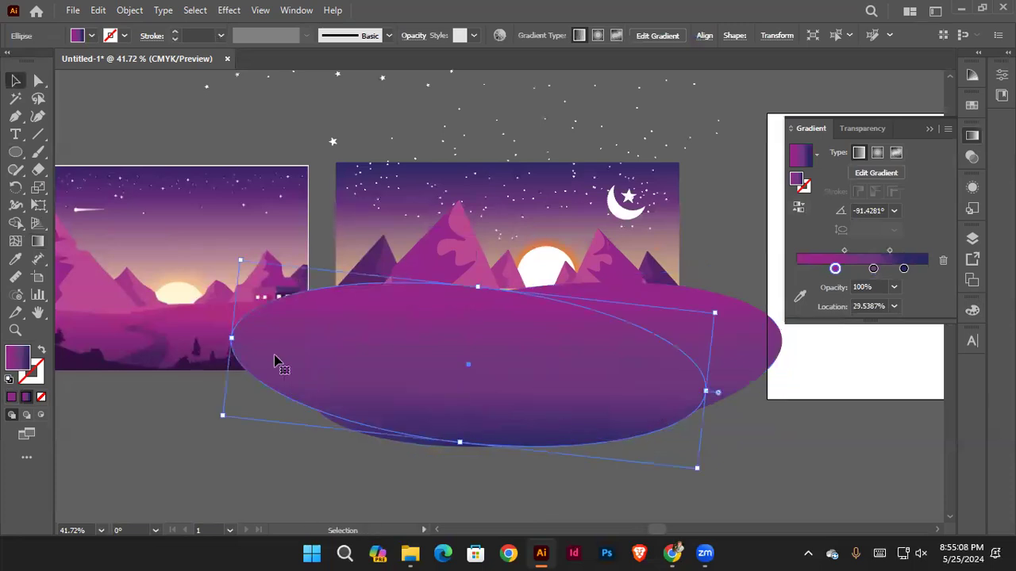
pyautogui.click(783, 485)
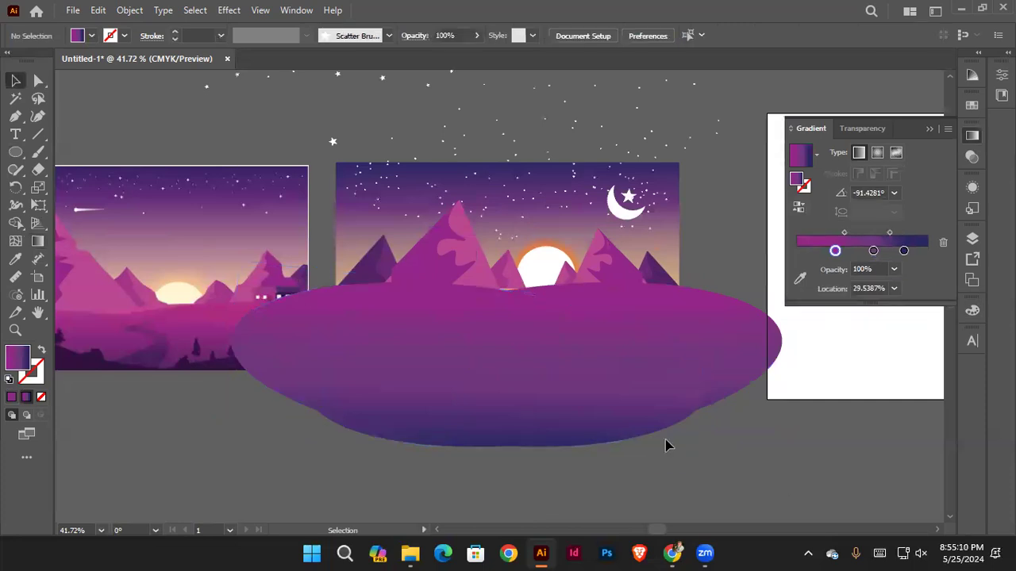
# Step: Shift the mirrored ellipse slightly farther outward beyond the scene's right edge
pyautogui.scroll(2, 524, 270)
pyautogui.moveTo(531, 350); pyautogui.dragTo(555, 363)
pyautogui.click(560, 373)
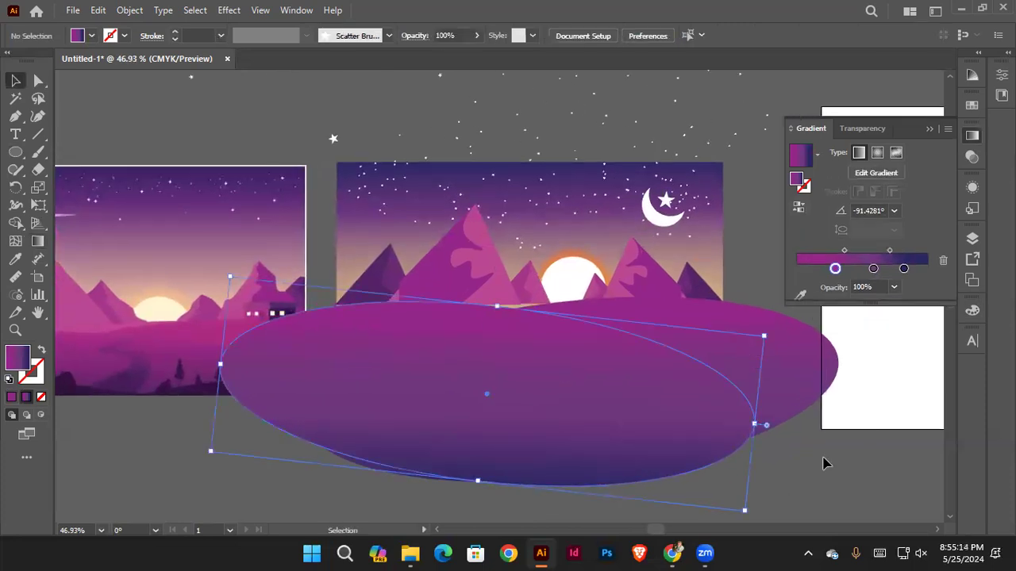
pyautogui.hotkey('ctrl', 'shift', 'a')
pyautogui.moveTo(808, 373); pyautogui.dragTo(843, 373)
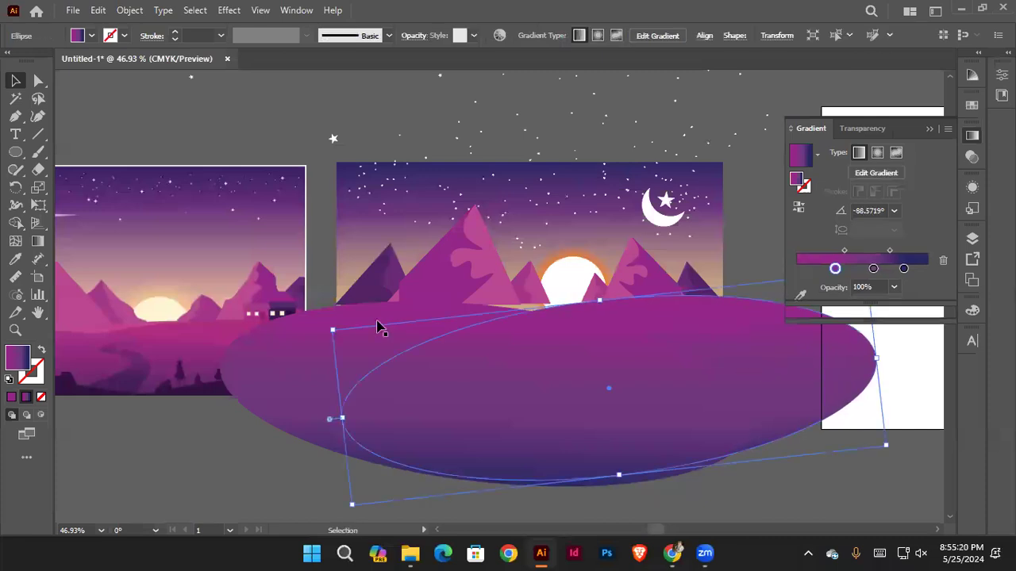
# Step: Recolor the navy stop of the mirrored ellipse's gradient with magenta sampled from the reference image's ground
pyautogui.click(37, 240)
pyautogui.click(610, 482)
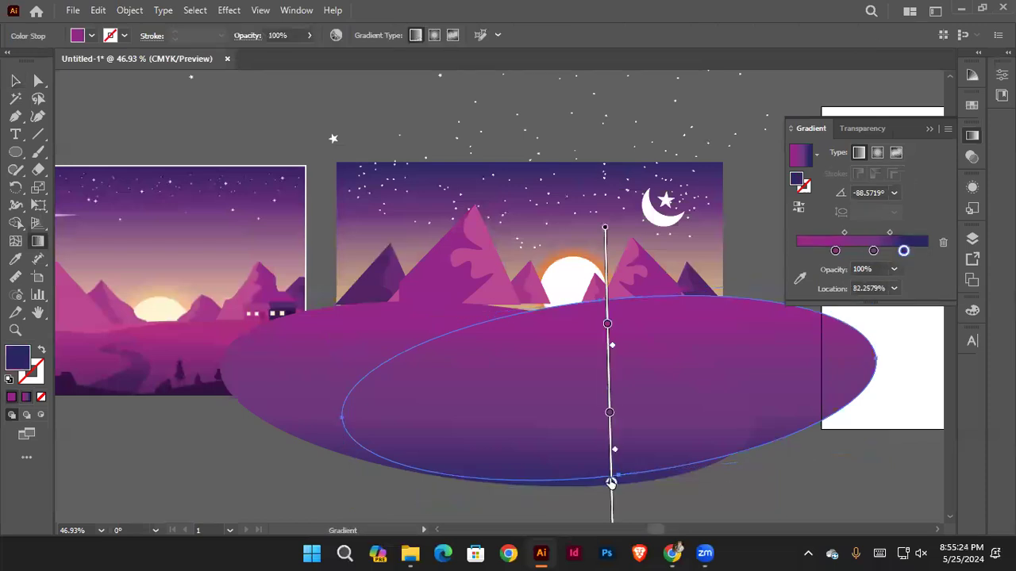
pyautogui.click(800, 278)
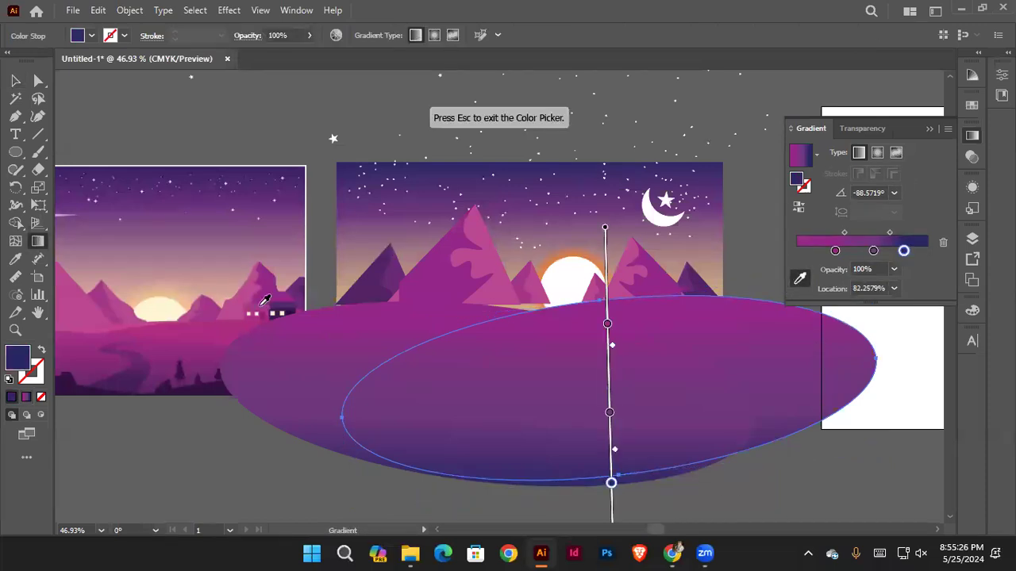
pyautogui.click(230, 326)
pyautogui.press('Escape')
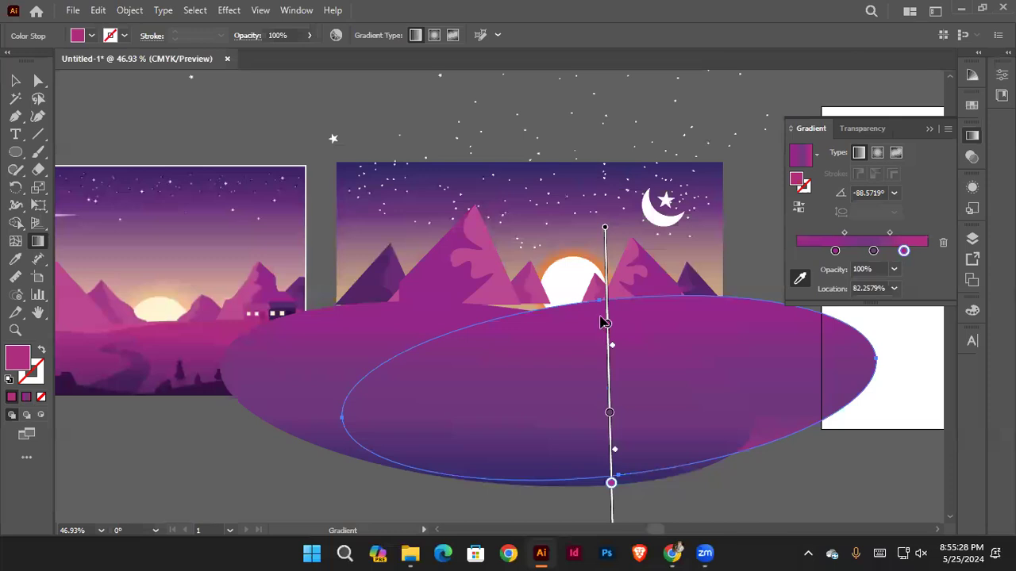
# Step: Move the mirrored ellipse's first gradient stop near the start, the middle stop to about 12.7%, and pull the end stop inward
pyautogui.moveTo(607, 321); pyautogui.dragTo(606, 252)
pyautogui.moveTo(609, 411); pyautogui.dragTo(606, 253)
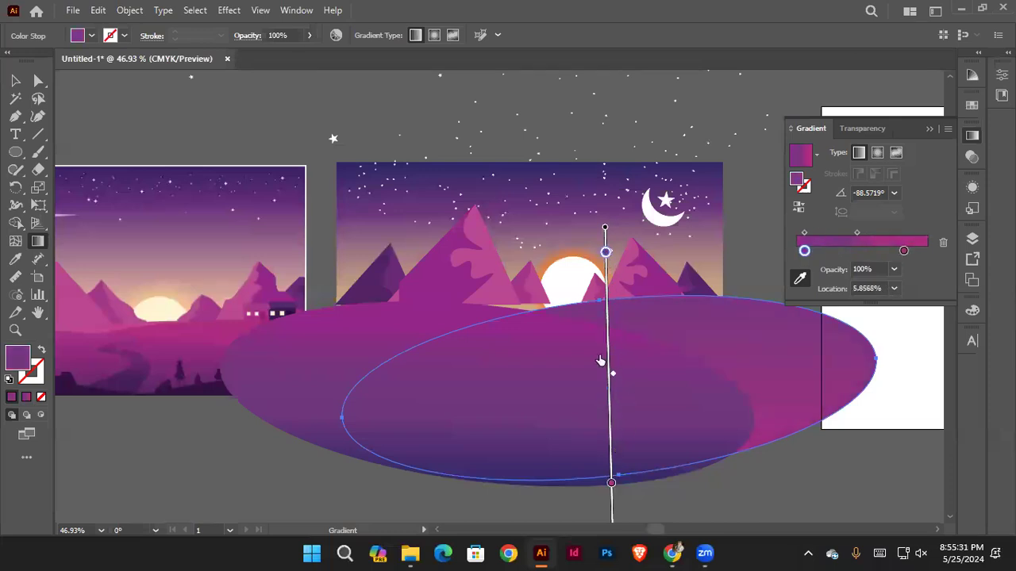
pyautogui.moveTo(601, 361); pyautogui.dragTo(608, 355)
pyautogui.click(605, 273)
# Step: Recolor the purple stop at about 12.7% with magenta sampled from the reference image's ground and deselect the ellipse
pyautogui.doubleClick(606, 273)
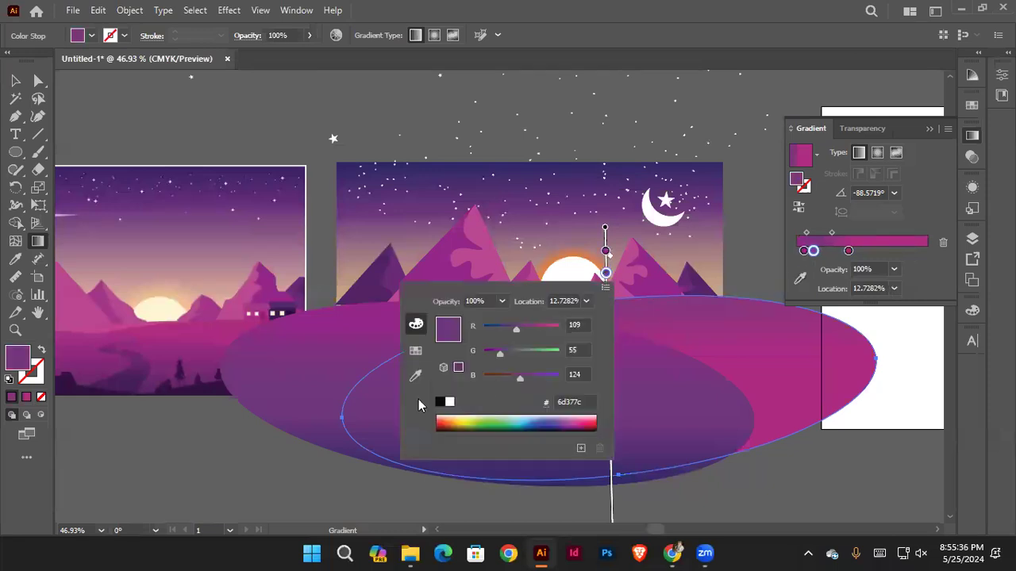
pyautogui.click(415, 375)
pyautogui.click(233, 314)
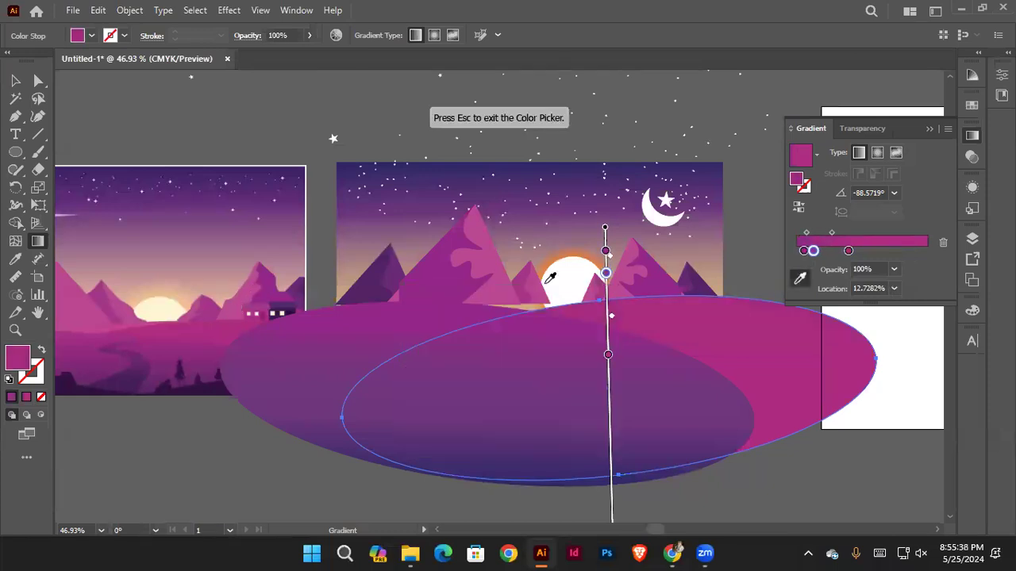
pyautogui.press('Escape')
pyautogui.press('v')
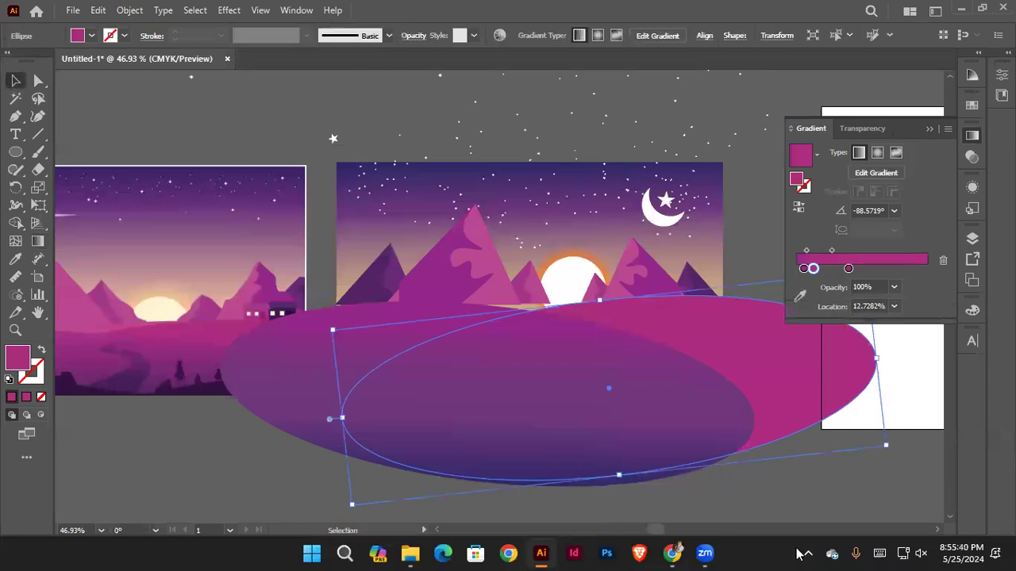
pyautogui.click(330, 159)
# Step: Draw a closed triangle with the Pen tool over the gap between the ellipses beneath the large mountain and the sun
pyautogui.moveTo(544, 258); pyautogui.dragTo(701, 373)
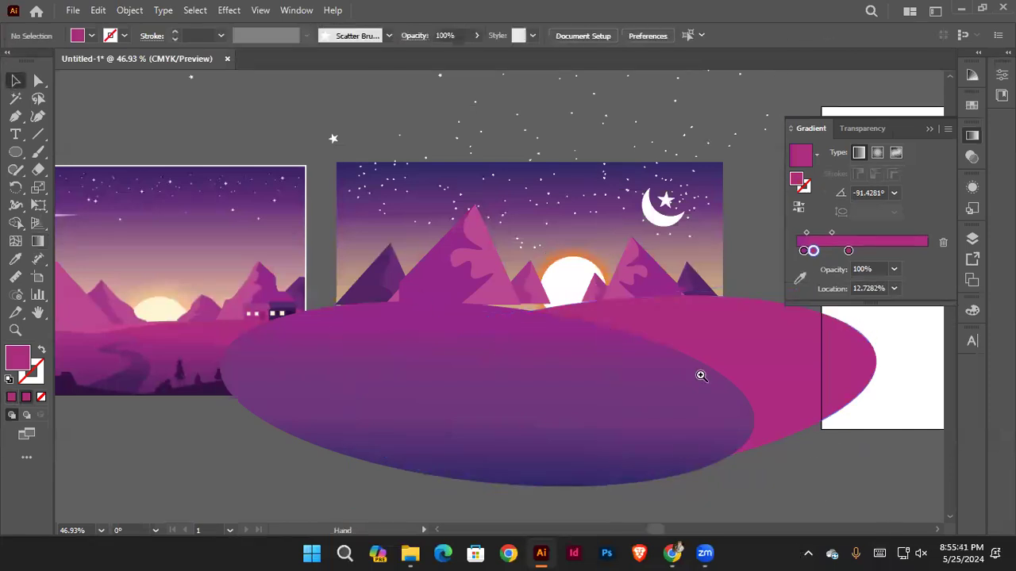
pyautogui.click(15, 116)
pyautogui.scroll(1, 285, 373)
pyautogui.click(269, 373)
pyautogui.click(680, 364)
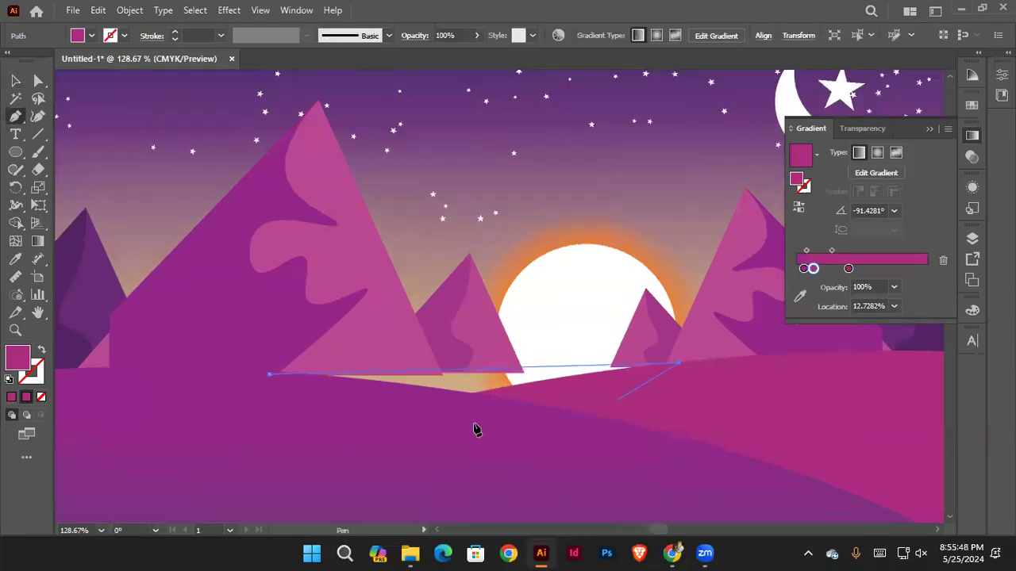
pyautogui.click(461, 429)
pyautogui.click(270, 375)
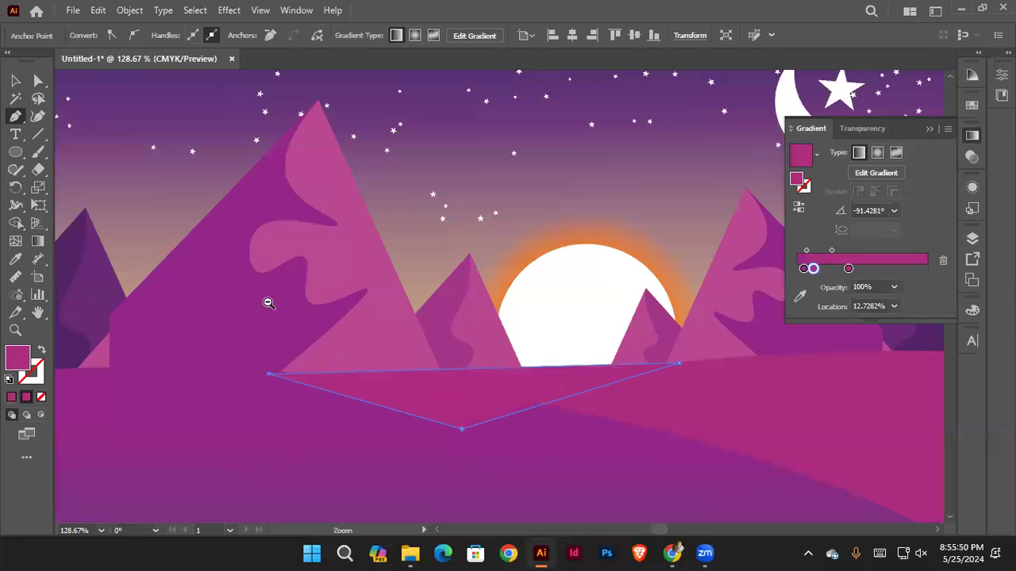
# Step: Fill the triangle with a dusty pink sampled from the scene
pyautogui.scroll(-5, 397, 297)
pyautogui.click(15, 259)
pyautogui.click(410, 334)
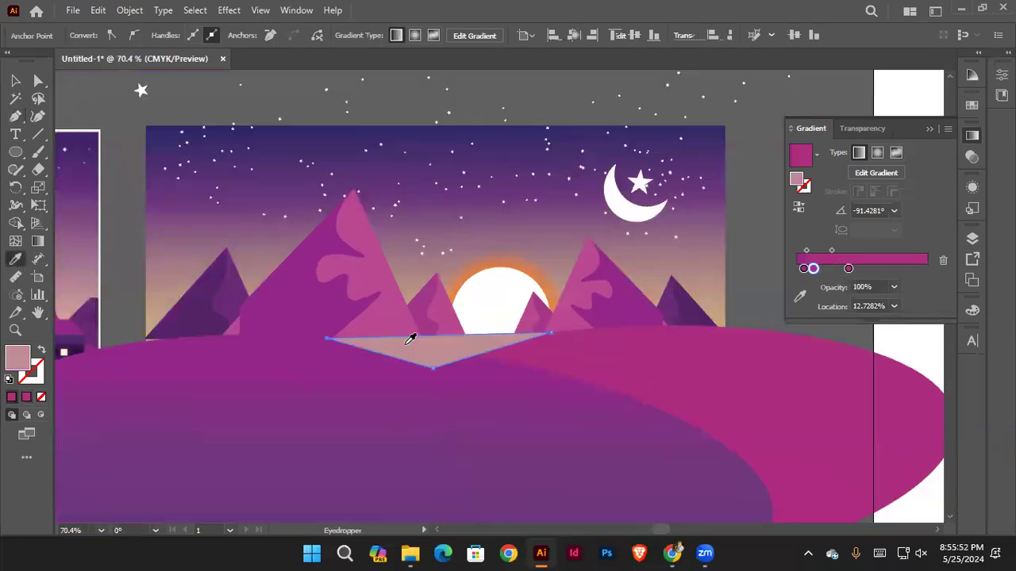
pyautogui.scroll(1, 447, 340)
pyautogui.click(15, 80)
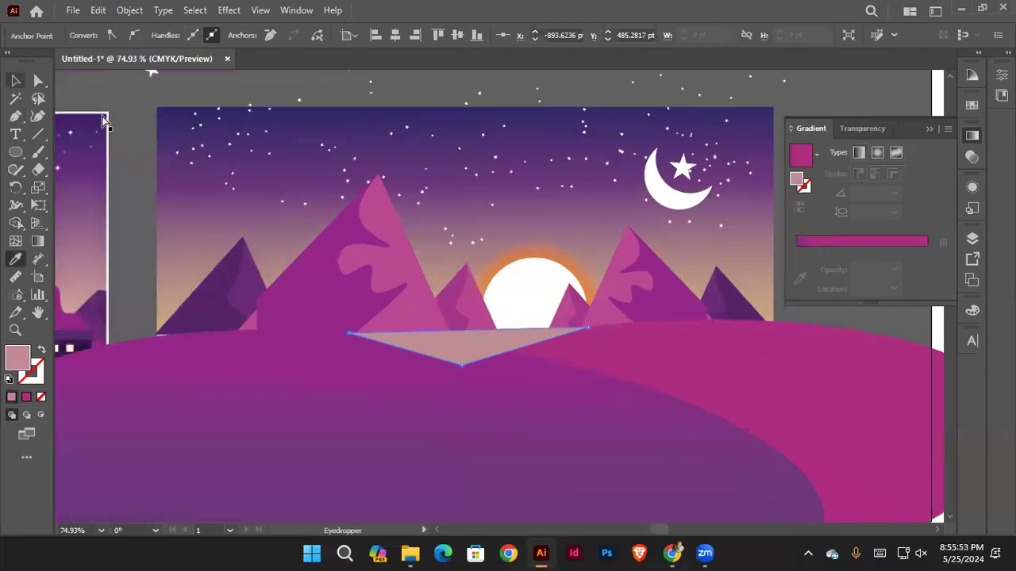
# Step: Bring both ground ellipses in front of the gap-filling triangle and deselect them
pyautogui.scroll(-3, 601, 444)
pyautogui.click(461, 363)
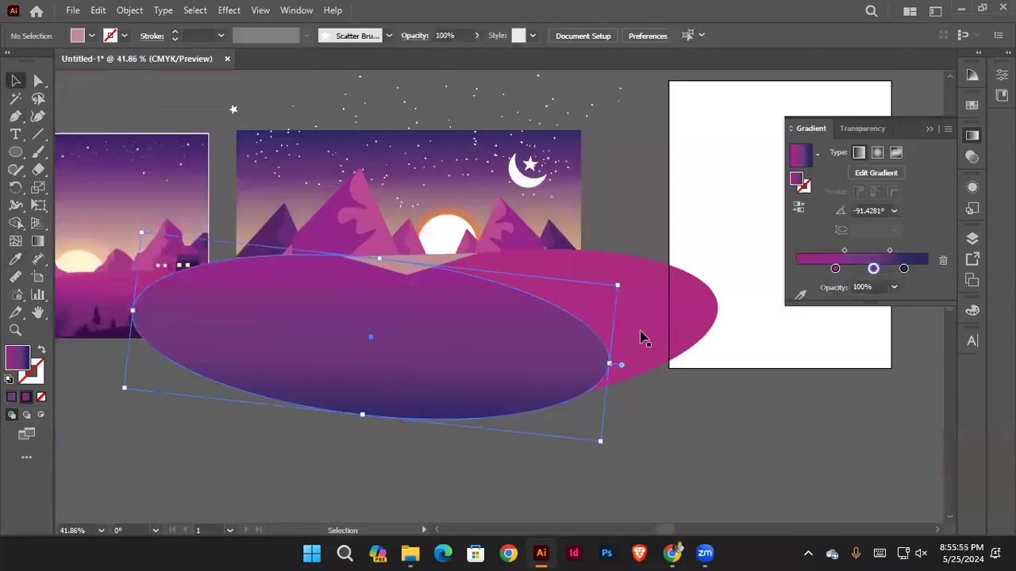
pyautogui.click(641, 338)
pyautogui.keyDown('shift'); pyautogui.click(642, 337); pyautogui.keyUp('shift')
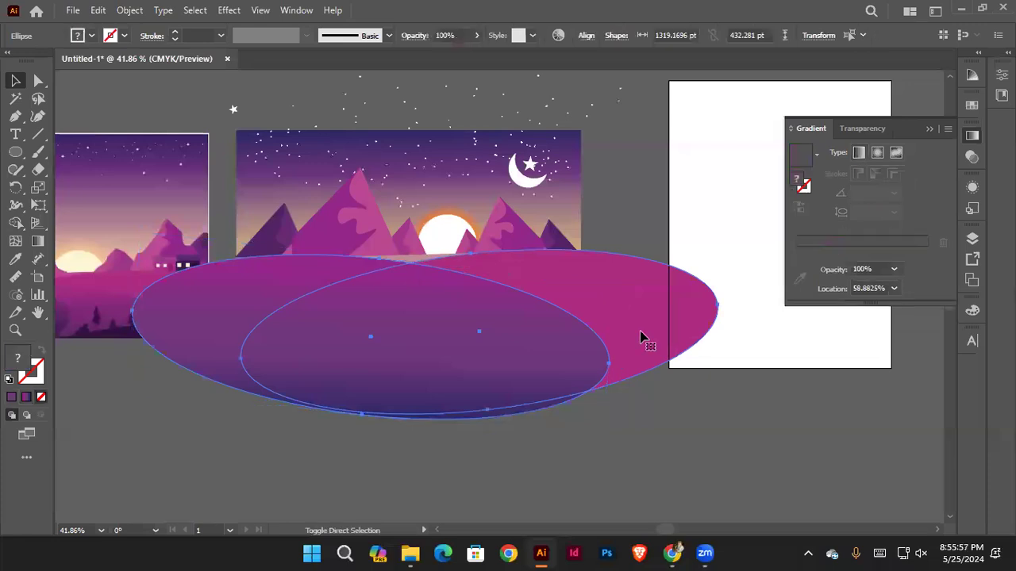
pyautogui.hotkey('ctrl', 'shift', 'a')
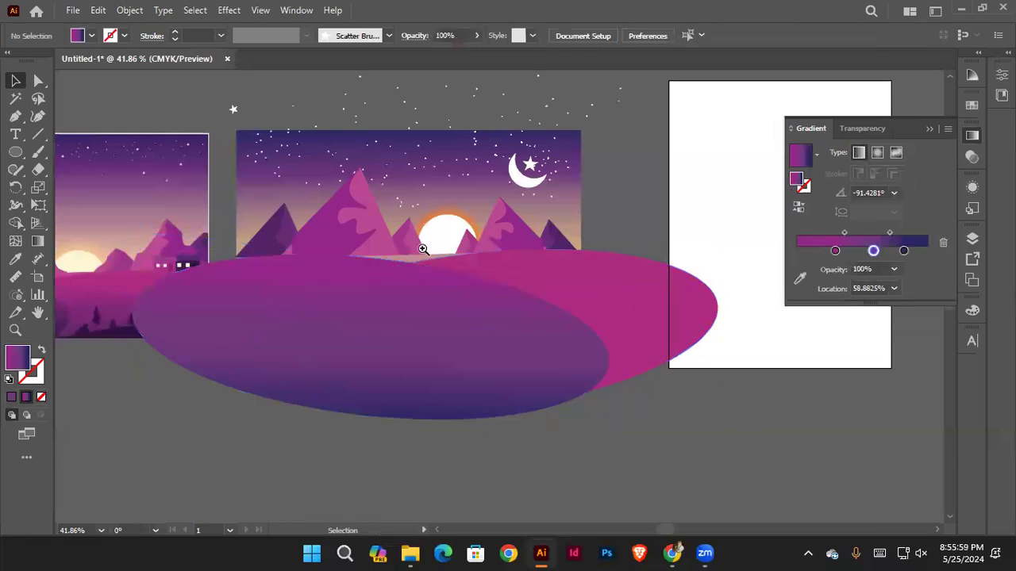
# Step: Recolor the gap-filling triangle with bright pink sampled from the reference image
pyautogui.scroll(1, 508, 253)
pyautogui.scroll(-1, 453, 257)
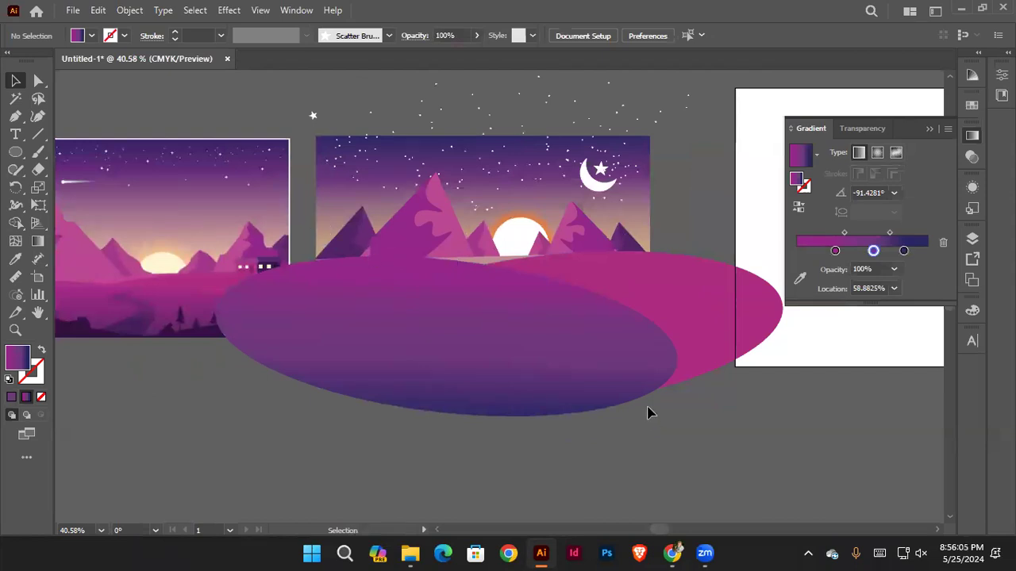
pyautogui.click(479, 266)
pyautogui.click(15, 259)
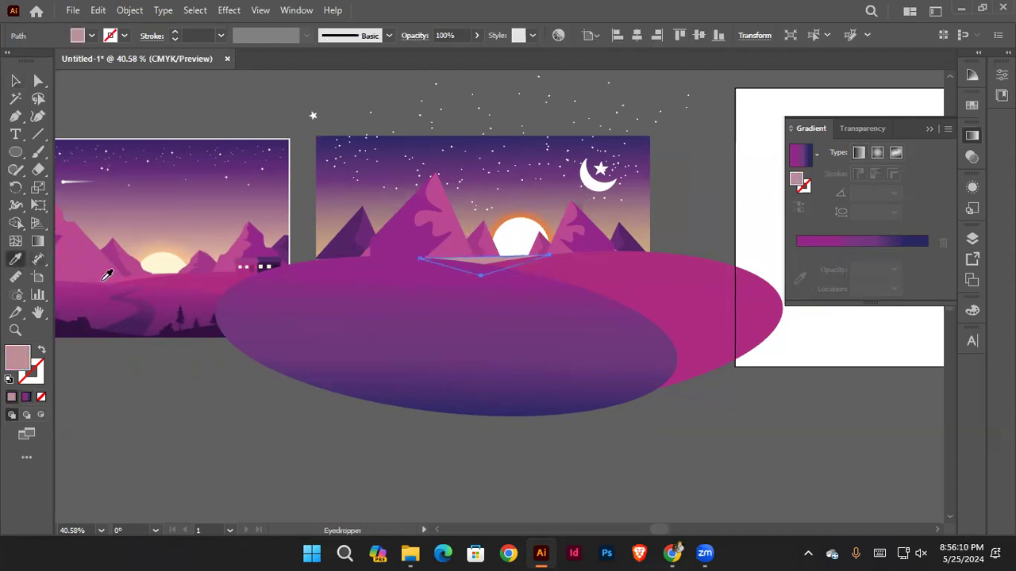
pyautogui.click(104, 276)
pyautogui.click(15, 80)
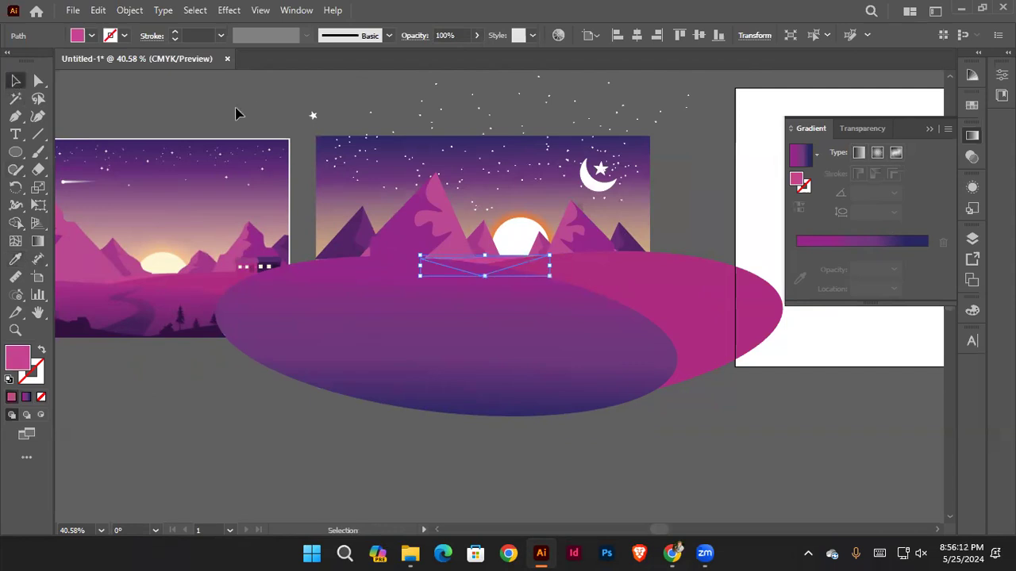
pyautogui.click(239, 111)
# Step: Draw three pink practice ellipses of different sizes on the empty canvas below the scene
pyautogui.click(40, 171)
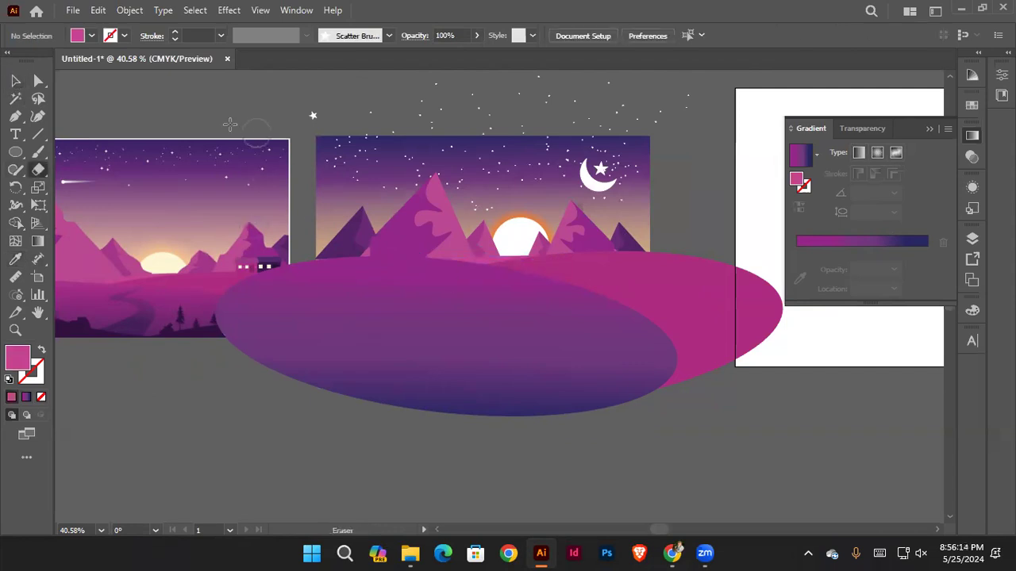
pyautogui.moveTo(185, 313)
pyautogui.mouseDown()
pyautogui.moveTo(220, 256)
pyautogui.moveTo(229, 192)
pyautogui.mouseUp()
pyautogui.press('l')
pyautogui.moveTo(152, 317)
pyautogui.mouseDown()
pyautogui.moveTo(302, 438)
pyautogui.moveTo(267, 324)
pyautogui.mouseUp()
pyautogui.moveTo(240, 286); pyautogui.dragTo(522, 485)
pyautogui.moveTo(465, 361); pyautogui.dragTo(743, 482)
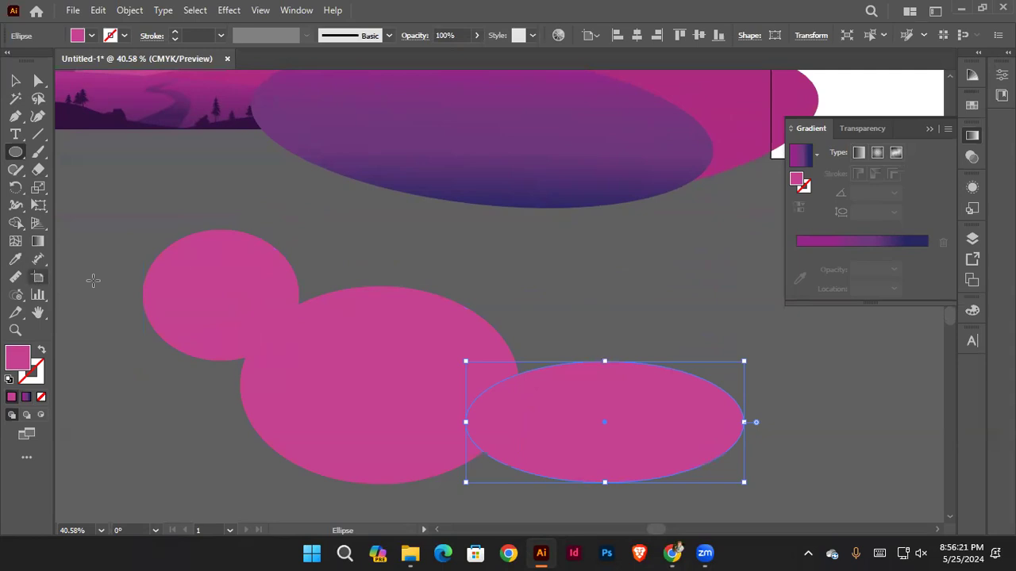
# Step: Cut the practice ellipses into pieces with crossing freehand Eraser strokes, starting with only the flattest one selected
pyautogui.hotkey('shift', 'e')
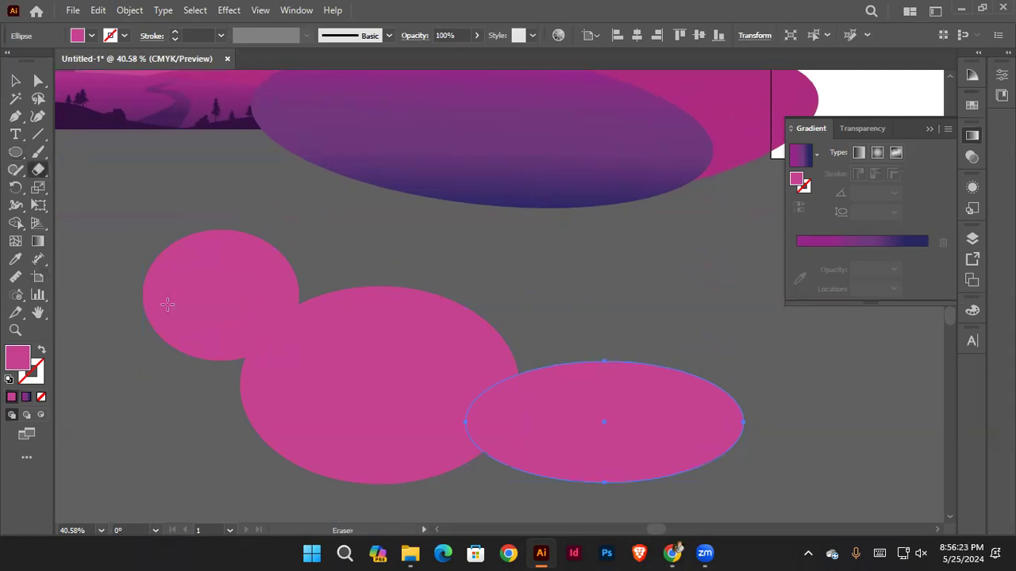
pyautogui.moveTo(217, 239); pyautogui.dragTo(294, 216)
pyautogui.moveTo(212, 246); pyautogui.dragTo(212, 247)
pyautogui.moveTo(494, 436)
pyautogui.mouseDown()
pyautogui.moveTo(534, 363)
pyautogui.moveTo(565, 337)
pyautogui.mouseUp()
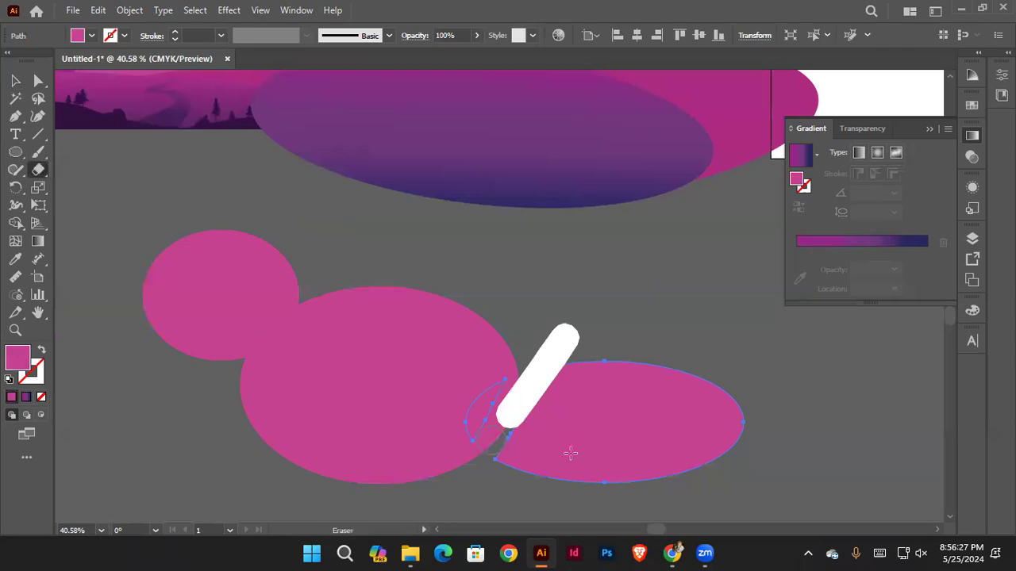
pyautogui.moveTo(691, 464); pyautogui.dragTo(449, 411)
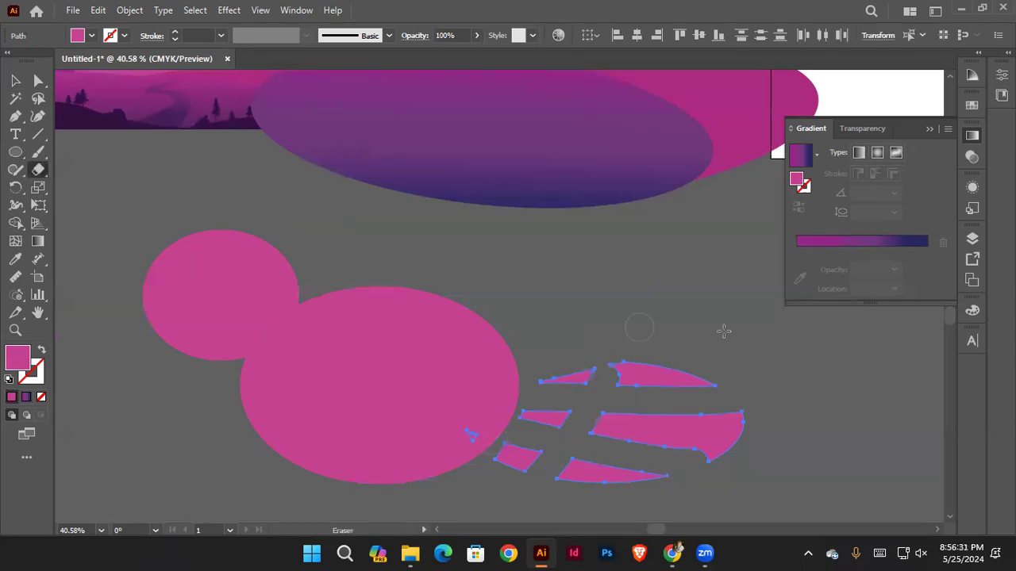
pyautogui.moveTo(723, 331); pyautogui.dragTo(677, 486)
pyautogui.scroll(-2, 782, 349)
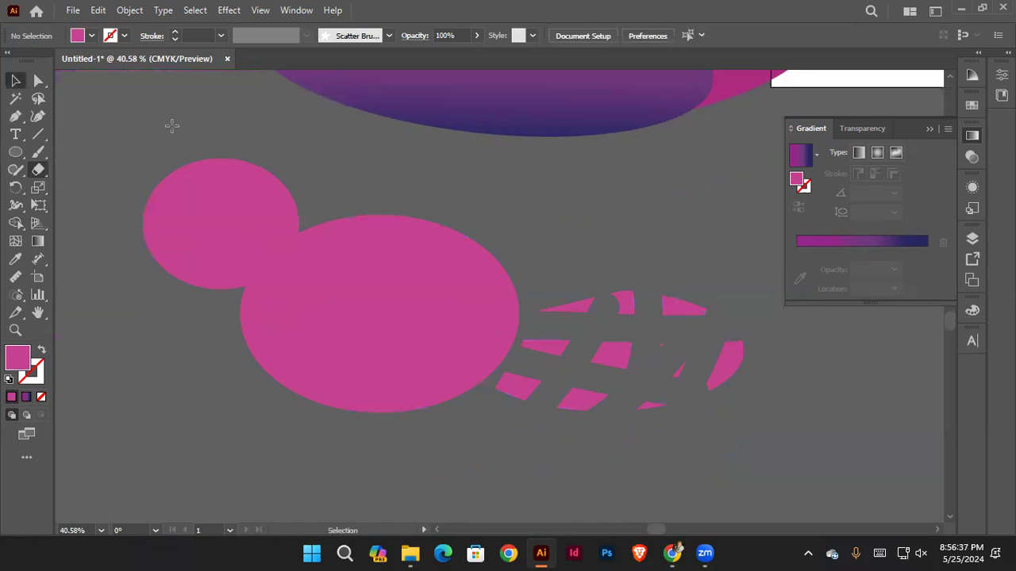
pyautogui.moveTo(195, 151); pyautogui.dragTo(713, 407)
pyautogui.moveTo(556, 186); pyautogui.dragTo(225, 457)
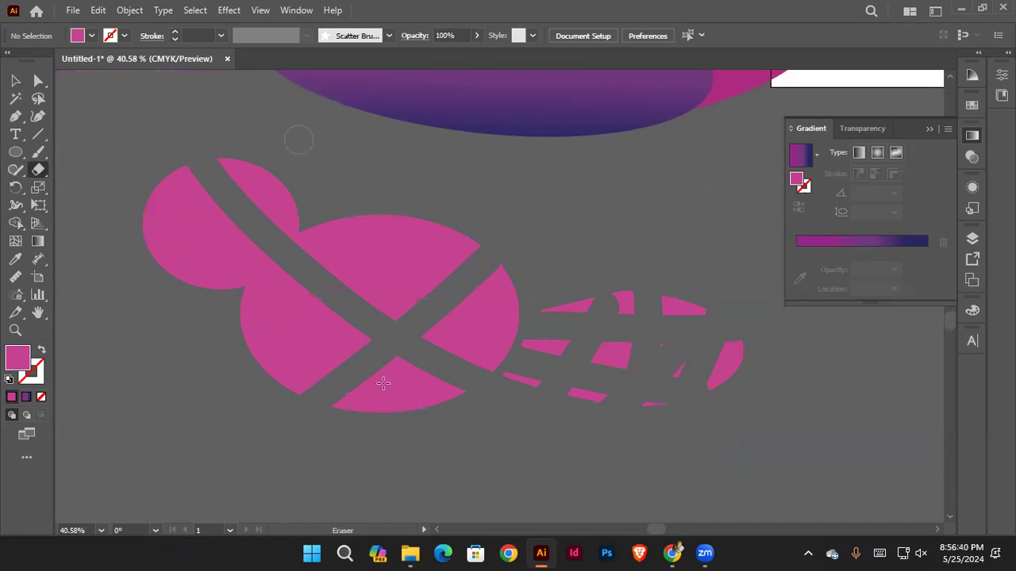
# Step: Trim the overhanging ground ellipses flush with the sky's left and right sides and a straight lower edge using rectangular Eraser areas
pyautogui.scroll(4, 386, 289)
pyautogui.scroll(2, 440, 379)
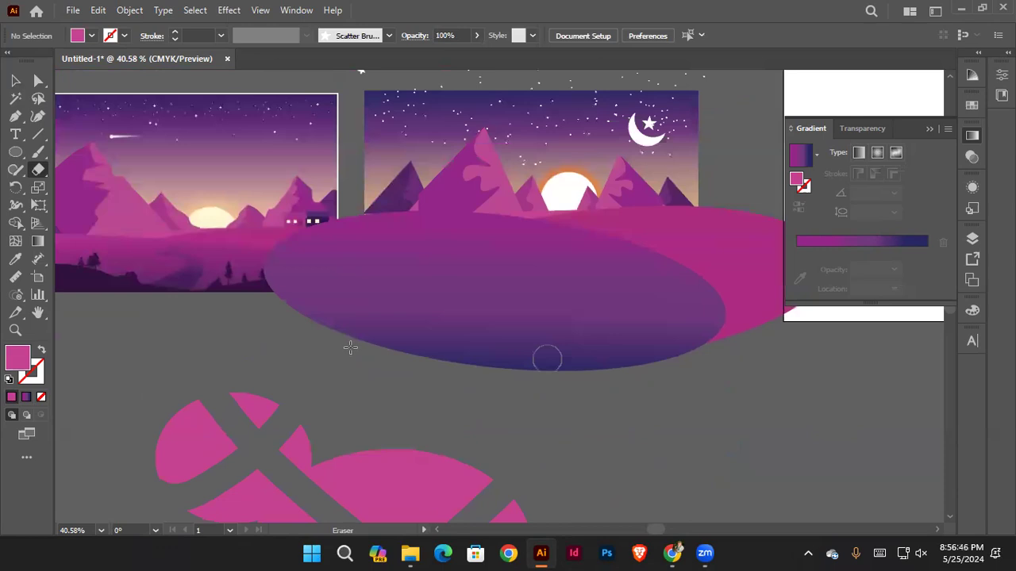
pyautogui.moveTo(240, 82); pyautogui.dragTo(240, 470)
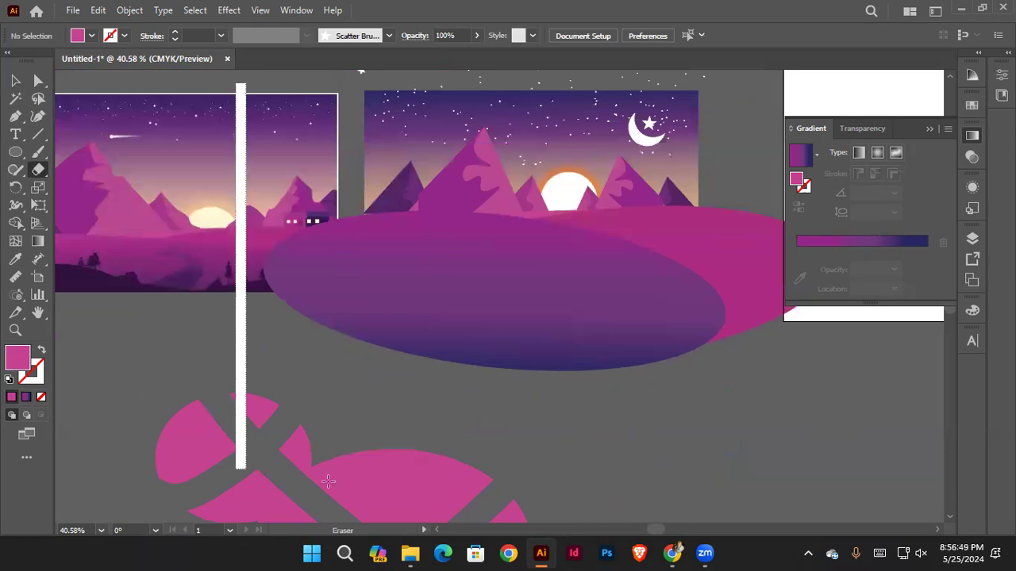
pyautogui.moveTo(346, 475)
pyautogui.mouseDown()
pyautogui.moveTo(363, 476)
pyautogui.moveTo(365, 458)
pyautogui.mouseUp()
pyautogui.hscroll(3, 846, 424)
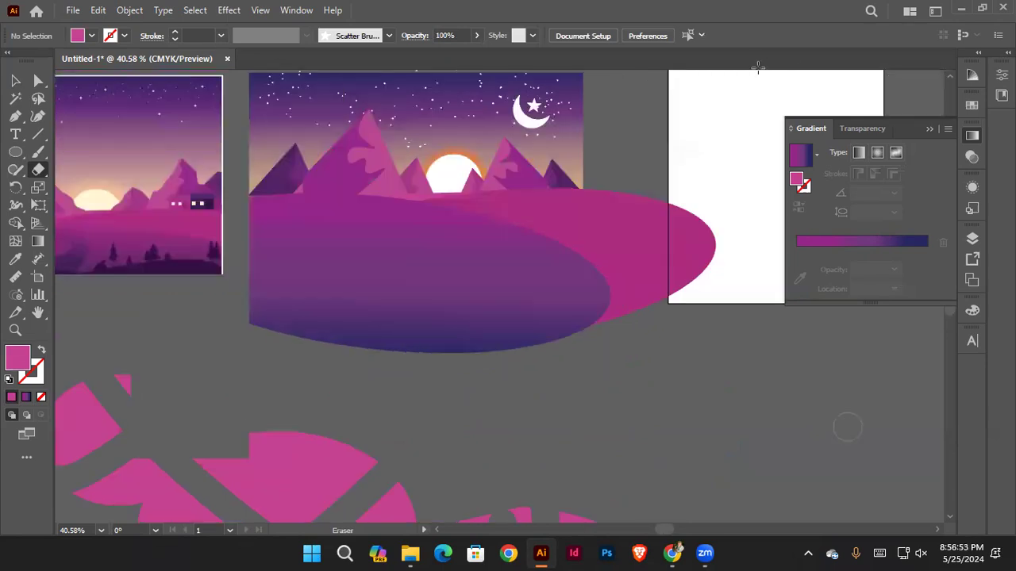
pyautogui.moveTo(579, 452); pyautogui.dragTo(584, 453)
pyautogui.moveTo(799, 455)
pyautogui.mouseDown()
pyautogui.moveTo(13, 307)
pyautogui.moveTo(23, 289)
pyautogui.mouseUp()
pyautogui.press('v')
pyautogui.hscroll(-3, 321, 265)
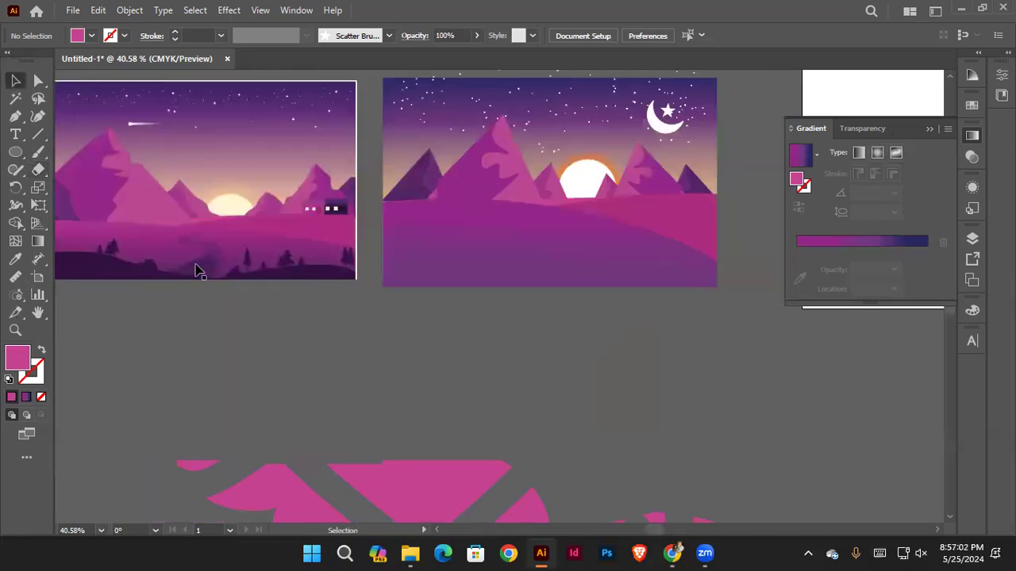
# Step: Draw a wide ellipse over the scene's lower-left edge and fill it with dark purple sampled from the reference image's foreground
pyautogui.scroll(-1, 358, 269)
pyautogui.click(17, 156)
pyautogui.moveTo(332, 254); pyautogui.dragTo(530, 386)
pyautogui.moveTo(603, 393); pyautogui.dragTo(574, 390)
pyautogui.click(15, 259)
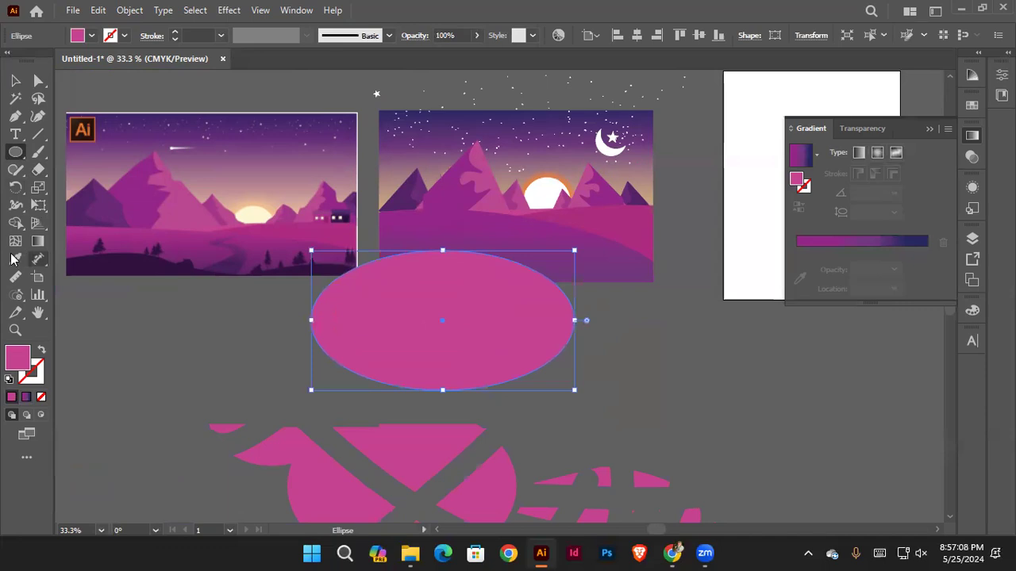
pyautogui.click(99, 256)
# Step: Duplicate the dark purple ellipse to its right, overlapping the original, adjust the copy's position slightly and deselect it
pyautogui.click(15, 80)
pyautogui.click(290, 326)
pyautogui.moveTo(502, 352); pyautogui.dragTo(703, 363)
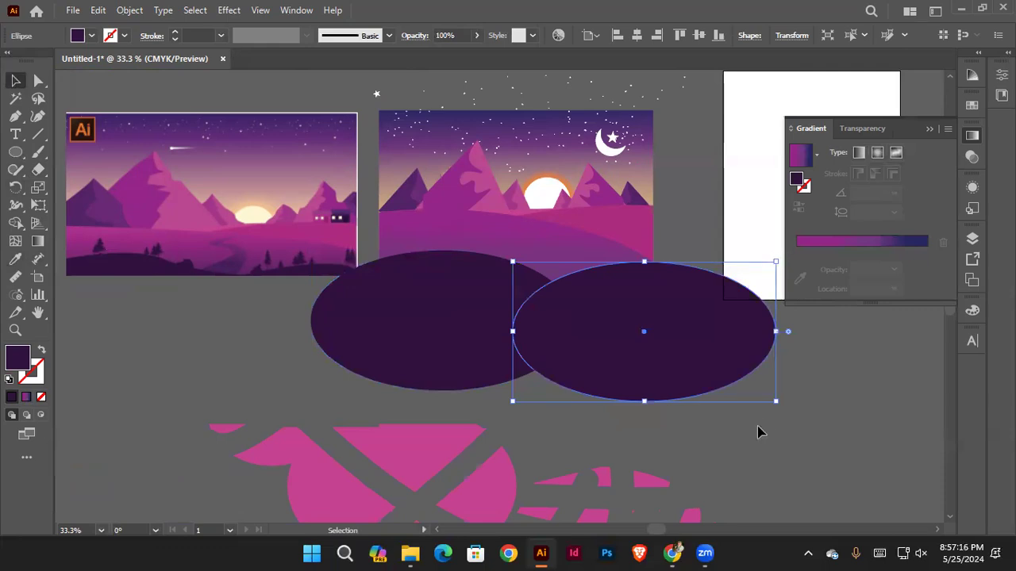
pyautogui.moveTo(784, 406)
pyautogui.mouseDown()
pyautogui.moveTo(795, 402)
pyautogui.moveTo(788, 393)
pyautogui.mouseUp()
pyautogui.click(222, 333)
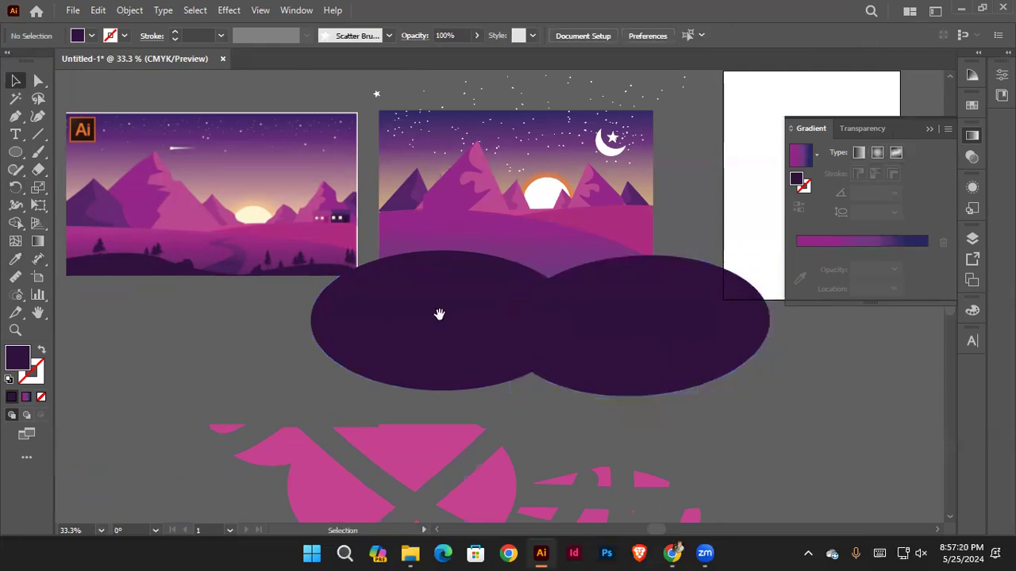
# Step: Trim the two dark ellipses flush with the scene's left, right and lower edges using rectangular Eraser areas
pyautogui.hscroll(1, 438, 315)
pyautogui.click(38, 170)
pyautogui.moveTo(208, 151)
pyautogui.mouseDown()
pyautogui.moveTo(341, 454)
pyautogui.moveTo(364, 470)
pyautogui.mouseUp()
pyautogui.moveTo(851, 444)
pyautogui.mouseDown()
pyautogui.moveTo(267, 421)
pyautogui.moveTo(197, 309)
pyautogui.moveTo(202, 297)
pyautogui.mouseUp()
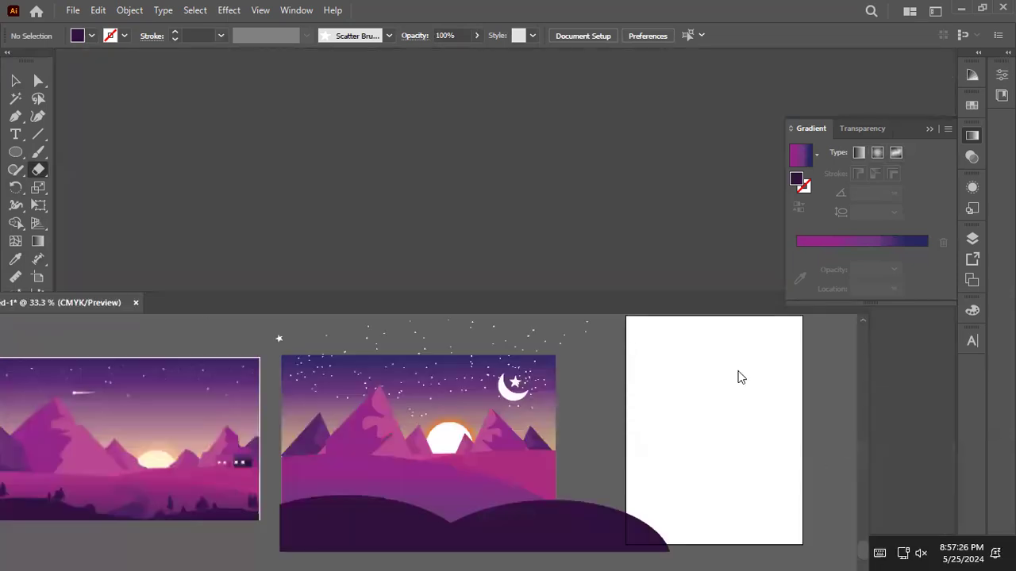
pyautogui.moveTo(738, 372); pyautogui.dragTo(746, 60)
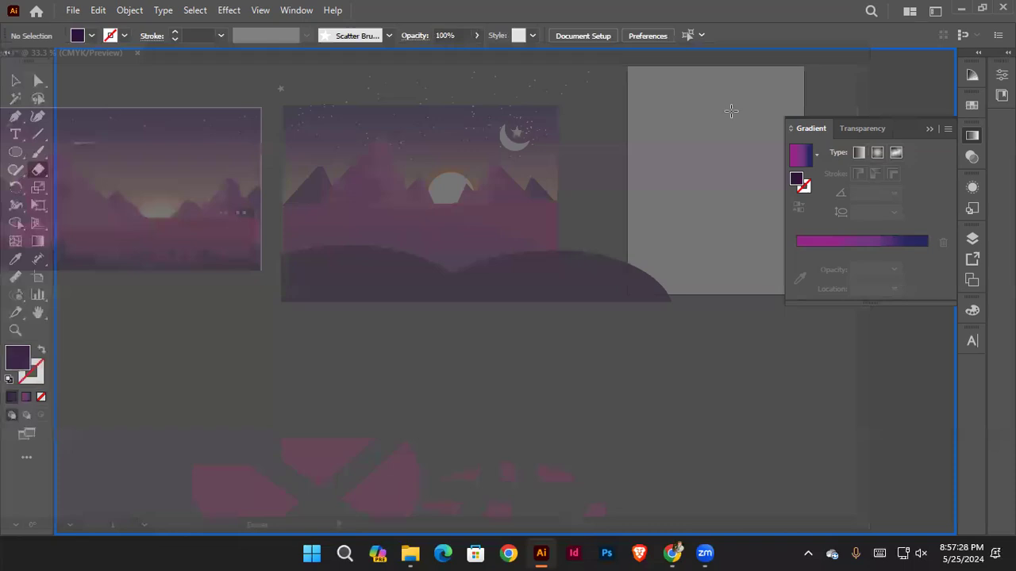
pyautogui.moveTo(731, 106); pyautogui.dragTo(761, 314)
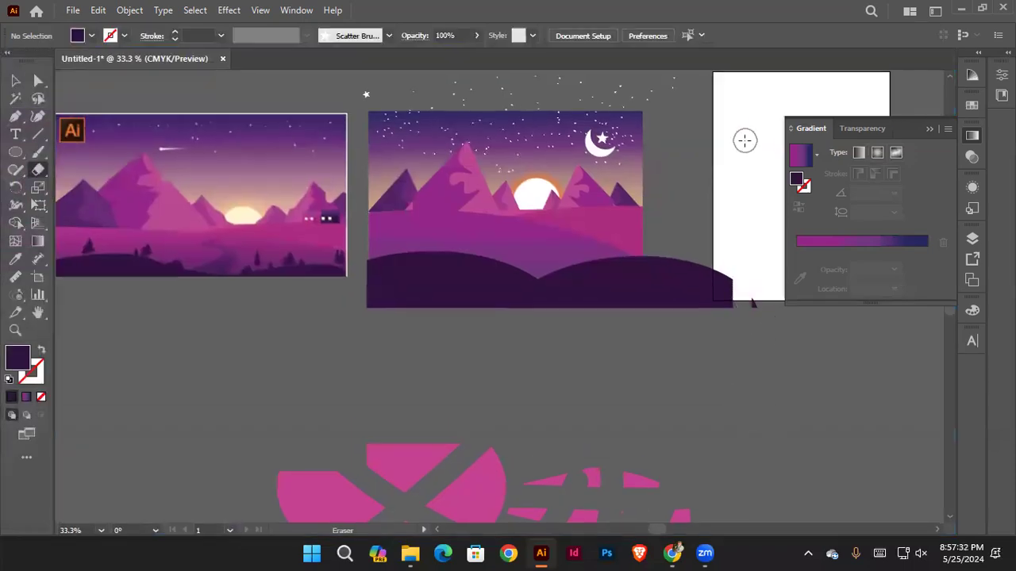
pyautogui.moveTo(745, 227); pyautogui.dragTo(711, 369)
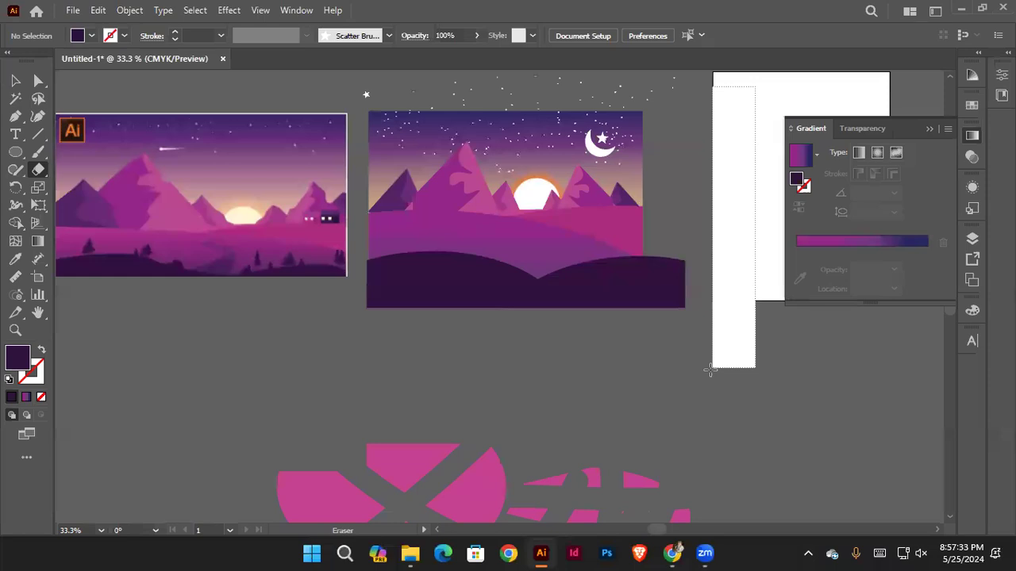
pyautogui.moveTo(639, 369); pyautogui.dragTo(642, 370)
pyautogui.moveTo(820, 402)
pyautogui.mouseDown()
pyautogui.moveTo(245, 310)
pyautogui.moveTo(230, 291)
pyautogui.moveTo(216, 292)
pyautogui.mouseUp()
pyautogui.press('v')
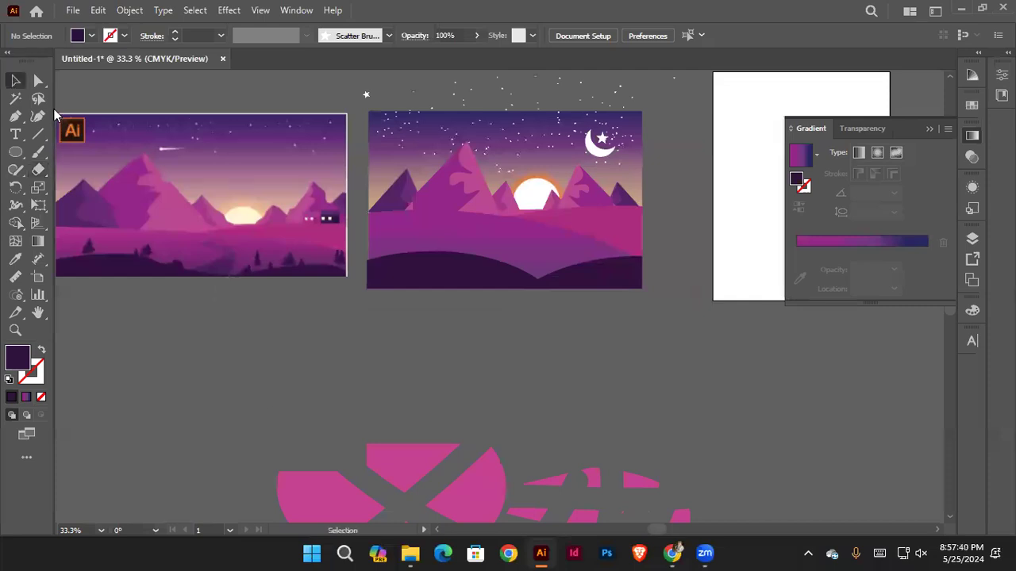
# Step: Open the Nature symbol library and enlarge it so that all its symbols show
pyautogui.scroll(2, 127, 231)
pyautogui.scroll(-2, 119, 270)
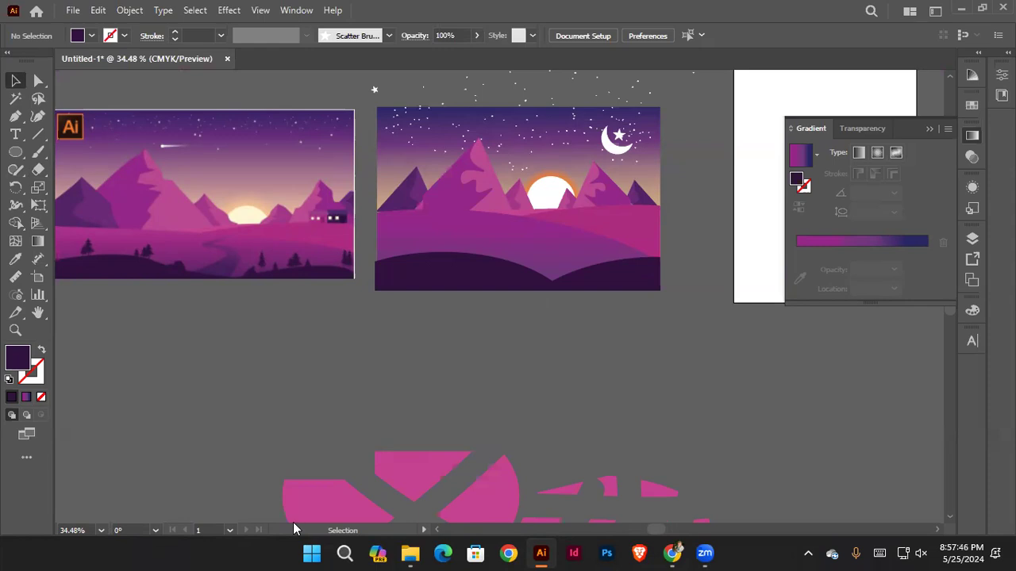
pyautogui.hotkey('alt', 'w')
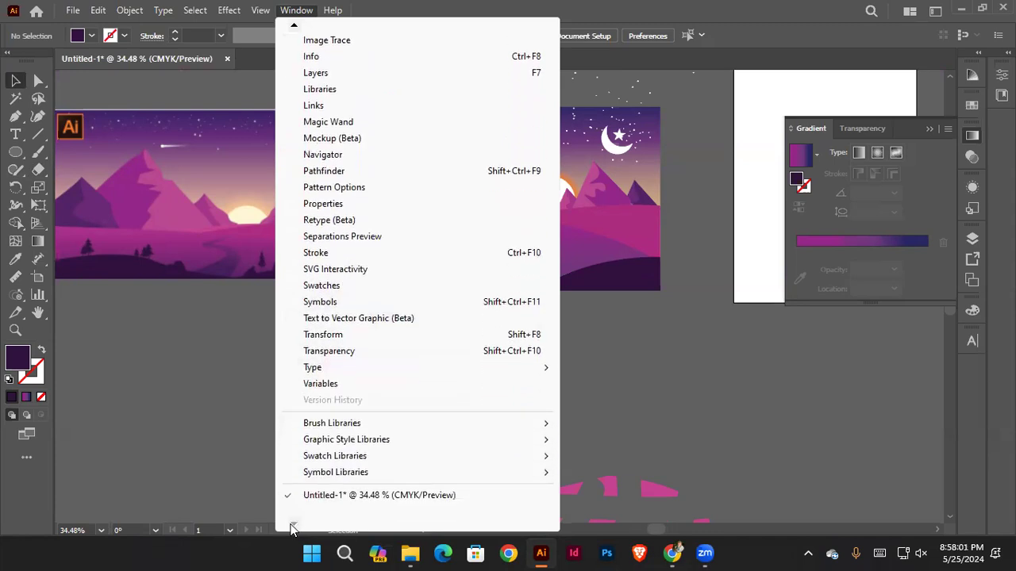
pyautogui.moveTo(388, 472)
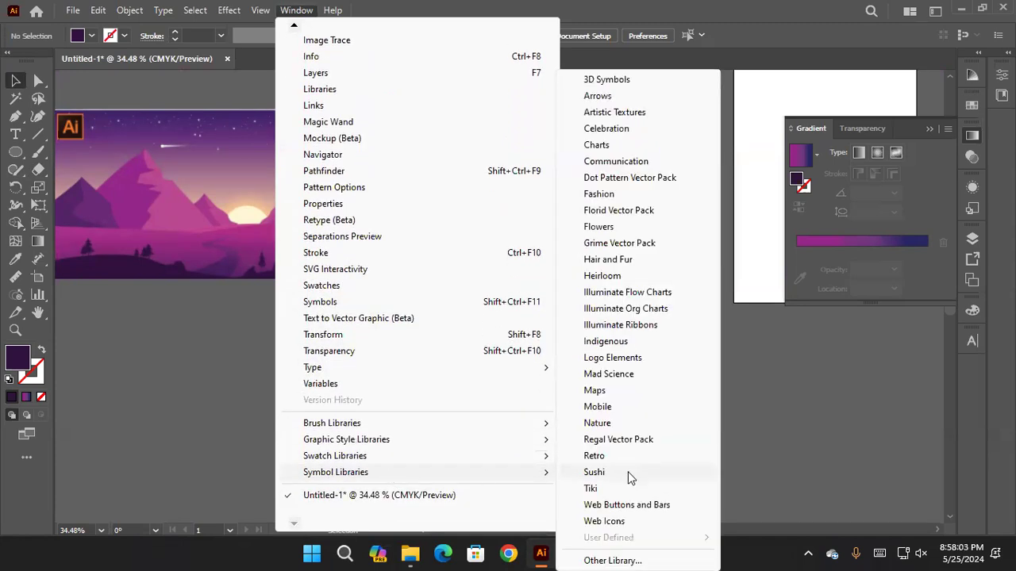
pyautogui.click(605, 424)
pyautogui.moveTo(512, 344); pyautogui.dragTo(444, 459)
pyautogui.moveTo(514, 232); pyautogui.dragTo(638, 204)
pyautogui.moveTo(663, 140); pyautogui.dragTo(657, 94)
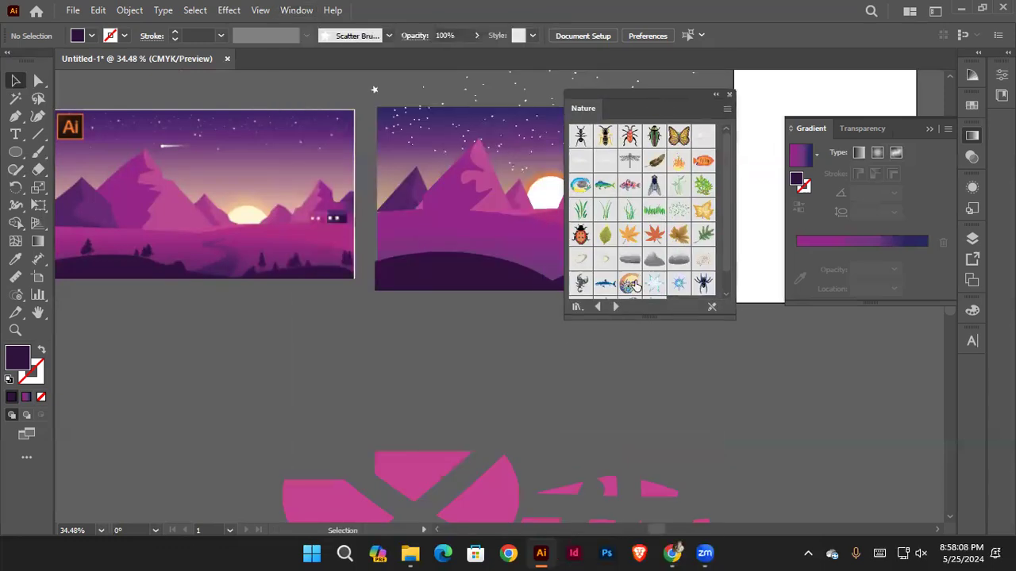
pyautogui.moveTo(669, 428); pyautogui.dragTo(669, 454)
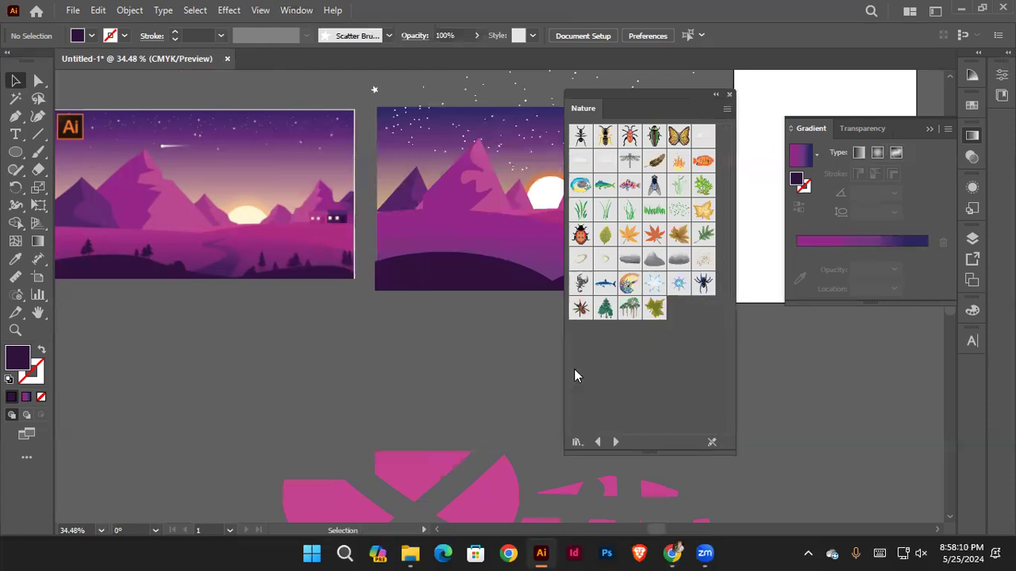
# Step: Place the pine tree symbol and the tall forest tree symbol on the empty canvas below the scene
pyautogui.moveTo(603, 310); pyautogui.dragTo(290, 377)
pyautogui.moveTo(620, 316); pyautogui.dragTo(356, 361)
pyautogui.click(476, 381)
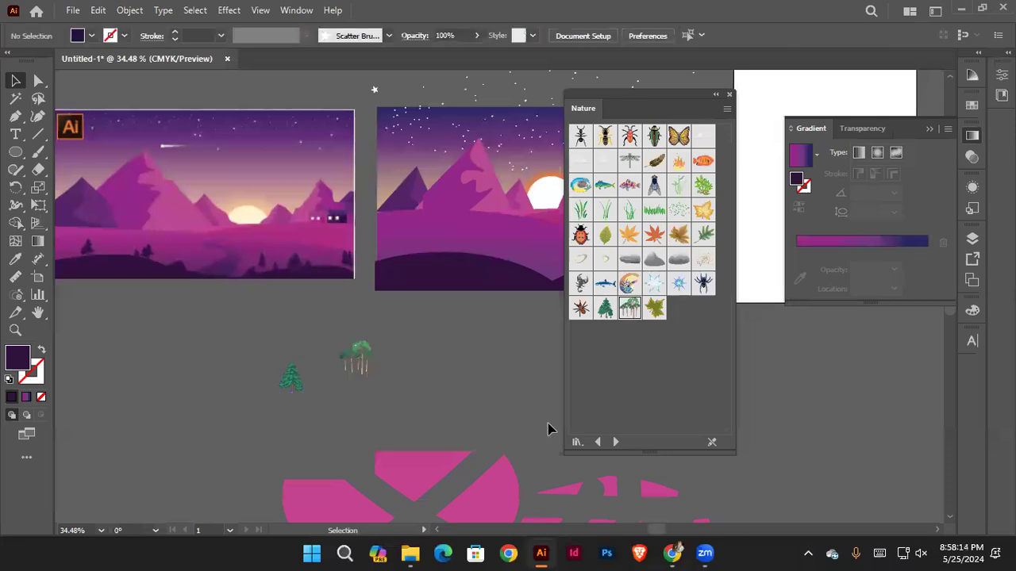
# Step: Expand both placed tree symbols into editable artwork and deselect them
pyautogui.moveTo(258, 442); pyautogui.dragTo(381, 337)
pyautogui.click(131, 10)
pyautogui.click(182, 216)
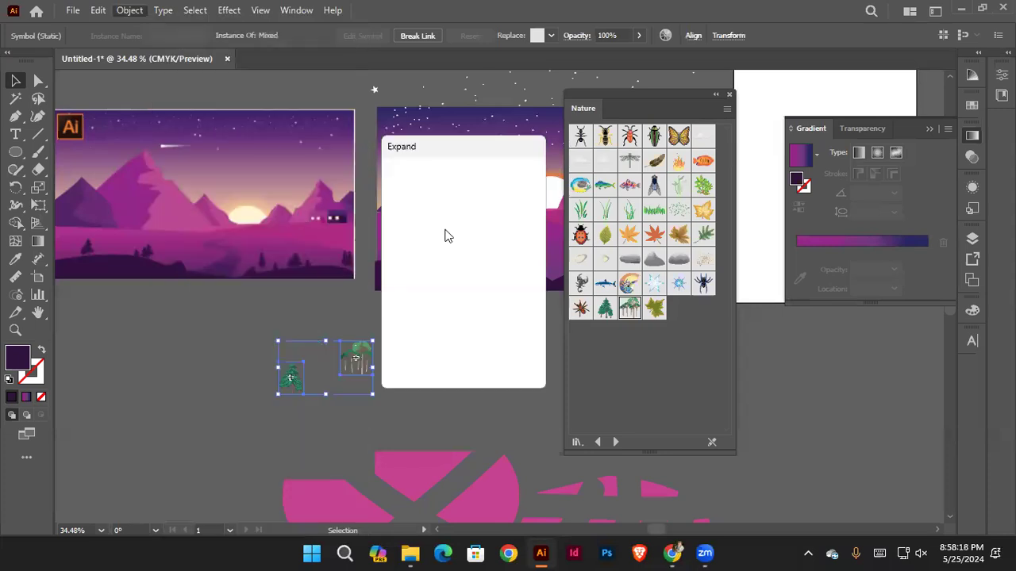
pyautogui.click(427, 352)
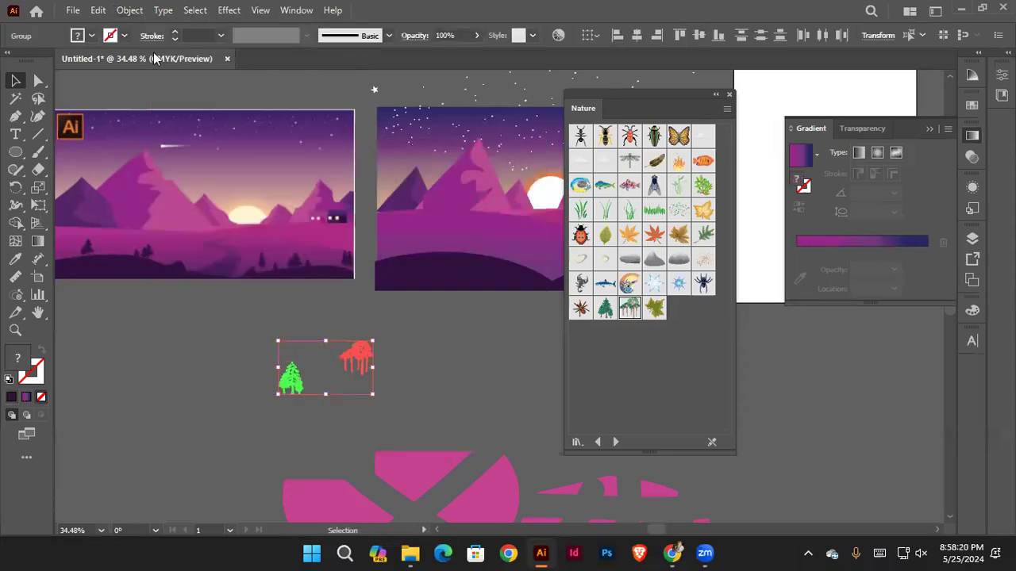
pyautogui.click(129, 10)
pyautogui.click(183, 218)
pyautogui.click(389, 375)
# Step: Ungroup the expanded forest trees and reposition both the forest trees and the pine cluster on the empty canvas
pyautogui.click(357, 358)
pyautogui.rightClick(362, 355)
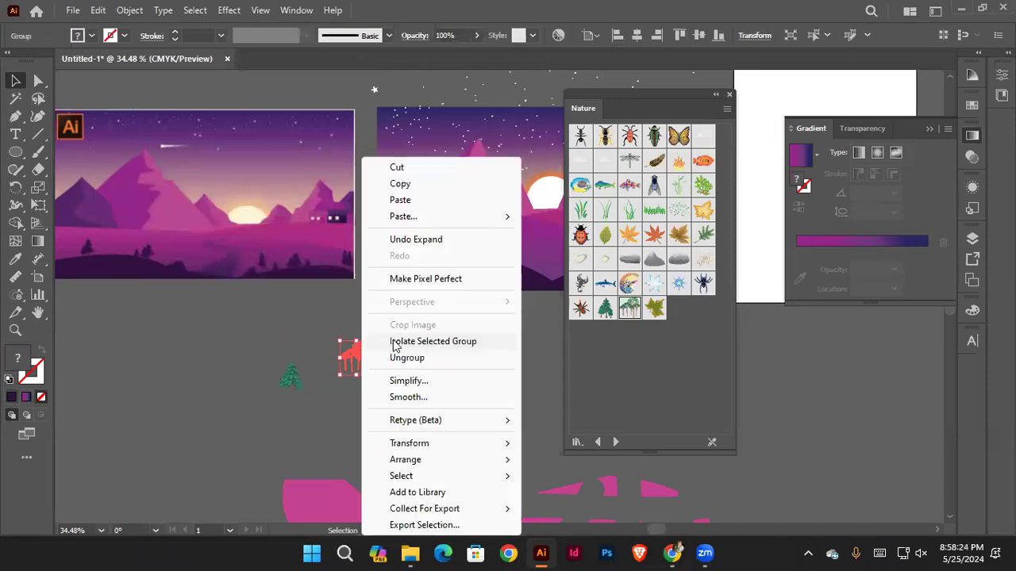
pyautogui.click(400, 359)
pyautogui.click(408, 369)
pyautogui.scroll(-2, 390, 354)
pyautogui.moveTo(341, 279); pyautogui.dragTo(442, 353)
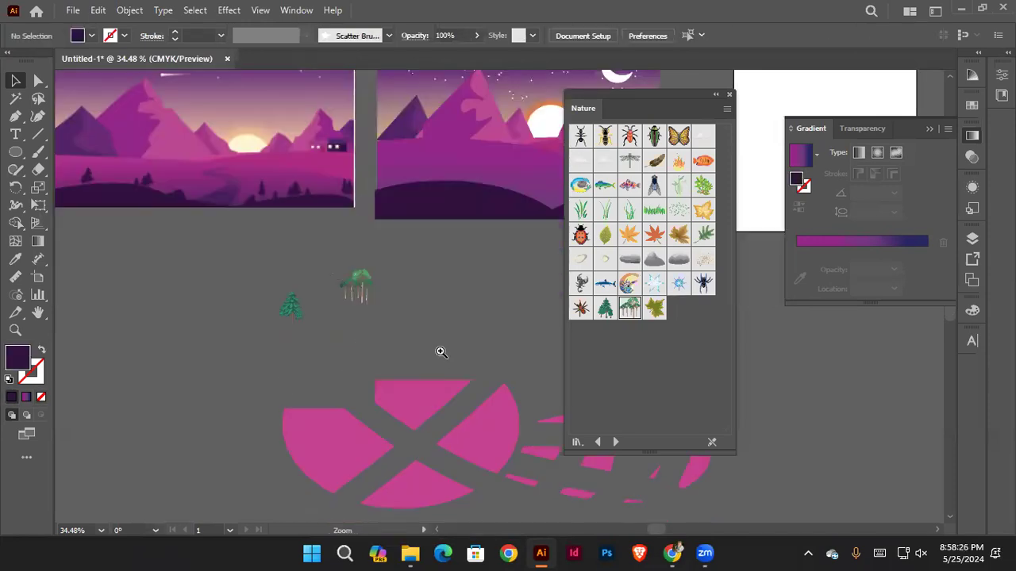
pyautogui.moveTo(365, 250); pyautogui.dragTo(436, 418)
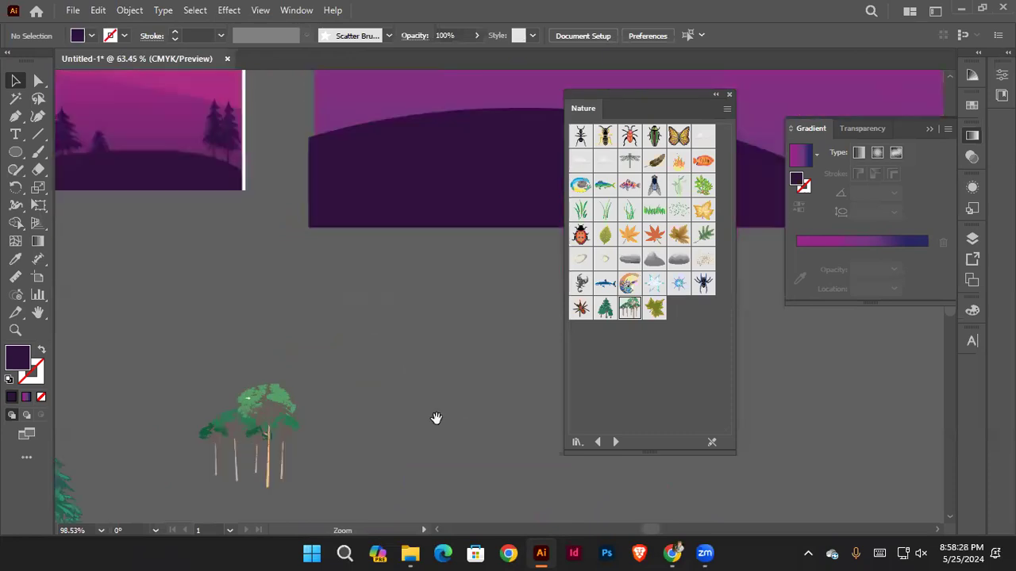
pyautogui.moveTo(332, 419); pyautogui.dragTo(329, 309)
pyautogui.moveTo(271, 326); pyautogui.dragTo(296, 306)
pyautogui.moveTo(158, 304); pyautogui.dragTo(119, 307)
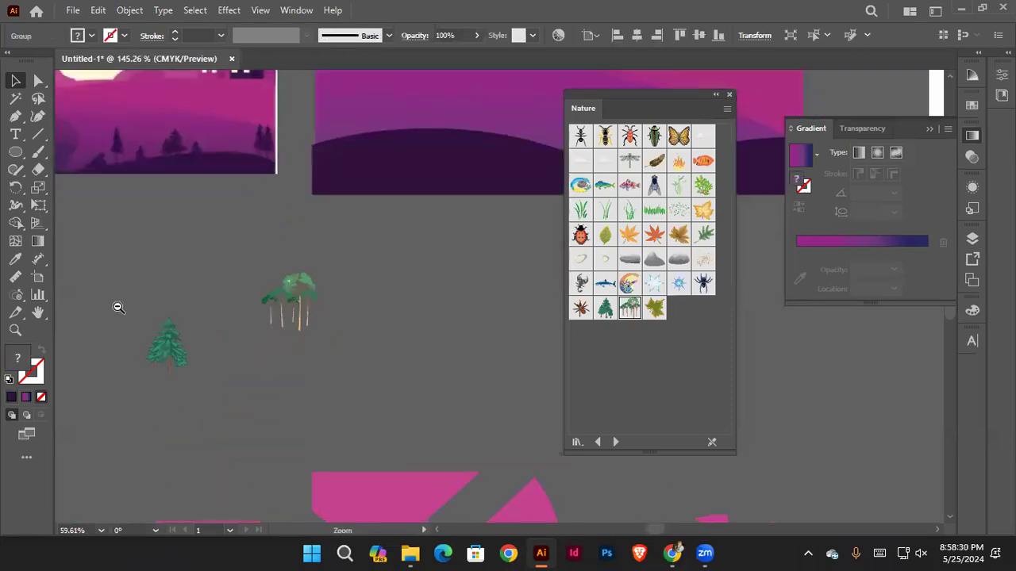
pyautogui.moveTo(169, 347); pyautogui.dragTo(215, 328)
# Step: Ungroup the pine cluster twice so that its trees can be selected separately
pyautogui.scroll(5, 214, 328)
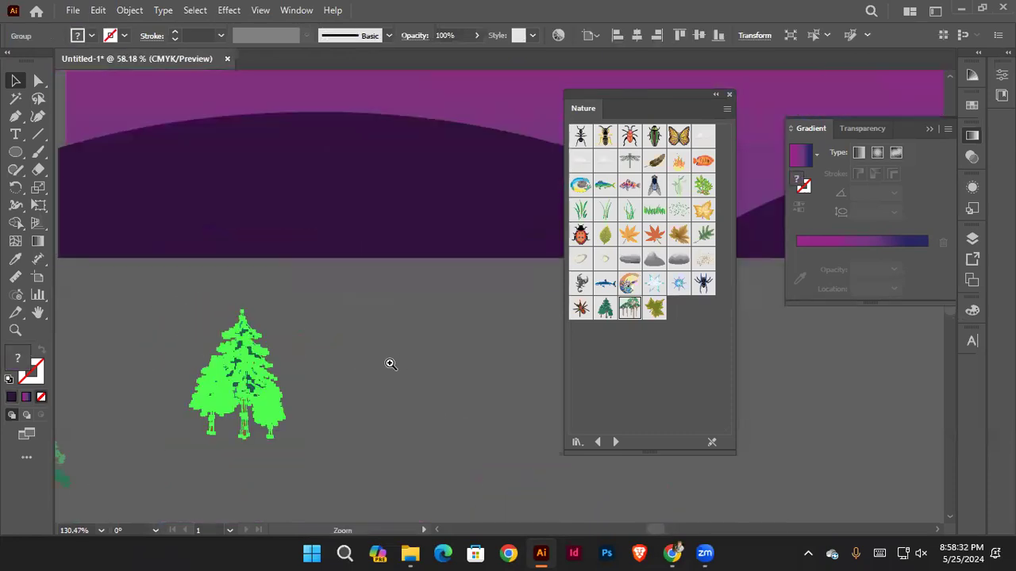
pyautogui.click(238, 317)
pyautogui.rightClick(249, 349)
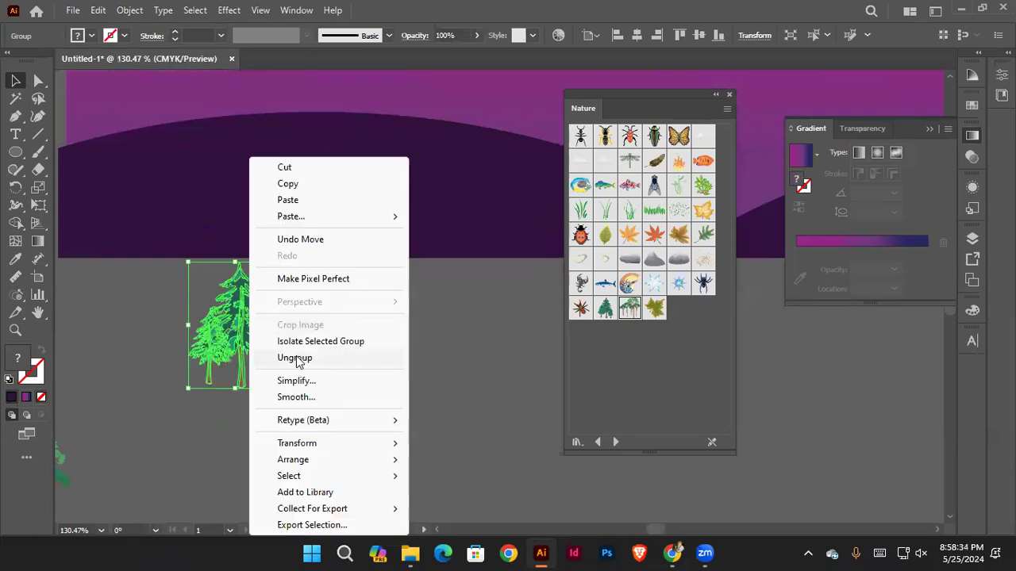
pyautogui.click(295, 358)
pyautogui.click(302, 373)
pyautogui.click(238, 350)
pyautogui.rightClick(238, 369)
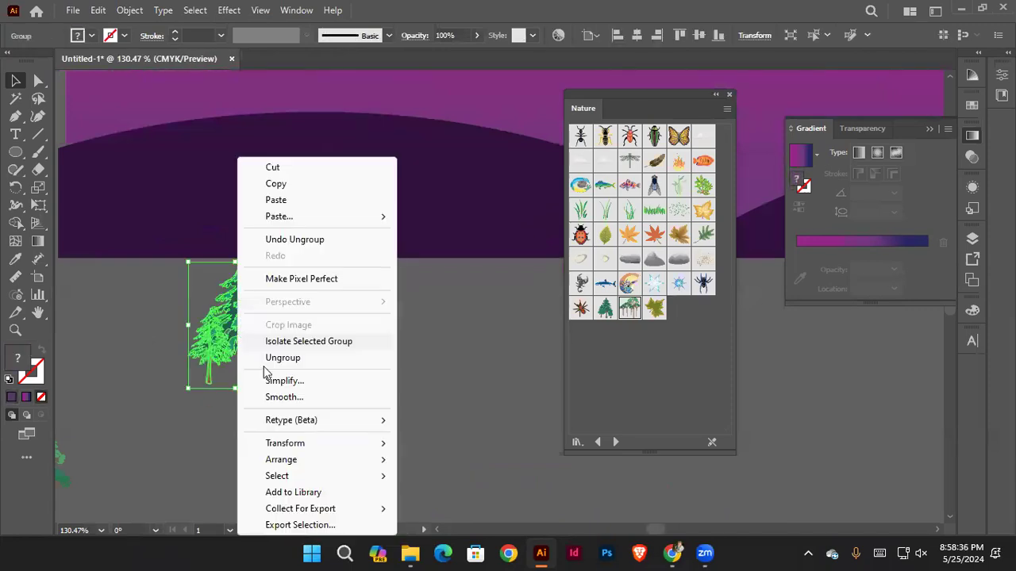
pyautogui.click(308, 359)
pyautogui.click(294, 354)
# Step: Try moving the tallest pine out of the cluster and undo the move
pyautogui.click(265, 340)
pyautogui.moveTo(266, 340); pyautogui.dragTo(331, 344)
pyautogui.hotkey('ctrl', 'z')
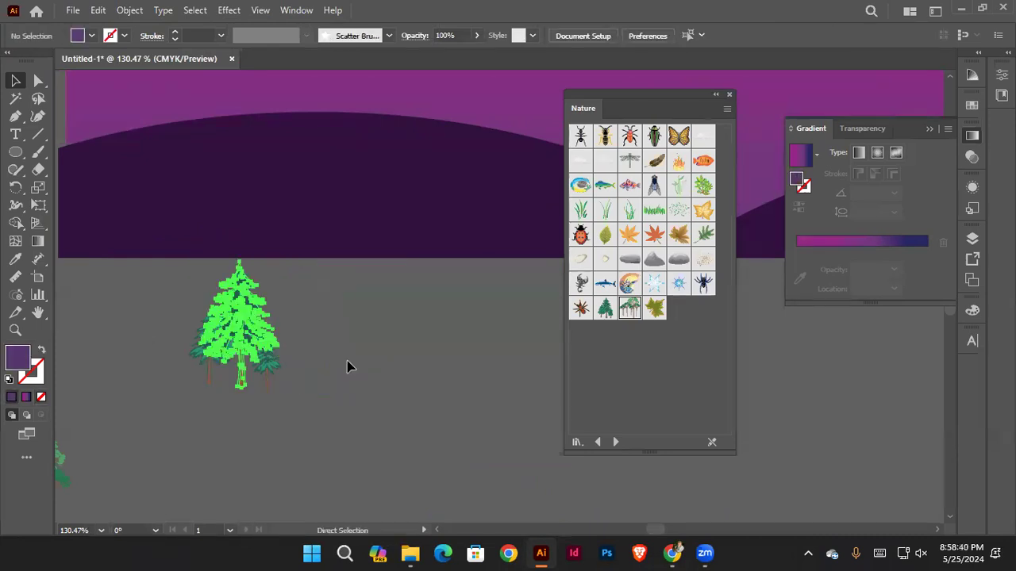
# Step: Select all dark green foliage shapes of the pines with the Magic Wand and clear the selection
pyautogui.scroll(5, 231, 326)
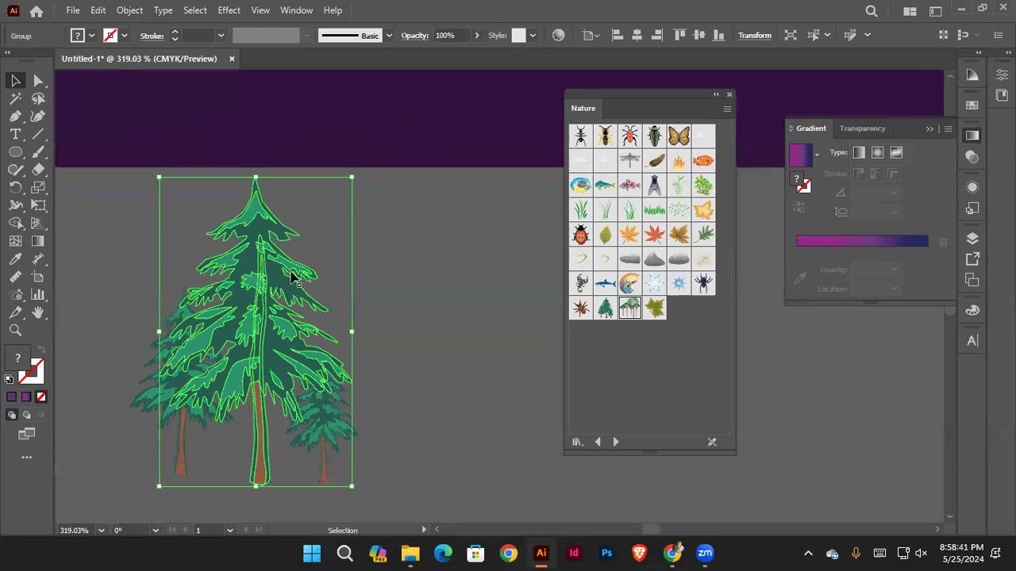
pyautogui.click(156, 193)
pyautogui.press('y')
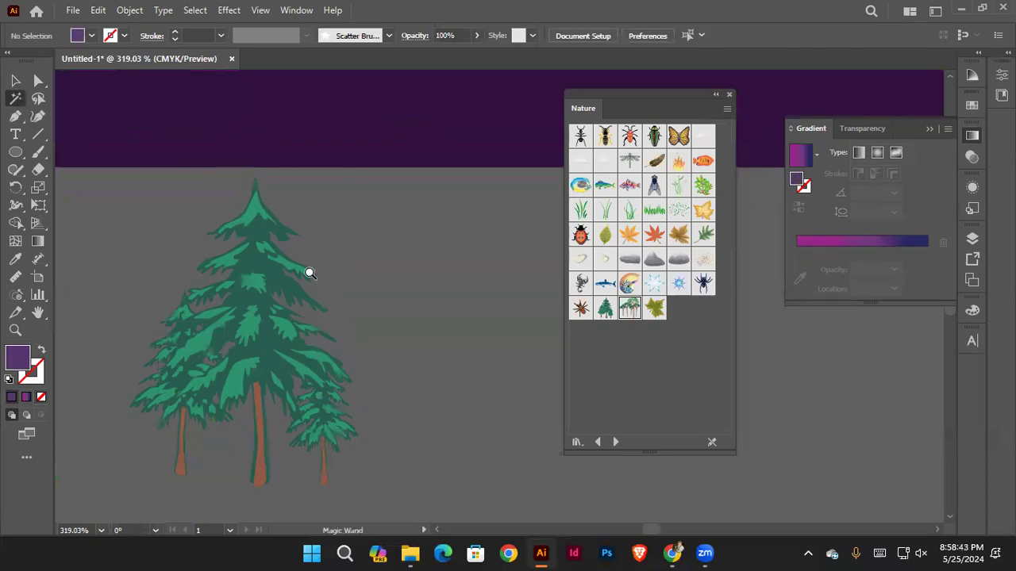
pyautogui.scroll(1, 312, 268)
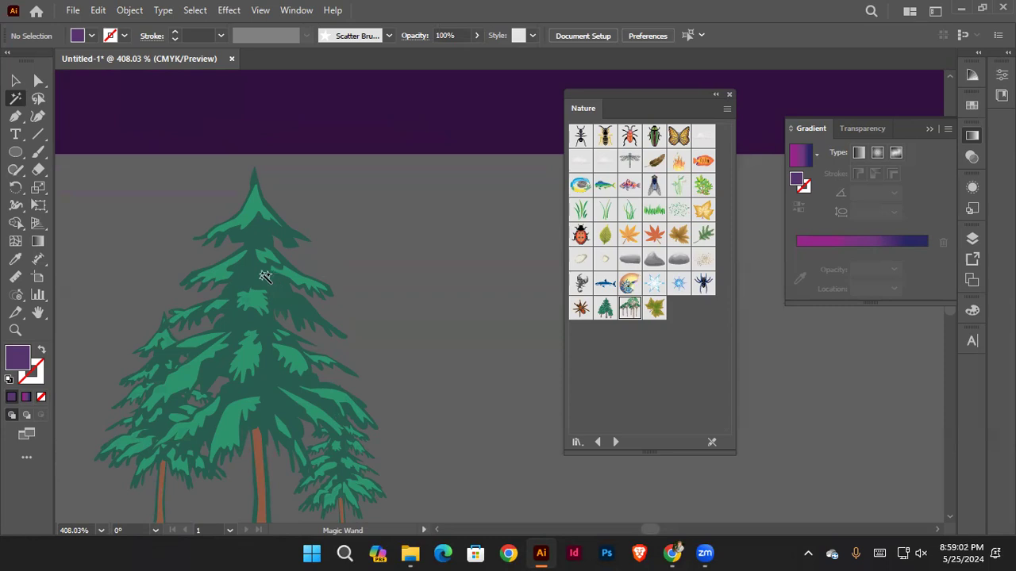
pyautogui.click(264, 275)
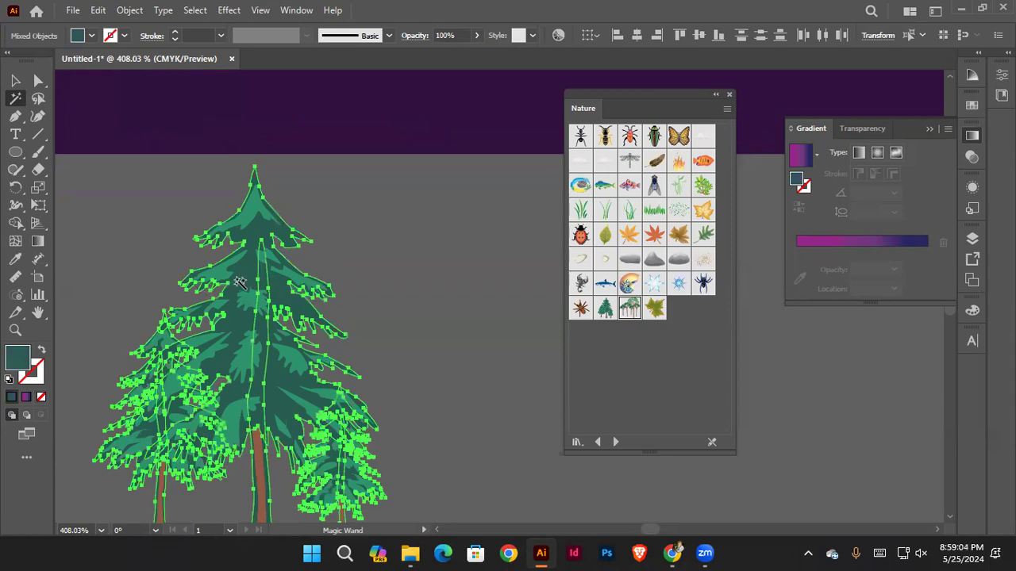
pyautogui.click(388, 220)
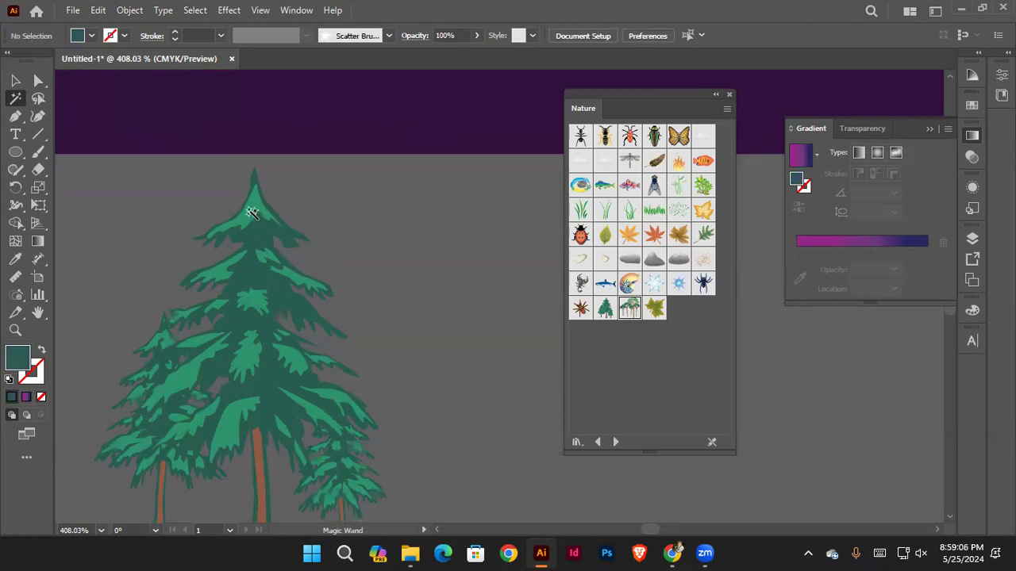
# Step: Select all light green foliage shapes of the pines with the Magic Wand and recolor them with the hill's dark purple
pyautogui.click(251, 213)
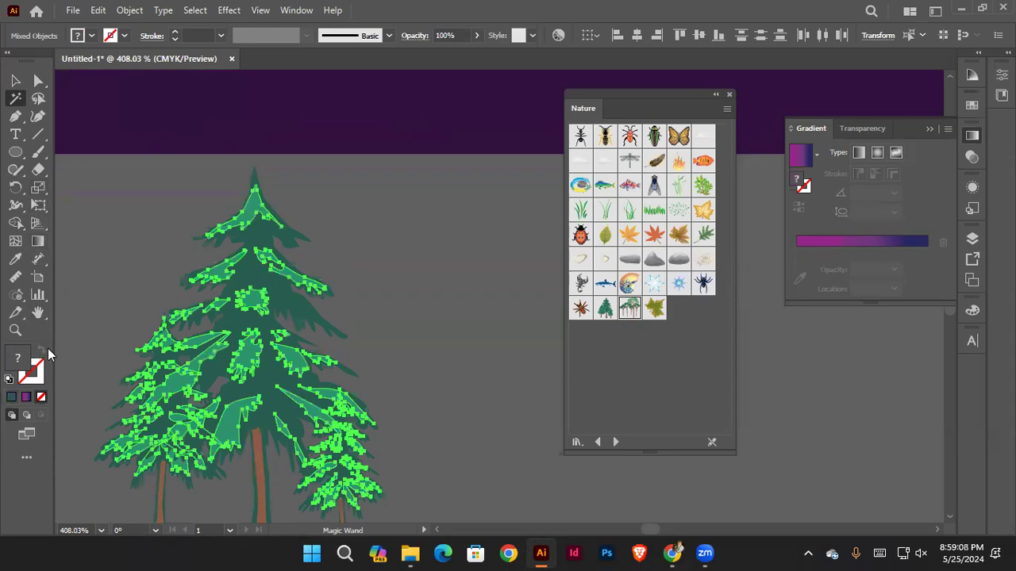
pyautogui.scroll(2, 376, 222)
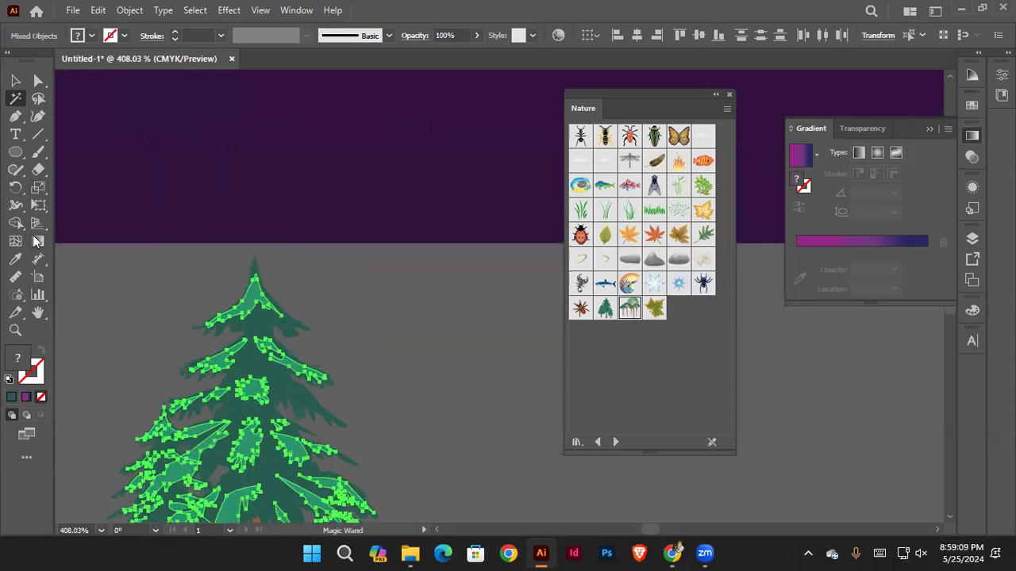
pyautogui.click(19, 313)
pyautogui.scroll(3, 310, 245)
pyautogui.moveTo(360, 222); pyautogui.dragTo(157, 253)
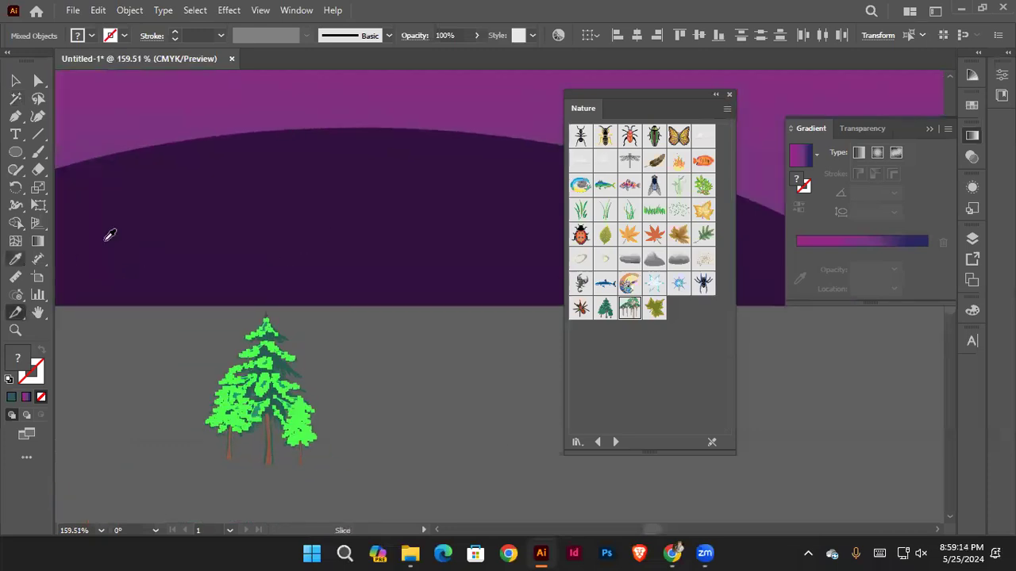
pyautogui.press('i')
pyautogui.click(235, 286)
pyautogui.moveTo(236, 286); pyautogui.dragTo(278, 291)
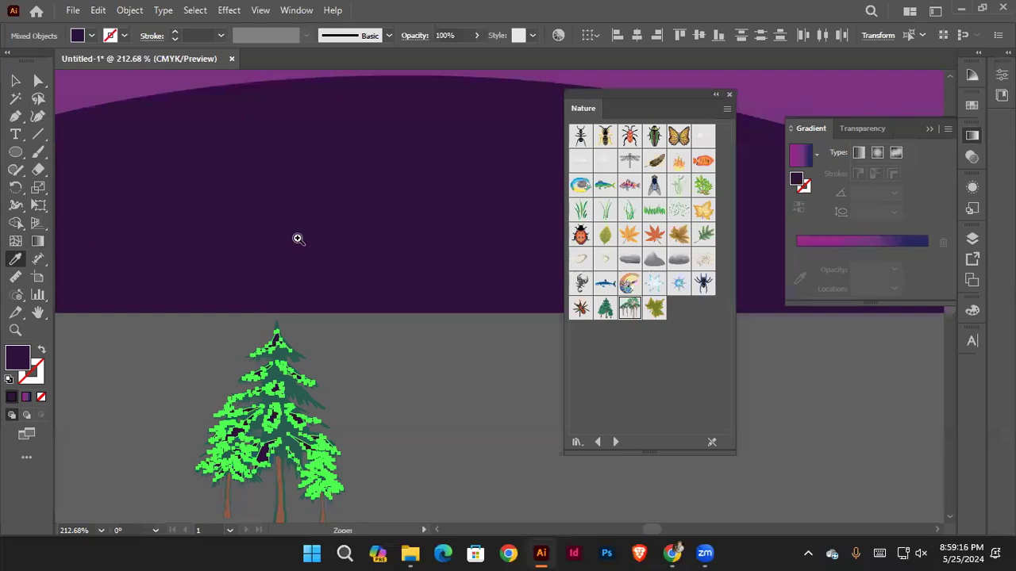
pyautogui.moveTo(299, 239); pyautogui.dragTo(59, 249)
pyautogui.moveTo(204, 272); pyautogui.dragTo(400, 344)
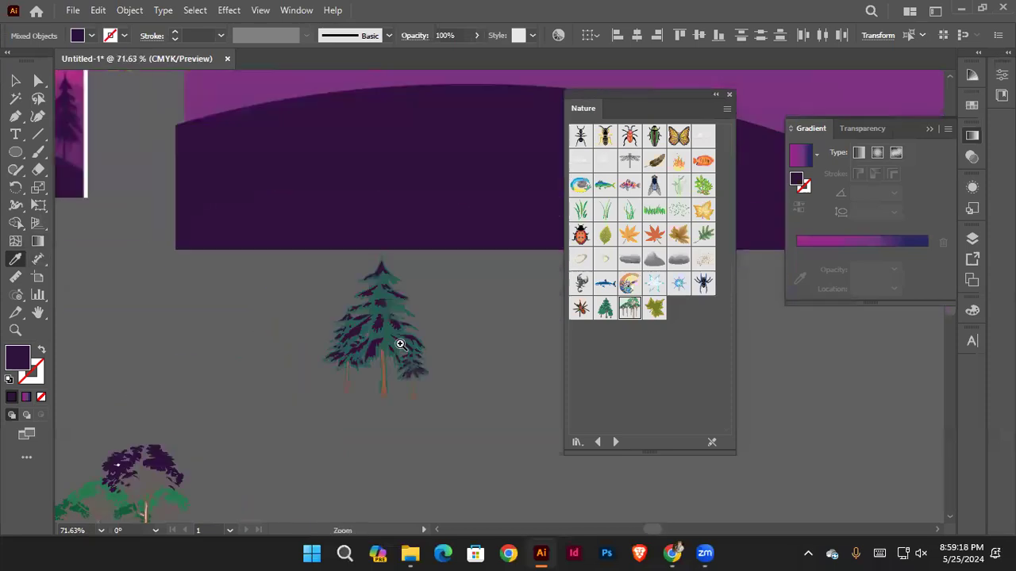
# Step: Select the remaining dark green foliage shapes of the pines and apply the dark purple sampled from the hill
pyautogui.press('p')
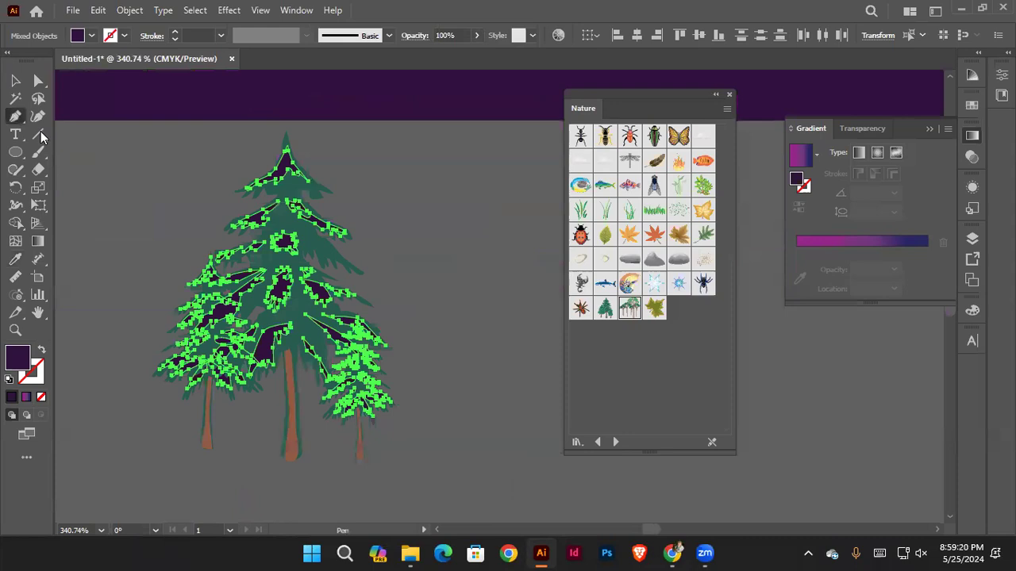
pyautogui.click(16, 101)
pyautogui.moveTo(297, 234); pyautogui.dragTo(378, 270)
pyautogui.click(320, 260)
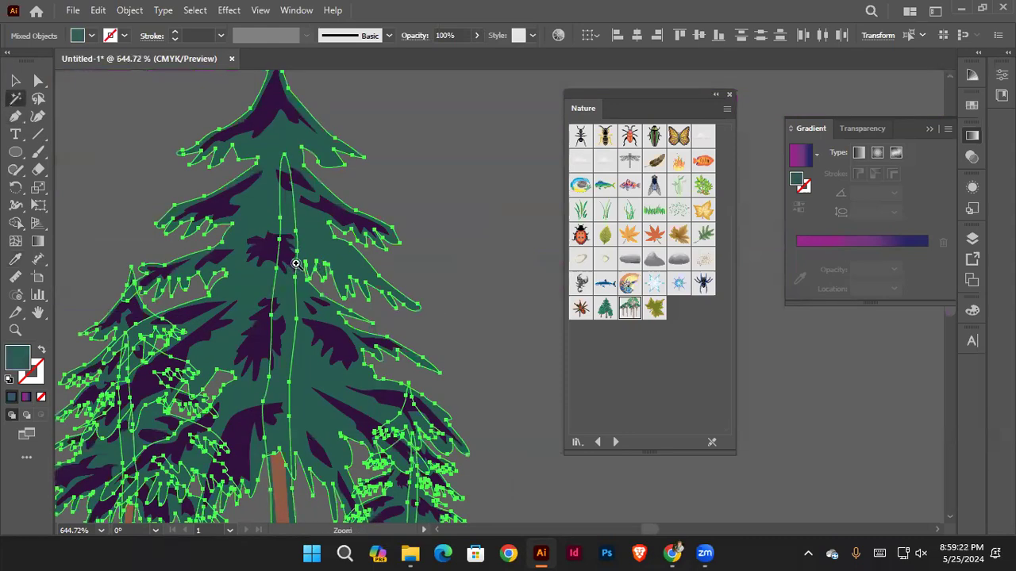
pyautogui.moveTo(296, 263); pyautogui.dragTo(68, 279)
pyautogui.click(20, 261)
pyautogui.scroll(2, 330, 164)
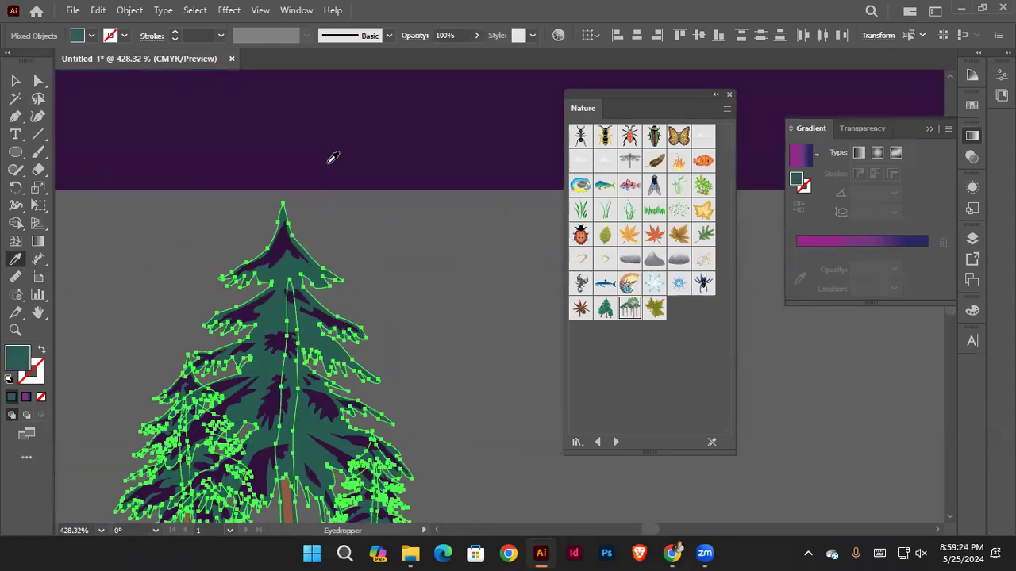
pyautogui.click(329, 161)
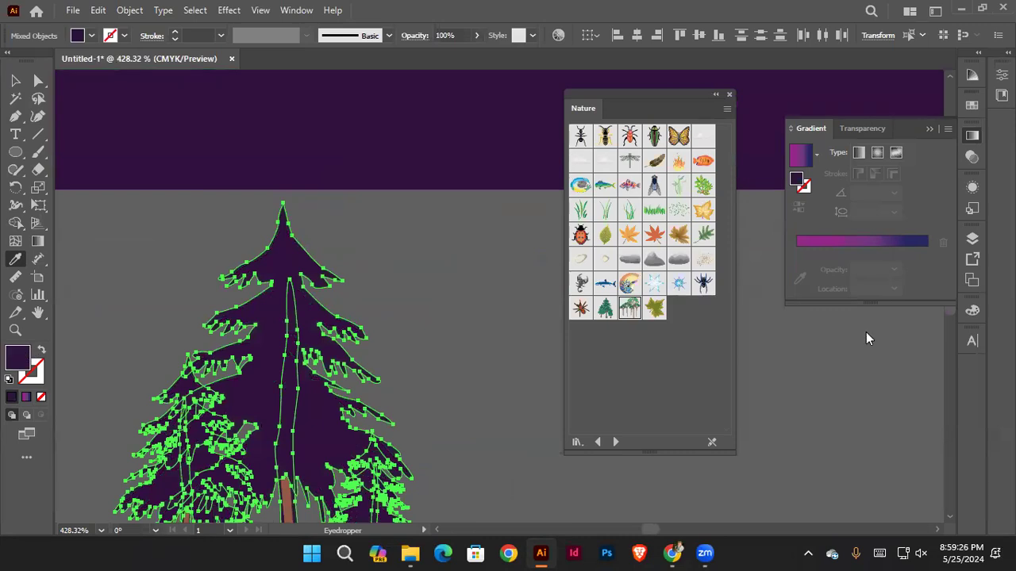
# Step: Set the fill of the selected pine foliage to a darker purple, #1d032d
pyautogui.doubleClick(797, 178)
pyautogui.click(722, 334)
pyautogui.moveTo(727, 334); pyautogui.dragTo(740, 341)
pyautogui.click(915, 192)
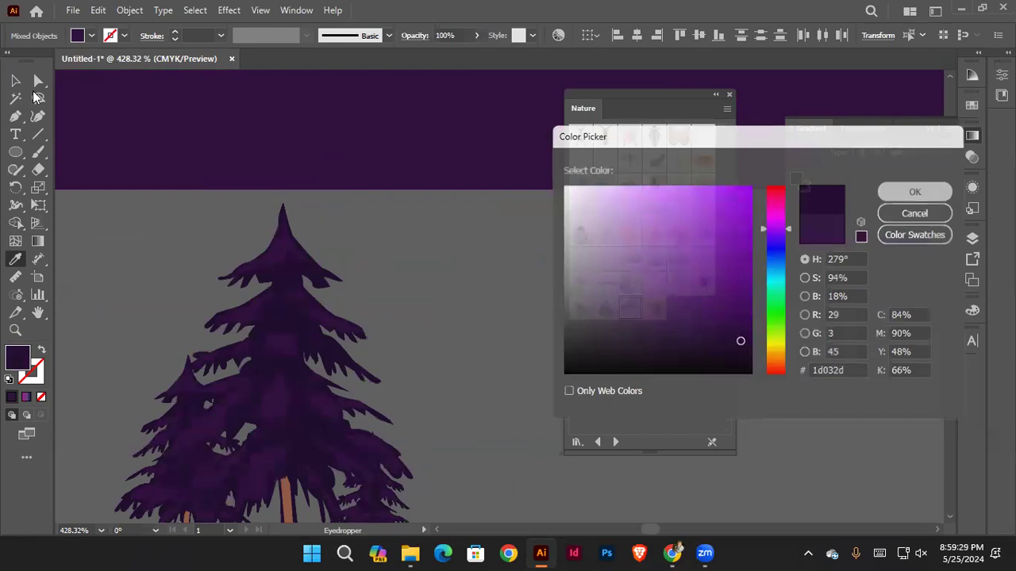
# Step: Clear the selection and move the tallest pine from the cluster onto the left dark hill
pyautogui.press('v')
pyautogui.click(478, 302)
pyautogui.moveTo(478, 304); pyautogui.dragTo(266, 308)
pyautogui.moveTo(359, 335); pyautogui.dragTo(326, 376)
pyautogui.moveTo(372, 400); pyautogui.dragTo(245, 253)
pyautogui.hotkey('ctrl', 'z')
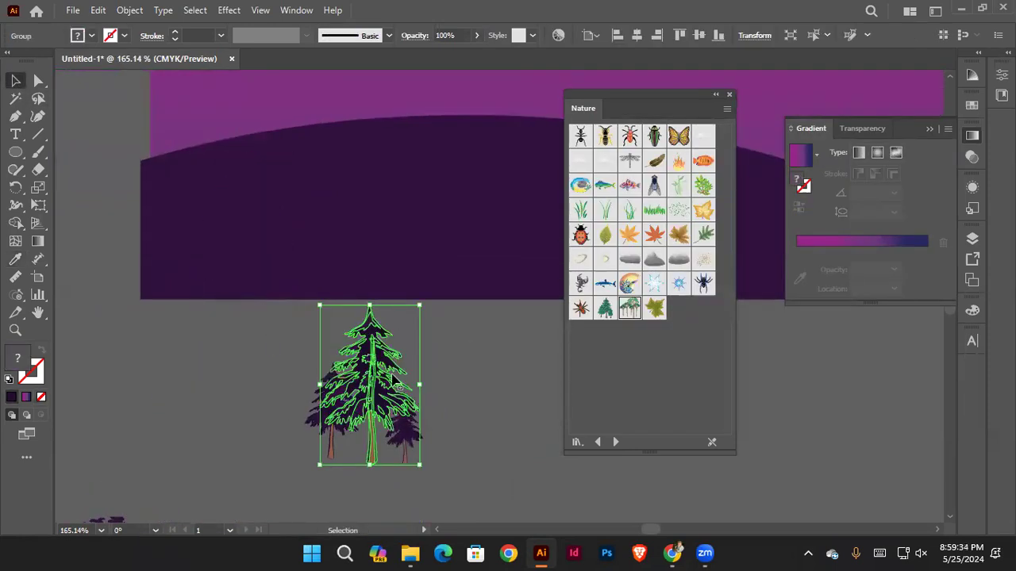
pyautogui.hotkey('ctrl', 'shift', 'z')
pyautogui.click(229, 219)
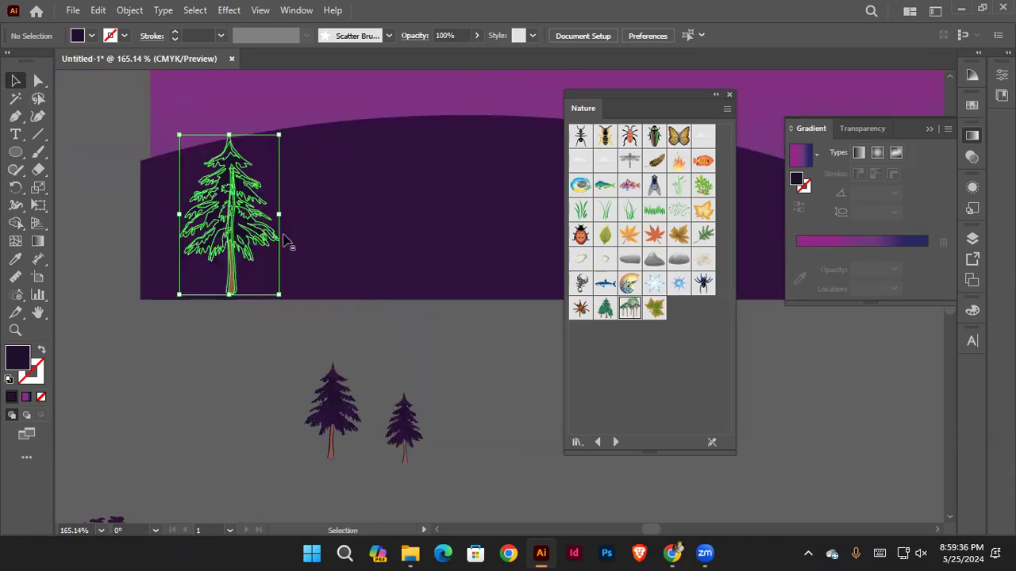
# Step: Move the medium and small pines onto the left dark hill beside the tallest one, and close the Nature symbols
pyautogui.moveTo(330, 405); pyautogui.dragTo(379, 240)
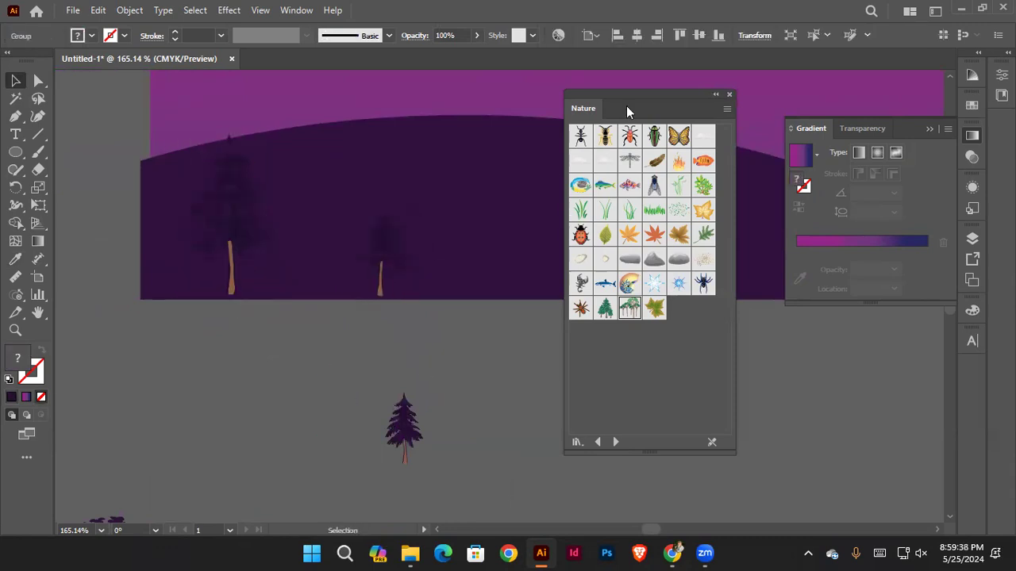
pyautogui.click(729, 94)
pyautogui.click(401, 301)
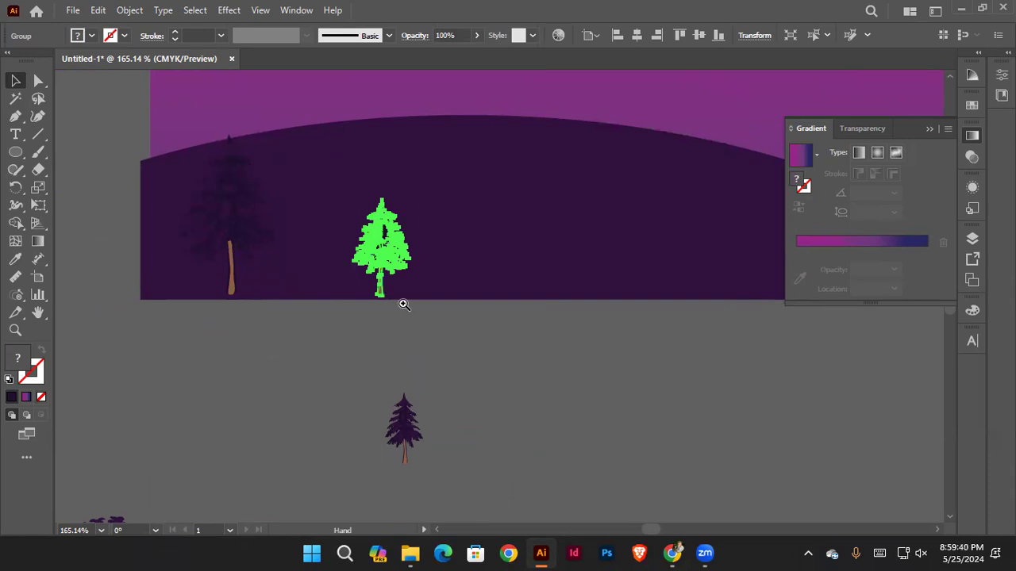
pyautogui.scroll(-2, 401, 302)
pyautogui.hotkey('ctrl', 'z')
pyautogui.moveTo(296, 372); pyautogui.dragTo(422, 240)
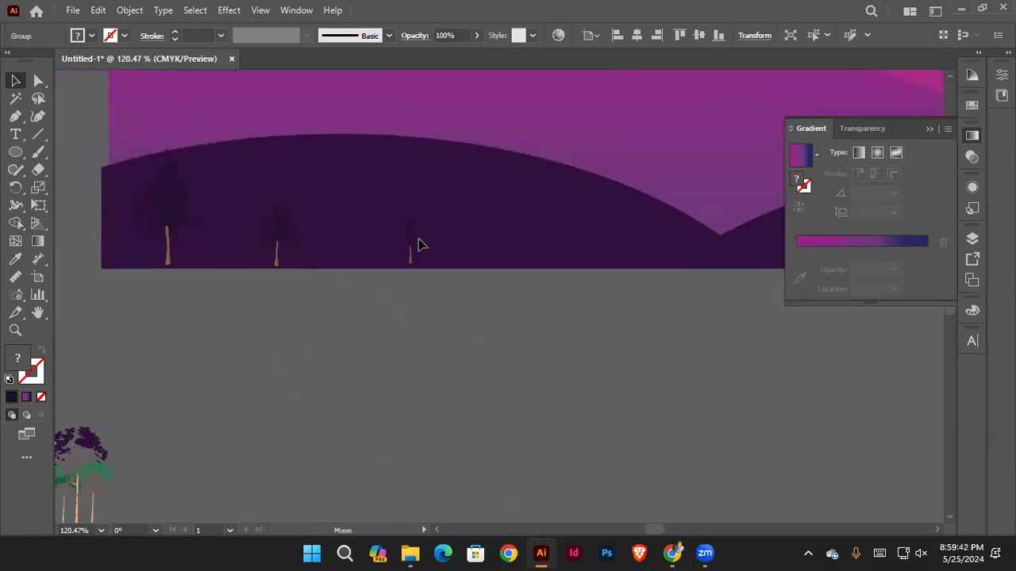
pyautogui.click(393, 334)
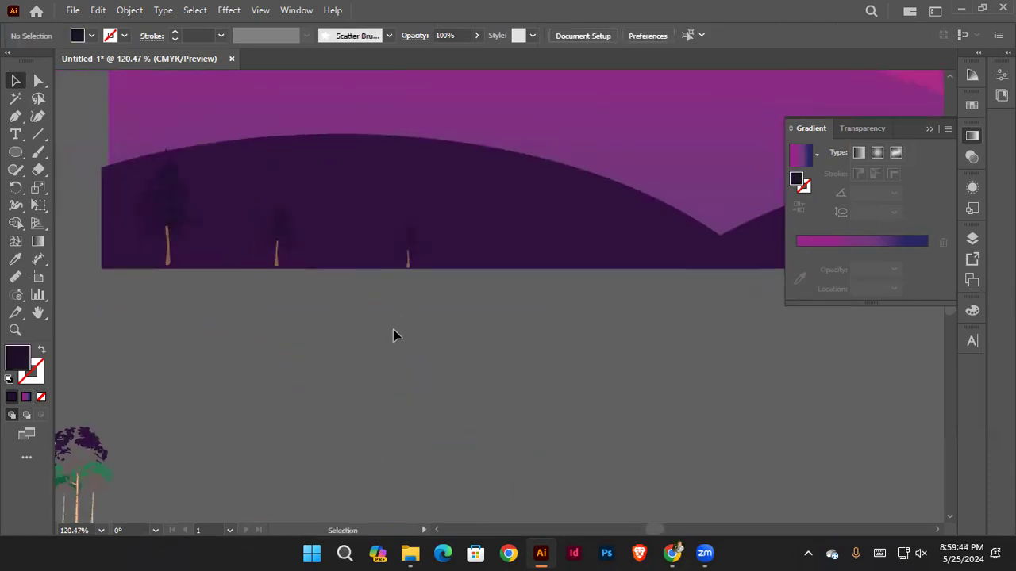
# Step: Select the three pines together and place a copy of them on the right dark hill
pyautogui.scroll(3, 393, 329)
pyautogui.click(402, 344)
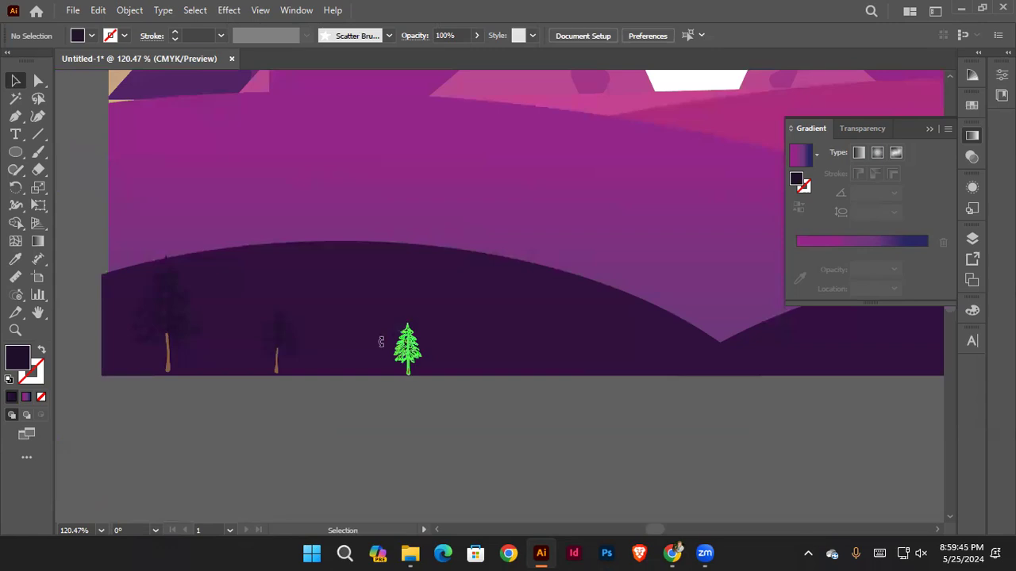
pyautogui.keyDown('shift'); pyautogui.click(279, 350); pyautogui.keyUp('shift')
pyautogui.keyDown('shift'); pyautogui.click(172, 325); pyautogui.keyUp('shift')
pyautogui.moveTo(456, 310); pyautogui.dragTo(499, 295)
pyautogui.click(759, 411)
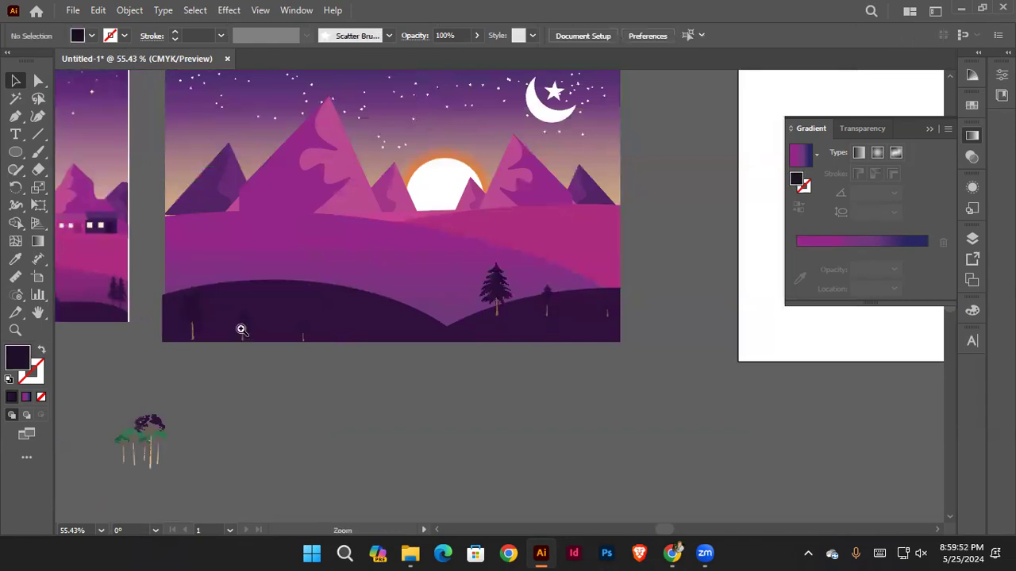
# Step: Select the three original pines and move them up to the crest of the left dark hill
pyautogui.scroll(2, 191, 314)
pyautogui.click(194, 317)
pyautogui.keyDown('shift'); pyautogui.click(266, 341); pyautogui.keyUp('shift')
pyautogui.keyDown('shift'); pyautogui.click(343, 343); pyautogui.keyUp('shift')
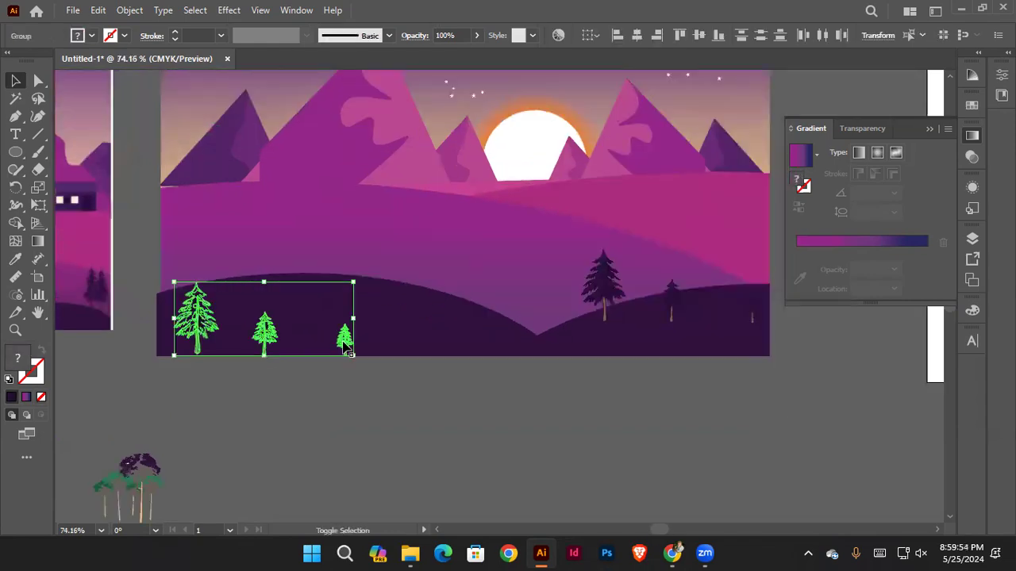
pyautogui.moveTo(344, 343); pyautogui.dragTo(351, 277)
pyautogui.click(373, 352)
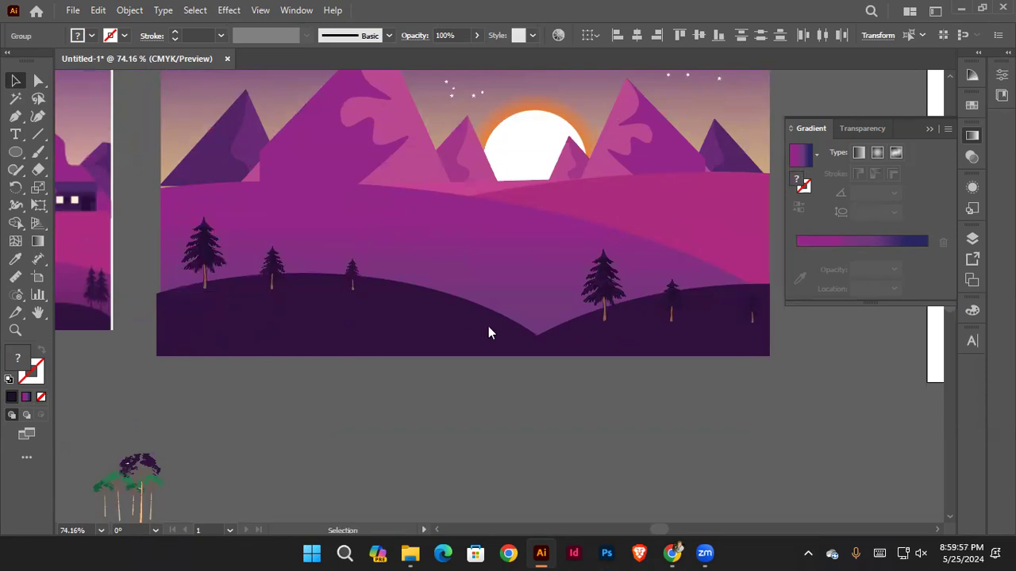
# Step: Reposition individual pines so that both groups of three stand closer together along the crests of the dark hills
pyautogui.keyDown('ctrl'); pyautogui.click(274, 259); pyautogui.keyUp('ctrl')
pyautogui.keyDown('ctrl'); pyautogui.moveTo(208, 261); pyautogui.dragTo(263, 293); pyautogui.keyUp('ctrl')
pyautogui.moveTo(635, 327); pyautogui.dragTo(387, 320)
pyautogui.moveTo(328, 311); pyautogui.dragTo(324, 297)
pyautogui.moveTo(462, 330); pyautogui.dragTo(402, 316)
pyautogui.moveTo(873, 340); pyautogui.dragTo(415, 307)
pyautogui.click(423, 300)
pyautogui.moveTo(527, 323); pyautogui.dragTo(508, 289)
pyautogui.moveTo(664, 341); pyautogui.dragTo(621, 291)
# Step: Draw a dark purple rectangle directly below the landscape, spanning its full width
pyautogui.scroll(-2, 687, 322)
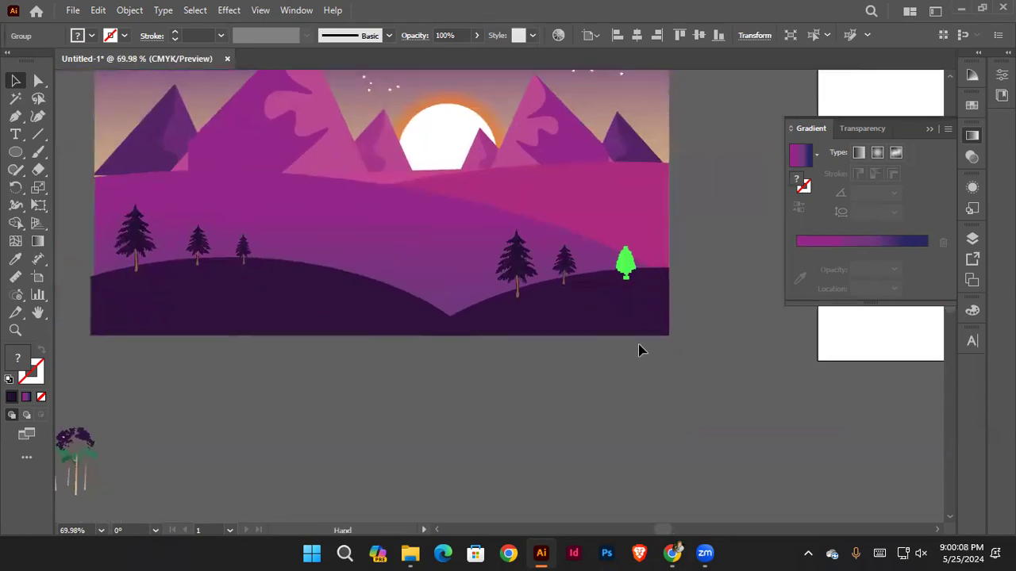
pyautogui.scroll(-1, 640, 349)
pyautogui.scroll(2, 605, 370)
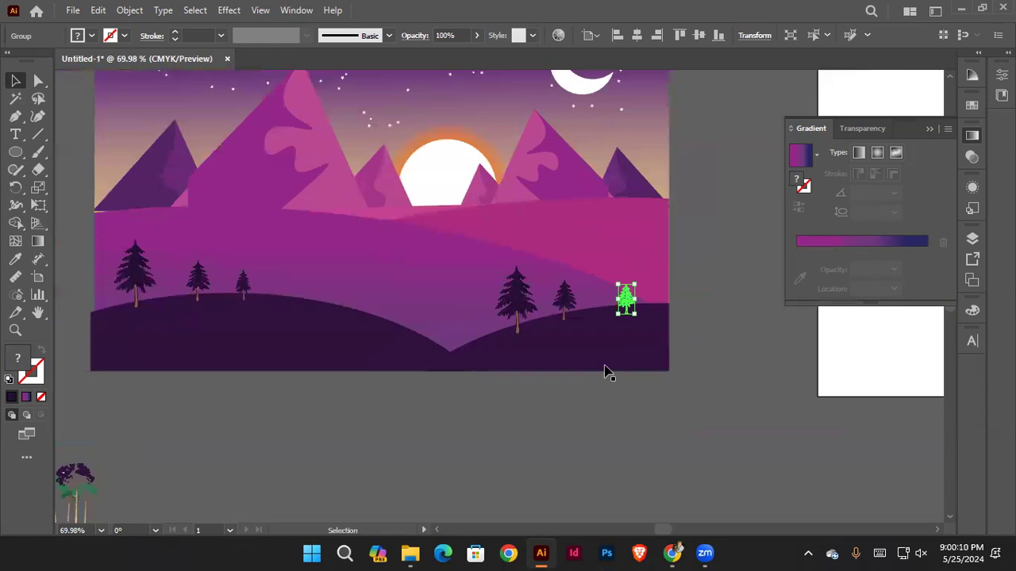
pyautogui.scroll(-1, 669, 410)
pyautogui.scroll(-1, 469, 287)
pyautogui.scroll(-1, 469, 287)
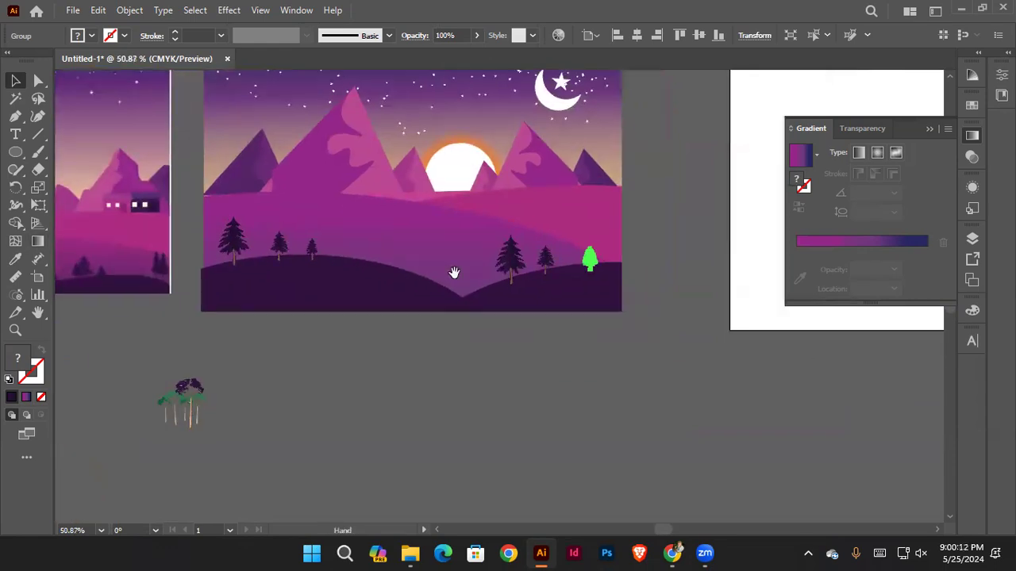
pyautogui.moveTo(15, 153); pyautogui.dragTo(76, 152)
pyautogui.moveTo(200, 312)
pyautogui.mouseDown()
pyautogui.moveTo(628, 386)
pyautogui.moveTo(619, 381)
pyautogui.mouseUp()
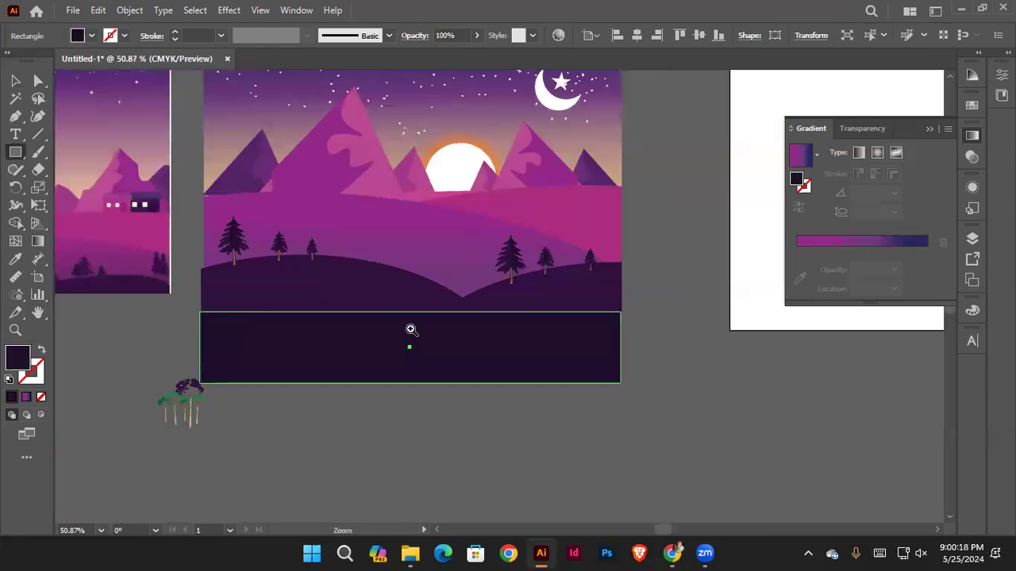
# Step: Draw a thin horizontal strip along the upper edge of the dark rectangle and fill it with gray #727272
pyautogui.scroll(1, 410, 332)
pyautogui.keyDown('ctrl'); pyautogui.click(143, 295); pyautogui.keyUp('ctrl')
pyautogui.moveTo(151, 299); pyautogui.dragTo(671, 314)
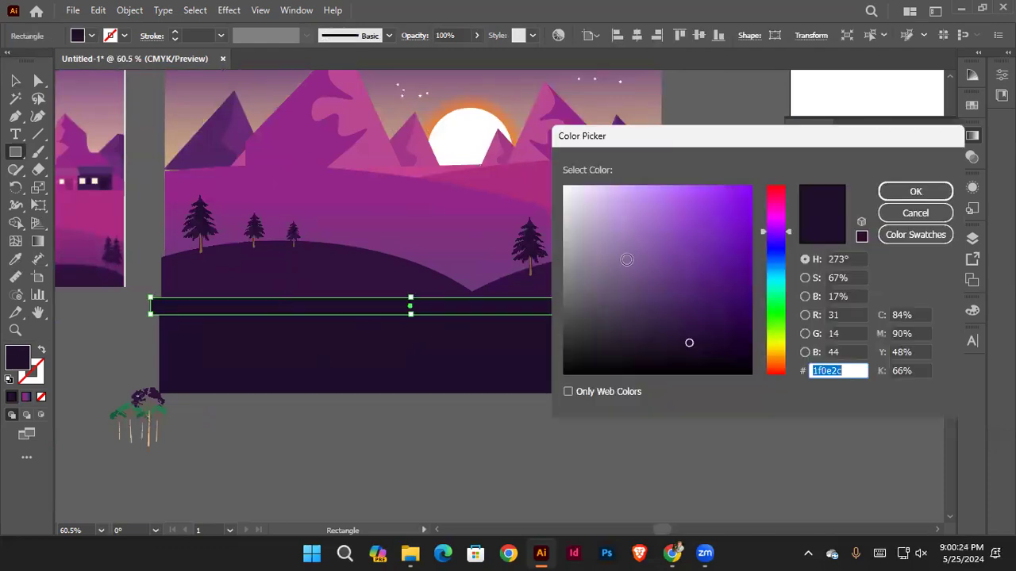
pyautogui.moveTo(626, 259); pyautogui.dragTo(559, 181)
pyautogui.moveTo(623, 266); pyautogui.dragTo(546, 291)
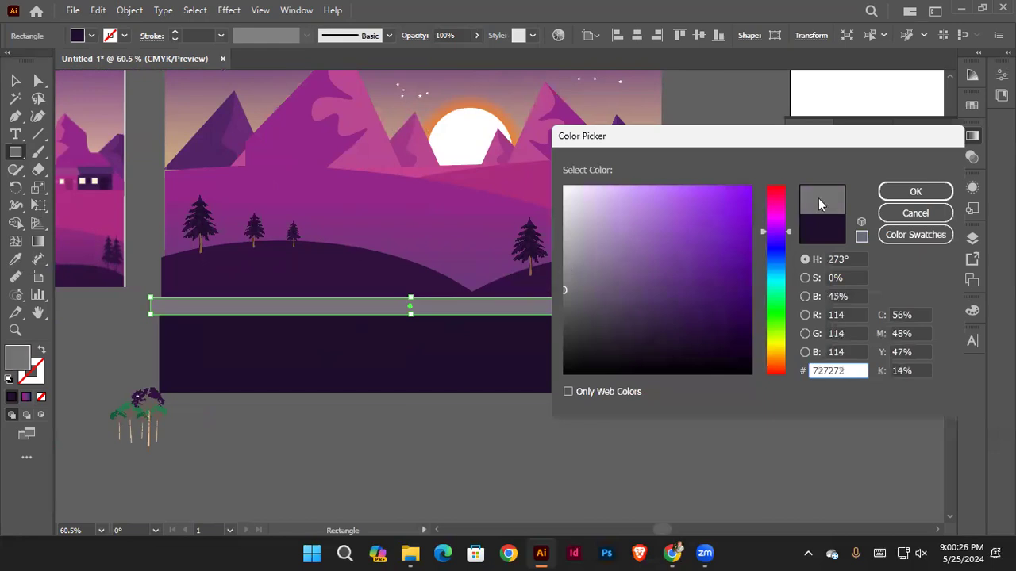
pyautogui.click(913, 193)
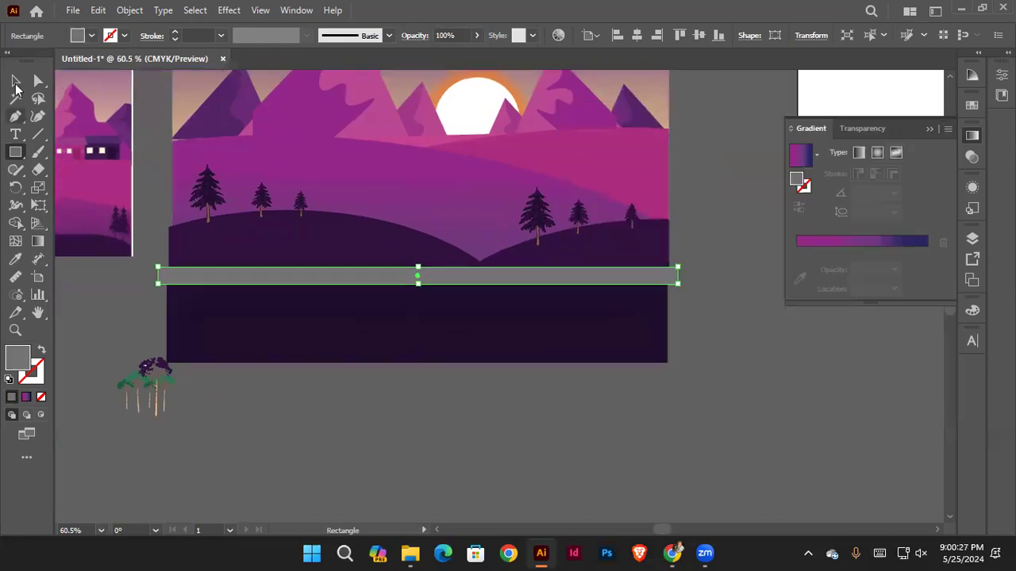
# Step: Shorten both ends of the gray strip to the landscape's side edges, making it about 948 pt wide
pyautogui.click(15, 80)
pyautogui.click(171, 292)
pyautogui.click(178, 278)
pyautogui.scroll(1, 175, 281)
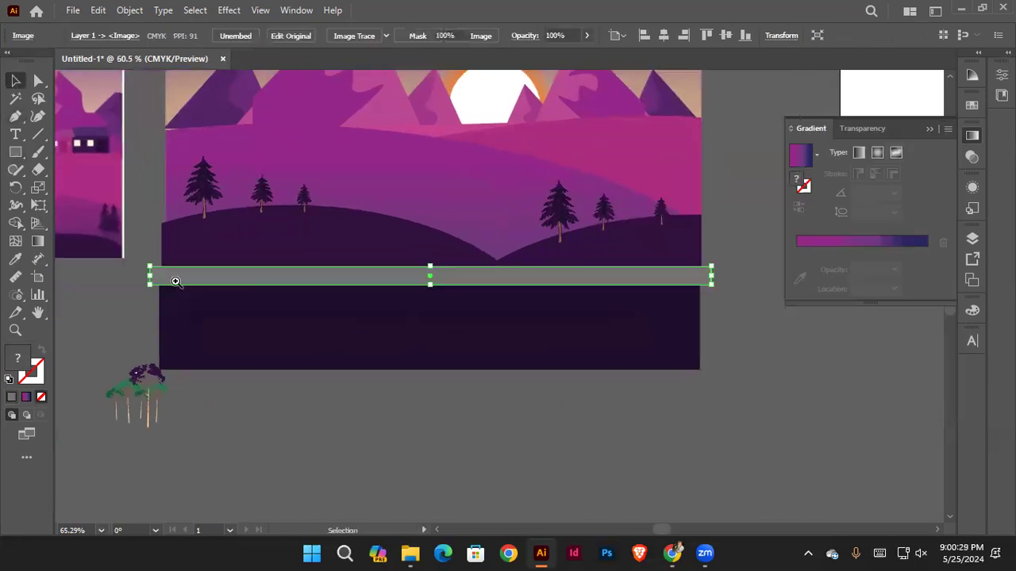
pyautogui.scroll(2, 151, 285)
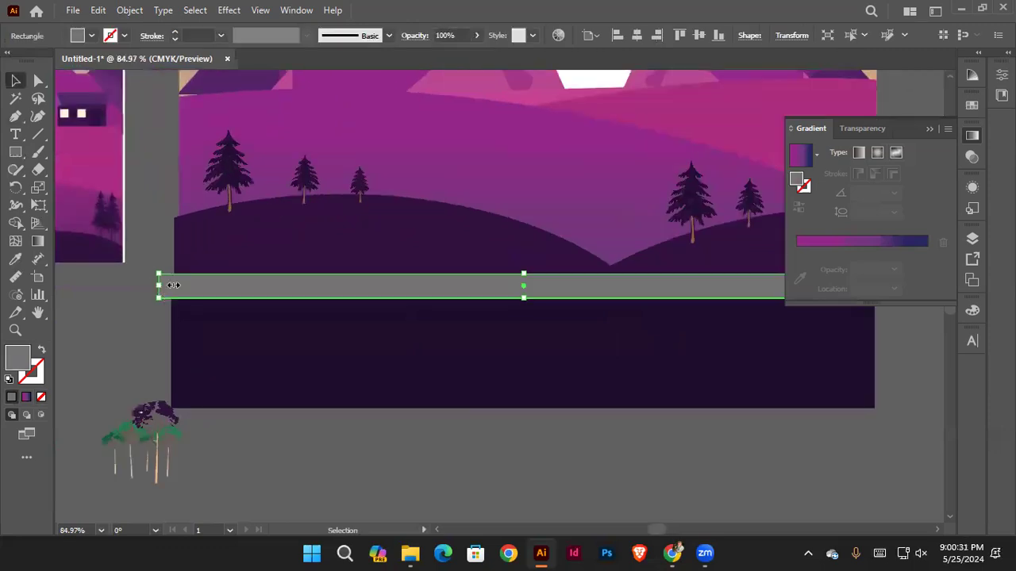
pyautogui.moveTo(173, 284); pyautogui.dragTo(202, 280)
pyautogui.hscroll(3, 578, 277)
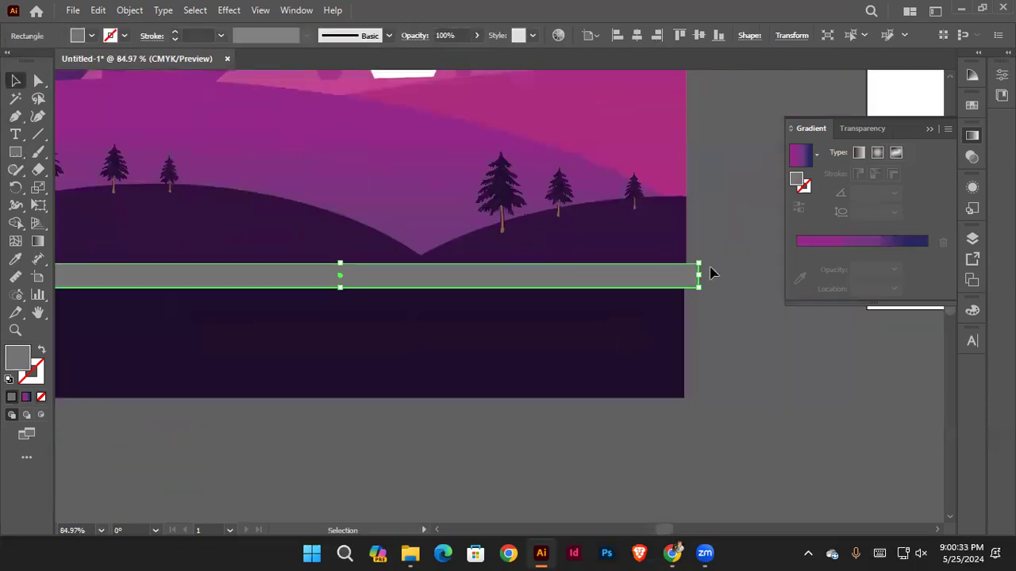
pyautogui.moveTo(698, 275); pyautogui.dragTo(684, 275)
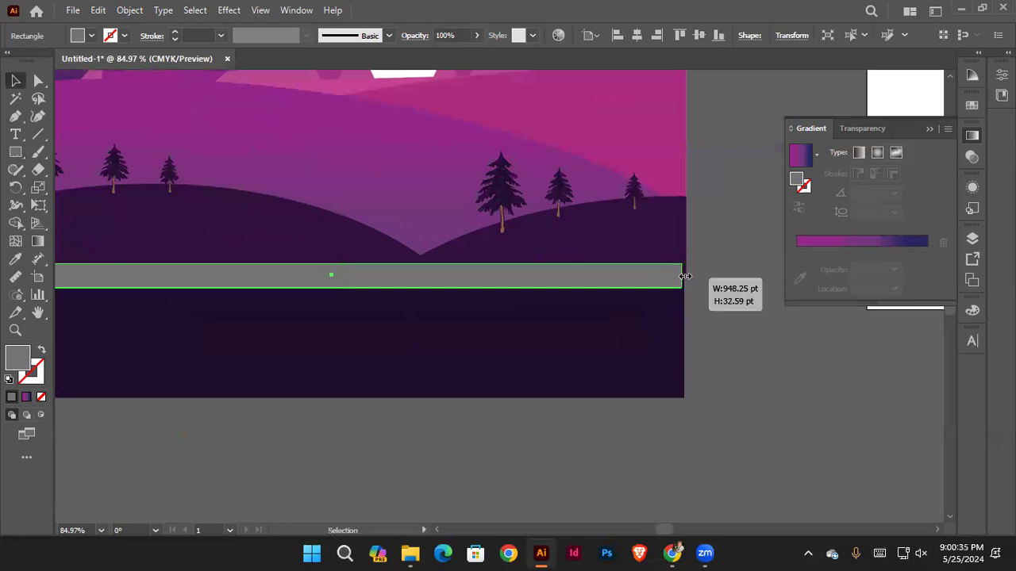
pyautogui.moveTo(714, 315); pyautogui.dragTo(684, 277)
# Step: Deselect the gray strip and move the forest trees away from the dark rectangle onto the empty canvas
pyautogui.scroll(-3, 462, 327)
pyautogui.hotkey('ctrl', 'shift', 'a')
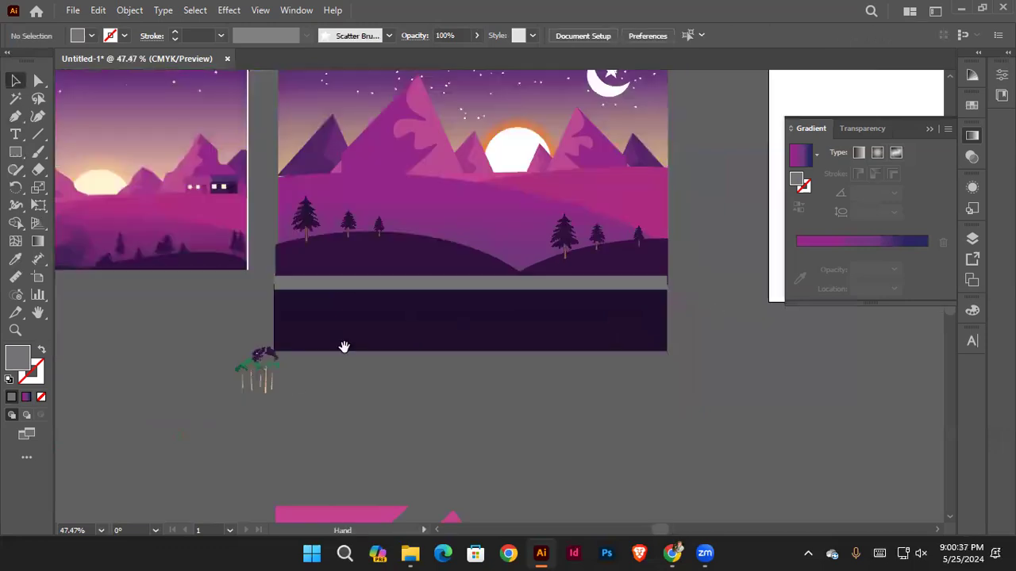
pyautogui.scroll(1, 286, 416)
pyautogui.click(262, 391)
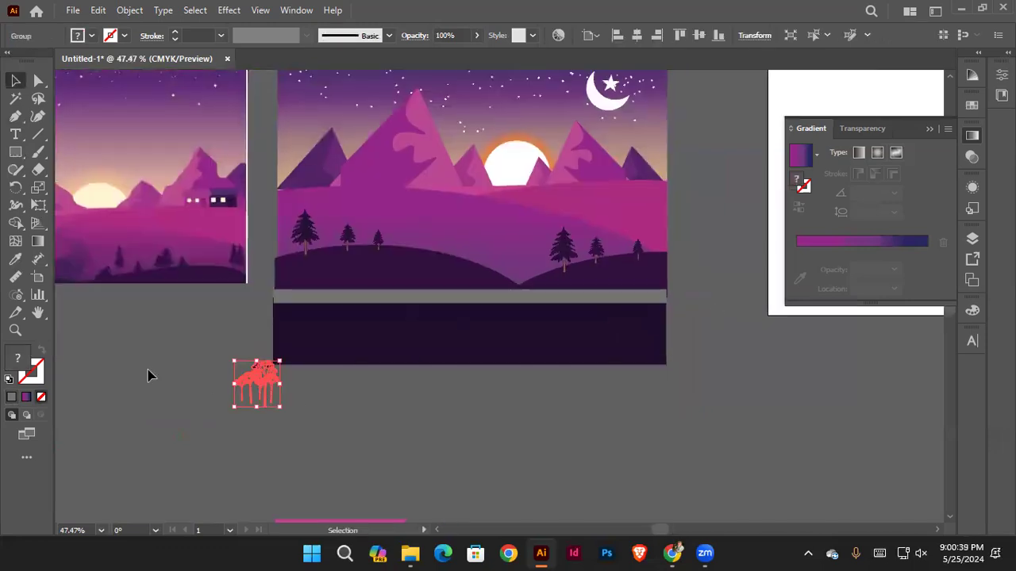
pyautogui.scroll(1, 391, 337)
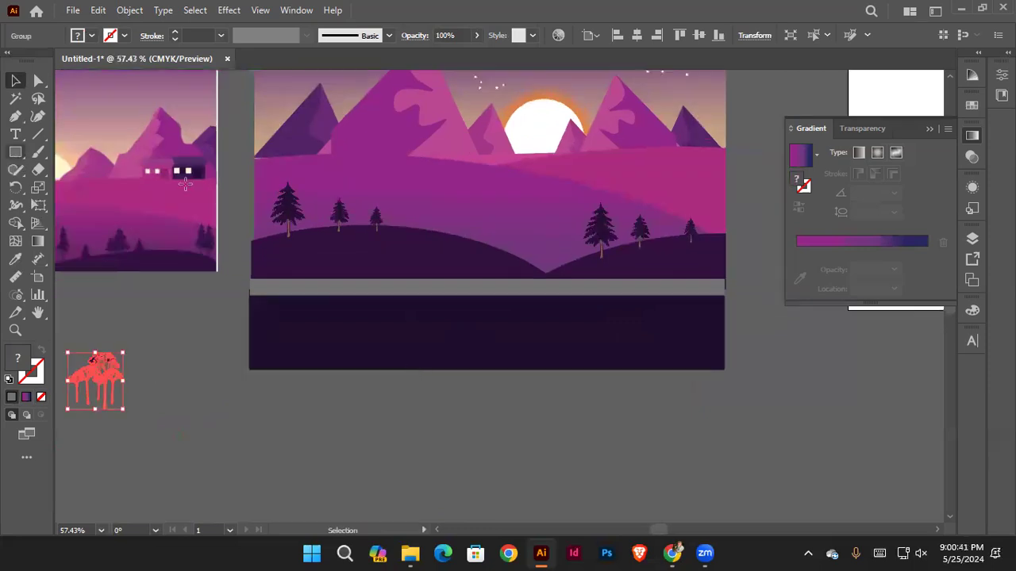
pyautogui.scroll(1, 431, 325)
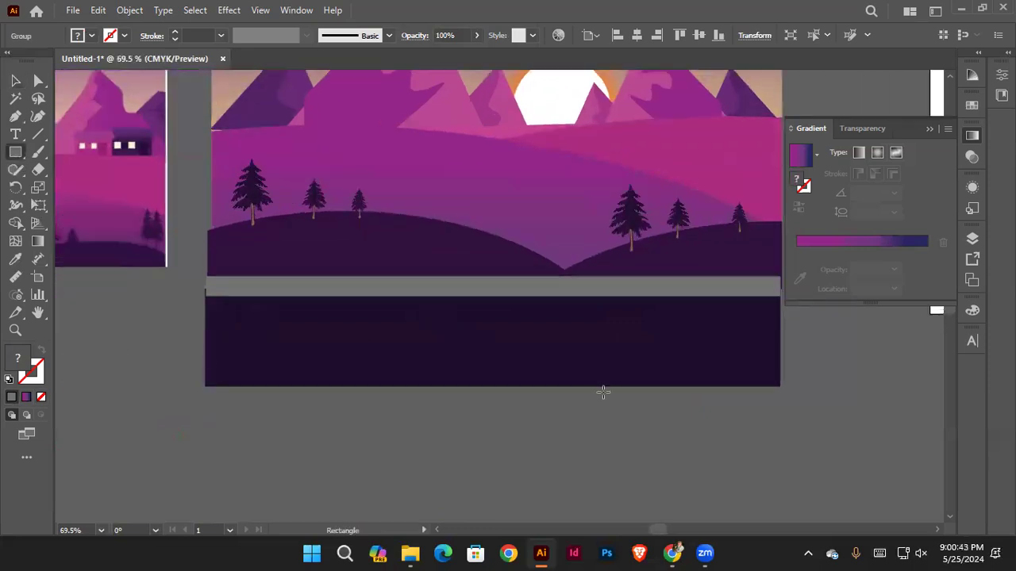
# Step: Draw a thin strip along the dark rectangle's lower edge and fill both the upper and lower strips with white #ffffff
pyautogui.moveTo(783, 385); pyautogui.dragTo(780, 386)
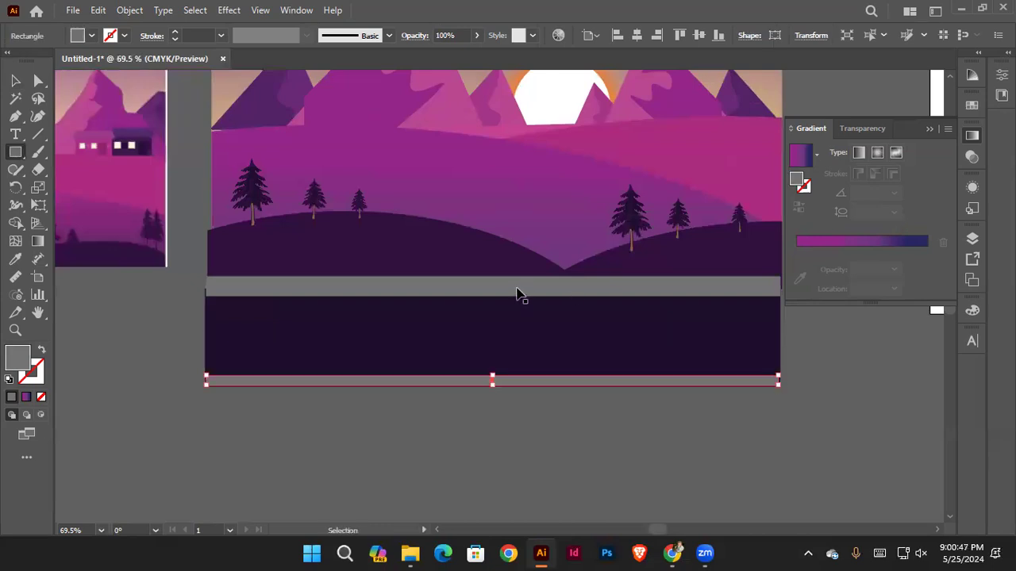
pyautogui.keyDown('shift'); pyautogui.click(518, 292); pyautogui.keyUp('shift')
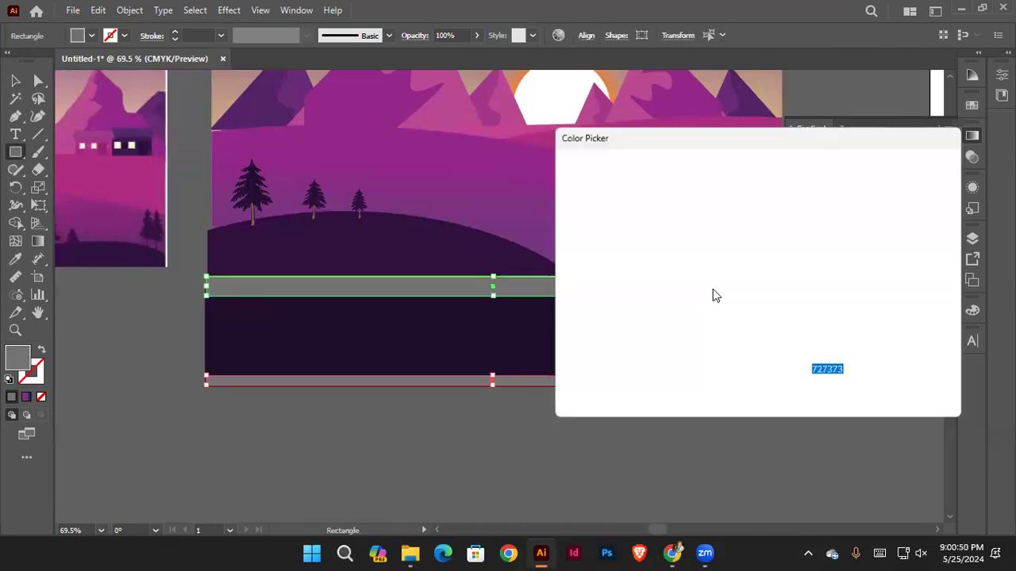
pyautogui.write('ffffff')
pyautogui.click(914, 191)
pyautogui.press('v')
pyautogui.click(138, 302)
# Step: Make the upper white strip thinner by raising its lower edge, and leave nothing selected
pyautogui.scroll(1, 540, 297)
pyautogui.click(487, 298)
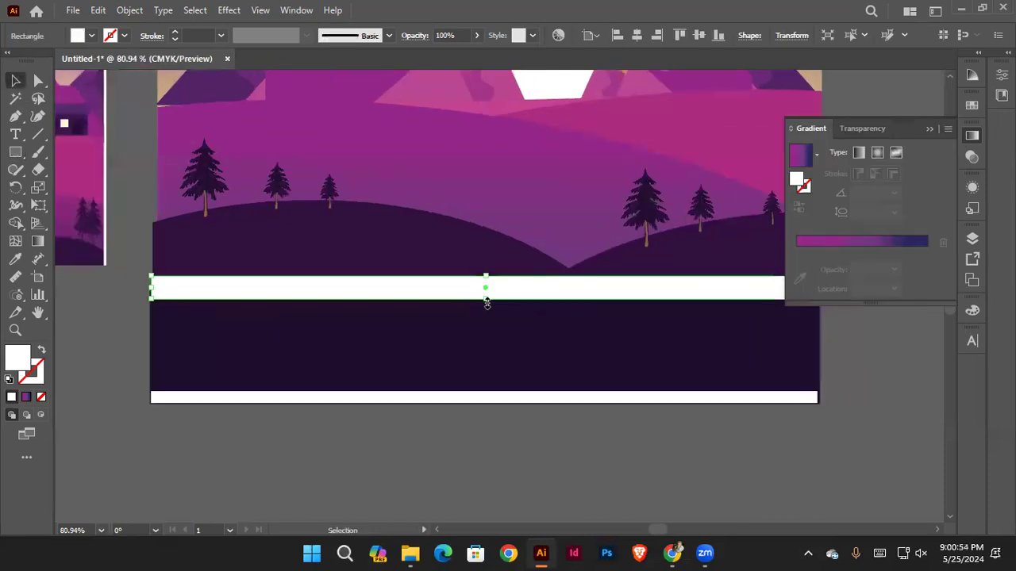
pyautogui.moveTo(487, 301); pyautogui.dragTo(485, 291)
pyautogui.click(318, 343)
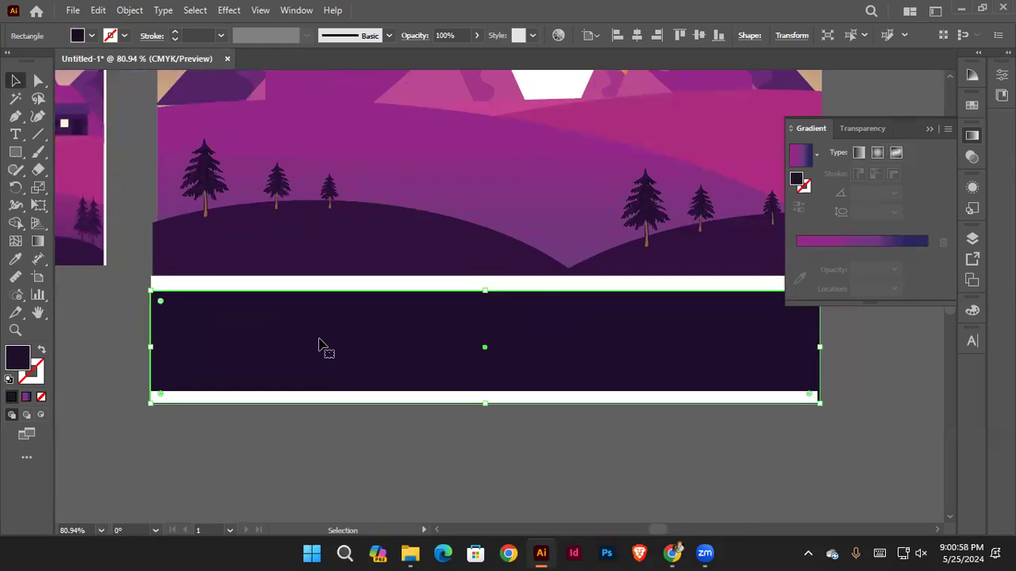
pyautogui.click(126, 322)
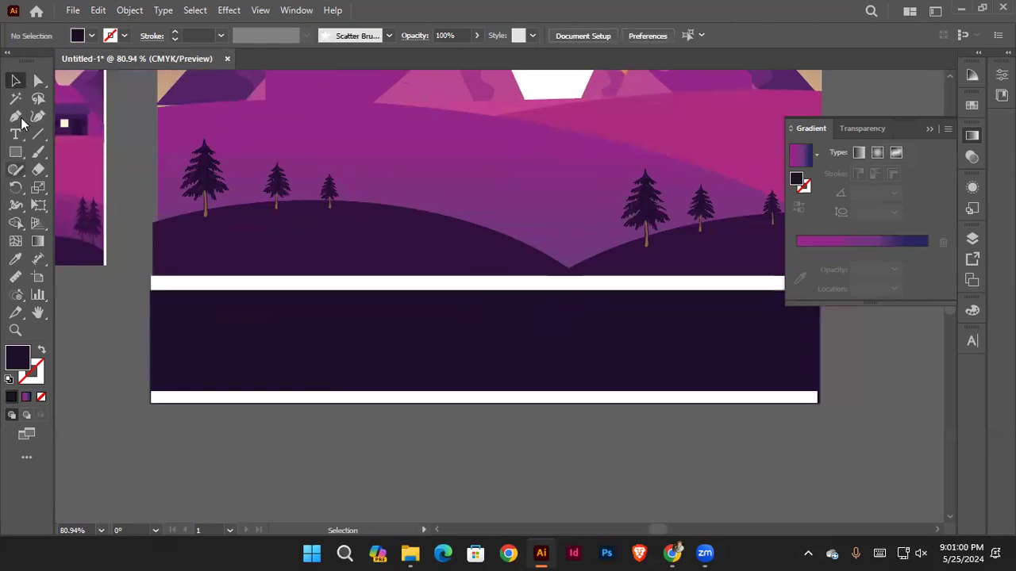
# Step: Draw a horizontal line across the full width of the dark rectangle, through its middle
pyautogui.click(40, 137)
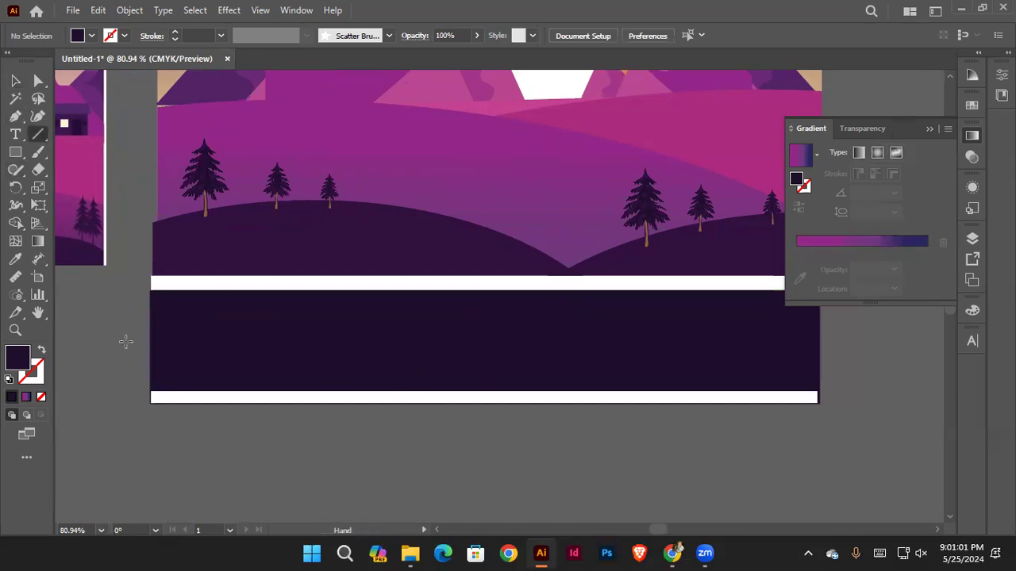
pyautogui.hscroll(1, 126, 341)
pyautogui.moveTo(125, 341); pyautogui.dragTo(705, 341)
pyautogui.moveTo(790, 347); pyautogui.dragTo(782, 346)
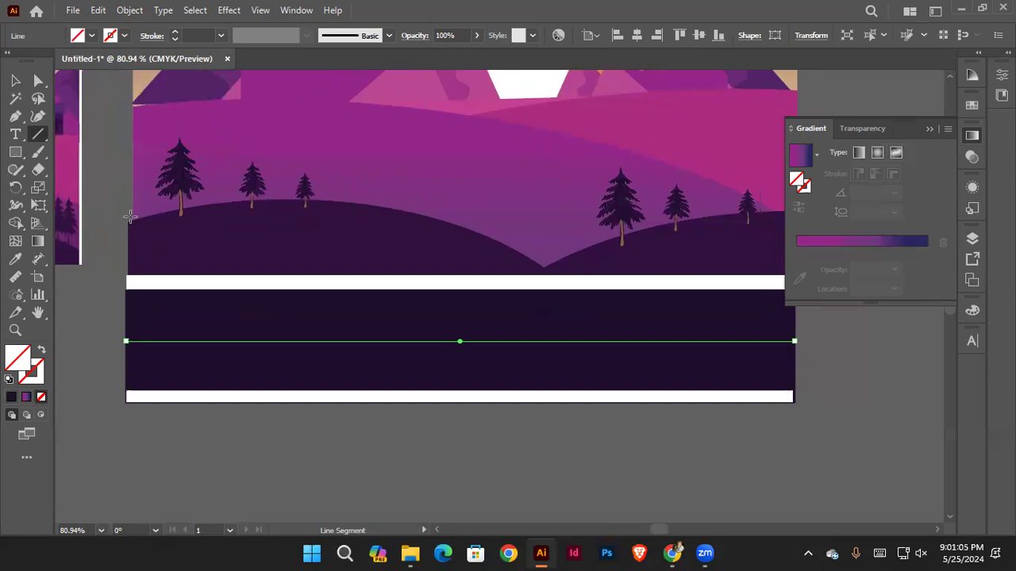
# Step: Give the middle line a white #ffffff stroke with a weight of 11 pt
pyautogui.click(41, 397)
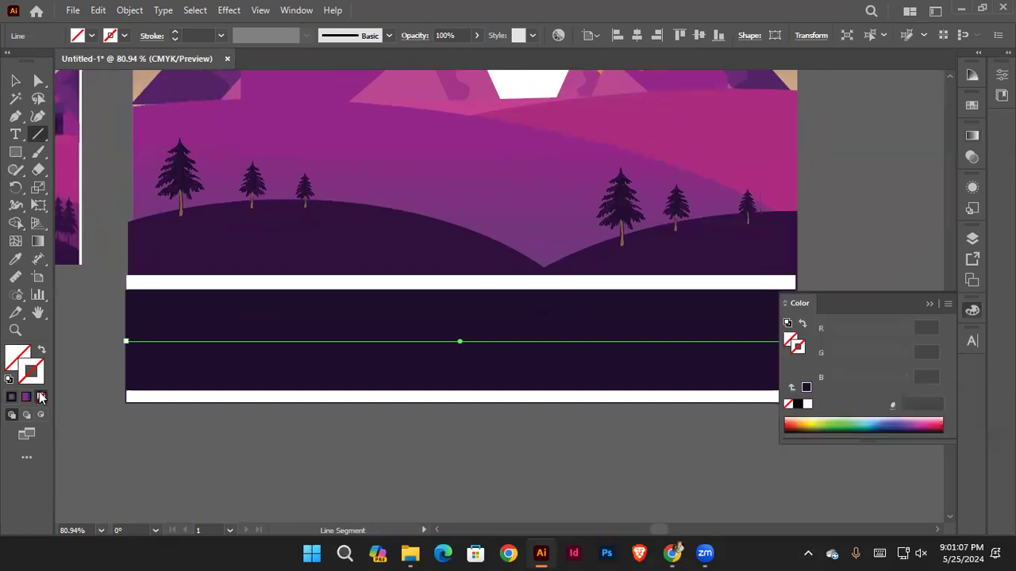
pyautogui.click(204, 35)
pyautogui.write('2')
pyautogui.press('Return')
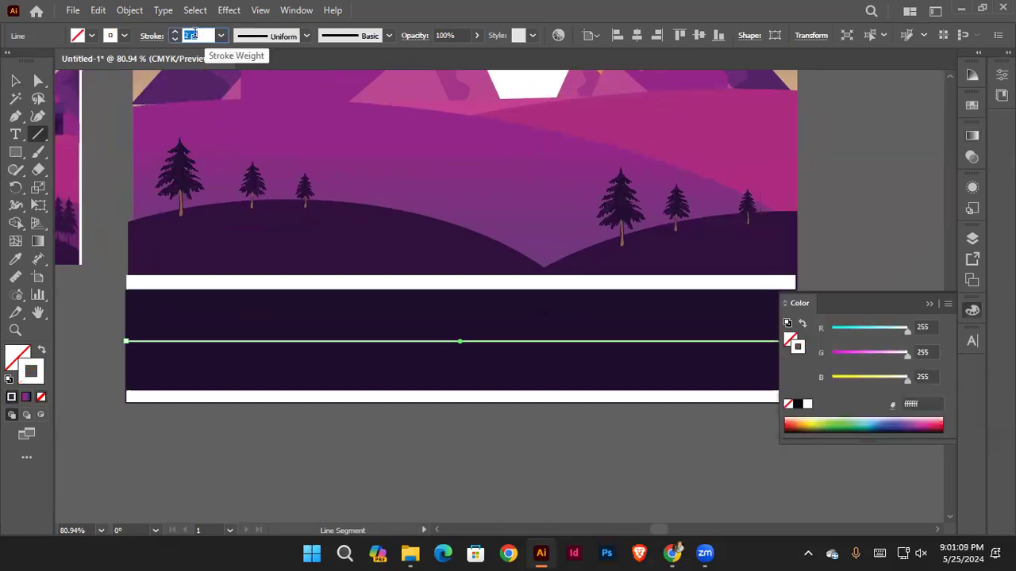
pyautogui.write('11')
pyautogui.press('Return')
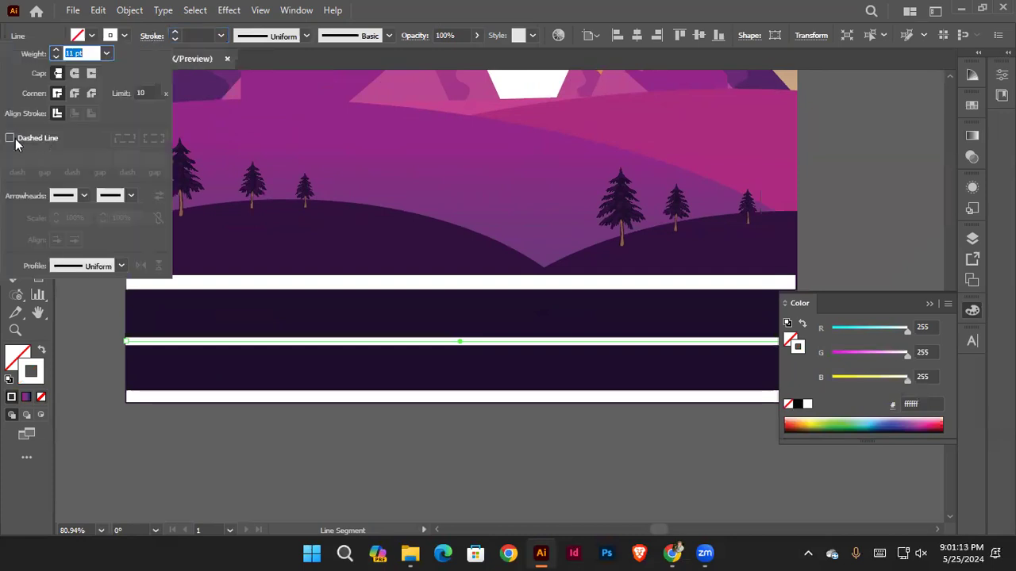
# Step: Turn the middle line into a dashed line and set its second dash length to 56 pt
pyautogui.click(15, 141)
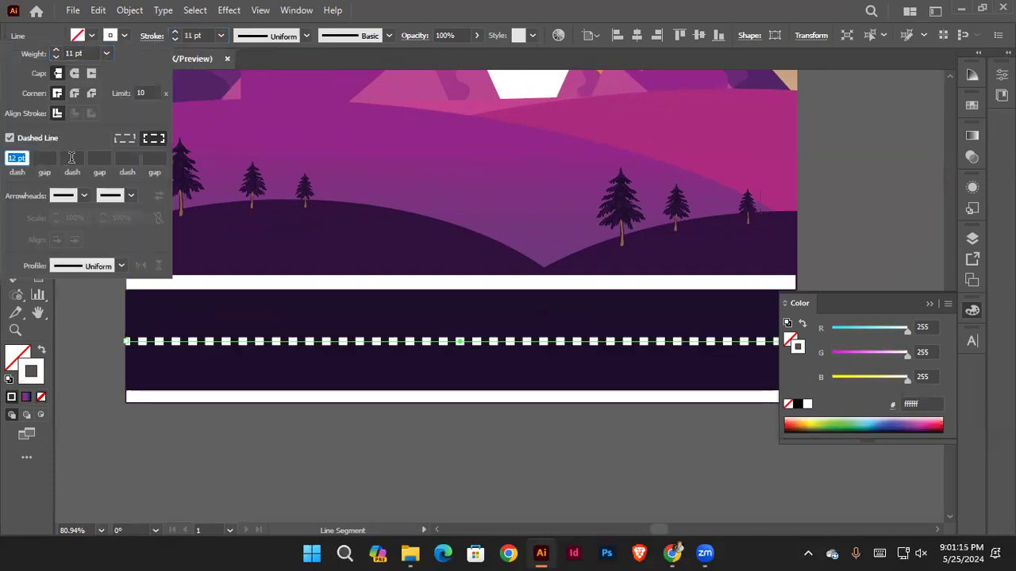
pyautogui.click(70, 158)
pyautogui.write('32')
pyautogui.press('Return')
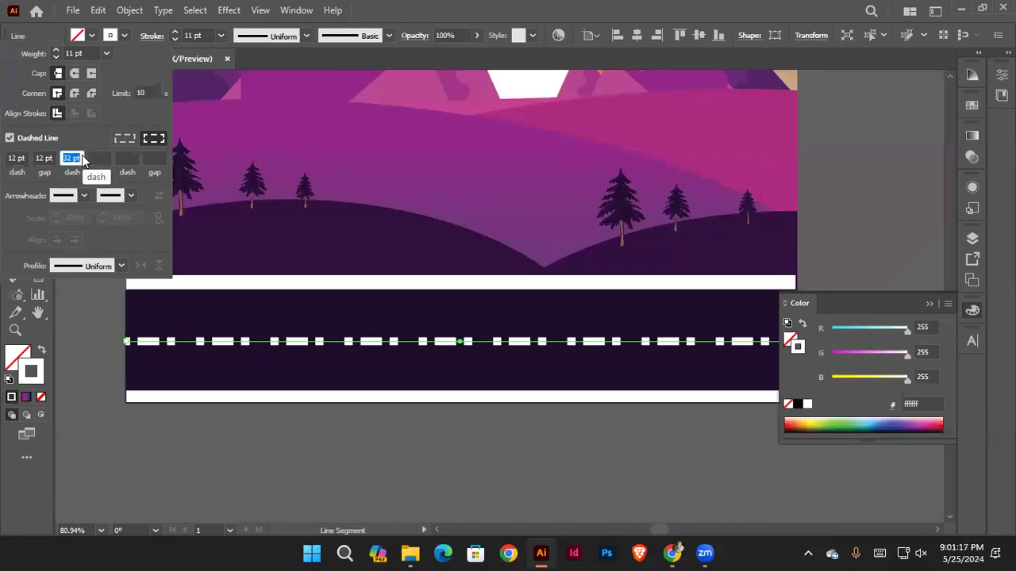
pyautogui.write('56')
pyautogui.press('Return')
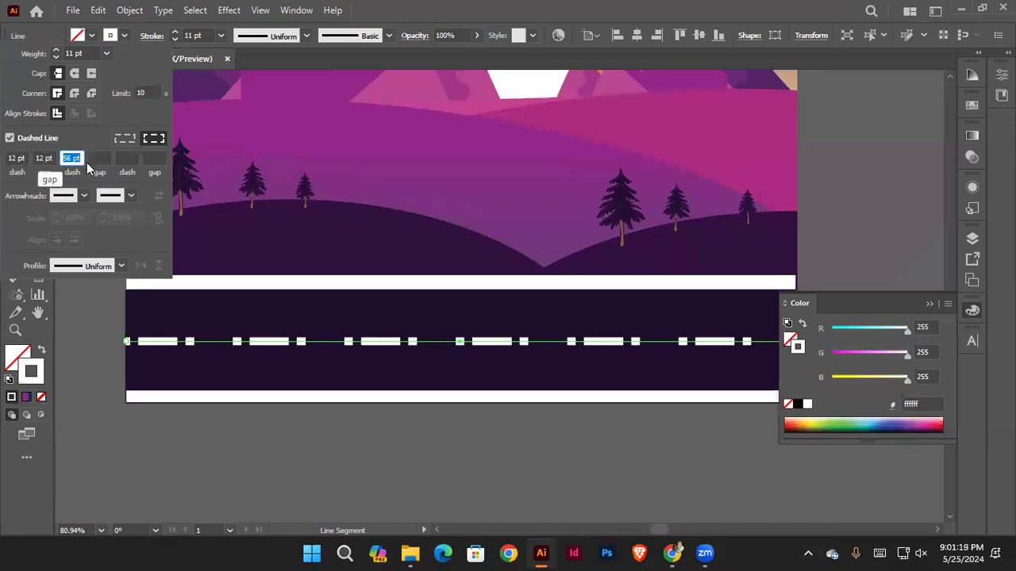
# Step: Set the line's first and second dash lengths to 0 pt and its first gap to 85 pt
pyautogui.write('0')
pyautogui.press('Return')
pyautogui.click(25, 157)
pyautogui.click(48, 157)
pyautogui.write('33')
pyautogui.press('Return')
pyautogui.press('Up')
pyautogui.press('Up')
pyautogui.press('Up')
pyautogui.press('Up')
pyautogui.press('Up')
pyautogui.press('Up')
pyautogui.press('Up')
pyautogui.press('Up')
pyautogui.press('Up')
pyautogui.press('Up')
pyautogui.press('Up')
pyautogui.press('Up')
pyautogui.press('Up')
pyautogui.press('Up')
pyautogui.press('Up')
pyautogui.press('Up')
pyautogui.press('Up')
pyautogui.press('Up')
pyautogui.press('Up')
pyautogui.press('Up')
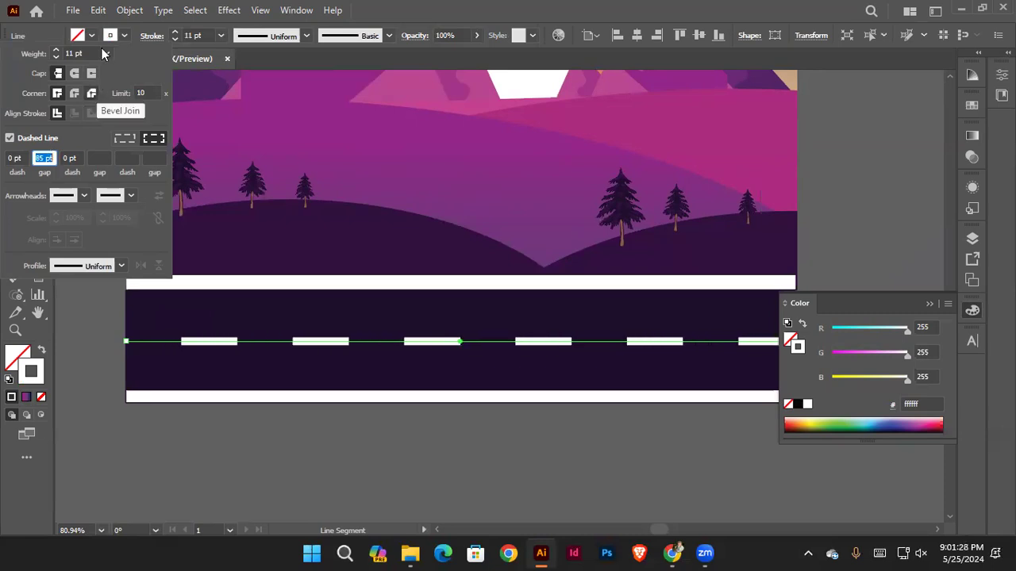
# Step: Set the dashed line's stroke weight to 10 pt and its first gap to 84 pt
pyautogui.click(75, 52)
pyautogui.write('16')
pyautogui.press('Return')
pyautogui.press('Down')
pyautogui.press('Down')
pyautogui.press('Down')
pyautogui.press('Down')
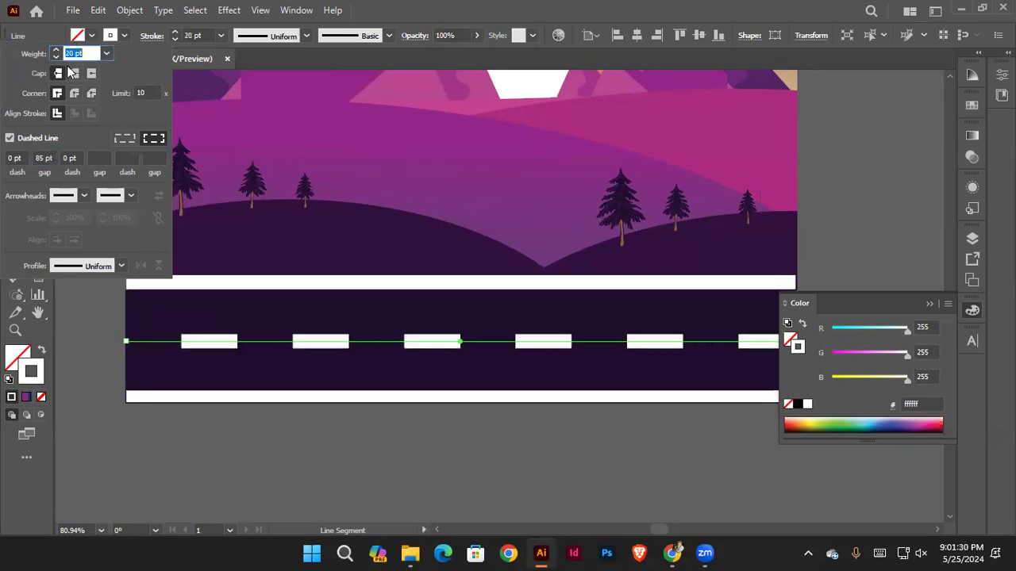
pyautogui.press('Down')
pyautogui.press('Down')
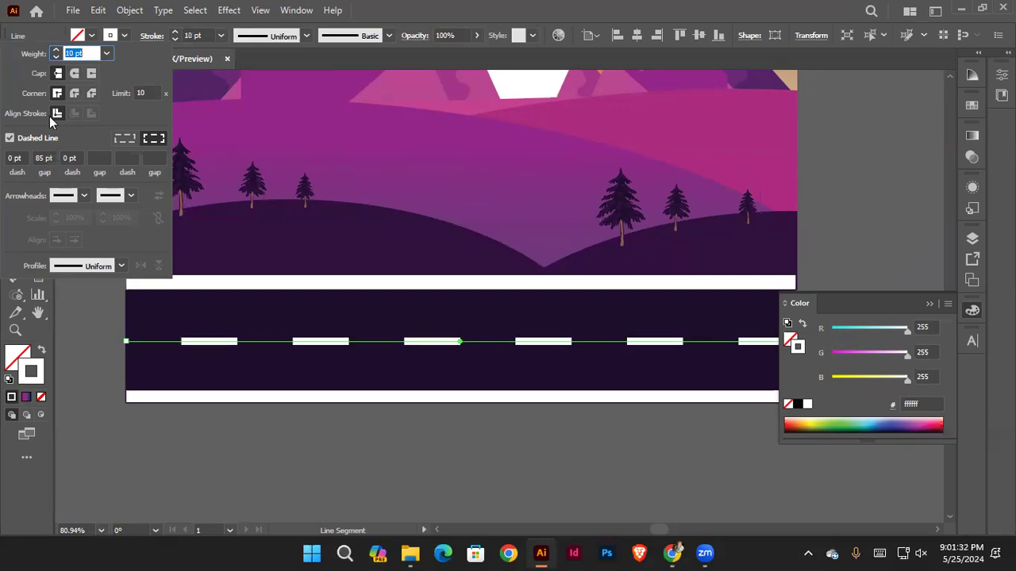
pyautogui.click(44, 157)
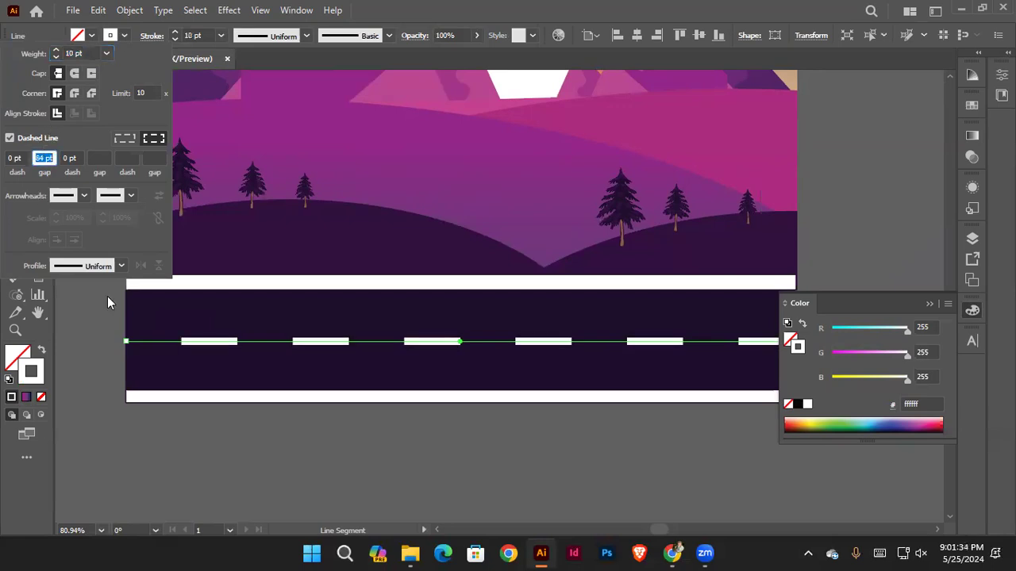
pyautogui.click(168, 393)
# Step: Fill the two white strips along the road's edges with black, and close the color settings
pyautogui.click(15, 80)
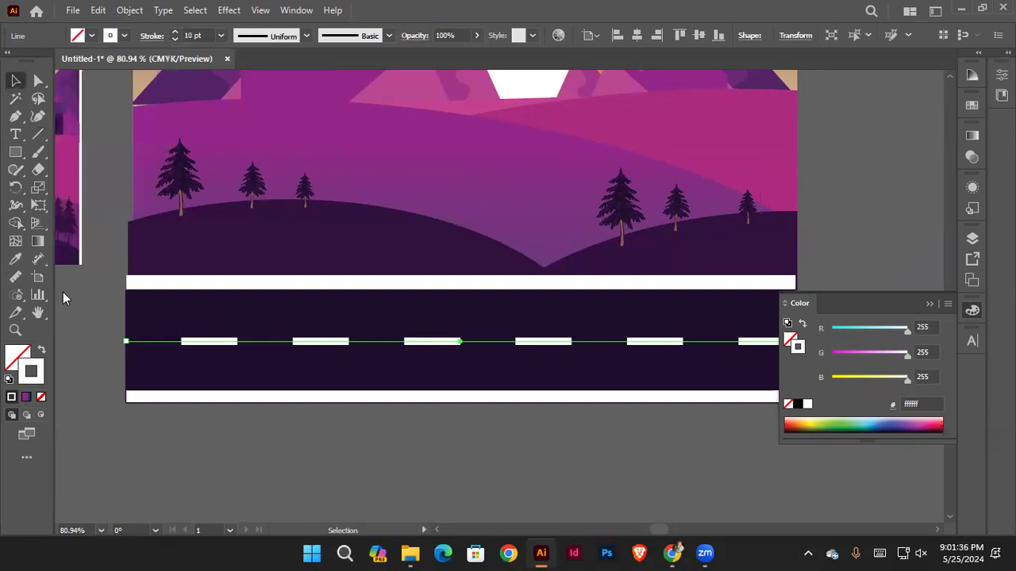
pyautogui.click(163, 292)
pyautogui.keyDown('shift'); pyautogui.click(175, 401); pyautogui.keyUp('shift')
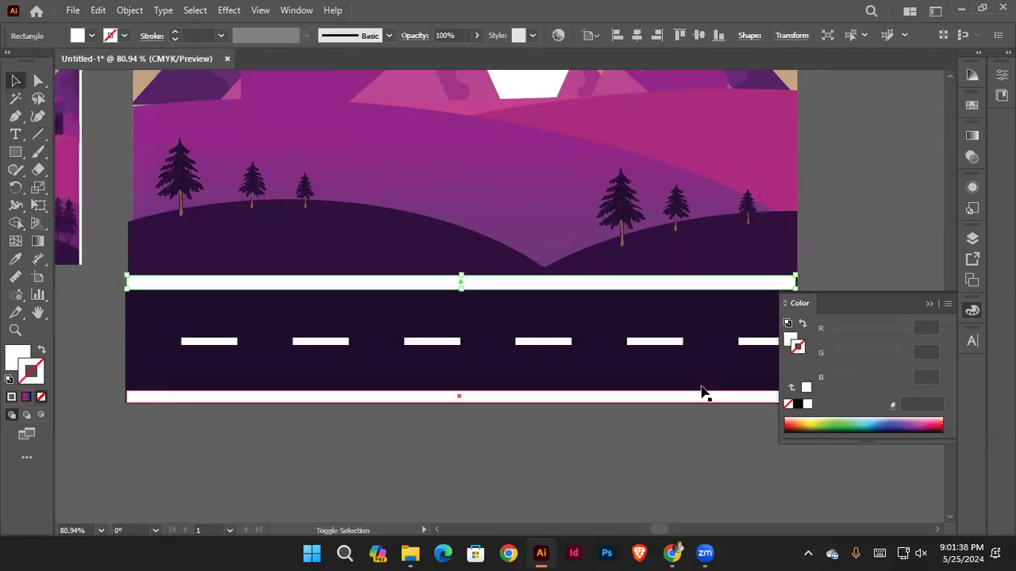
pyautogui.click(797, 404)
pyautogui.click(317, 441)
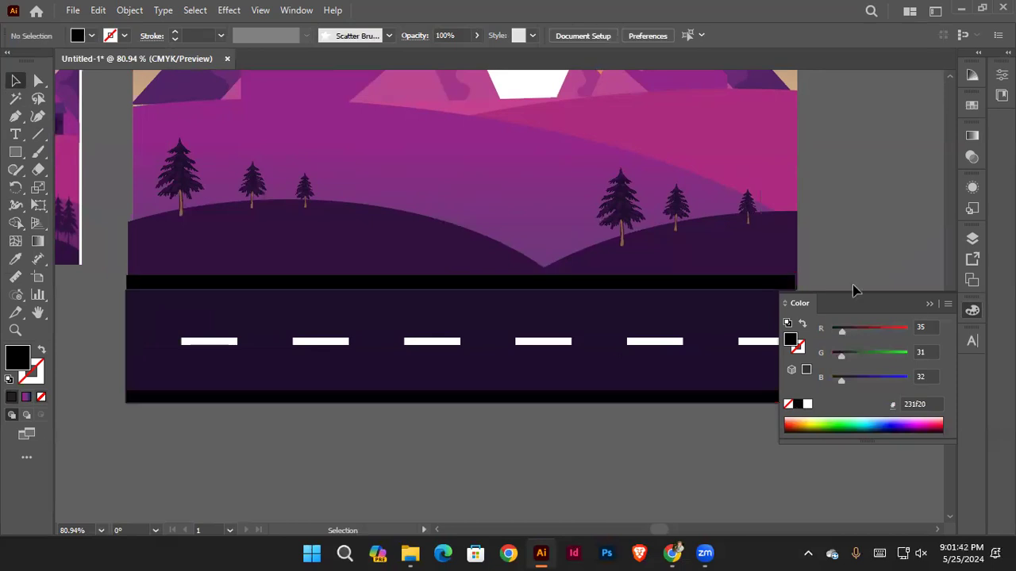
pyautogui.click(928, 305)
# Step: Draw a black rectangle about 107 by 25 pt on the pink hill at the foot of the large mountain beside the sun
pyautogui.scroll(-3, 765, 269)
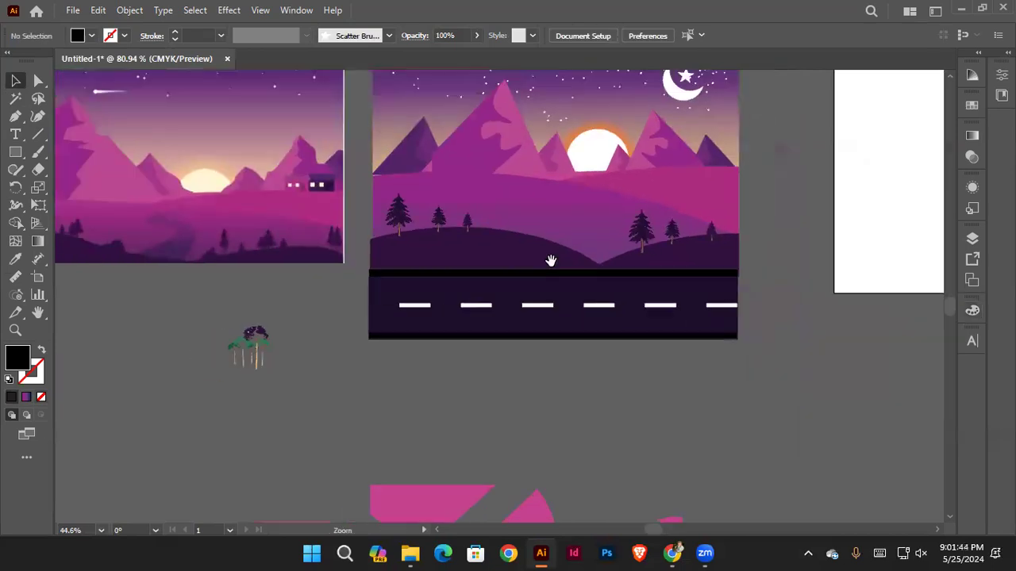
pyautogui.moveTo(548, 261); pyautogui.dragTo(501, 341)
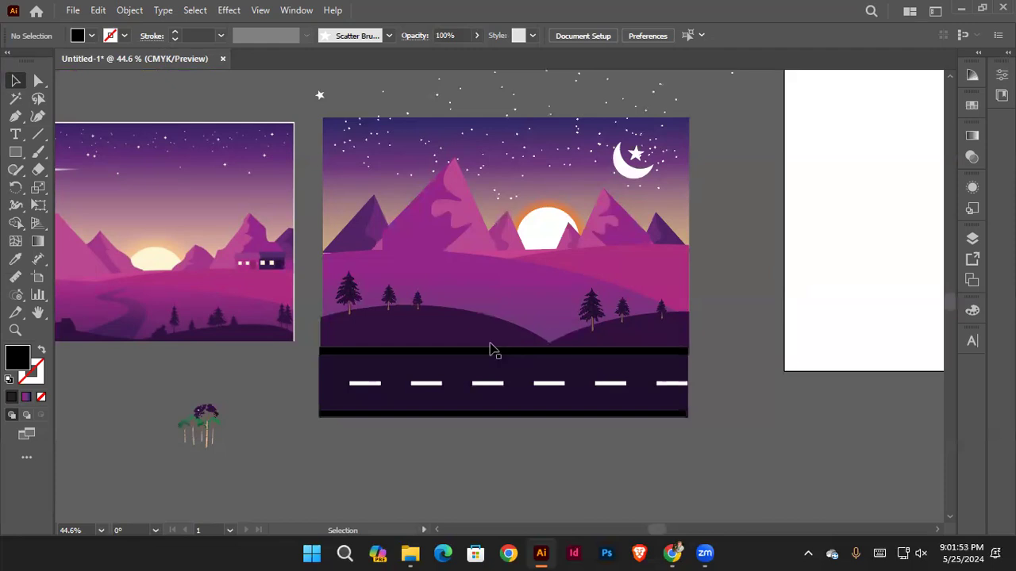
pyautogui.scroll(1, 490, 350)
pyautogui.scroll(3, 499, 416)
pyautogui.hscroll(4, 696, 359)
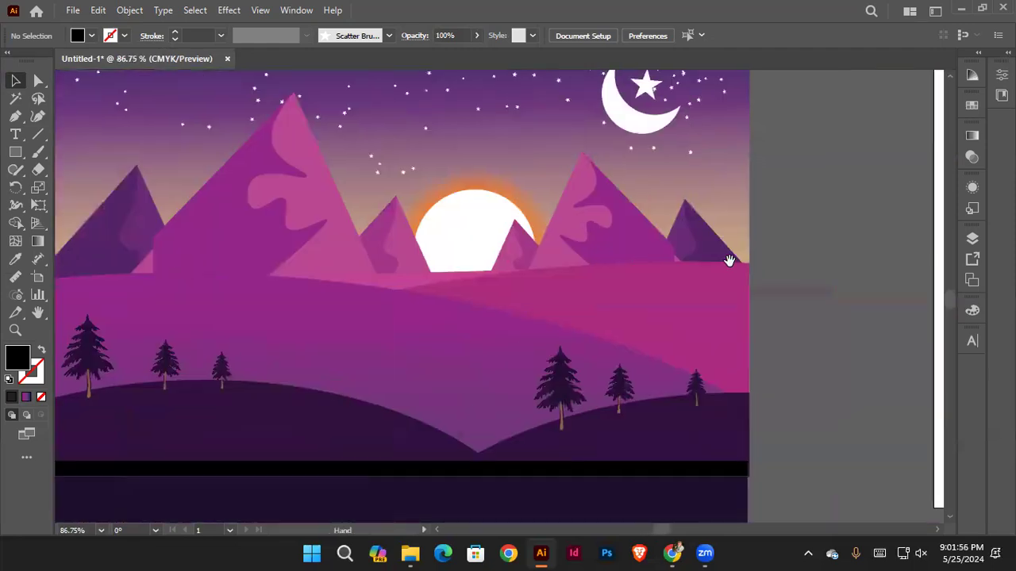
pyautogui.hscroll(1, 621, 290)
pyautogui.scroll(2, 620, 290)
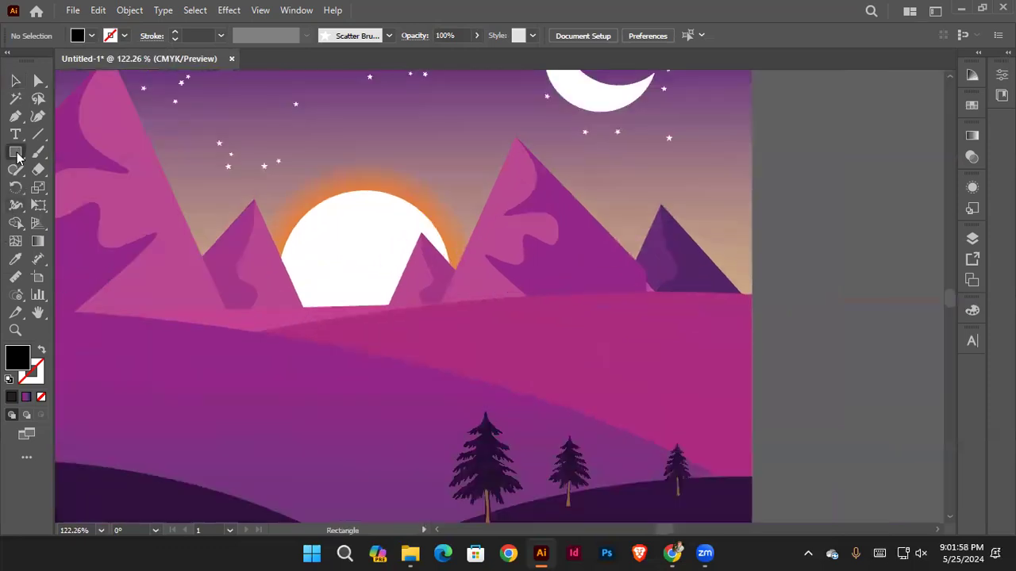
pyautogui.click(17, 157)
pyautogui.scroll(1, 567, 317)
pyautogui.moveTo(439, 290)
pyautogui.mouseDown()
pyautogui.moveTo(516, 322)
pyautogui.moveTo(582, 322)
pyautogui.mouseUp()
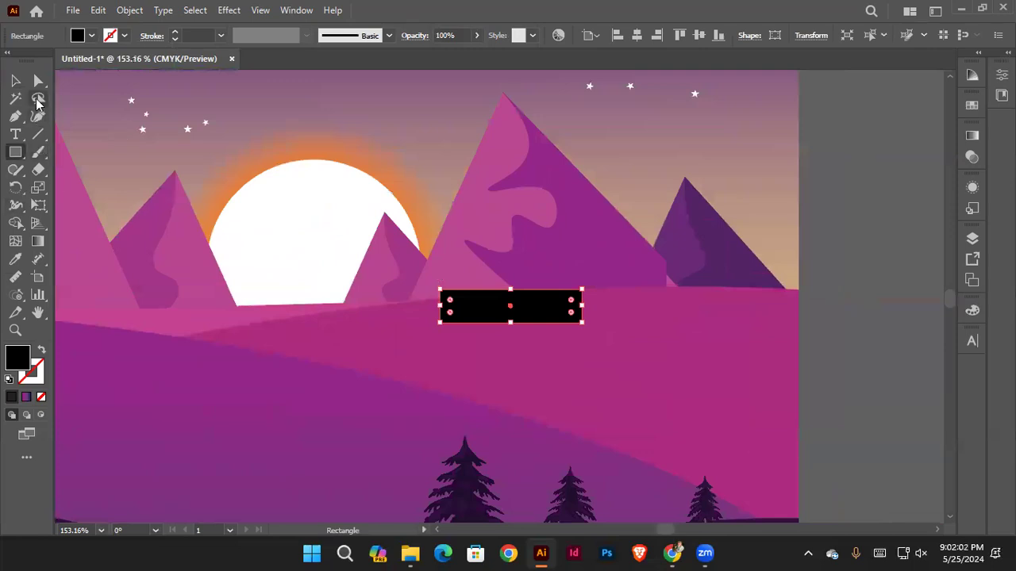
# Step: Try to taper the black rectangle by moving its upper corners inward, and undo the corner changes
pyautogui.click(41, 82)
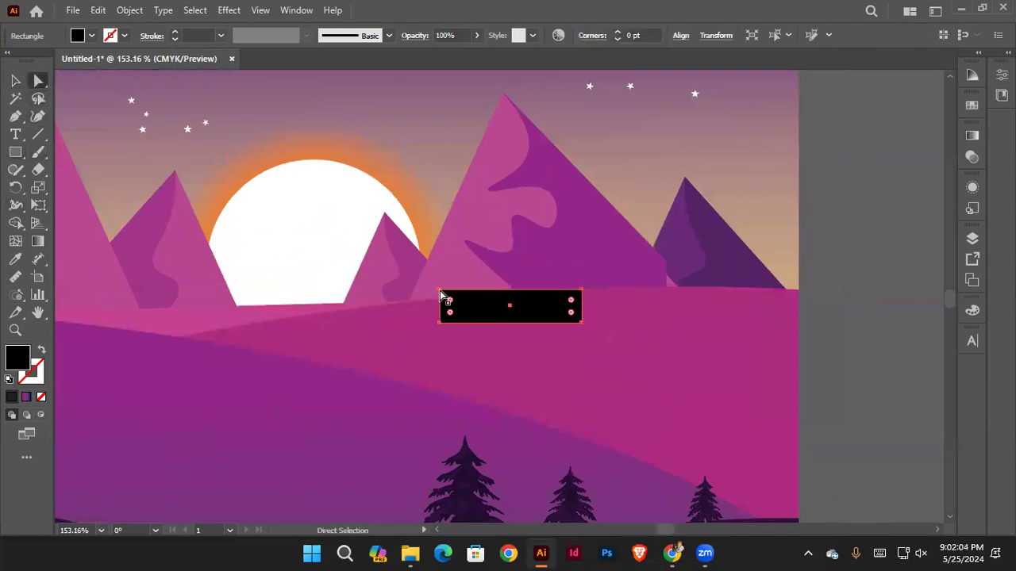
pyautogui.moveTo(441, 292); pyautogui.dragTo(479, 291)
pyautogui.moveTo(580, 291); pyautogui.dragTo(548, 291)
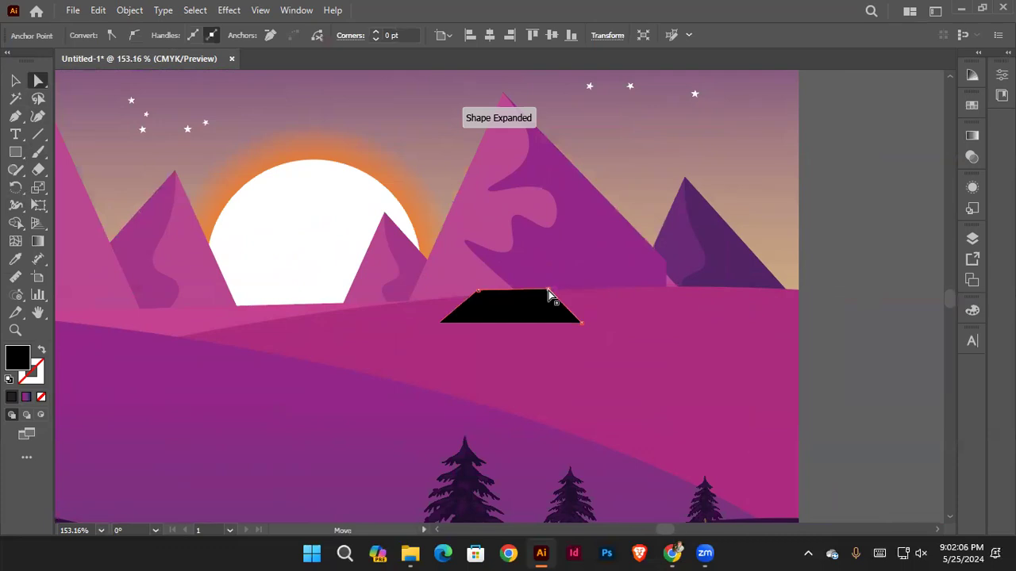
pyautogui.moveTo(581, 323); pyautogui.dragTo(560, 323)
pyautogui.hotkey('ctrl', 'z')
pyautogui.hotkey('ctrl', 'z')
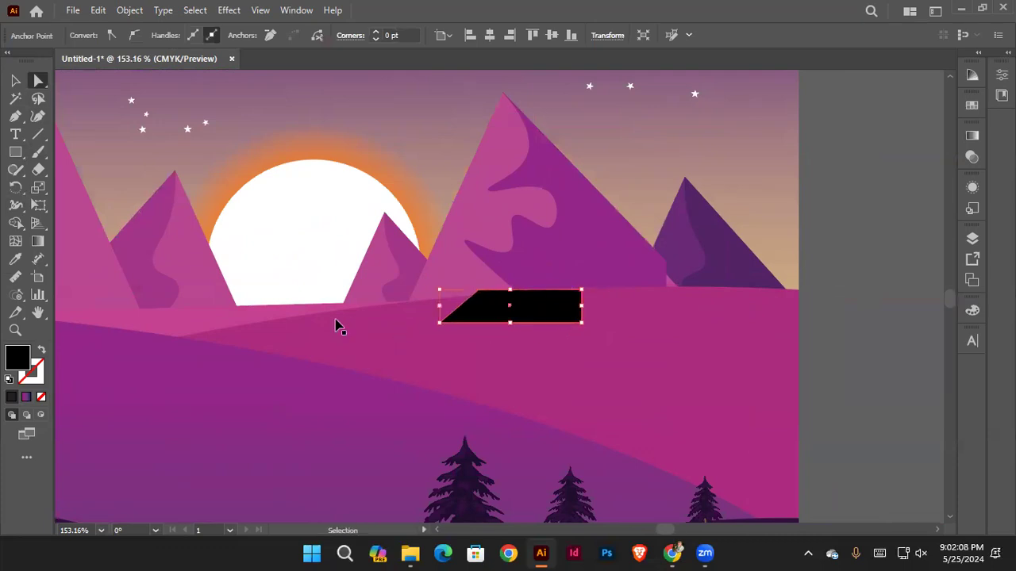
pyautogui.hotkey('ctrl', 'z')
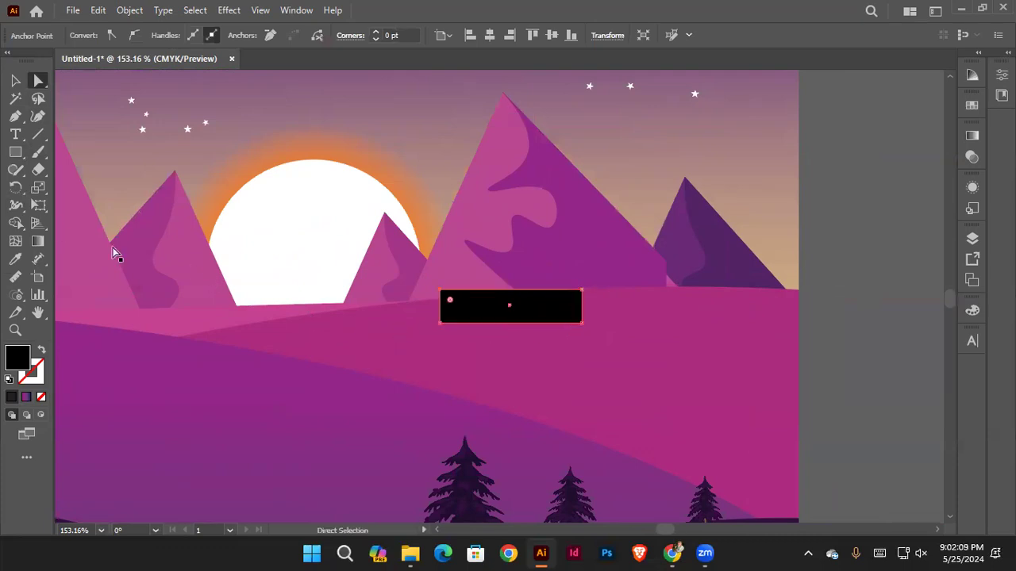
# Step: Try to flare the black rectangle's base outward with the Free Transform tool's Perspective Distort
pyautogui.click(40, 210)
pyautogui.click(42, 212)
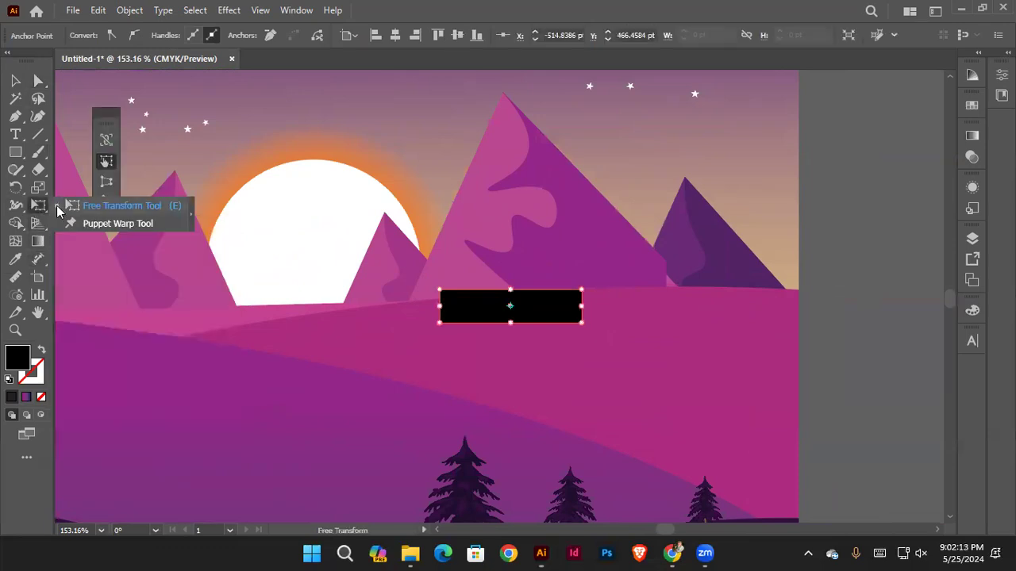
pyautogui.click(106, 183)
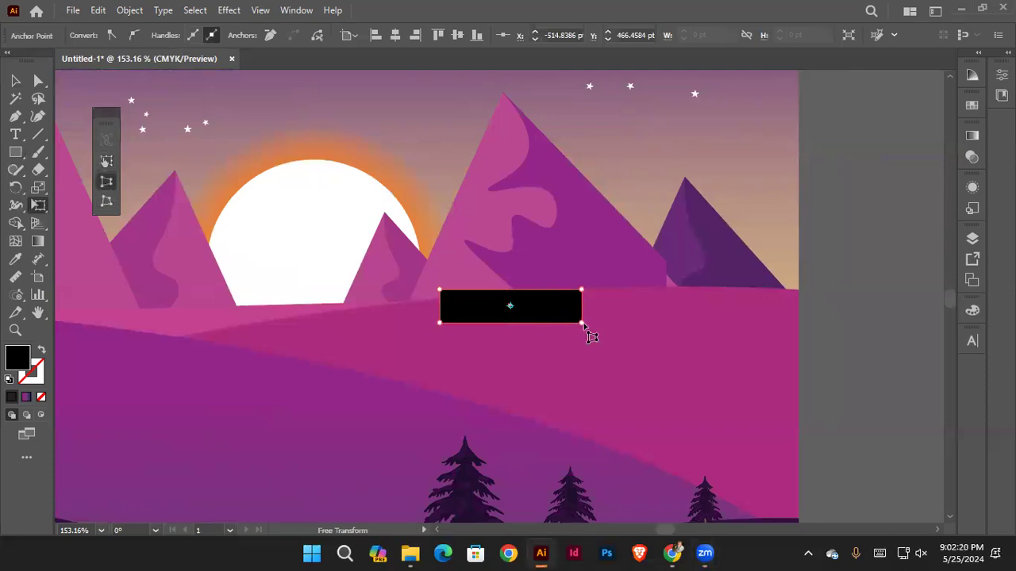
pyautogui.moveTo(588, 328); pyautogui.dragTo(595, 326)
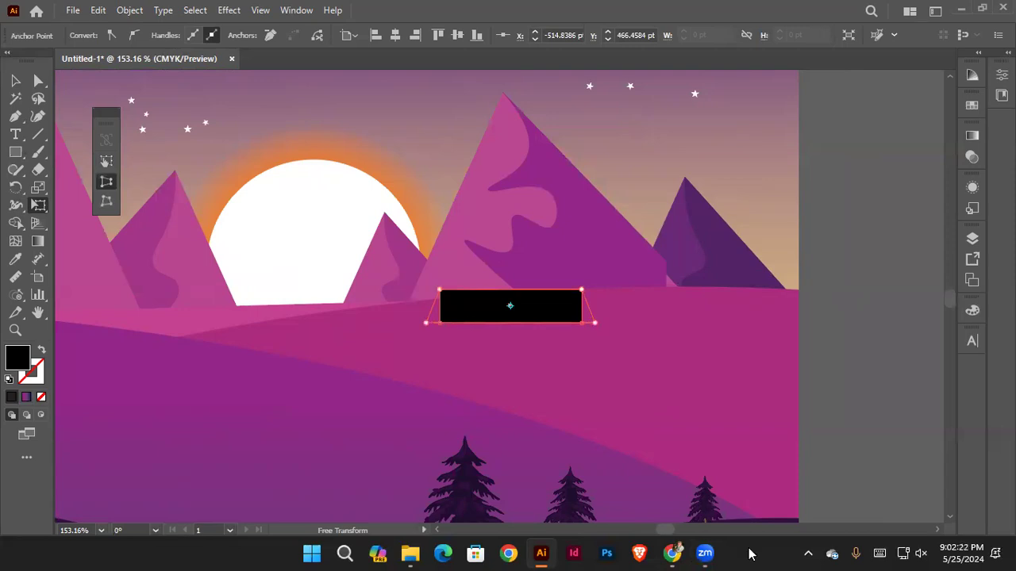
pyautogui.click(16, 81)
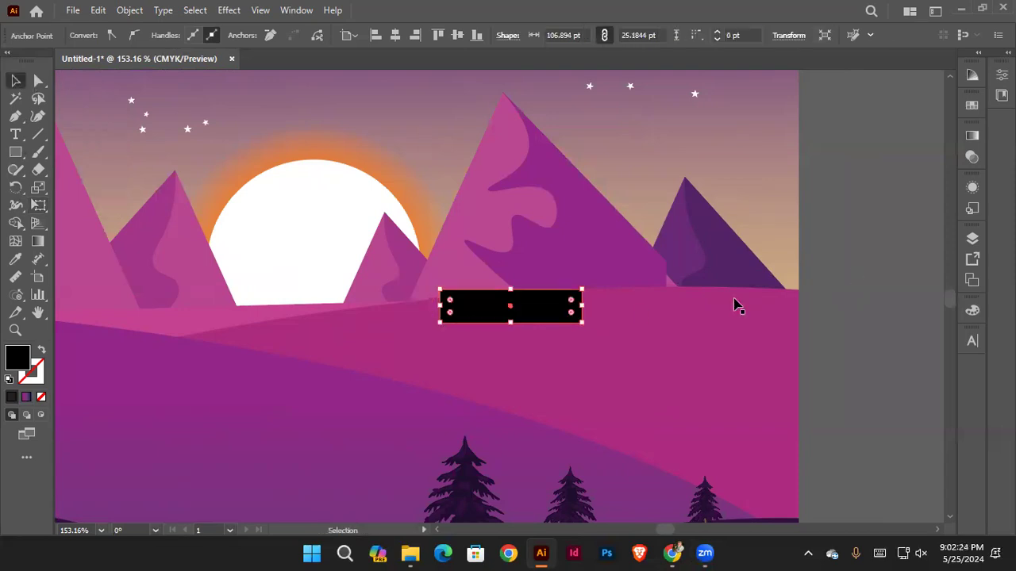
# Step: Try to stretch the black rectangle's upper edge upward, and undo back until the rectangle itself is removed
pyautogui.click(40, 208)
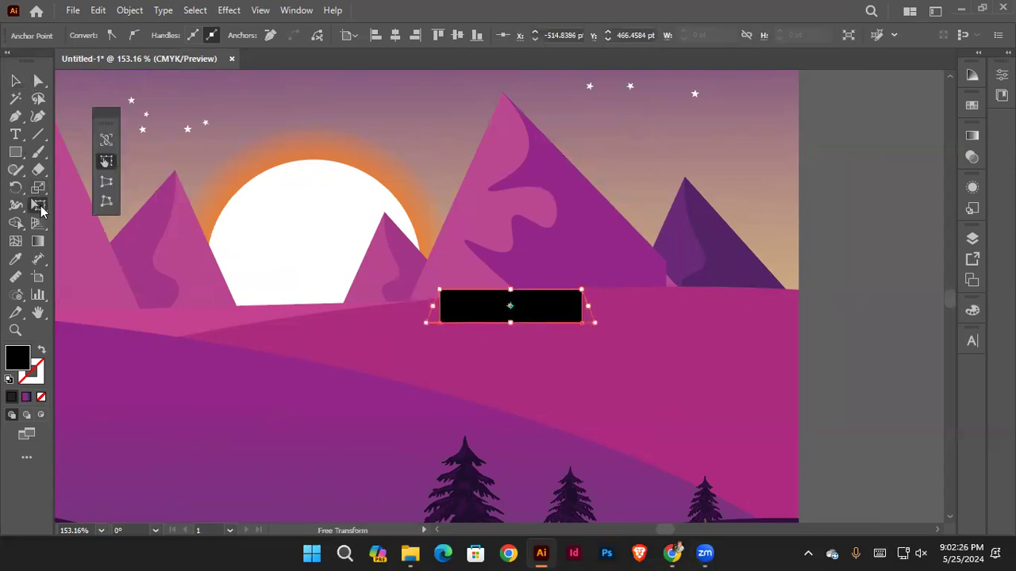
pyautogui.moveTo(510, 291); pyautogui.dragTo(519, 261)
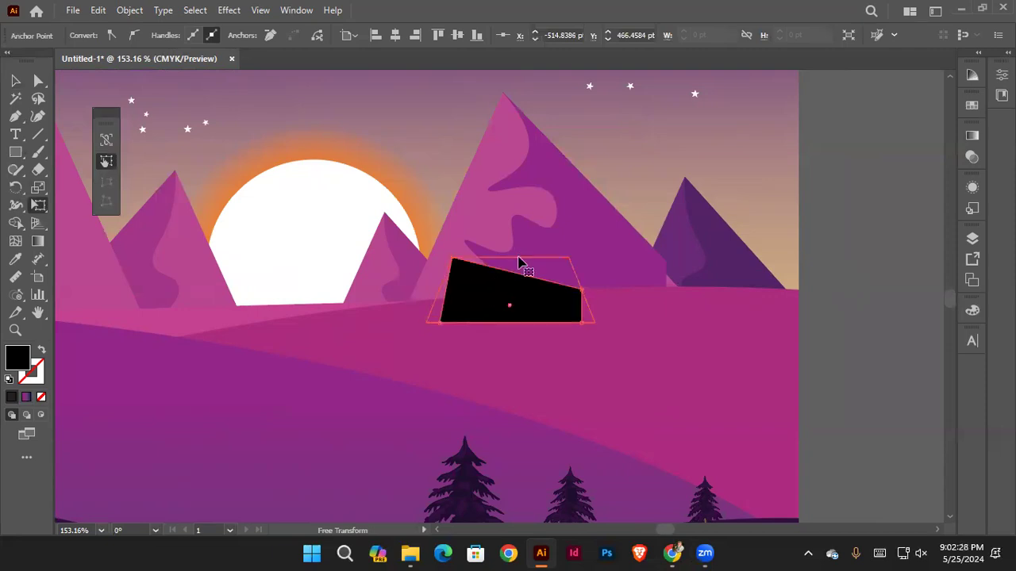
pyautogui.hotkey('ctrl', 'z')
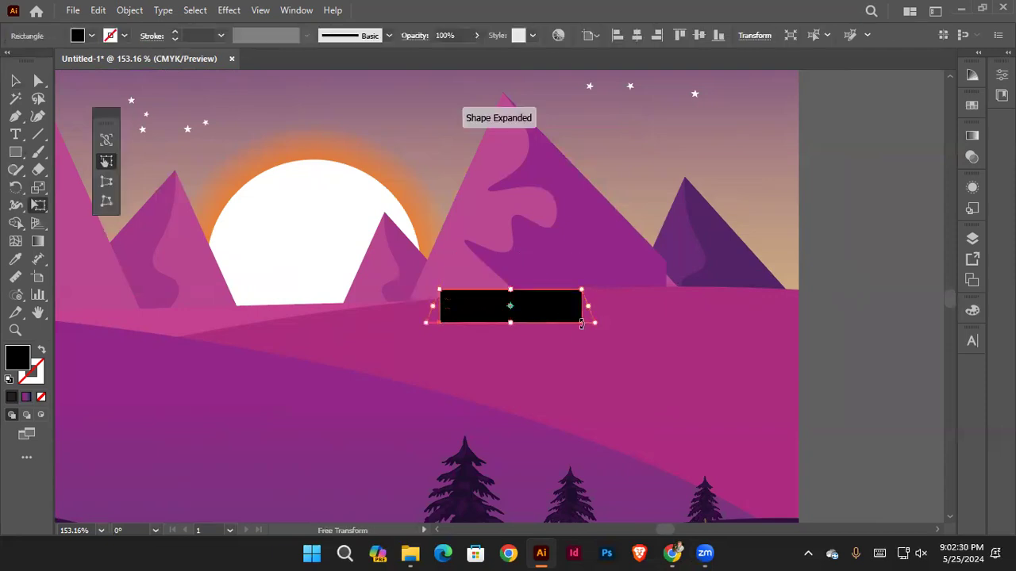
pyautogui.hotkey('ctrl', 'z')
pyautogui.hotkey('ctrl', 'z')
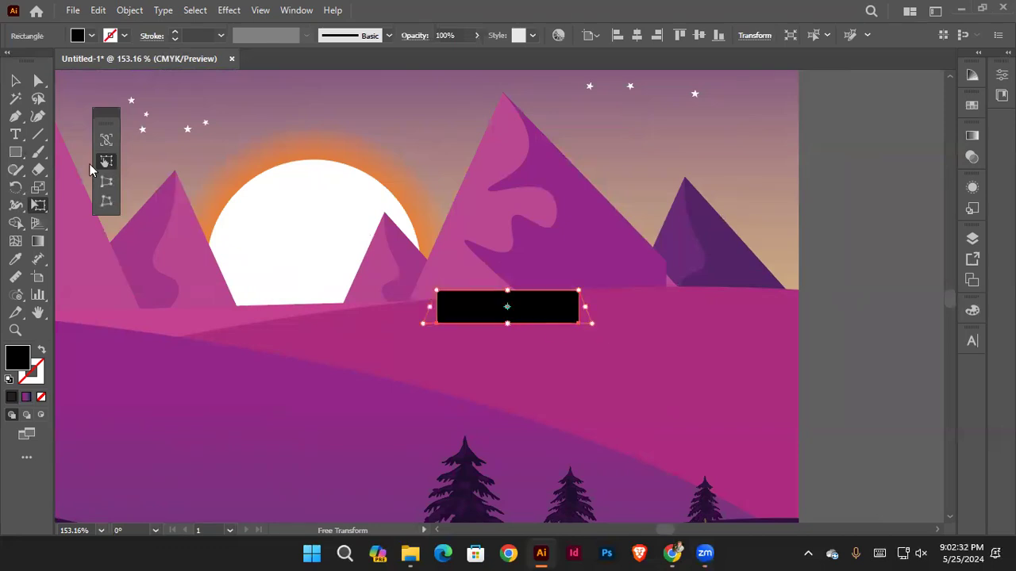
pyautogui.hotkey('ctrl', 'z')
# Step: Draw a new black rectangle at the foot of the large mountain and widen its base symmetrically with Perspective Distort to form a roof
pyautogui.press('m')
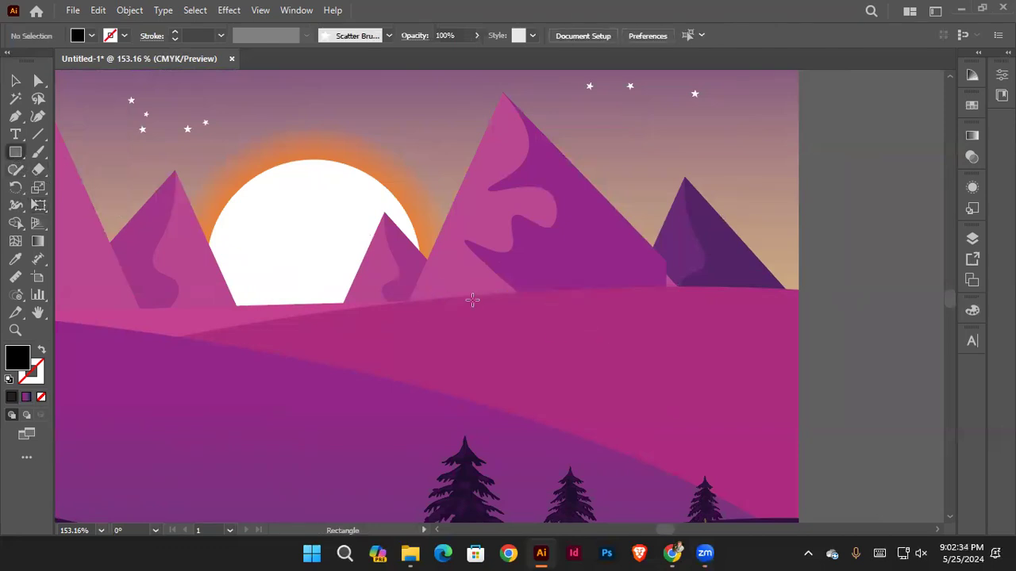
pyautogui.moveTo(473, 300); pyautogui.dragTo(610, 332)
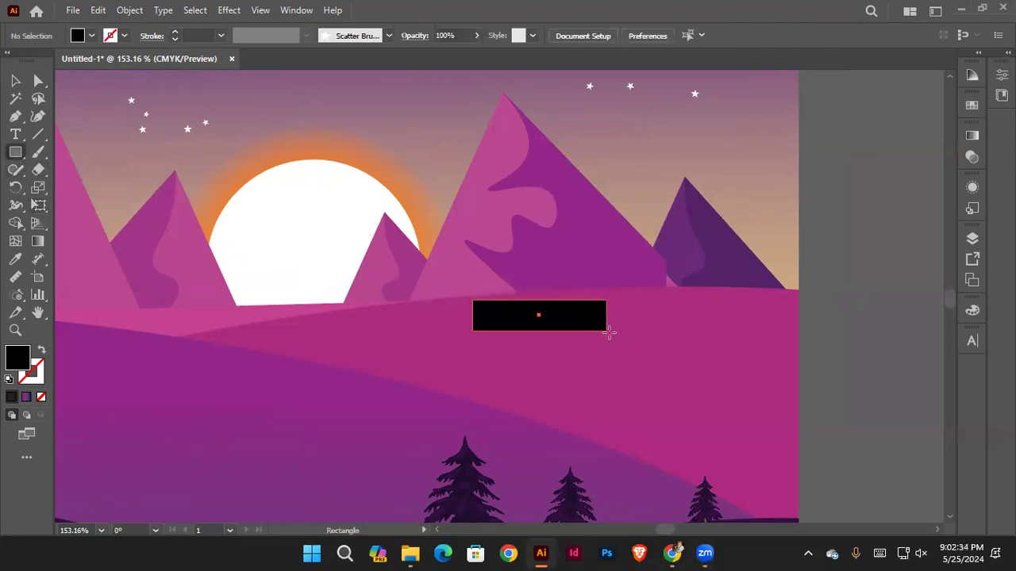
pyautogui.click(38, 207)
pyautogui.click(106, 191)
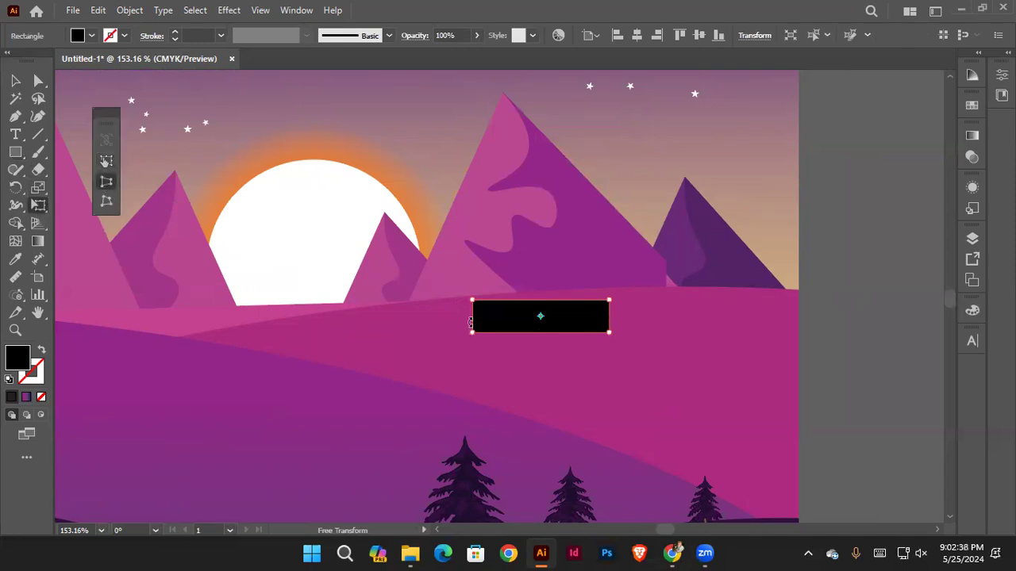
pyautogui.moveTo(472, 334); pyautogui.dragTo(437, 332)
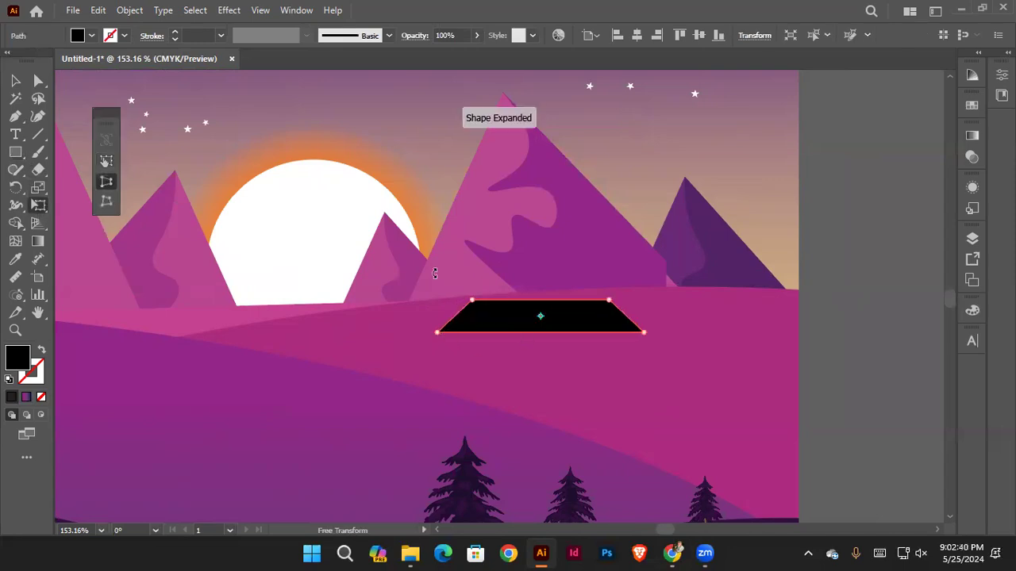
pyautogui.moveTo(643, 336); pyautogui.dragTo(635, 334)
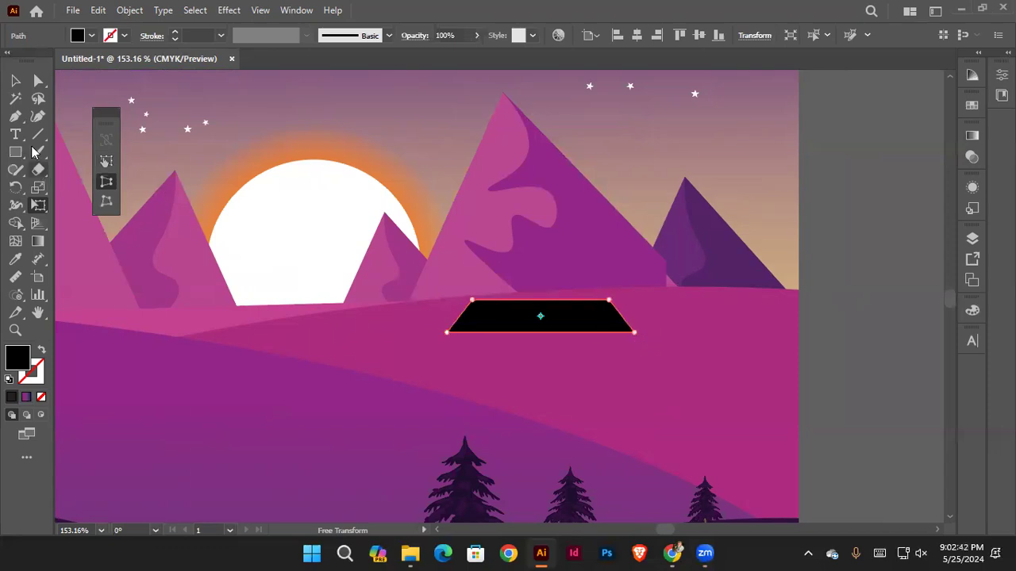
# Step: Move the black roof shape slightly up so its upper edge overlaps the foot of the large mountain
pyautogui.click(15, 80)
pyautogui.click(821, 345)
pyautogui.scroll(2, 562, 336)
pyautogui.moveTo(552, 304); pyautogui.dragTo(548, 278)
# Step: Draw a rectangular house wall beneath the roof and fill it with the light pink sampled from the large mountain
pyautogui.click(15, 152)
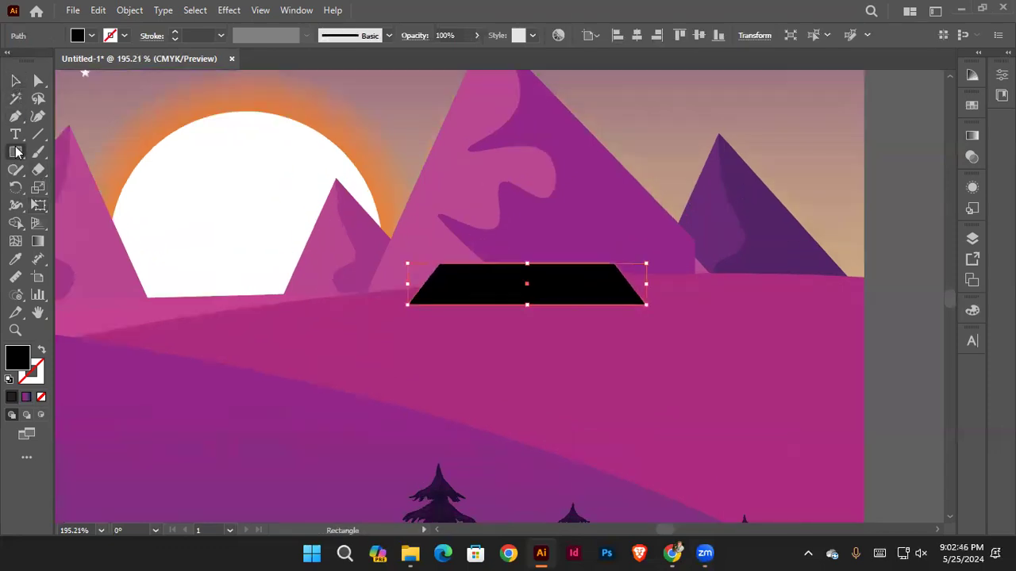
pyautogui.moveTo(438, 305); pyautogui.dragTo(621, 404)
pyautogui.click(15, 258)
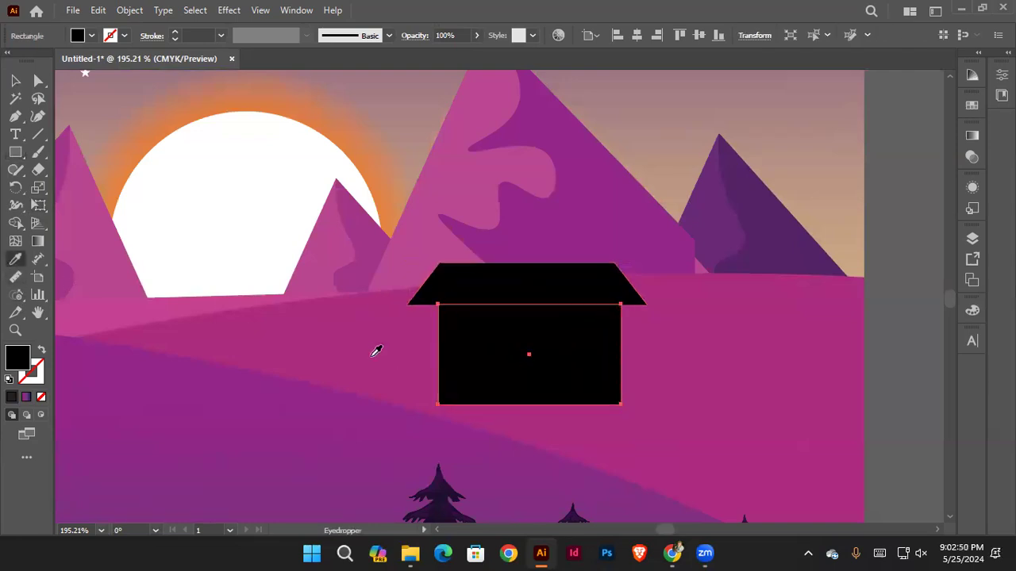
pyautogui.click(330, 359)
pyautogui.click(474, 167)
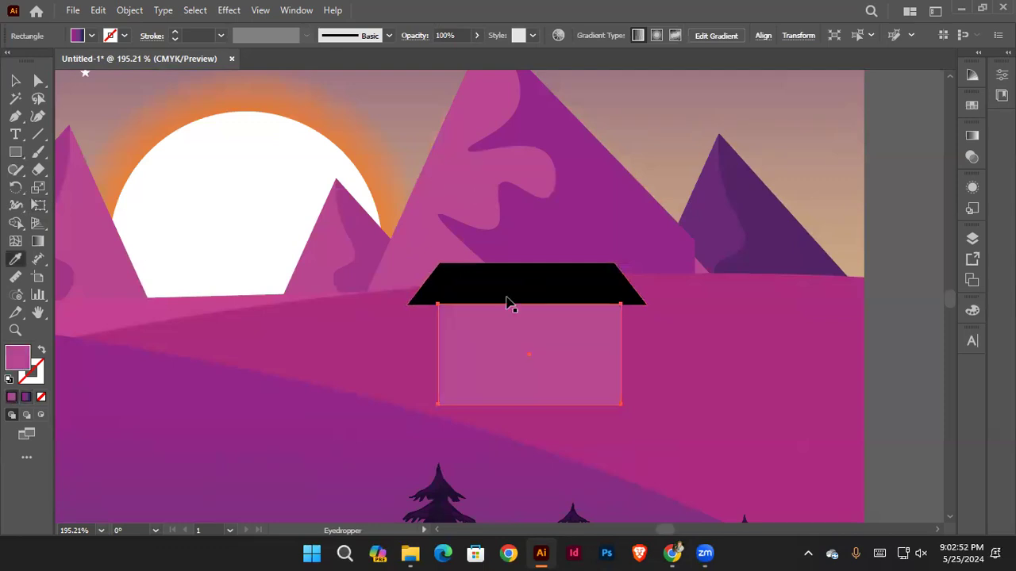
# Step: Fill the roof with the purple sampled from the large mountain
pyautogui.keyDown('ctrl'); pyautogui.click(529, 272); pyautogui.keyUp('ctrl')
pyautogui.click(530, 290)
pyautogui.moveTo(521, 289); pyautogui.dragTo(501, 290)
# Step: Draw a thin foundation strip along the wall's base and fill it with the purple sampled from the small mountain's shadow
pyautogui.press('m')
pyautogui.scroll(2, 597, 435)
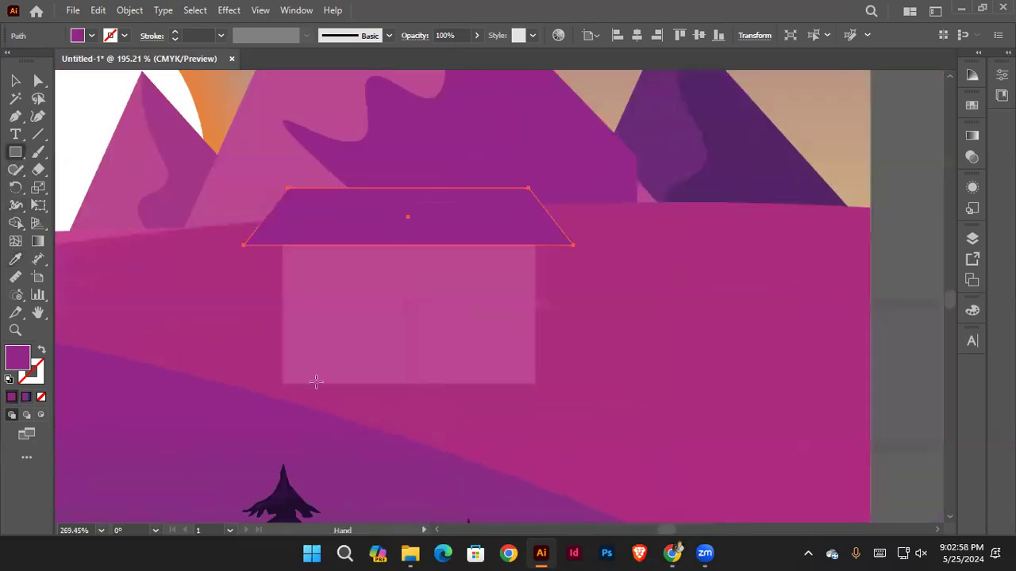
pyautogui.moveTo(274, 376); pyautogui.dragTo(538, 392)
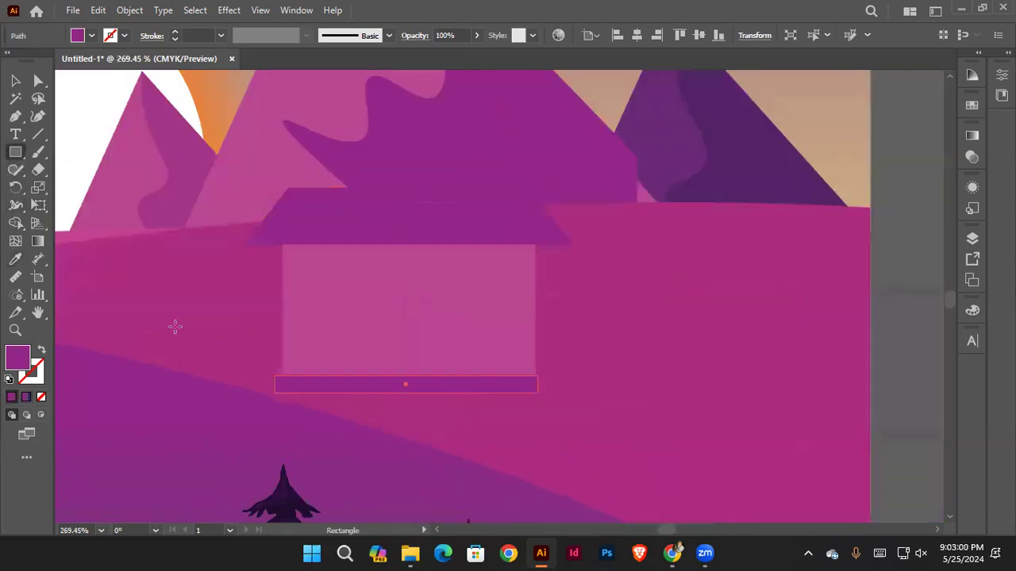
pyautogui.click(14, 261)
pyautogui.scroll(2, 191, 197)
pyautogui.click(156, 188)
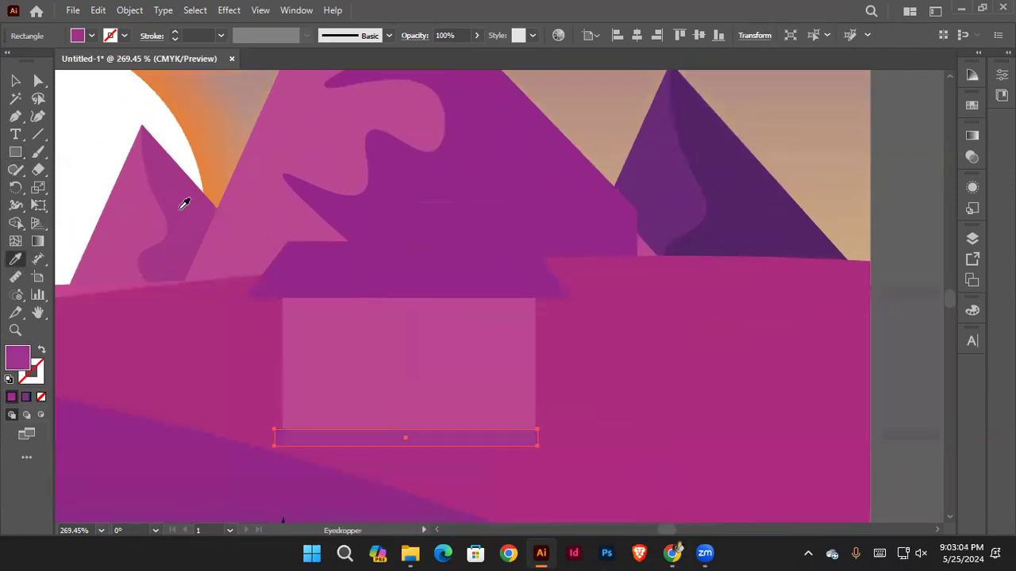
pyautogui.scroll(-2, 74, 214)
# Step: Group the roof, wall and foundation strip of the house, and clear the selection
pyautogui.click(22, 82)
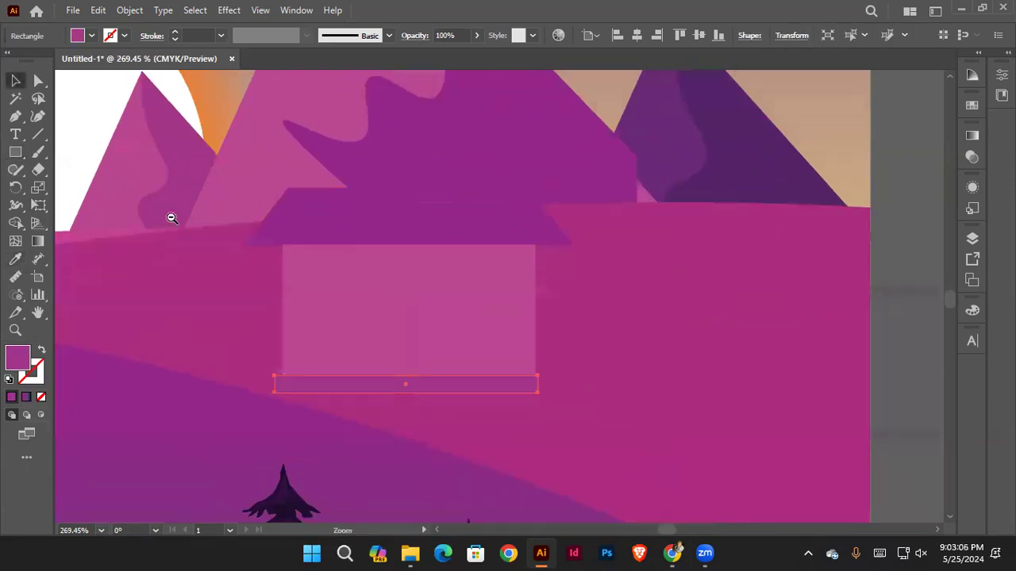
pyautogui.scroll(-2, 283, 225)
pyautogui.click(627, 349)
pyautogui.scroll(3, 408, 277)
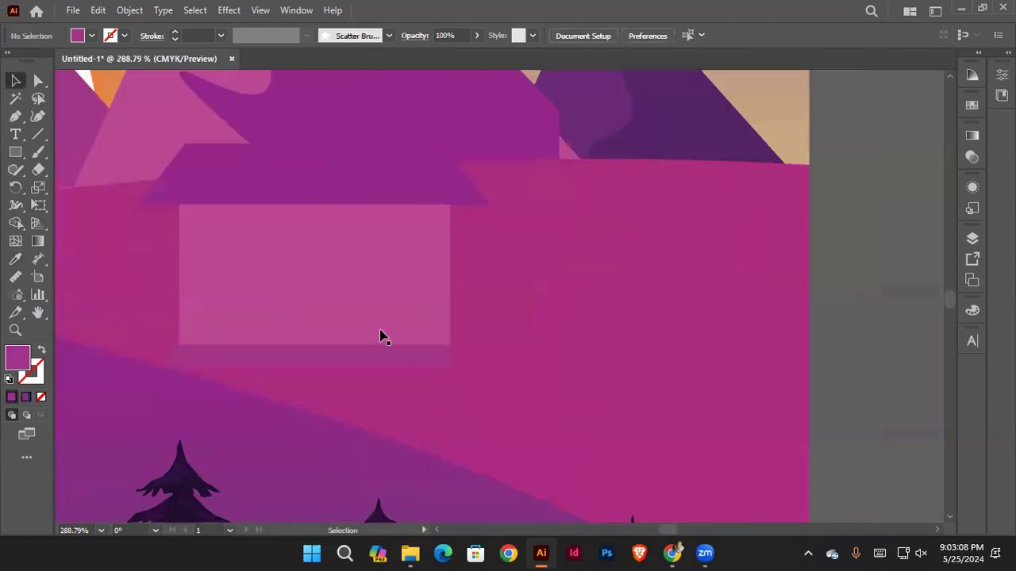
pyautogui.click(379, 351)
pyautogui.keyDown('shift'); pyautogui.click(275, 167); pyautogui.keyUp('shift')
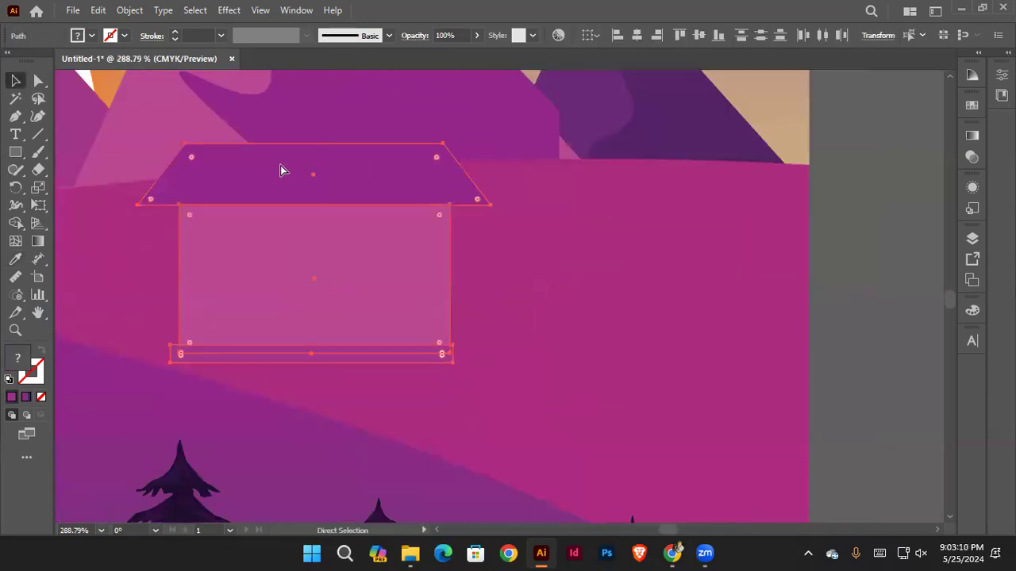
pyautogui.hotkey('ctrl', 'g')
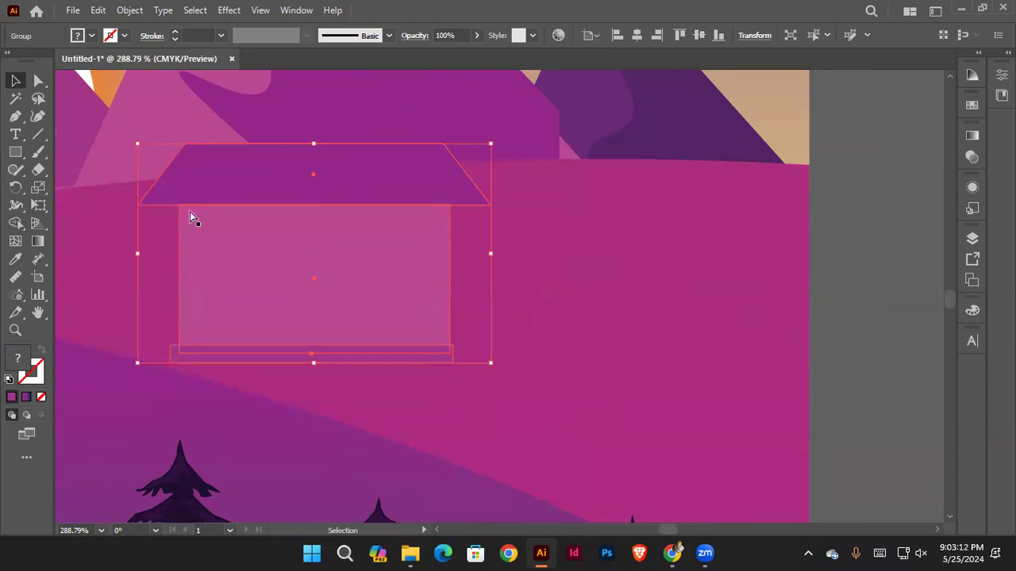
pyautogui.hotkey('ctrl', 'shift', 'a')
# Step: Draw a purple door in the middle of the house wall with one rectangular window on each side
pyautogui.scroll(1, 213, 229)
pyautogui.click(15, 152)
pyautogui.moveTo(307, 245); pyautogui.dragTo(347, 362)
pyautogui.moveTo(193, 238)
pyautogui.mouseDown()
pyautogui.moveTo(238, 262)
pyautogui.moveTo(248, 284)
pyautogui.mouseUp()
pyautogui.moveTo(380, 232); pyautogui.dragTo(422, 269)
# Step: Select the door, both windows and the house, and group them together
pyautogui.click(15, 98)
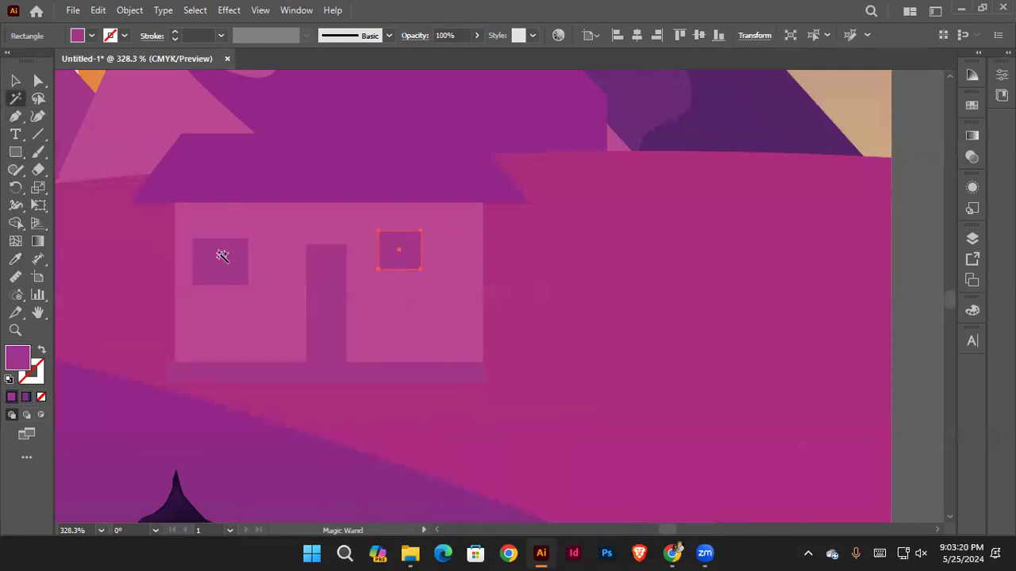
pyautogui.click(222, 255)
pyautogui.click(16, 80)
pyautogui.click(517, 306)
pyautogui.click(246, 274)
pyautogui.keyDown('shift'); pyautogui.click(262, 186); pyautogui.keyUp('shift')
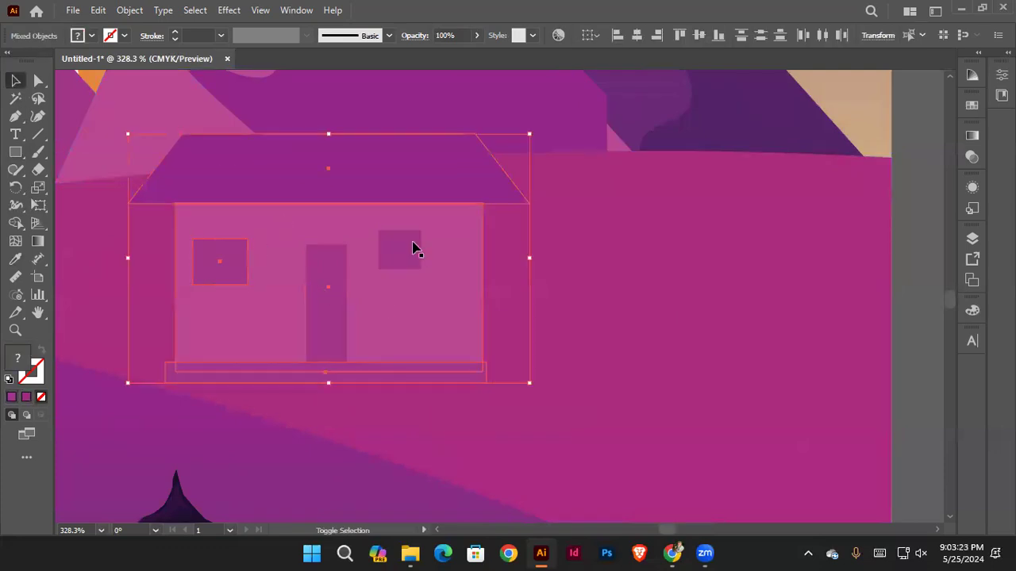
pyautogui.press('a')
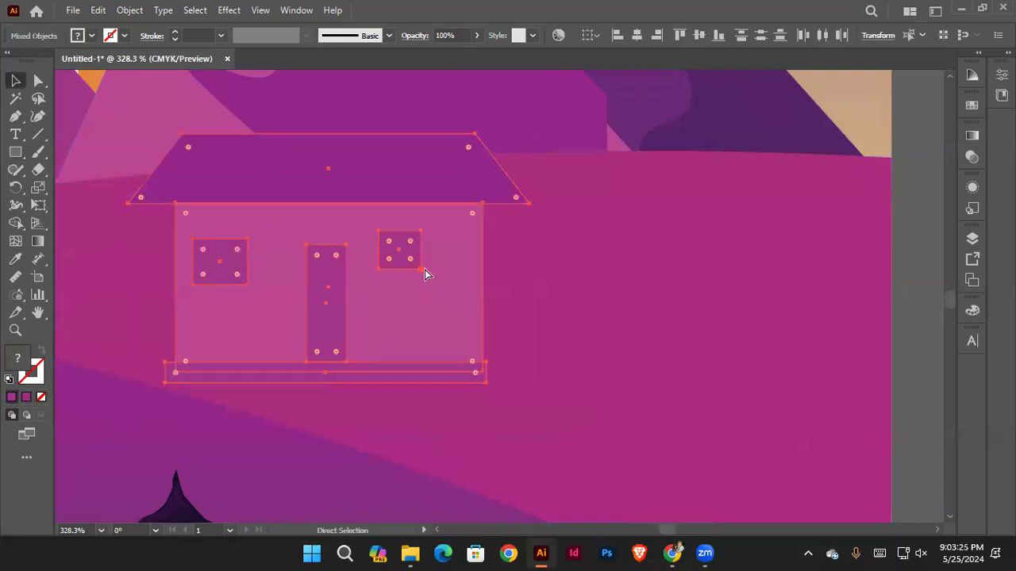
# Step: Duplicate the house horizontally to its right and scale the copy down to a smaller house
pyautogui.moveTo(388, 294); pyautogui.dragTo(612, 299)
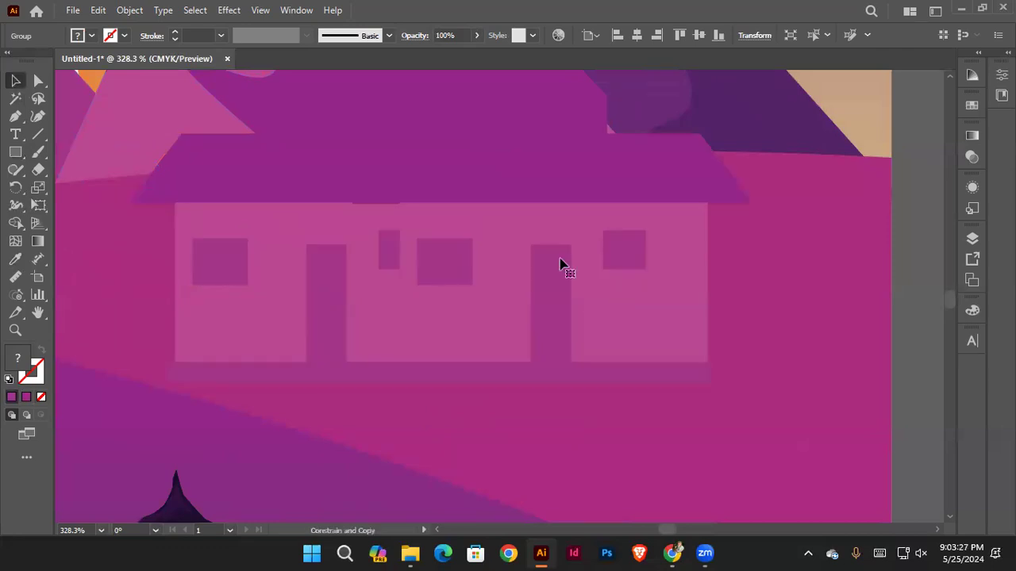
pyautogui.moveTo(560, 264); pyautogui.dragTo(582, 263)
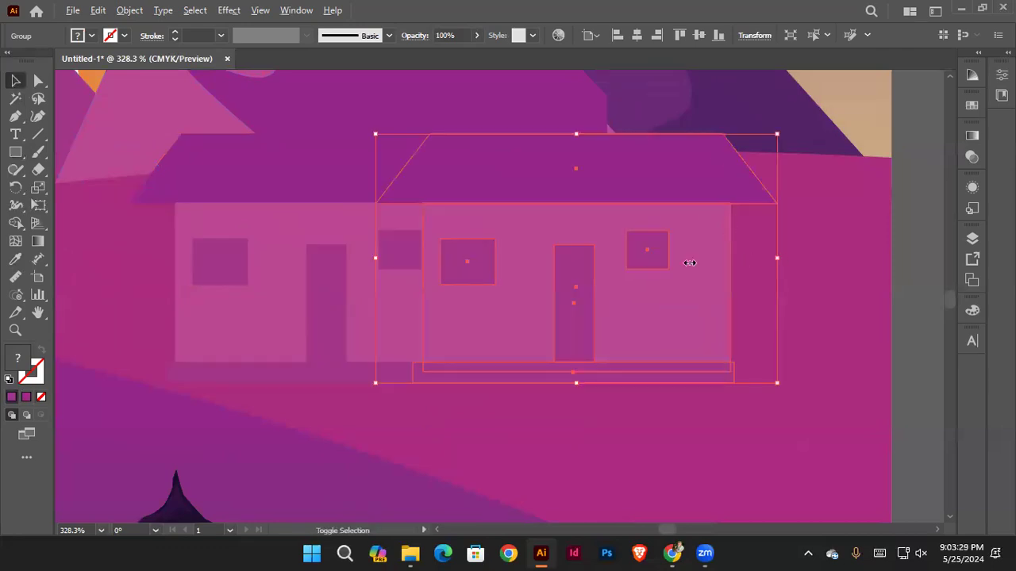
pyautogui.moveTo(689, 263); pyautogui.dragTo(688, 262)
pyautogui.hotkey('shift', 'Down')
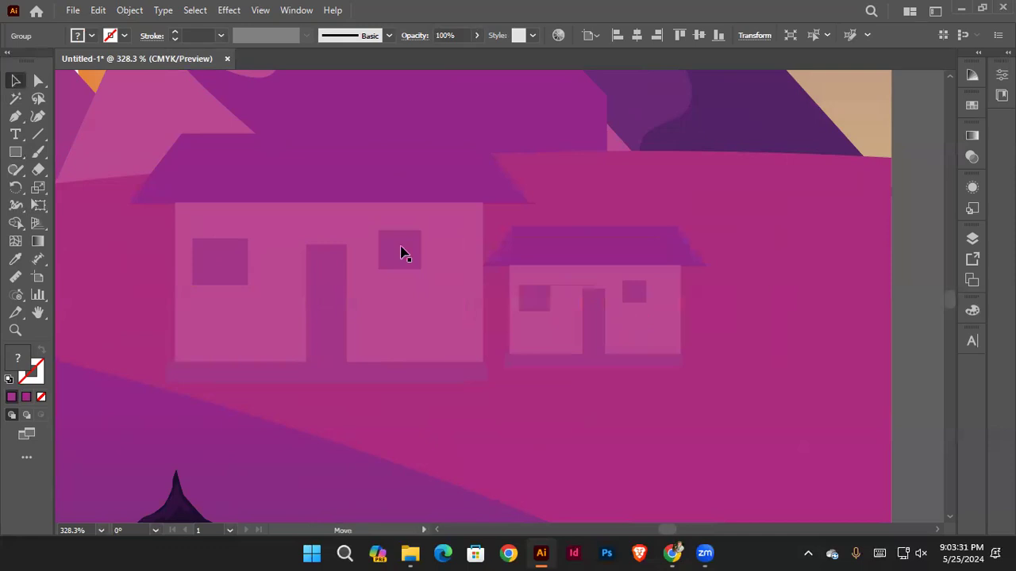
# Step: Reposition the small house so it sits directly against the large house's right wall
pyautogui.click(391, 249)
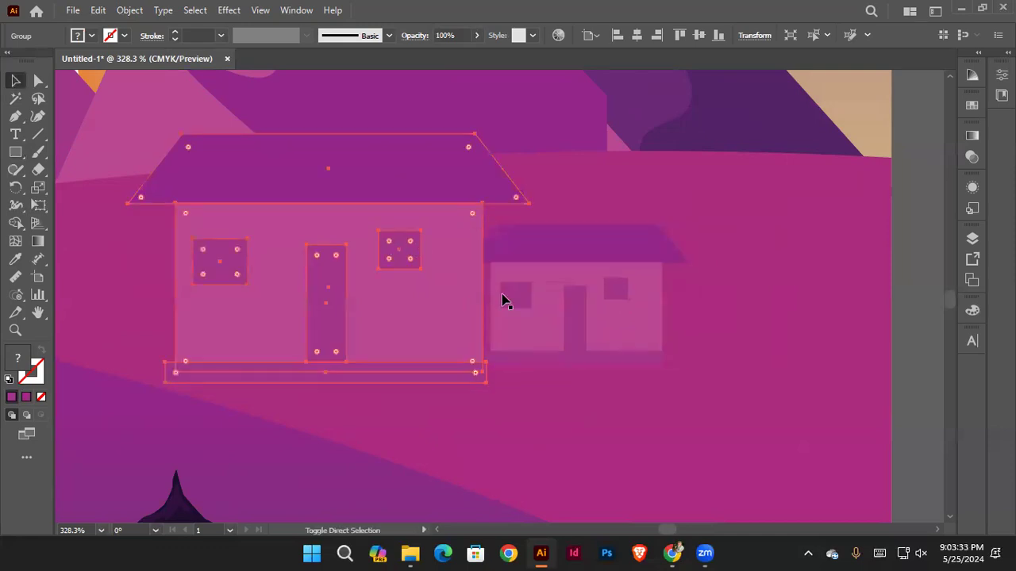
pyautogui.click(590, 334)
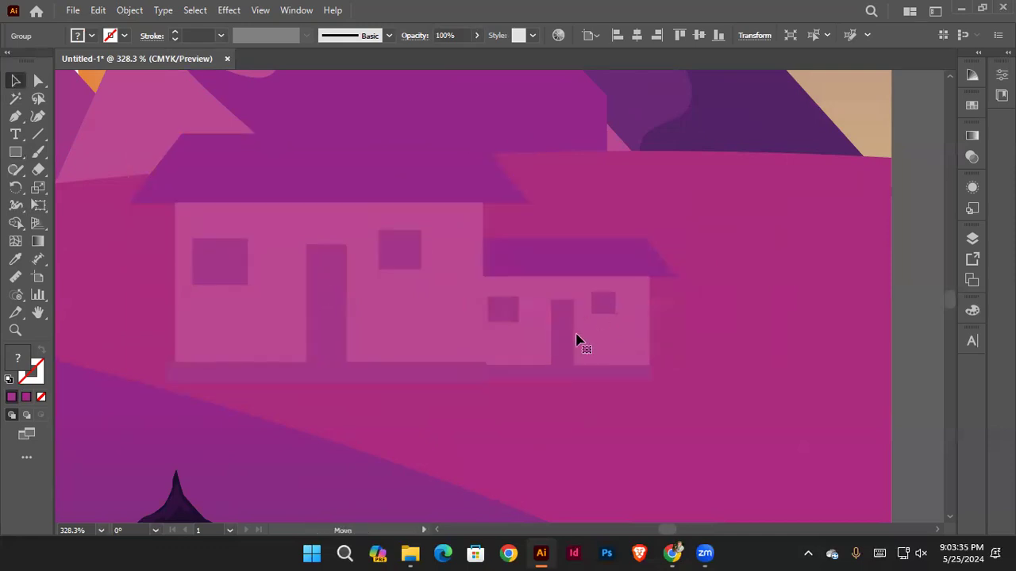
pyautogui.click(576, 340)
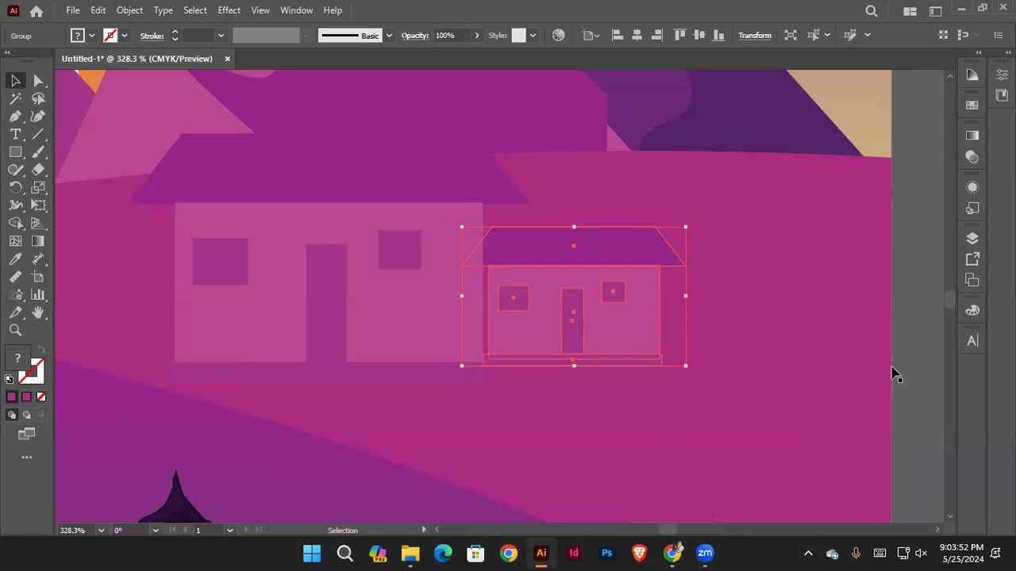
pyautogui.click(718, 317)
pyautogui.click(537, 284)
pyautogui.scroll(1, 519, 317)
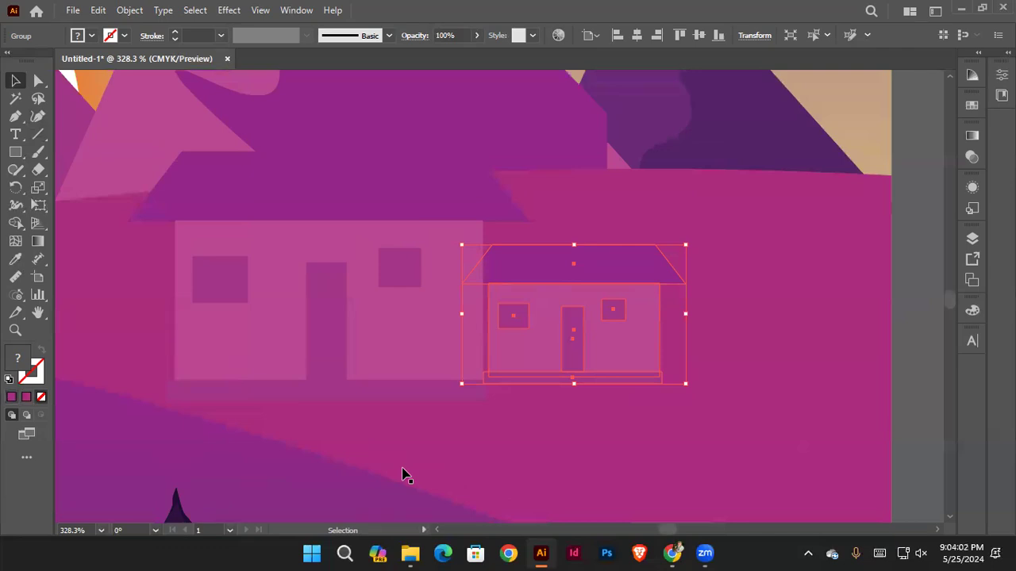
# Step: Recolor the small house with Recolor Artwork, lowering the brightness and shifting its linked colors to olive green
pyautogui.click(805, 376)
pyautogui.click(659, 329)
pyautogui.click(555, 38)
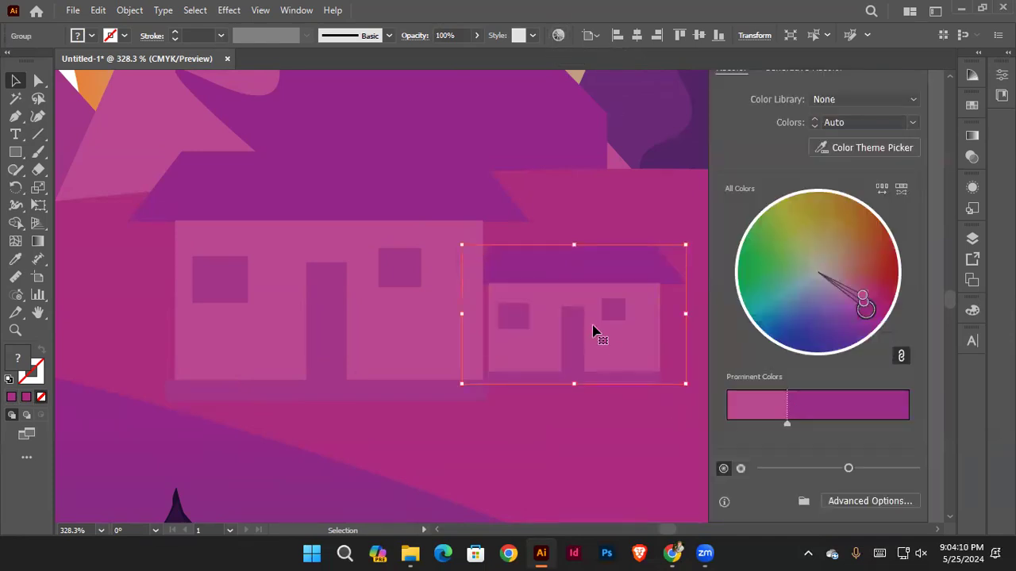
pyautogui.moveTo(866, 311); pyautogui.dragTo(844, 311)
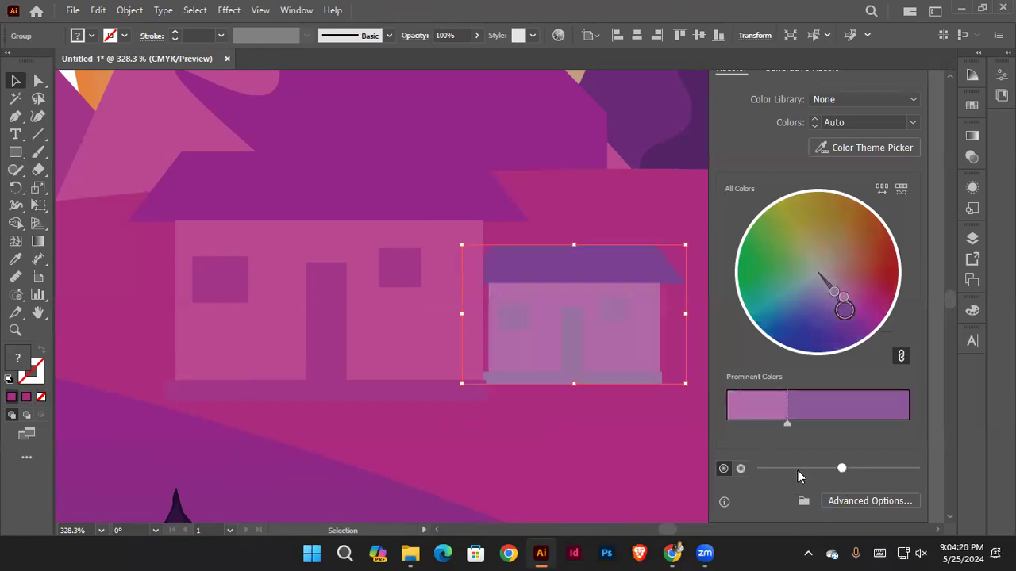
pyautogui.click(797, 470)
pyautogui.click(812, 469)
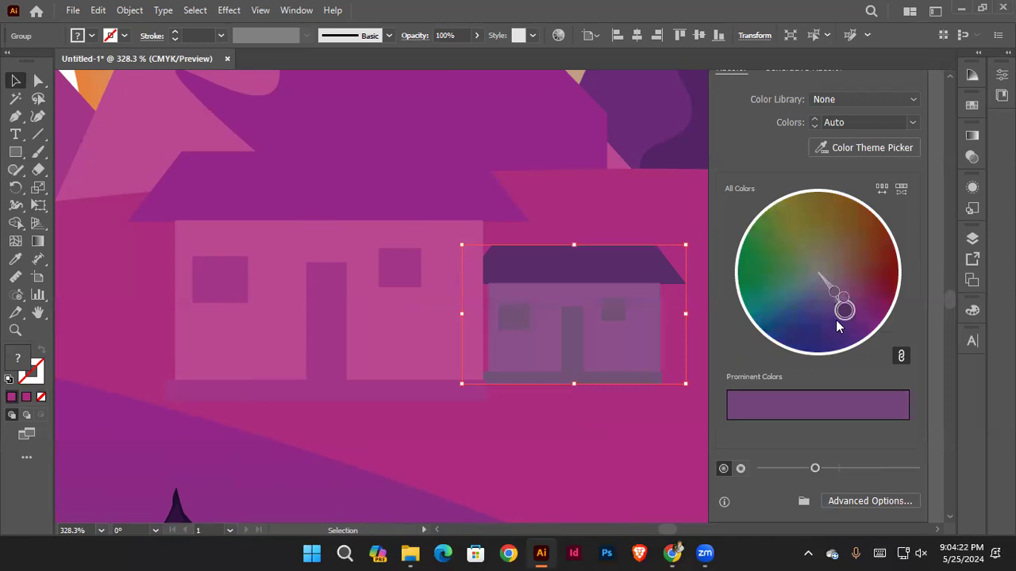
pyautogui.moveTo(844, 308); pyautogui.dragTo(795, 231)
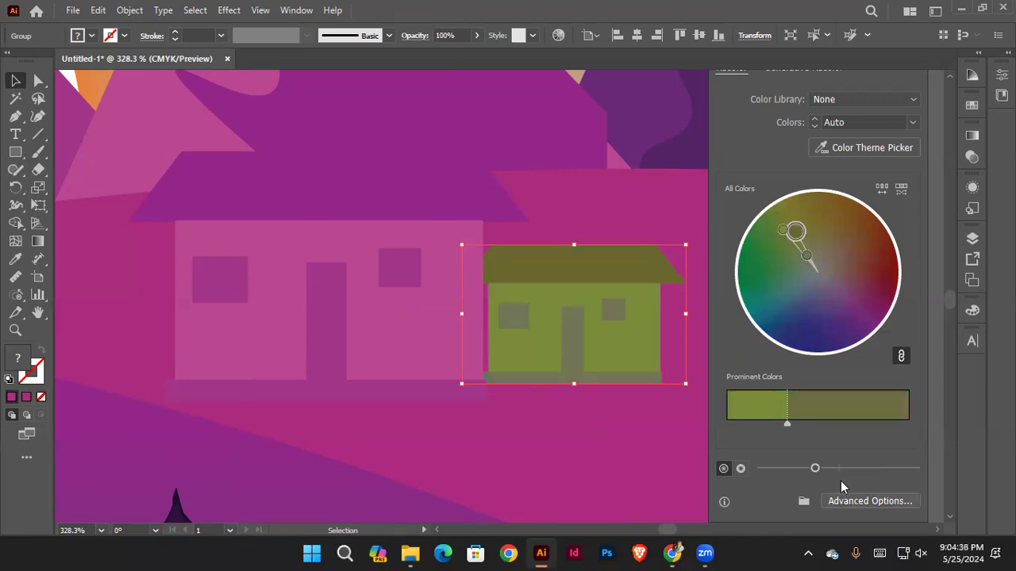
pyautogui.scroll(-5, 631, 377)
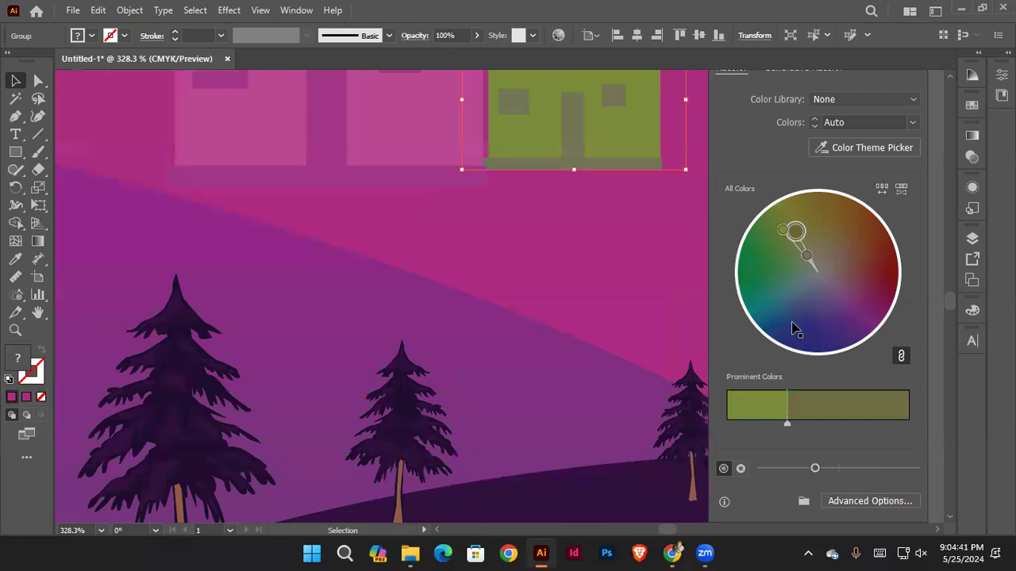
pyautogui.click(572, 313)
pyautogui.scroll(2, 572, 313)
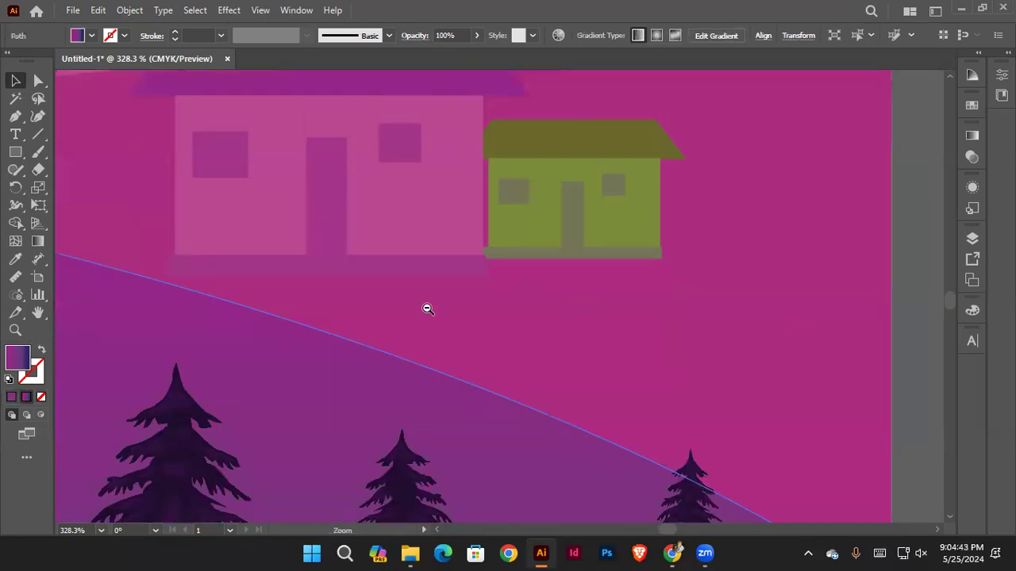
# Step: Start a winding path with the Curvature tool at the purple hill's crest below the sun, bending left and then back right
pyautogui.keyDown('alt'); pyautogui.click(427, 309); pyautogui.keyUp('alt')
pyautogui.keyDown('alt'); pyautogui.click(454, 299); pyautogui.keyUp('alt')
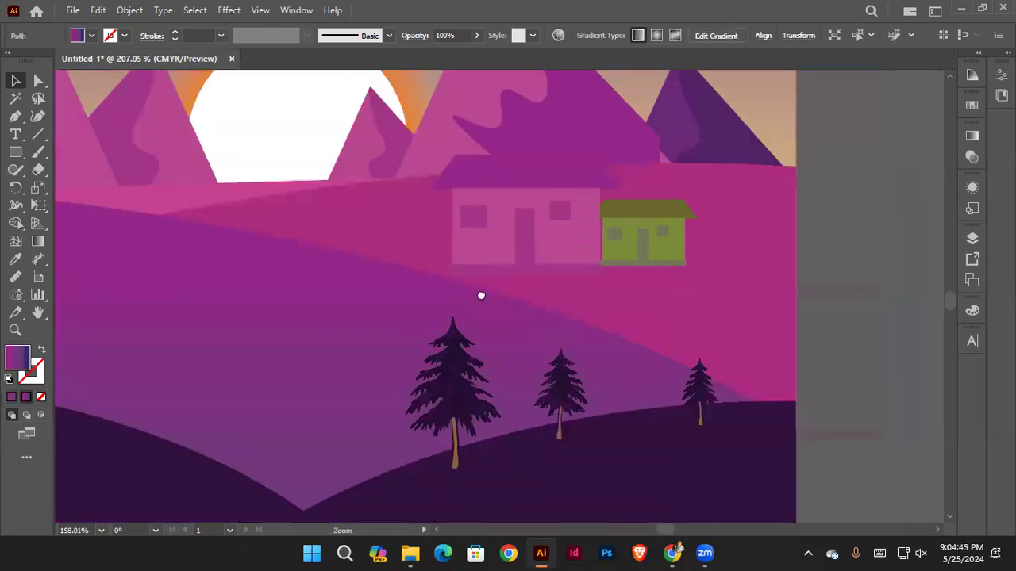
pyautogui.keyDown('alt'); pyautogui.click(362, 305); pyautogui.keyUp('alt')
pyautogui.keyDown('alt'); pyautogui.click(363, 273); pyautogui.keyUp('alt')
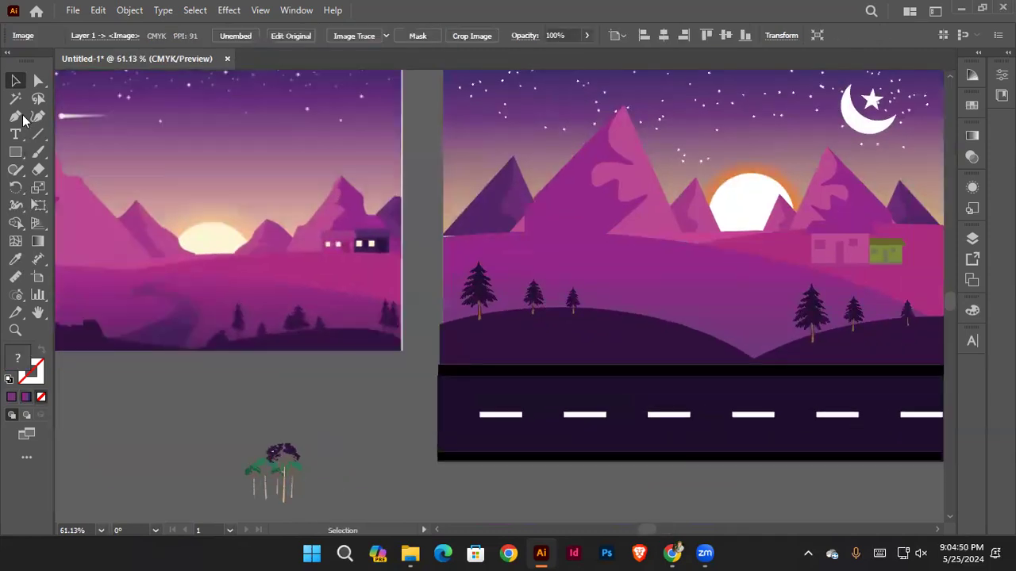
pyautogui.click(38, 116)
pyautogui.click(700, 239)
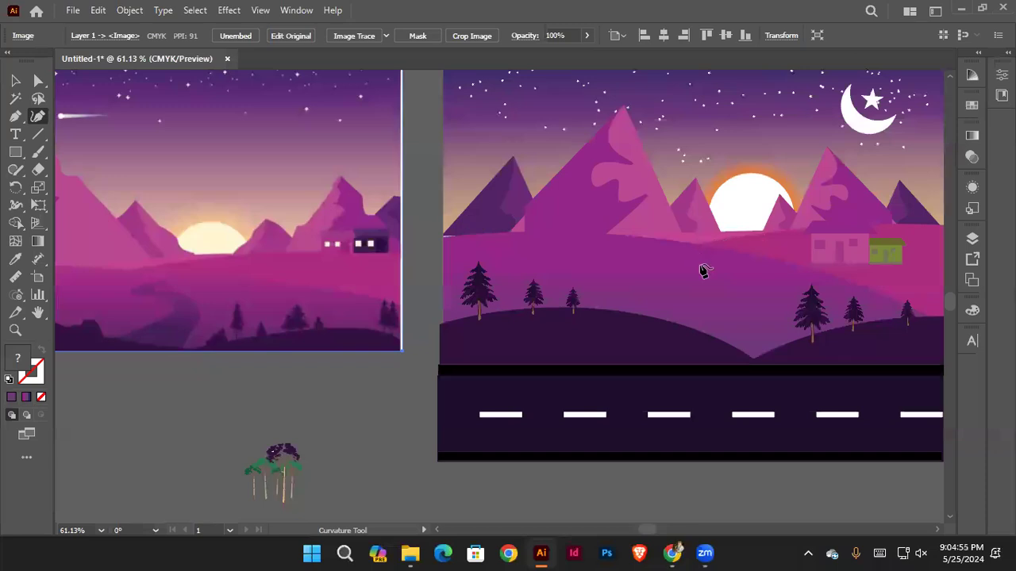
pyautogui.click(728, 277)
pyautogui.click(735, 351)
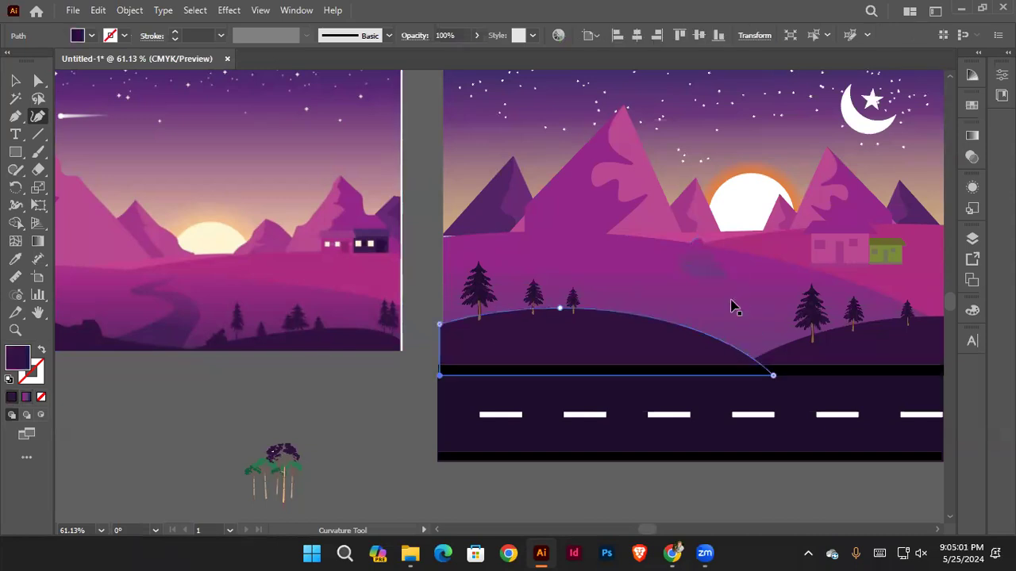
pyautogui.hotkey('ctrl', 'z')
pyautogui.click(730, 270)
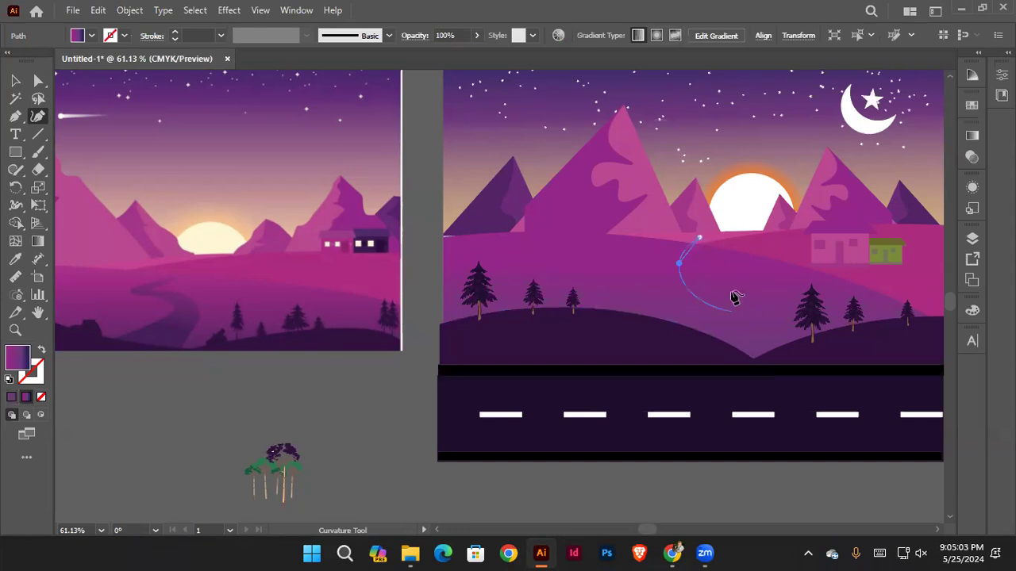
# Step: Extend the winding path down the purple hill to the edge of the dark foreground hill
pyautogui.click(717, 344)
pyautogui.hotkey('ctrl', 'z')
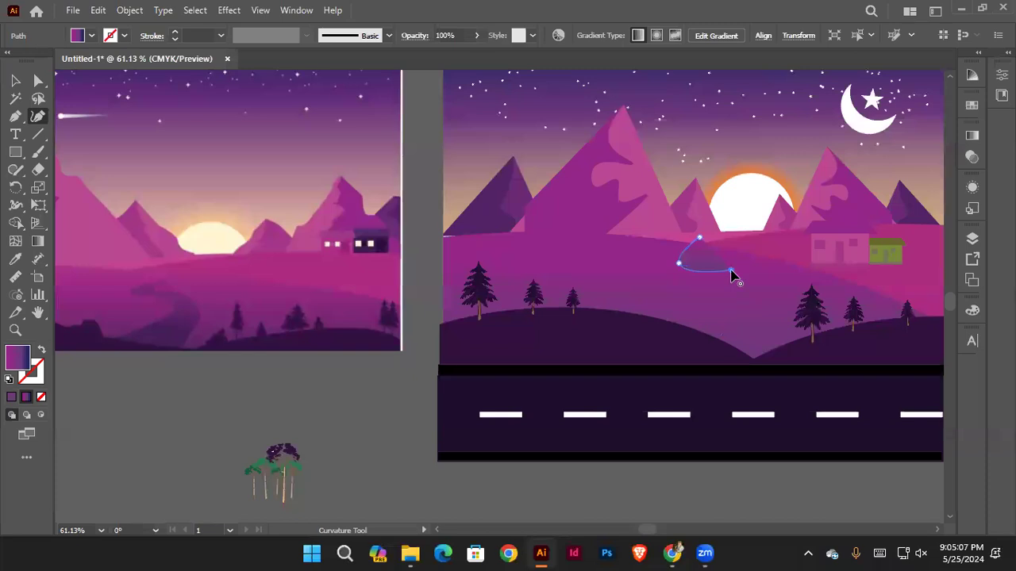
pyautogui.click(727, 336)
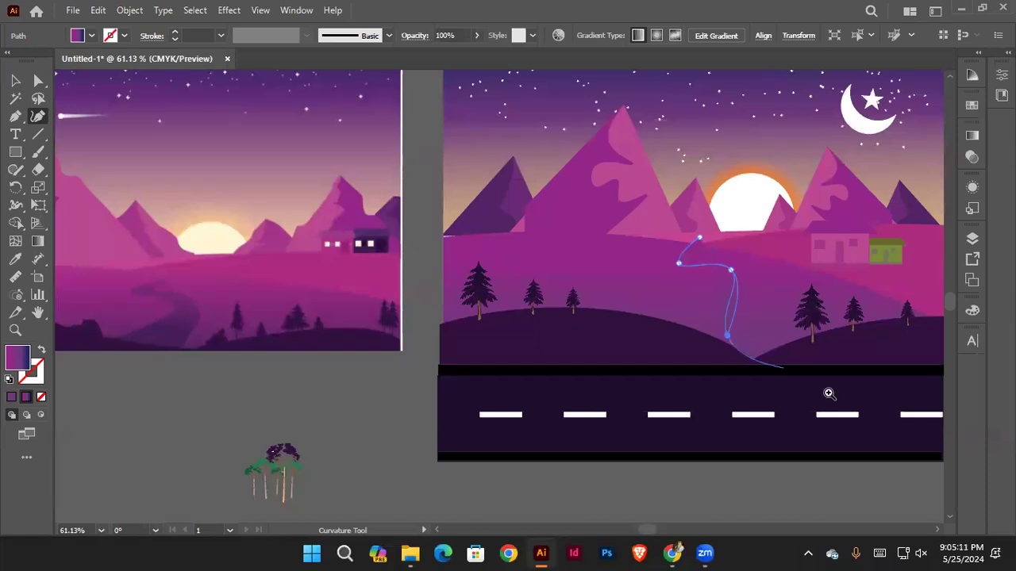
pyautogui.scroll(3, 828, 390)
pyautogui.hotkey('ctrl', 'z')
pyautogui.click(635, 340)
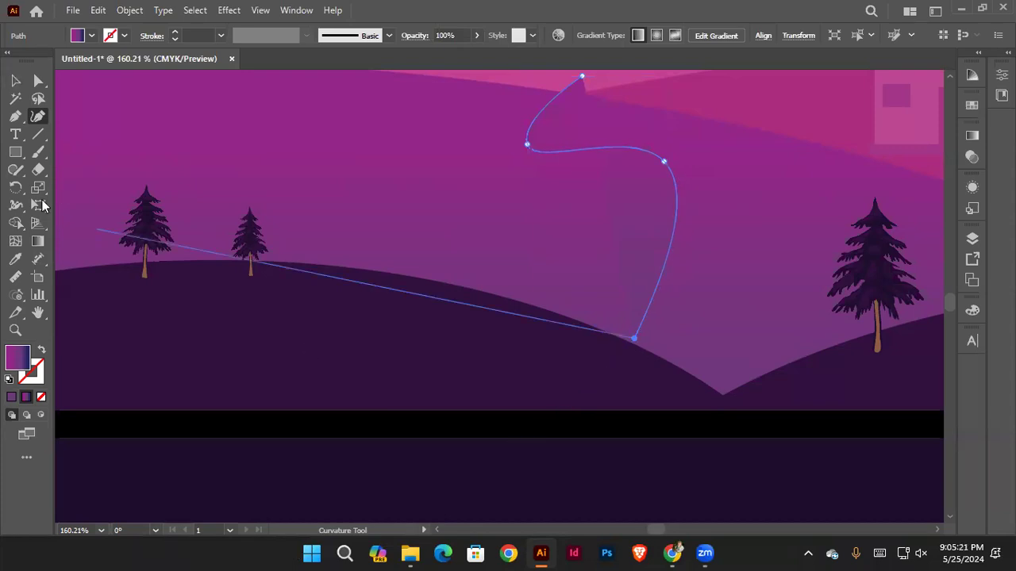
# Step: Give the winding path a solid purple stroke of 17 pt with no fill
pyautogui.press('v')
pyautogui.click(11, 414)
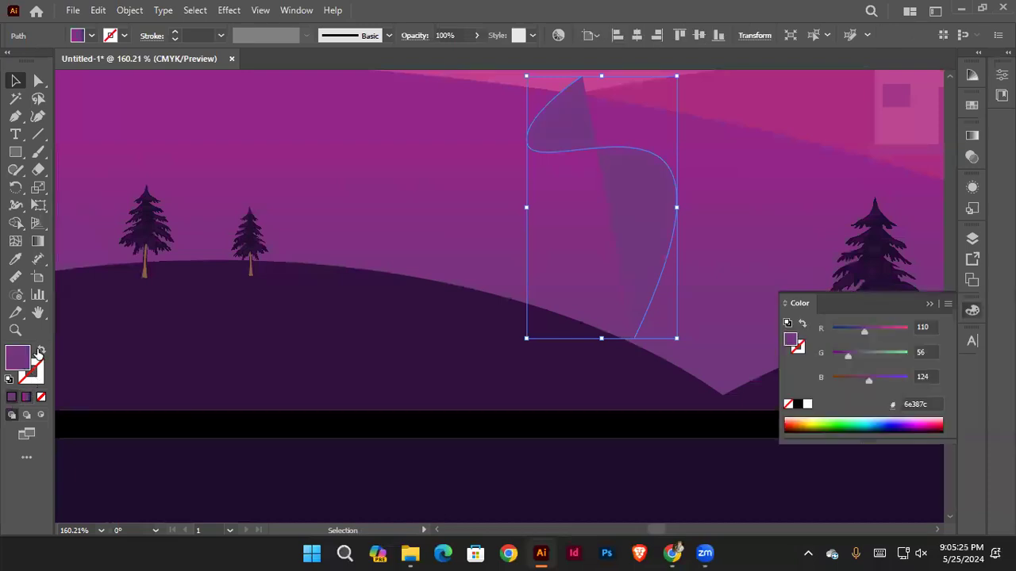
pyautogui.click(41, 351)
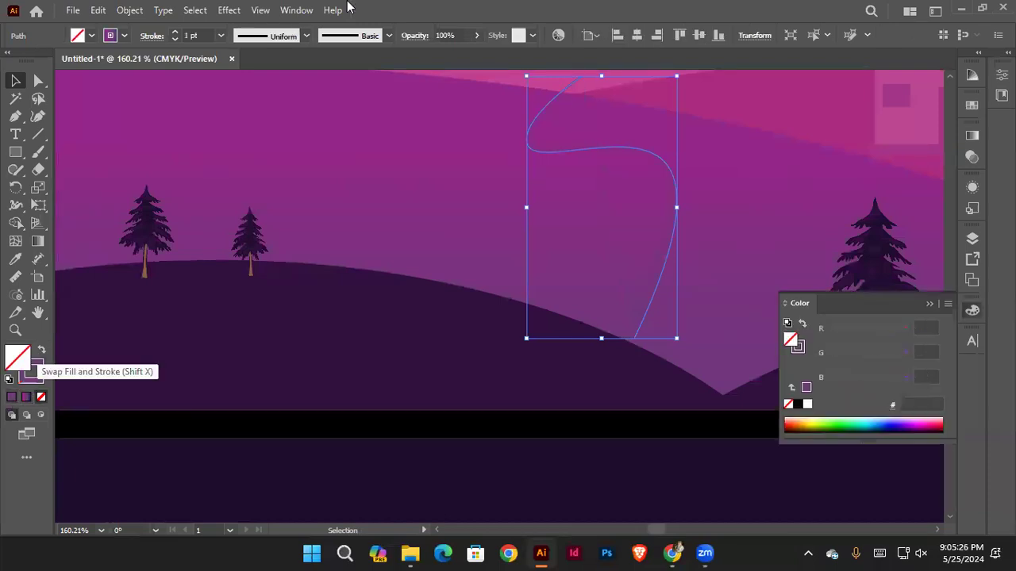
pyautogui.click(201, 35)
pyautogui.scroll(16, 201, 35)
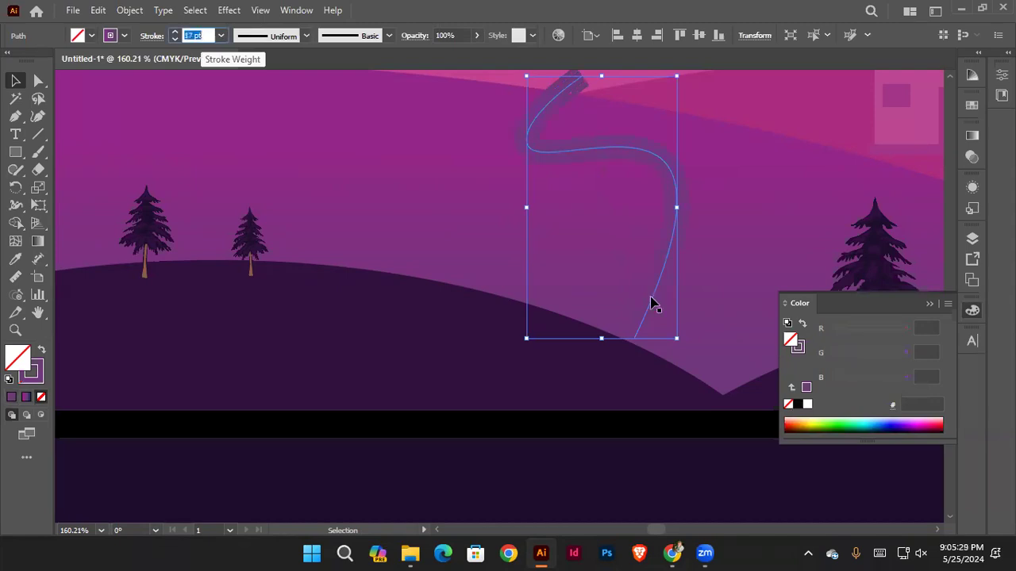
# Step: Select the winding path and expand its stroke into a filled shape
pyautogui.click(670, 246)
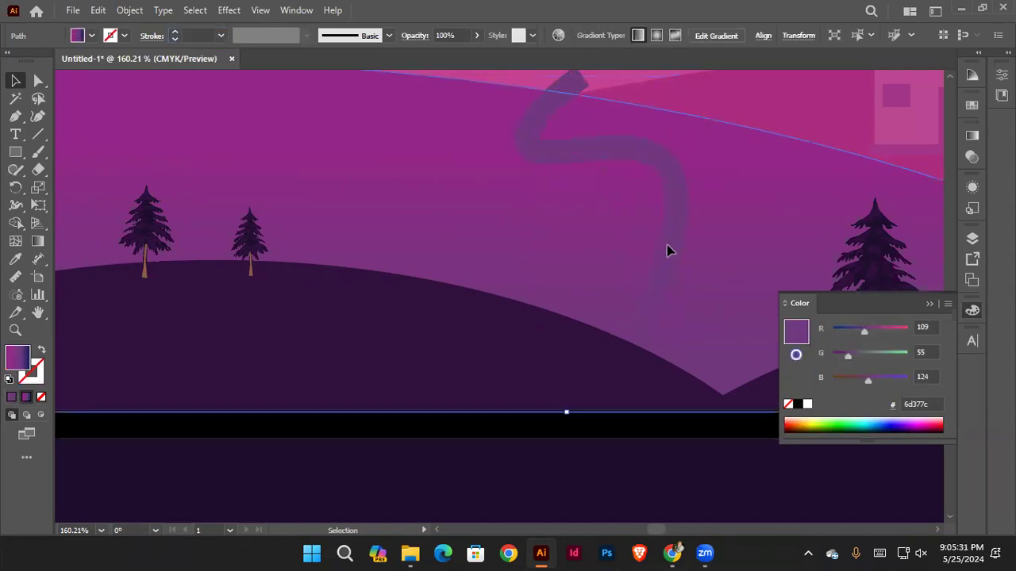
pyautogui.press('a')
pyautogui.press('v')
pyautogui.click(673, 195)
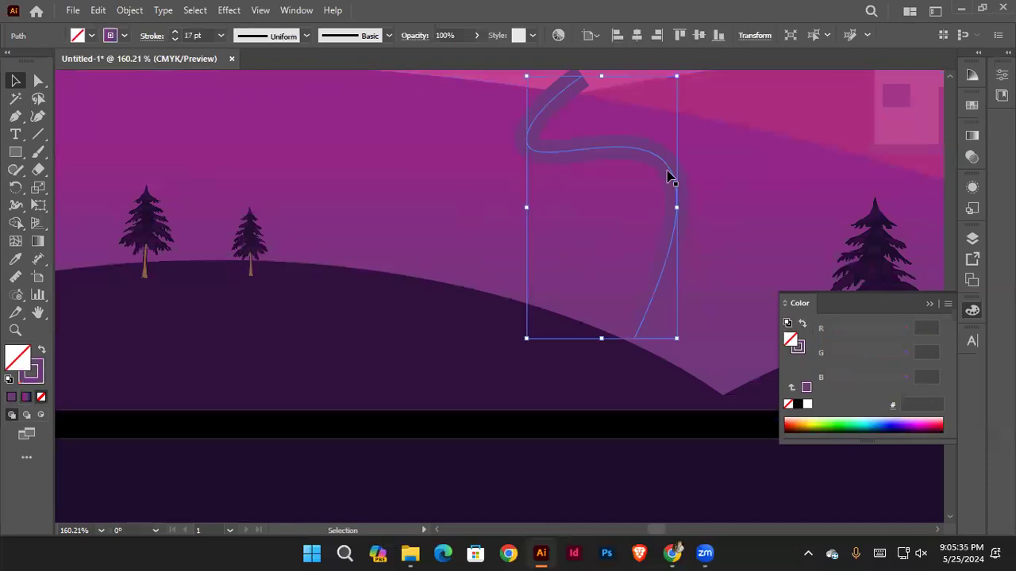
pyautogui.click(125, 9)
pyautogui.click(151, 184)
pyautogui.press('Return')
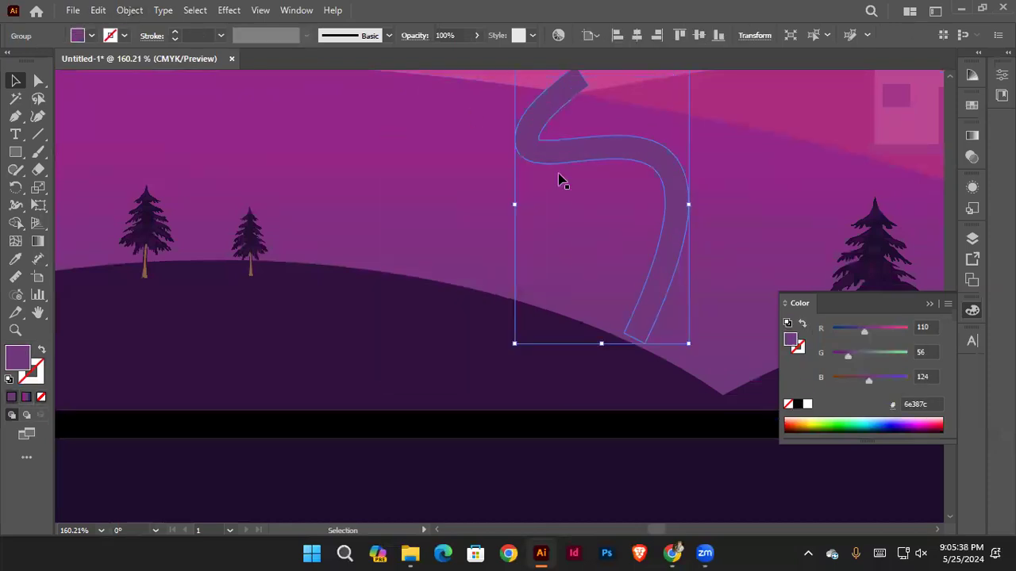
# Step: Narrow the expanded path from its left side and shorten it from above so it begins just below the hill's crest
pyautogui.click(672, 236)
pyautogui.scroll(-5, 605, 220)
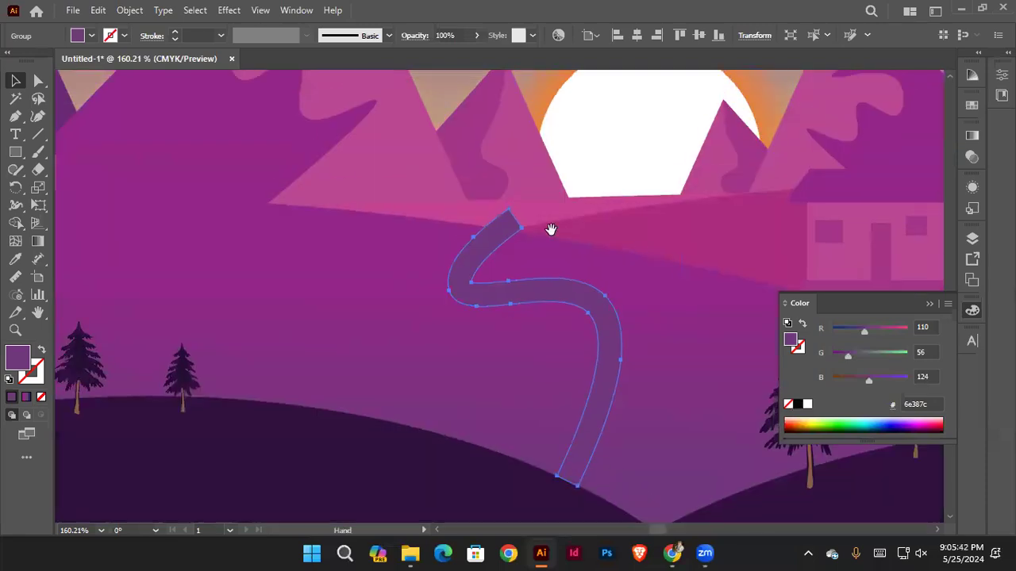
pyautogui.moveTo(646, 246); pyautogui.dragTo(605, 214)
pyautogui.scroll(2, 611, 216)
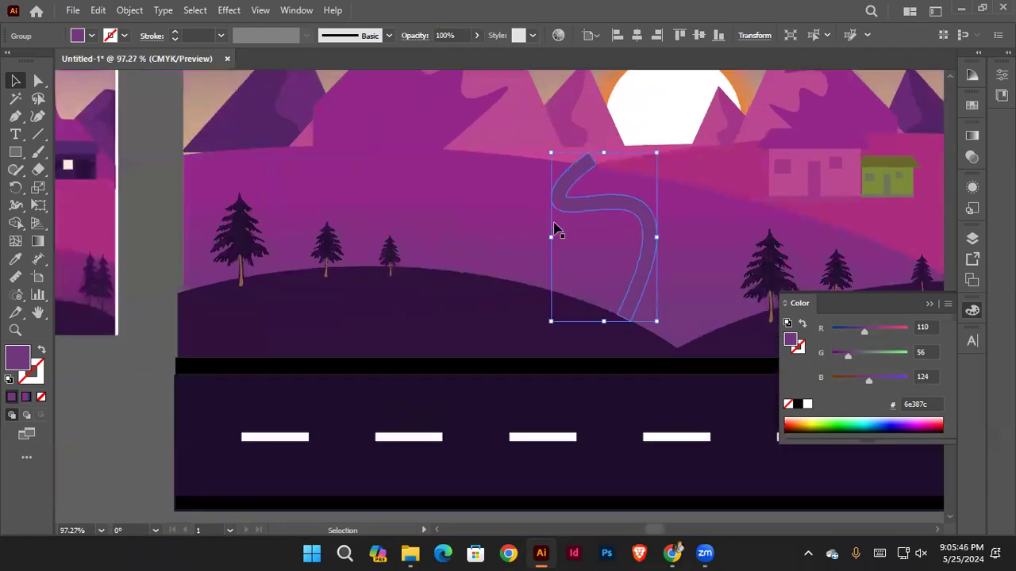
pyautogui.moveTo(551, 236); pyautogui.dragTo(577, 235)
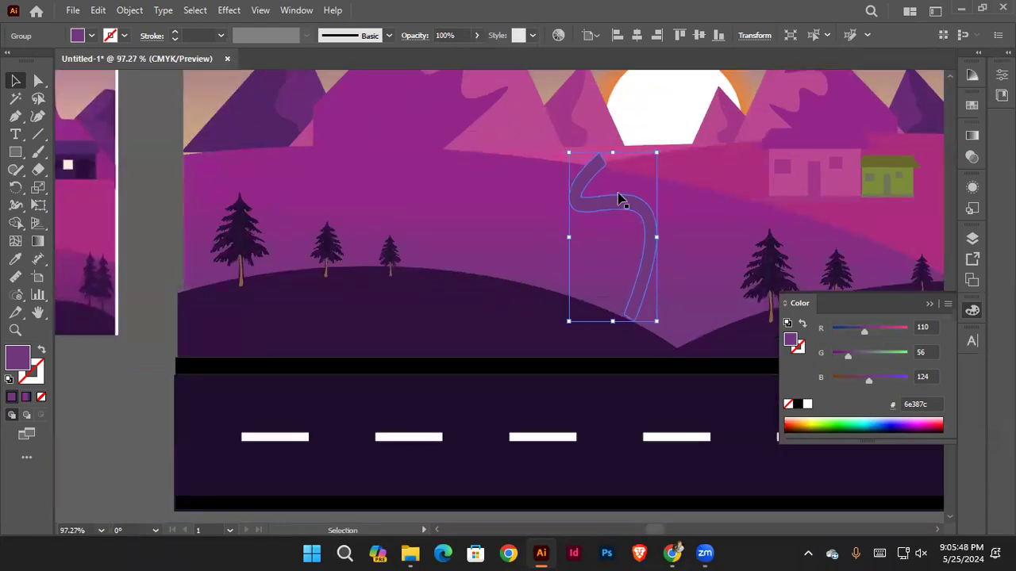
pyautogui.moveTo(615, 151); pyautogui.dragTo(615, 162)
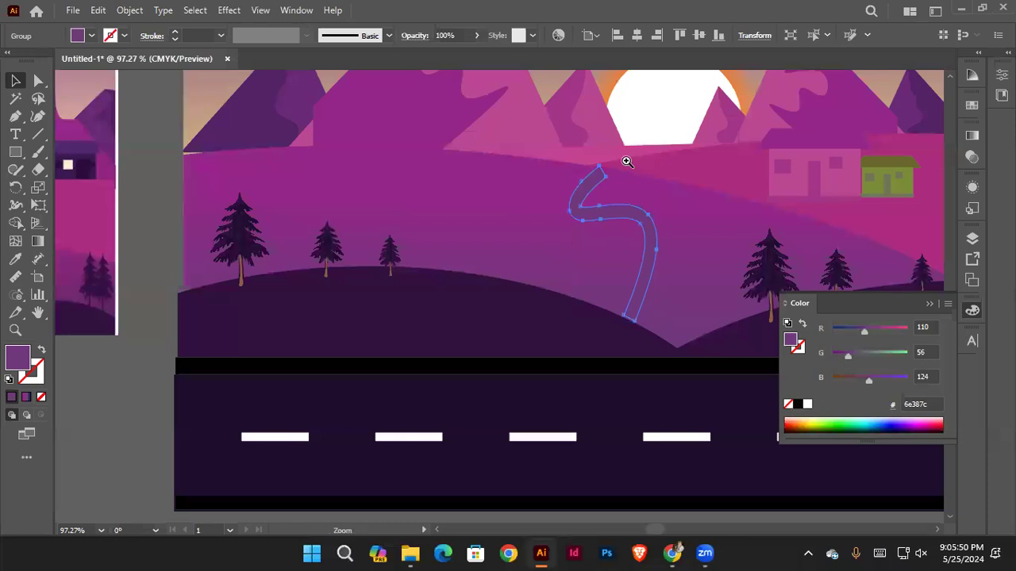
pyautogui.scroll(2, 608, 188)
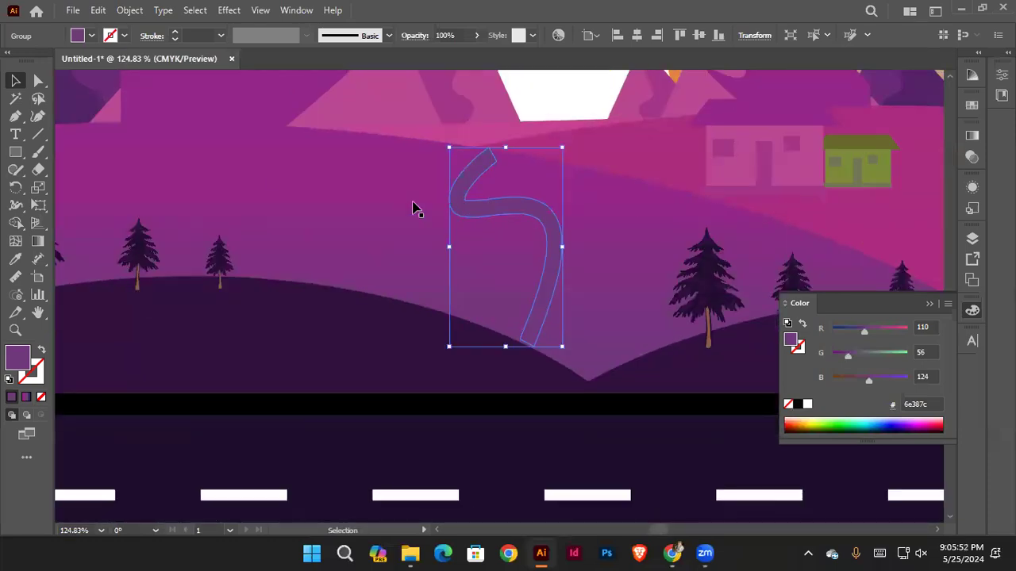
# Step: Fill the winding path with the purple hill's gradient by sampling it with the Eyedropper
pyautogui.click(489, 210)
pyautogui.click(489, 210)
pyautogui.press('i')
pyautogui.click(533, 208)
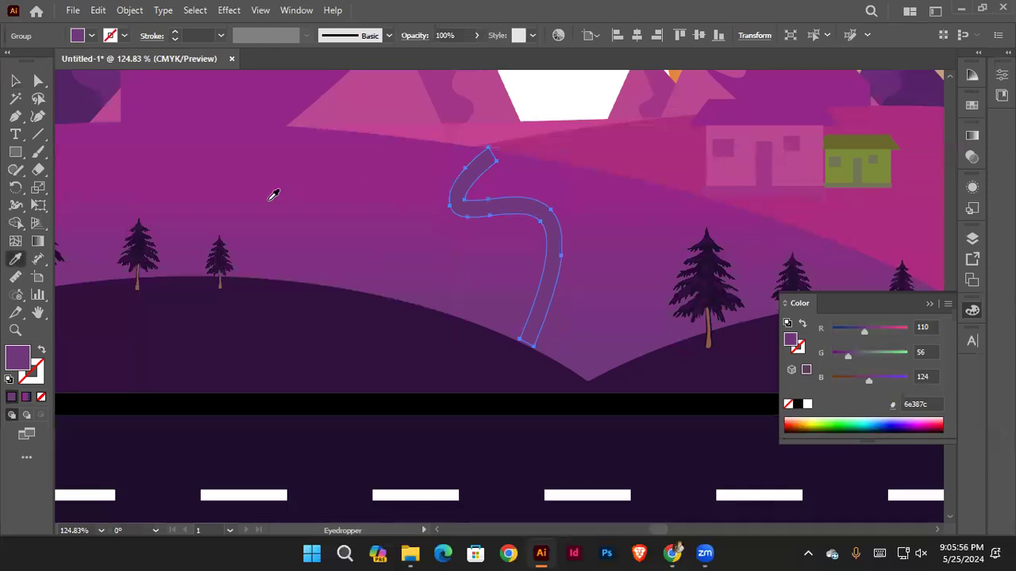
pyautogui.click(294, 181)
# Step: Run the gradient vertically down the winding path, move its brighter purple color stop higher, and deselect the path
pyautogui.click(38, 241)
pyautogui.scroll(-3, 593, 214)
pyautogui.moveTo(531, 136); pyautogui.dragTo(531, 414)
pyautogui.scroll(2, 557, 183)
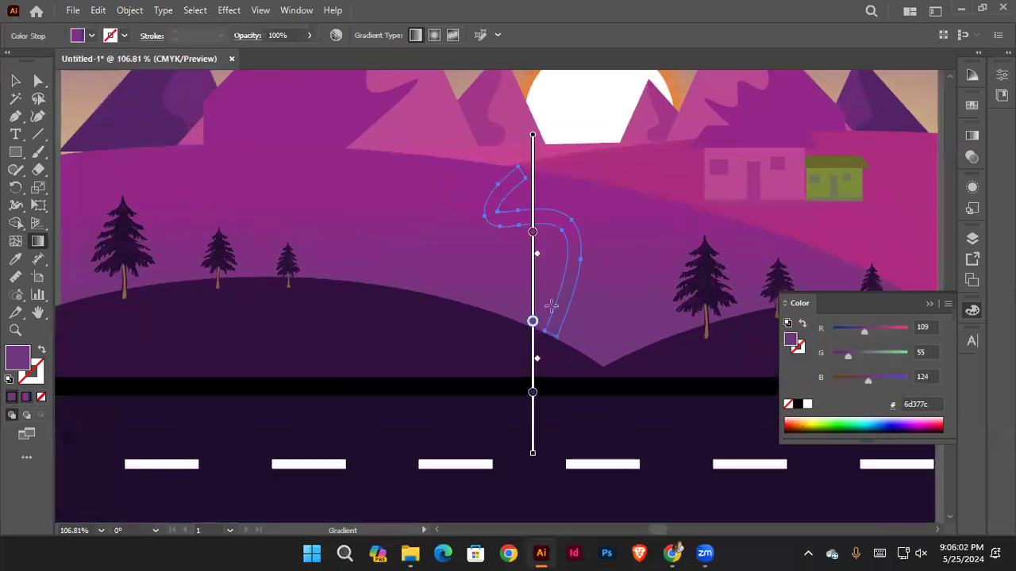
pyautogui.moveTo(533, 235)
pyautogui.mouseDown()
pyautogui.moveTo(534, 164)
pyautogui.moveTo(533, 184)
pyautogui.mouseUp()
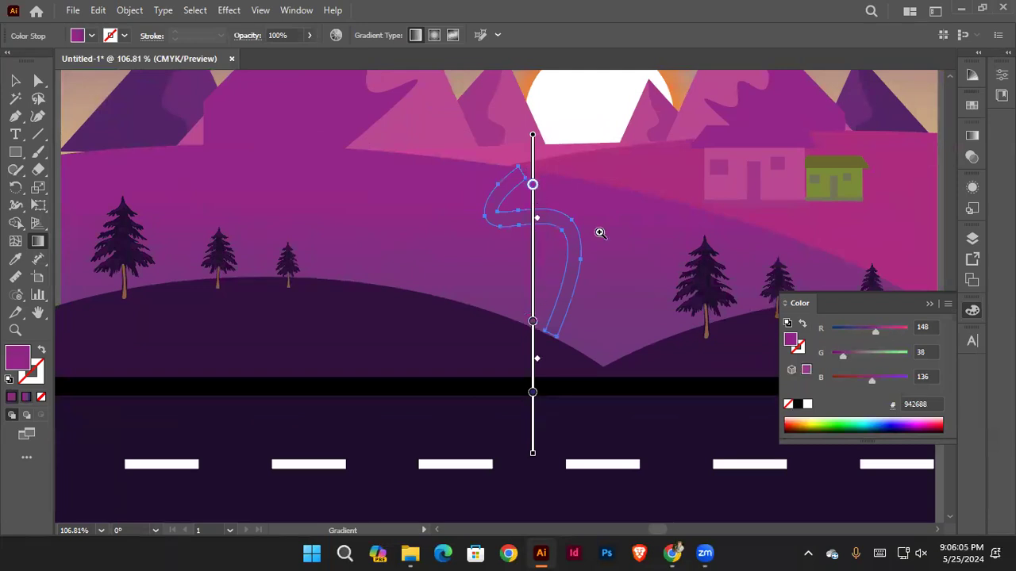
pyautogui.scroll(-3, 598, 231)
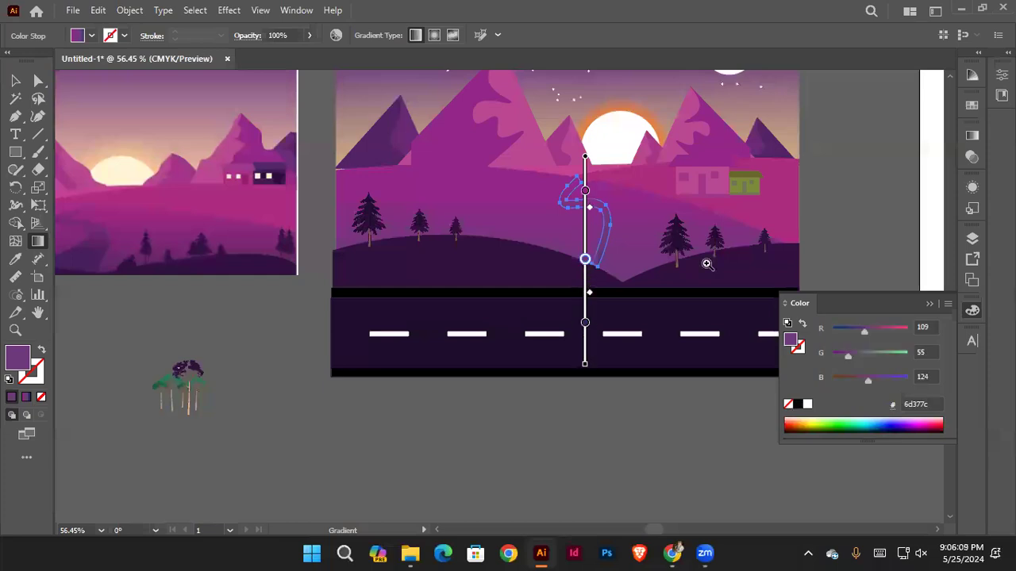
pyautogui.scroll(2, 587, 300)
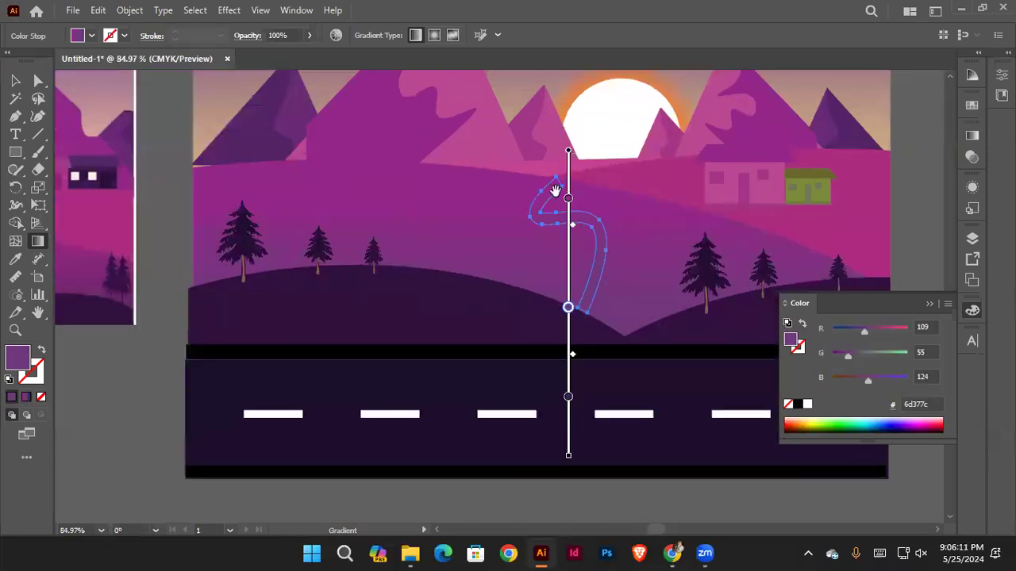
pyautogui.scroll(-4, 410, 234)
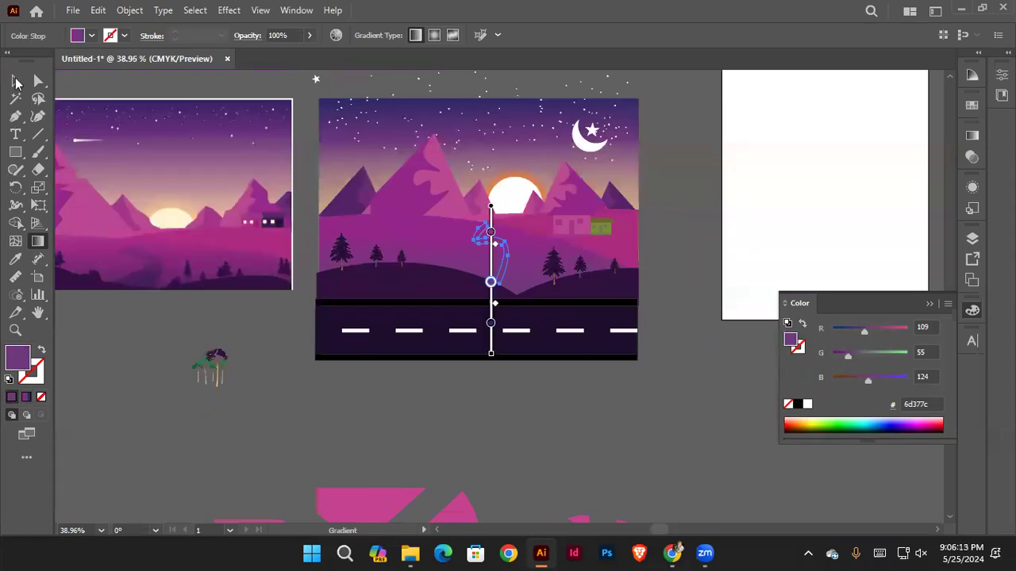
pyautogui.click(16, 81)
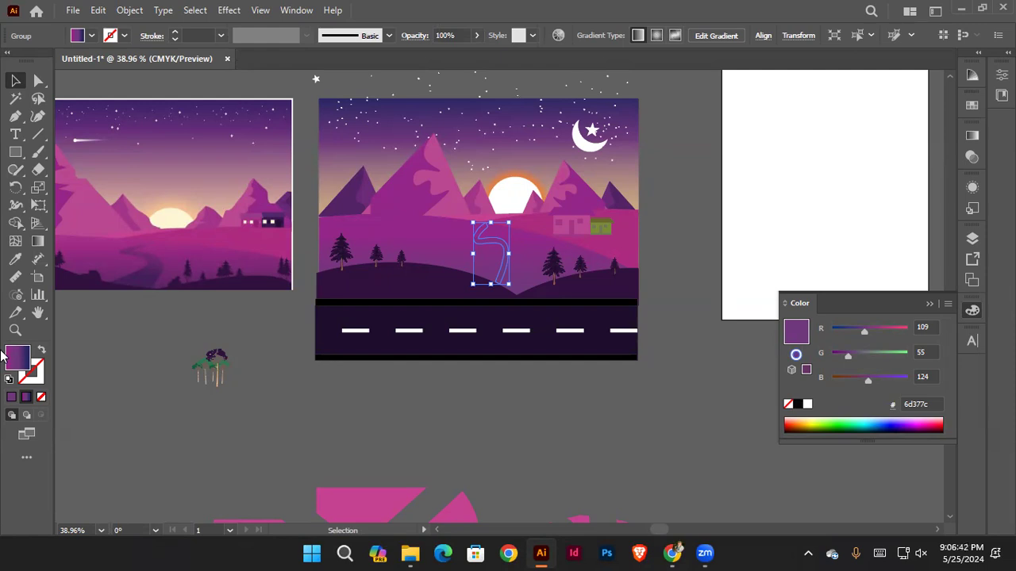
pyautogui.hotkey('alt', 'space')
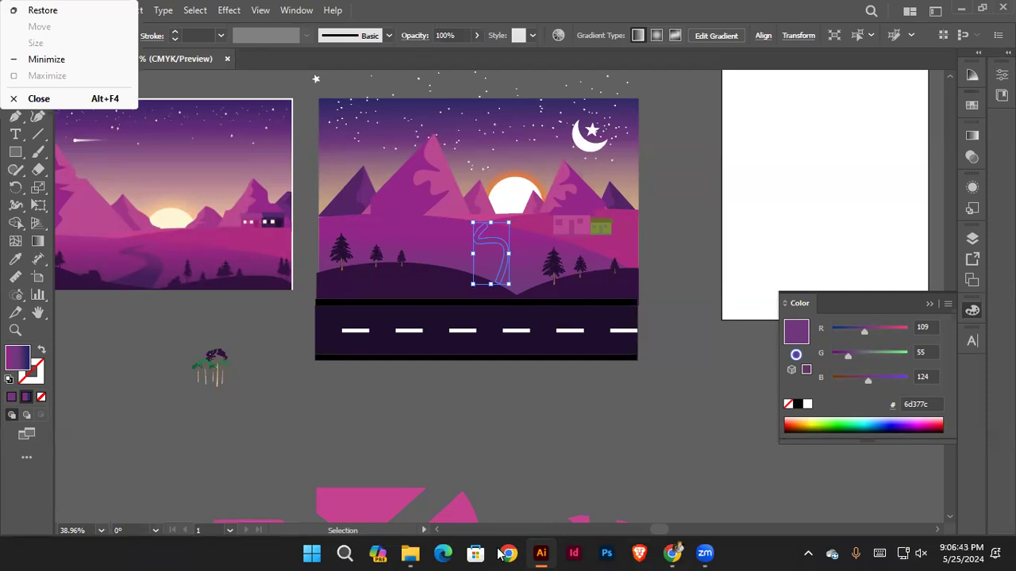
pyautogui.press('Escape')
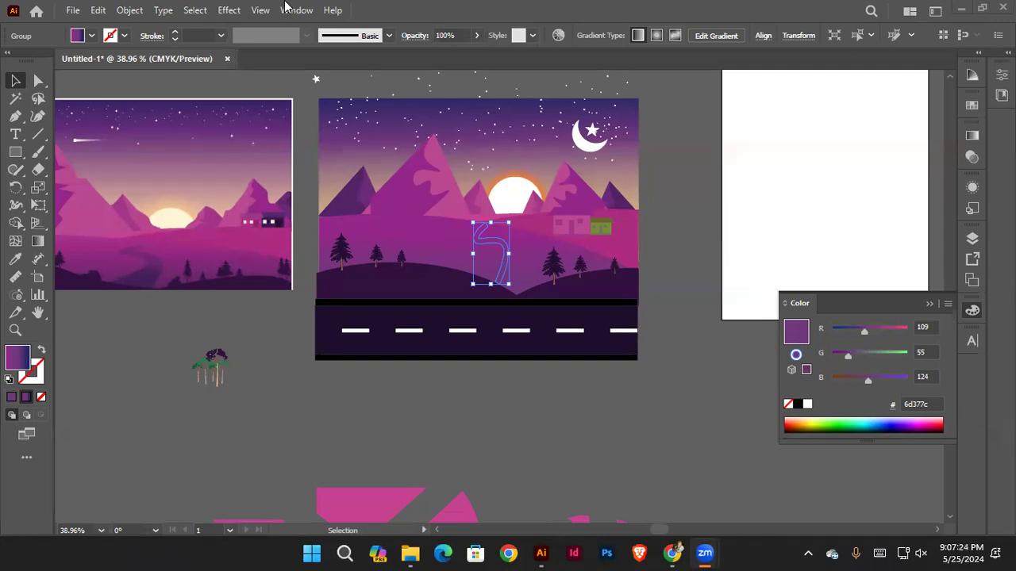
pyautogui.click(303, 448)
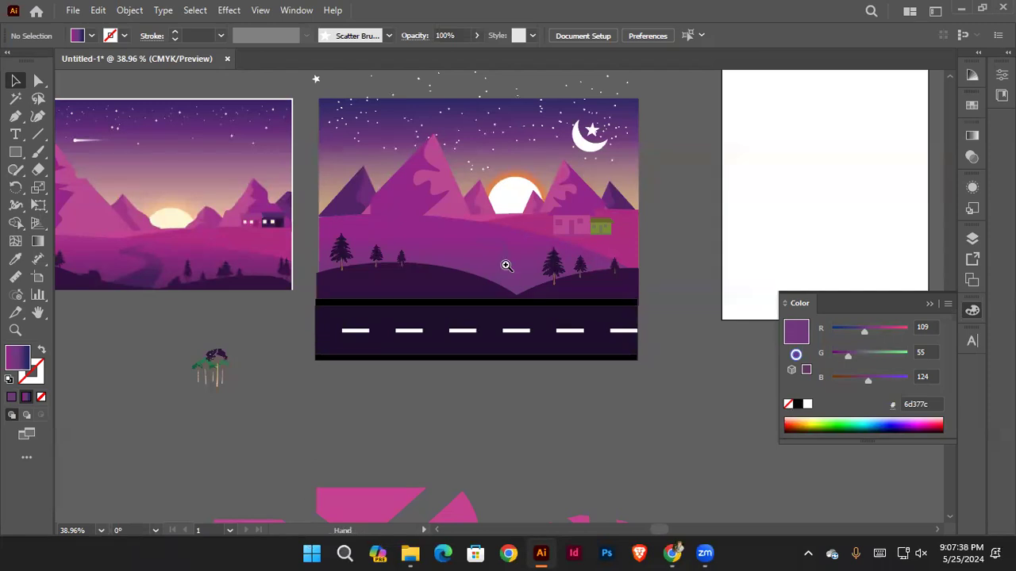
# Step: Widen the winding path toward its lower end with Free Transform's Perspective Distort and shift it slightly down and left on the hill
pyautogui.keyDown('alt'); pyautogui.scroll(4, 503, 265); pyautogui.keyUp('alt')
pyautogui.click(500, 293)
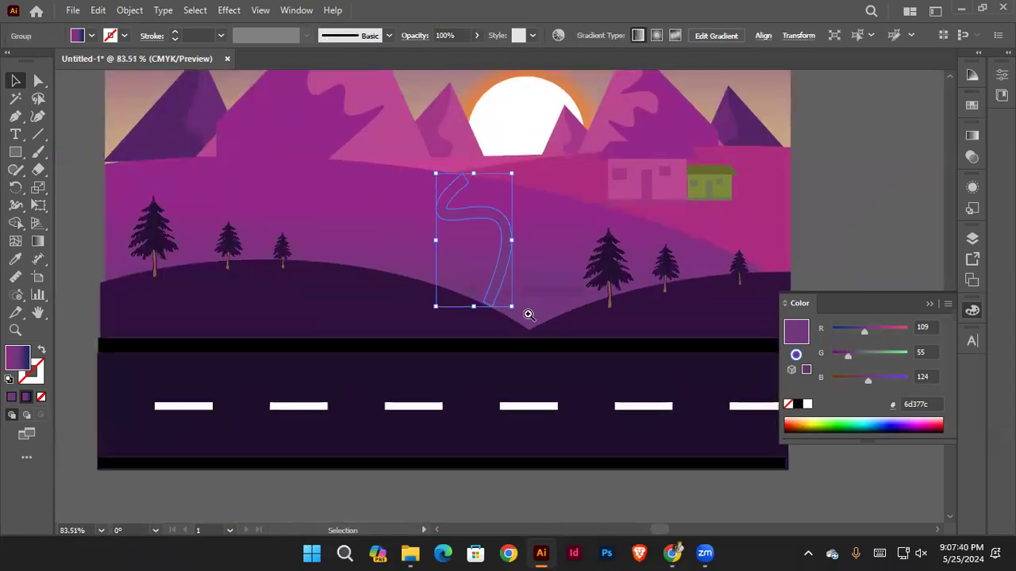
pyautogui.keyDown('alt'); pyautogui.scroll(2, 526, 313); pyautogui.keyUp('alt')
pyautogui.keyDown('alt'); pyautogui.scroll(2, 492, 277); pyautogui.keyUp('alt')
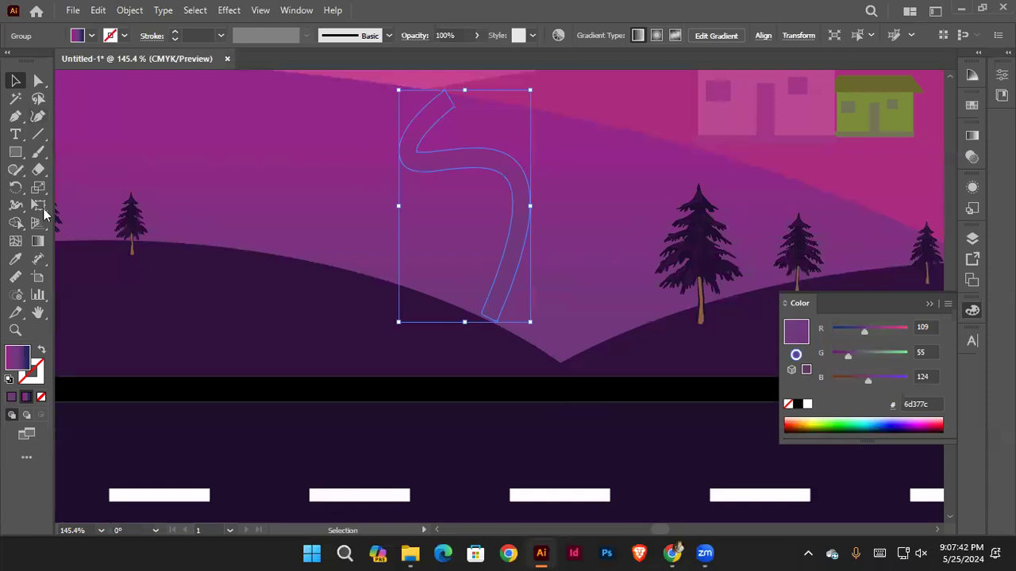
pyautogui.click(48, 205)
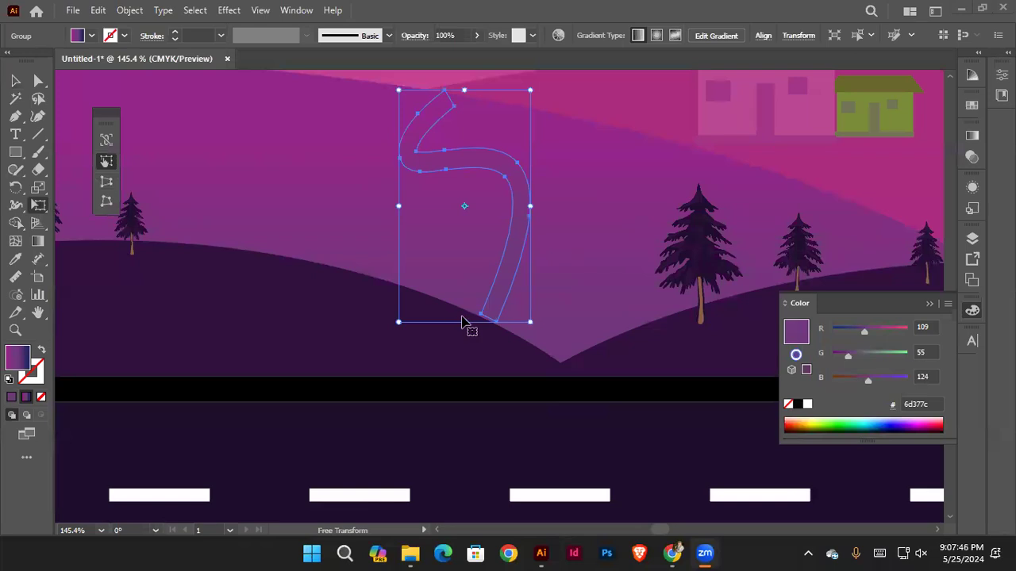
pyautogui.click(112, 186)
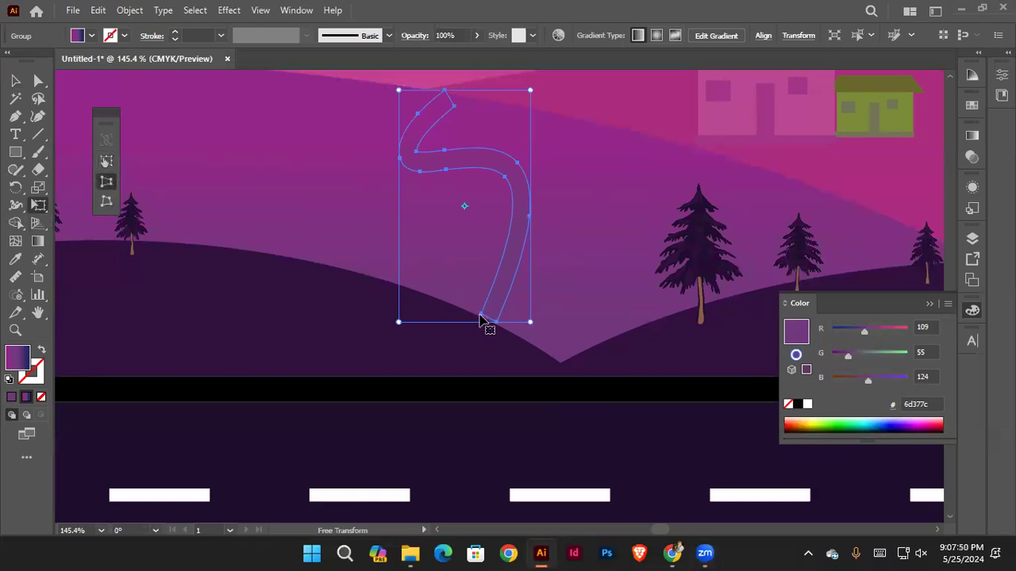
pyautogui.moveTo(480, 320); pyautogui.dragTo(545, 324)
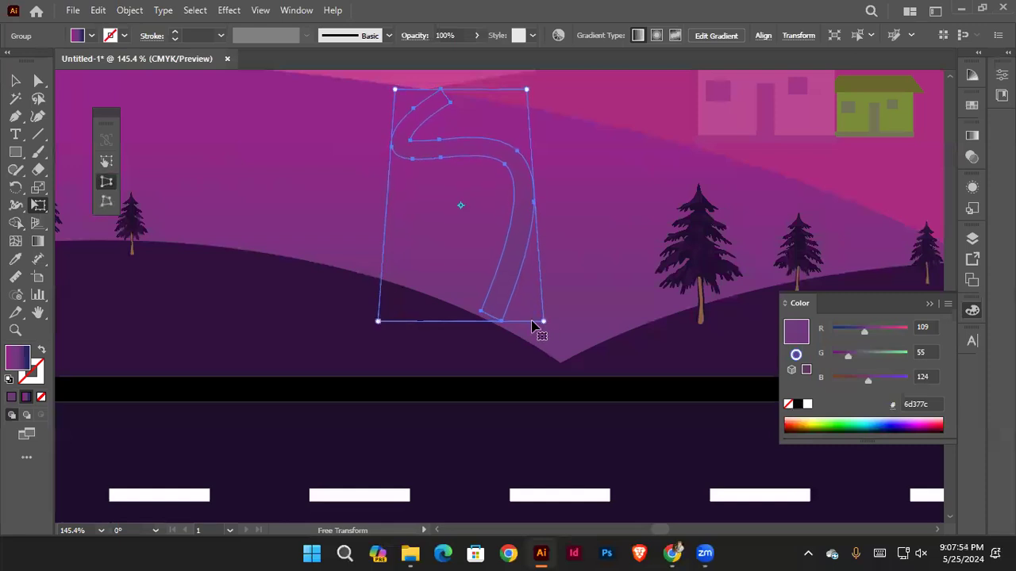
pyautogui.moveTo(379, 324); pyautogui.dragTo(364, 323)
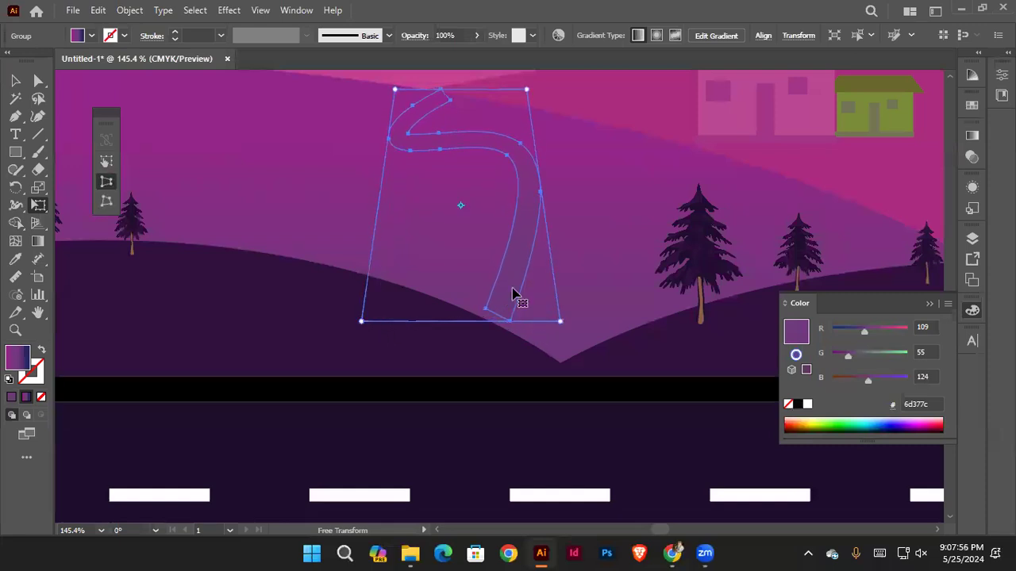
pyautogui.moveTo(510, 300); pyautogui.dragTo(505, 304)
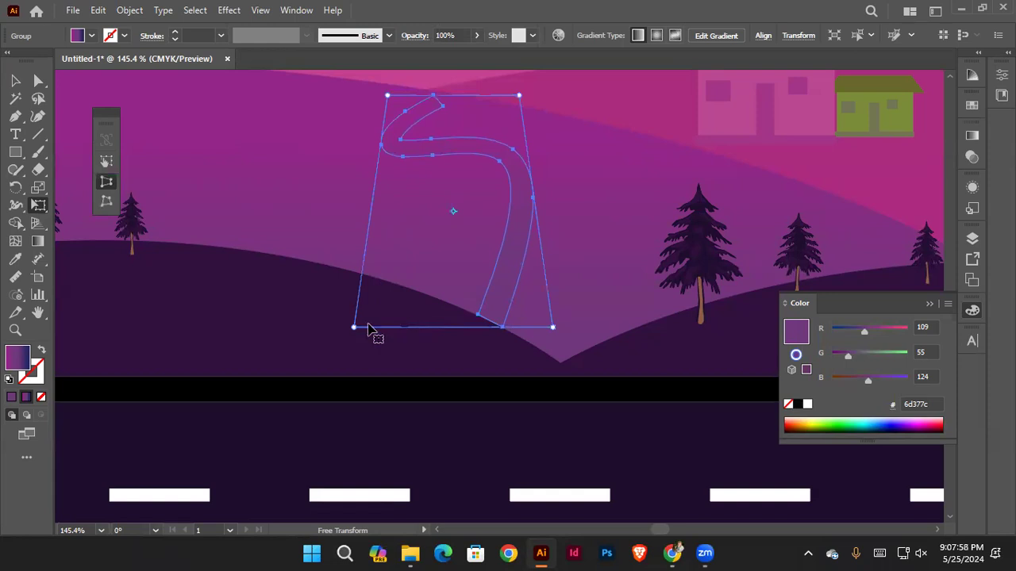
pyautogui.moveTo(355, 329); pyautogui.dragTo(344, 327)
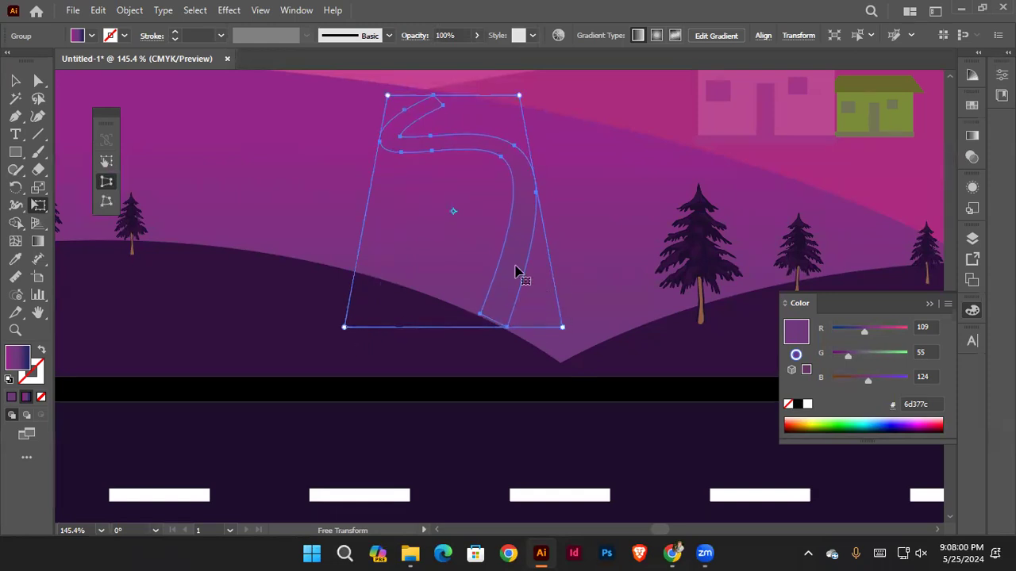
pyautogui.click(15, 80)
pyautogui.scroll(-5, 521, 376)
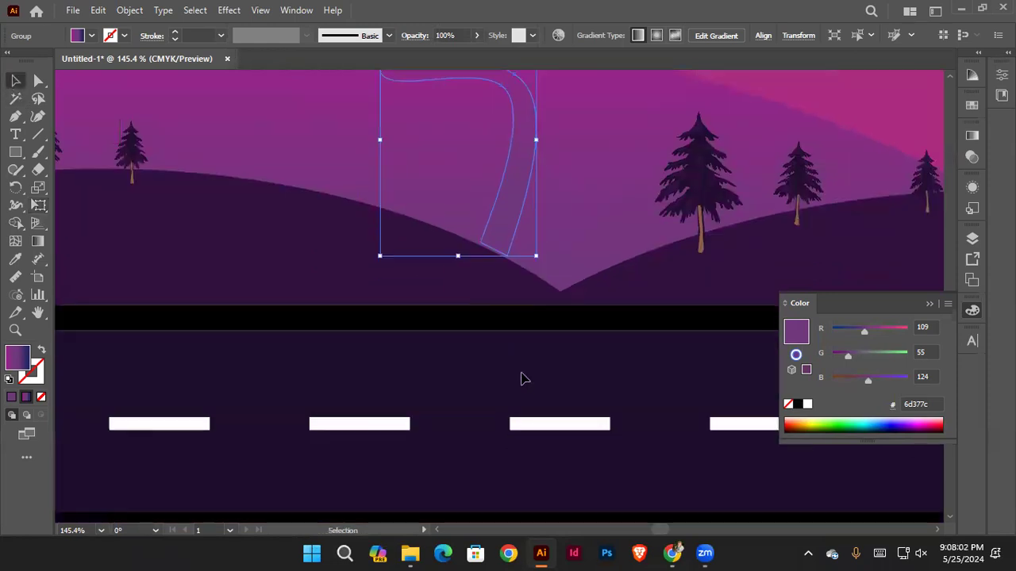
# Step: Collapse the floating Color panel and clear the selection of the road rectangle
pyautogui.click(435, 368)
pyautogui.scroll(-4, 429, 389)
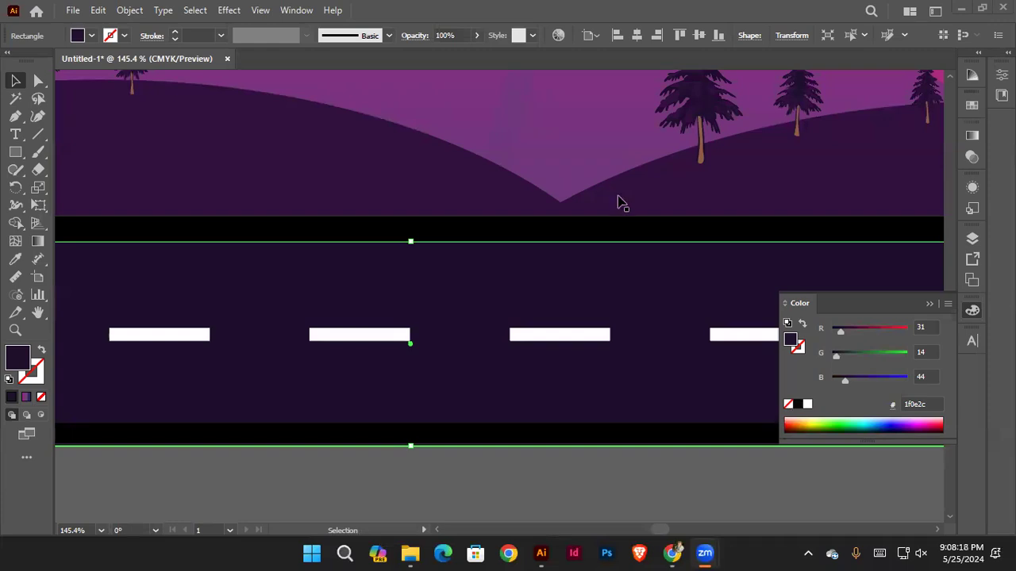
pyautogui.scroll(-6, 419, 225)
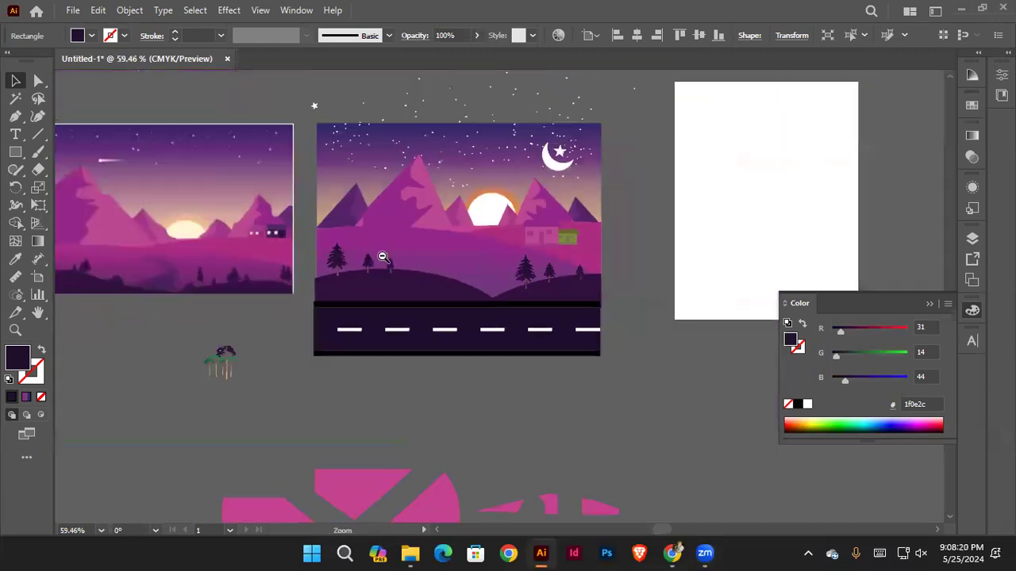
pyautogui.scroll(-3, 383, 256)
pyautogui.click(929, 305)
pyautogui.click(508, 269)
pyautogui.moveTo(365, 220); pyautogui.dragTo(414, 248)
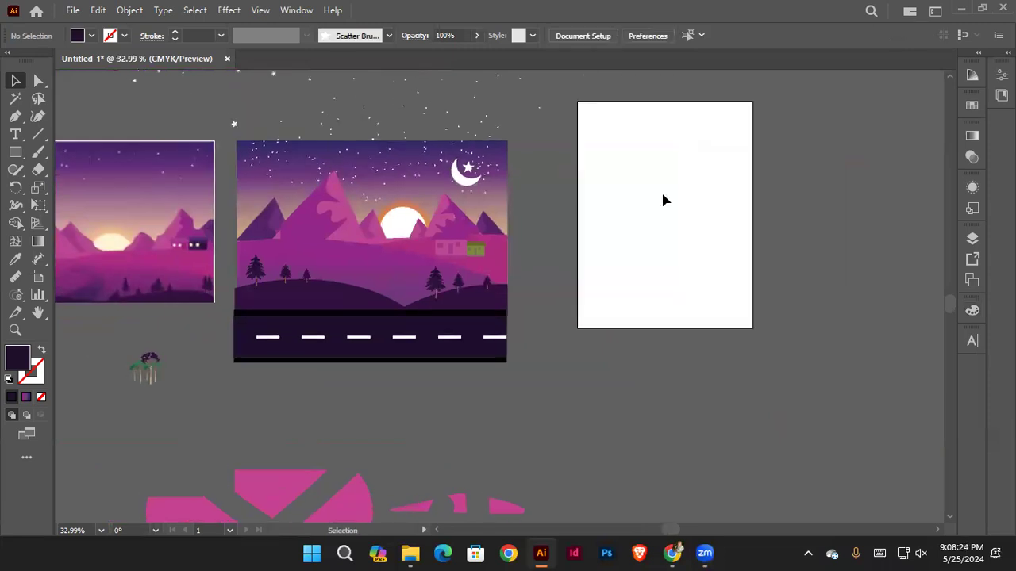
# Step: Erase rectangular strips along the landscape's left and right edges with the Eraser to trim the overhanging artwork into straight sides
pyautogui.scroll(1, 240, 250)
pyautogui.scroll(2, 234, 197)
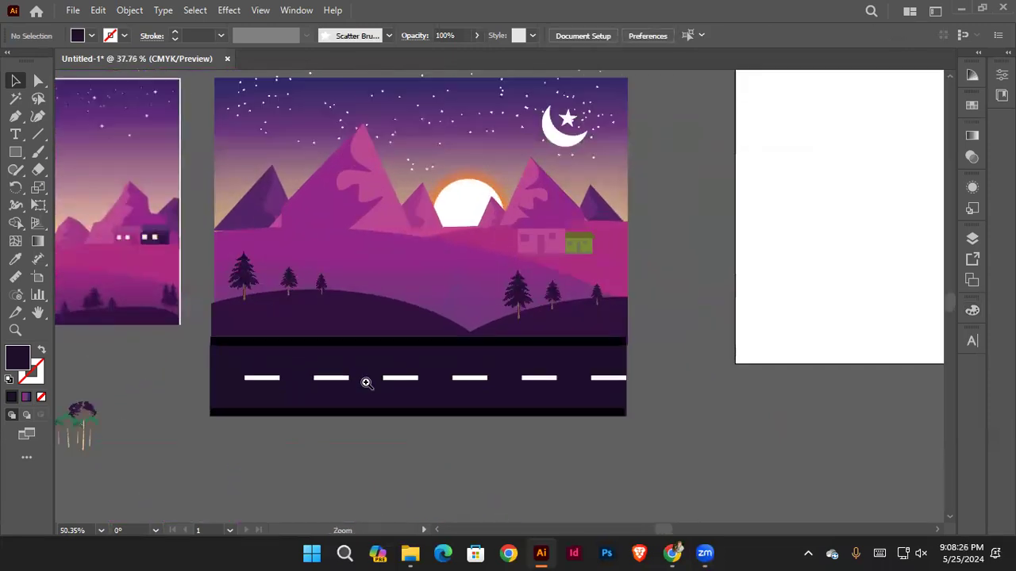
pyautogui.hotkey('shift', 'e')
pyautogui.moveTo(223, 140)
pyautogui.mouseDown()
pyautogui.moveTo(238, 397)
pyautogui.moveTo(259, 411)
pyautogui.mouseUp()
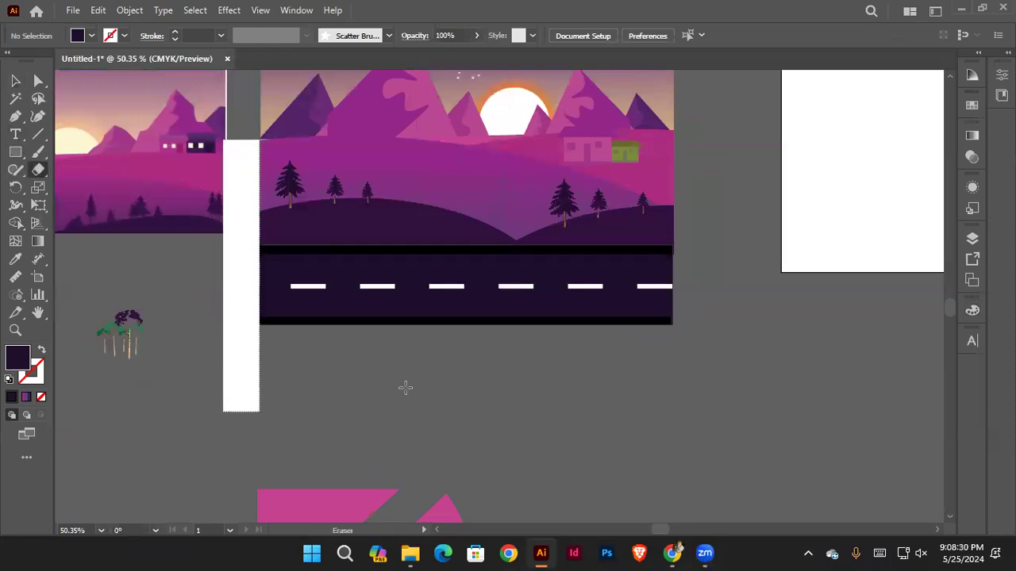
pyautogui.hscroll(2, 706, 134)
pyautogui.moveTo(698, 107)
pyautogui.mouseDown()
pyautogui.moveTo(655, 363)
pyautogui.moveTo(632, 421)
pyautogui.moveTo(613, 413)
pyautogui.mouseUp()
pyautogui.click(15, 80)
# Step: Erase the stray stars scattered above the landscape's upper edge using rectangular Eraser areas, with nothing selected
pyautogui.scroll(-3, 383, 173)
pyautogui.moveTo(383, 172); pyautogui.dragTo(383, 293)
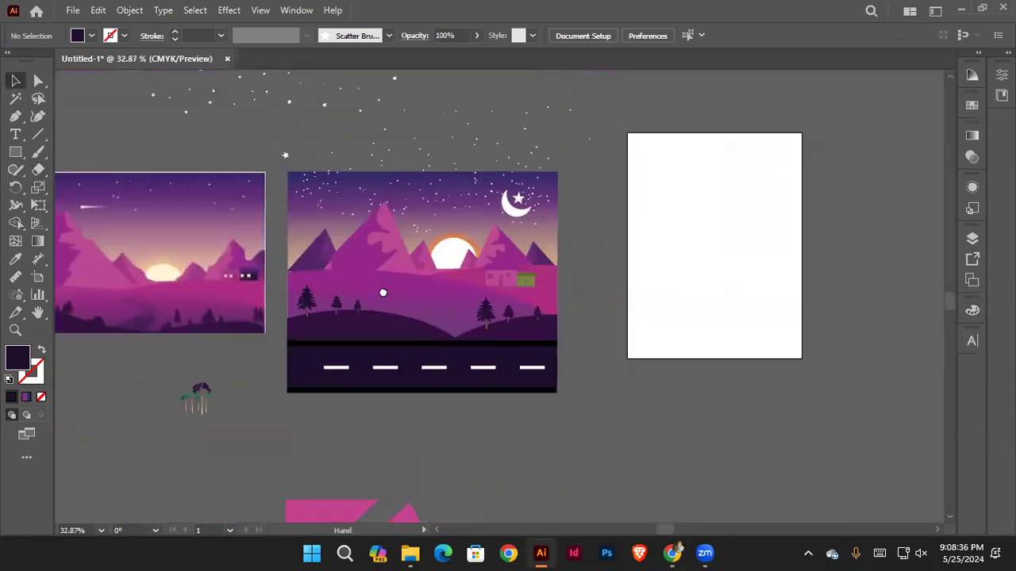
pyautogui.scroll(2, 217, 154)
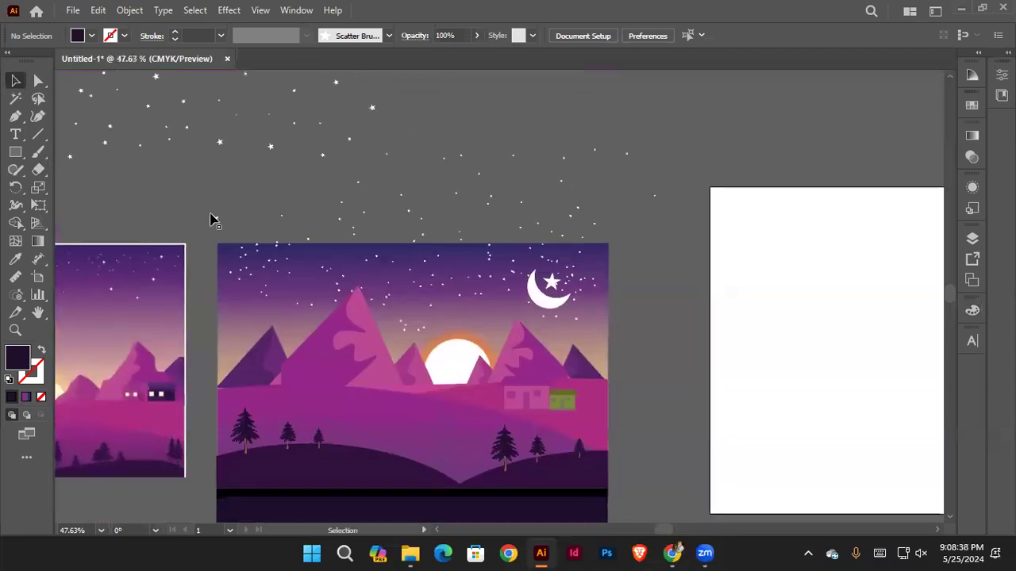
pyautogui.click(73, 170)
pyautogui.click(38, 168)
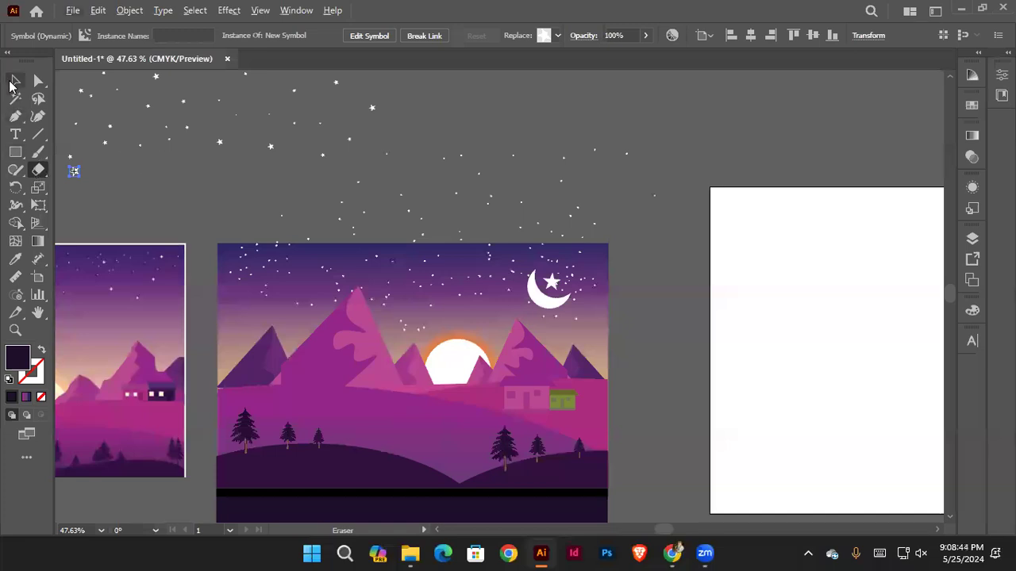
pyautogui.hotkey('ctrl', 'shift', 'a')
pyautogui.moveTo(704, 103)
pyautogui.mouseDown()
pyautogui.moveTo(545, 181)
pyautogui.moveTo(141, 193)
pyautogui.moveTo(102, 222)
pyautogui.moveTo(94, 242)
pyautogui.mouseUp()
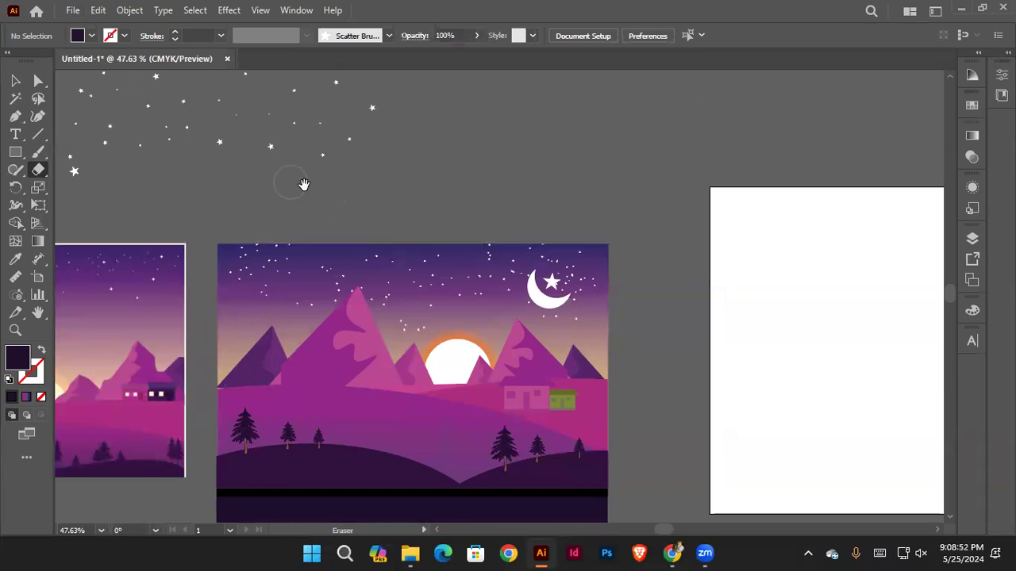
pyautogui.moveTo(303, 184); pyautogui.dragTo(322, 132)
pyautogui.moveTo(204, 144)
pyautogui.mouseDown()
pyautogui.moveTo(624, 156)
pyautogui.moveTo(727, 192)
pyautogui.mouseUp()
pyautogui.click(15, 81)
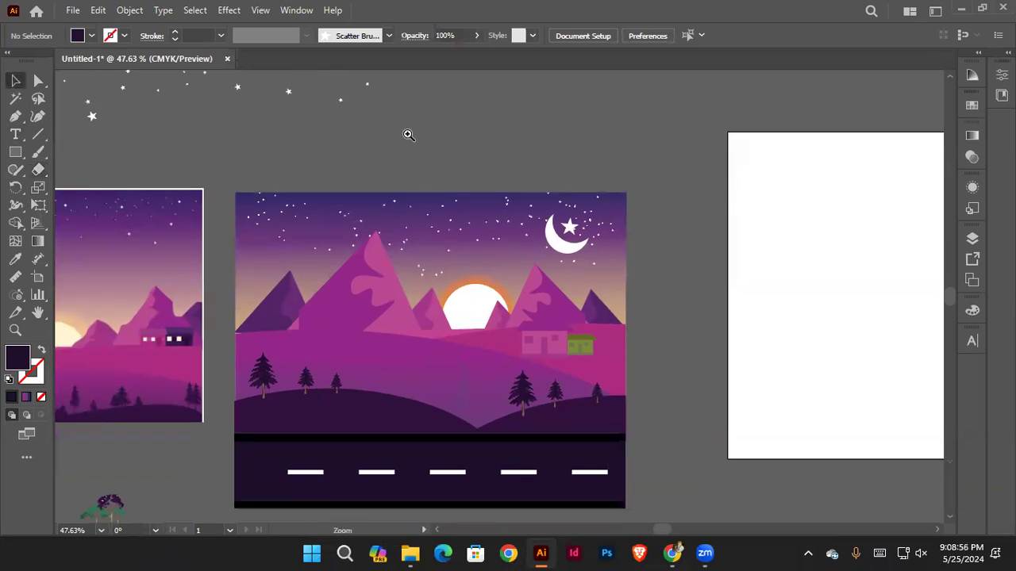
# Step: Move the whole landscape onto the blank white artboard, scale it down proportionally to fit the artboard's width, and deselect it
pyautogui.keyDown('ctrl'); pyautogui.keyDown('alt'); pyautogui.click(409, 135); pyautogui.keyUp('alt'); pyautogui.keyUp('ctrl')
pyautogui.moveTo(524, 331); pyautogui.dragTo(748, 273)
pyautogui.moveTo(526, 294); pyautogui.dragTo(326, 330)
pyautogui.moveTo(548, 224); pyautogui.dragTo(612, 243)
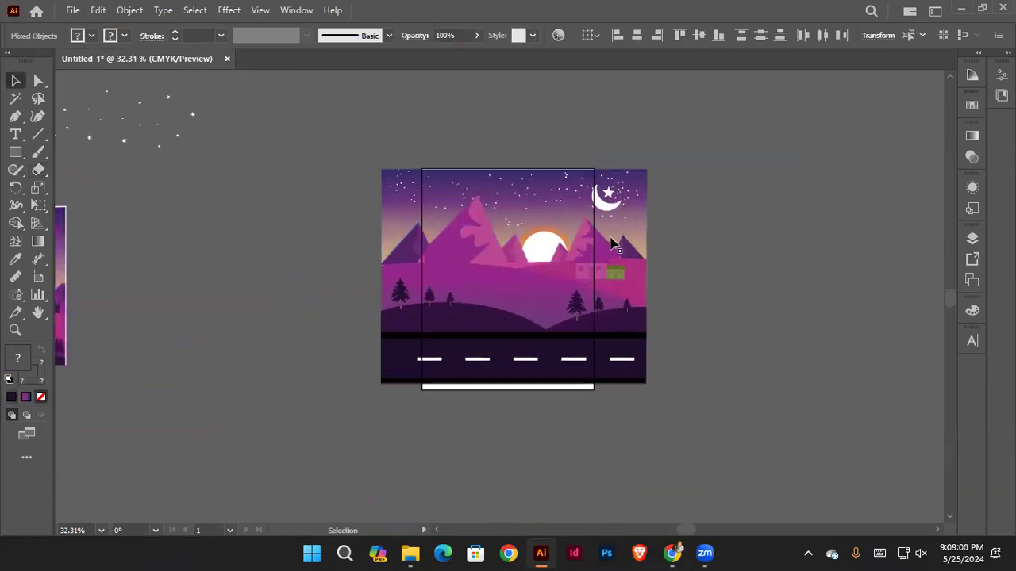
pyautogui.moveTo(612, 197); pyautogui.dragTo(591, 214)
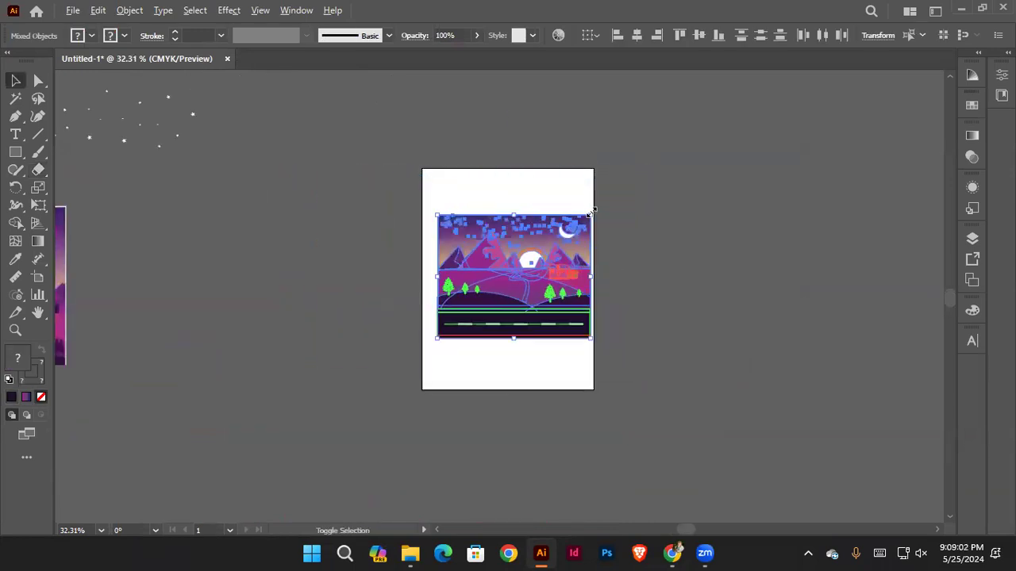
pyautogui.moveTo(562, 246); pyautogui.dragTo(557, 247)
pyautogui.click(651, 314)
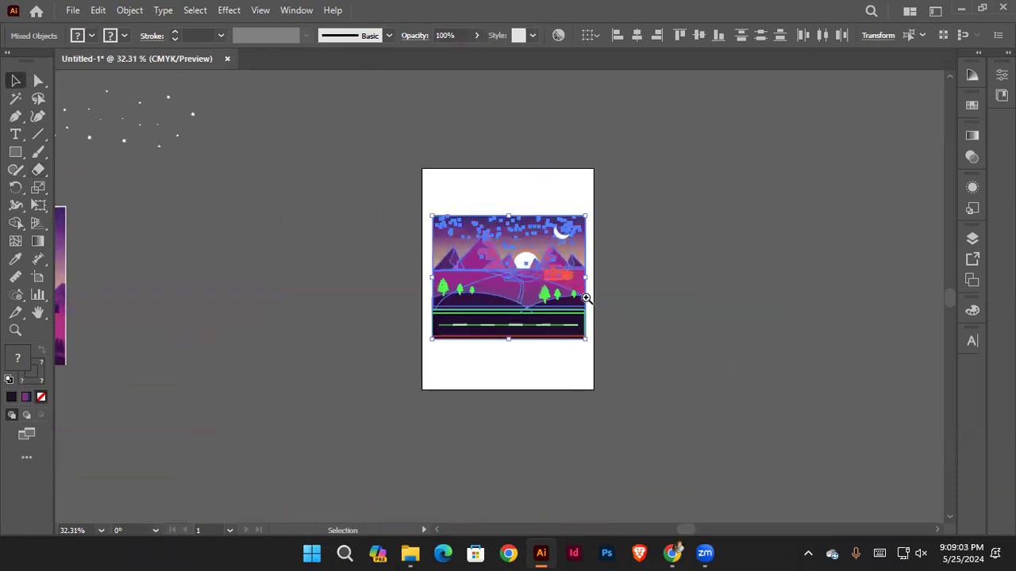
pyautogui.scroll(3, 587, 296)
pyautogui.moveTo(587, 296); pyautogui.dragTo(635, 321)
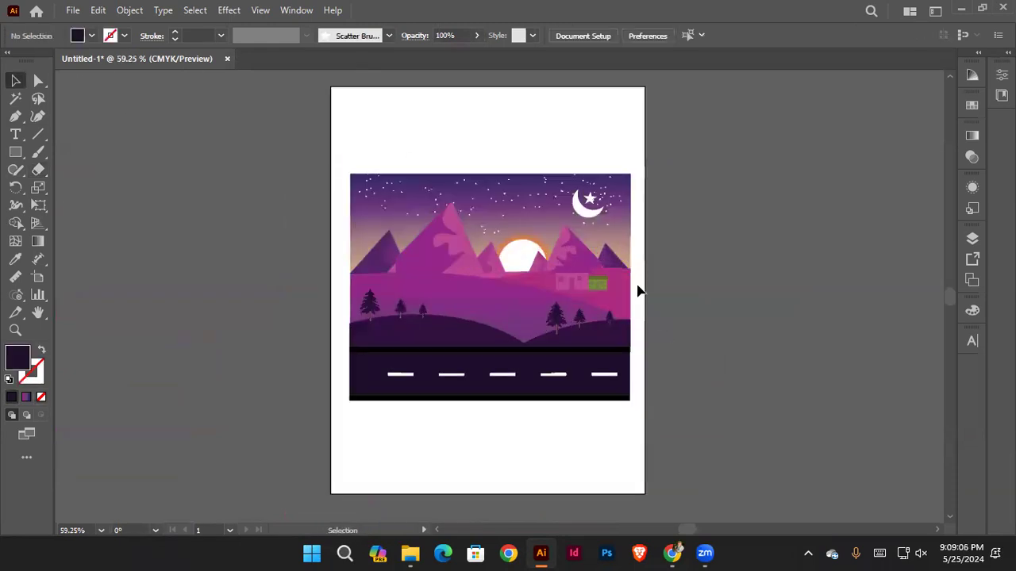
pyautogui.click(70, 11)
pyautogui.moveTo(159, 336)
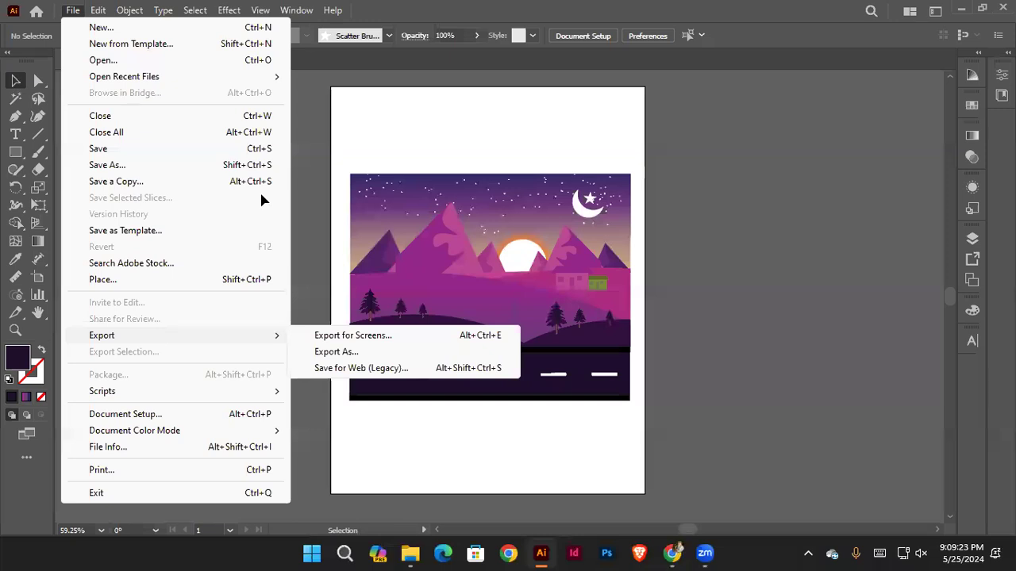
pyautogui.press('Escape')
pyautogui.press('Escape')
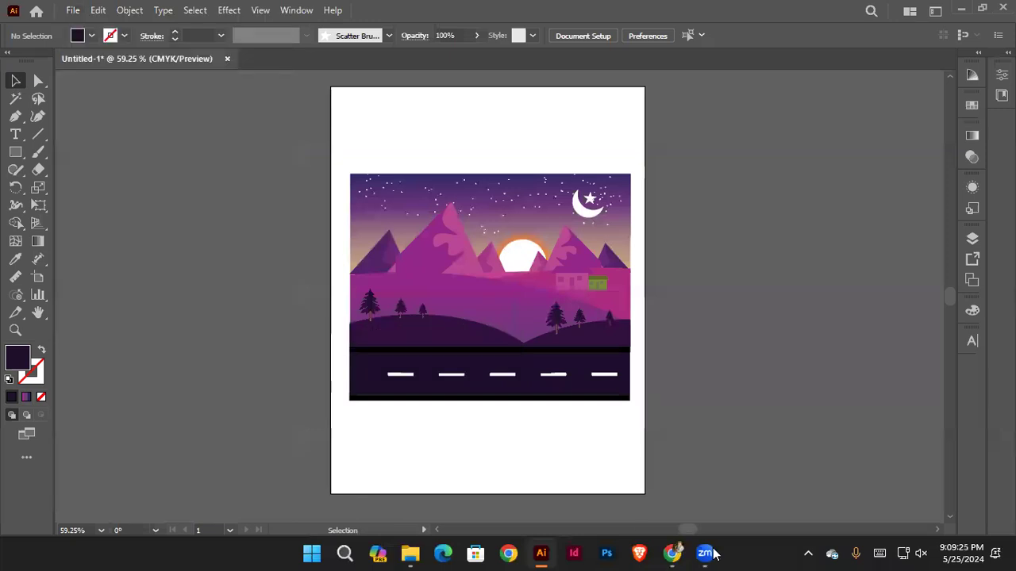
# Step: Switch to Chrome, show the DIT-Graphic Design Online(Batch 278) Facebook group, minimise the chat, and open the group's pending approvals
pyautogui.hotkey('alt', 'Tab')
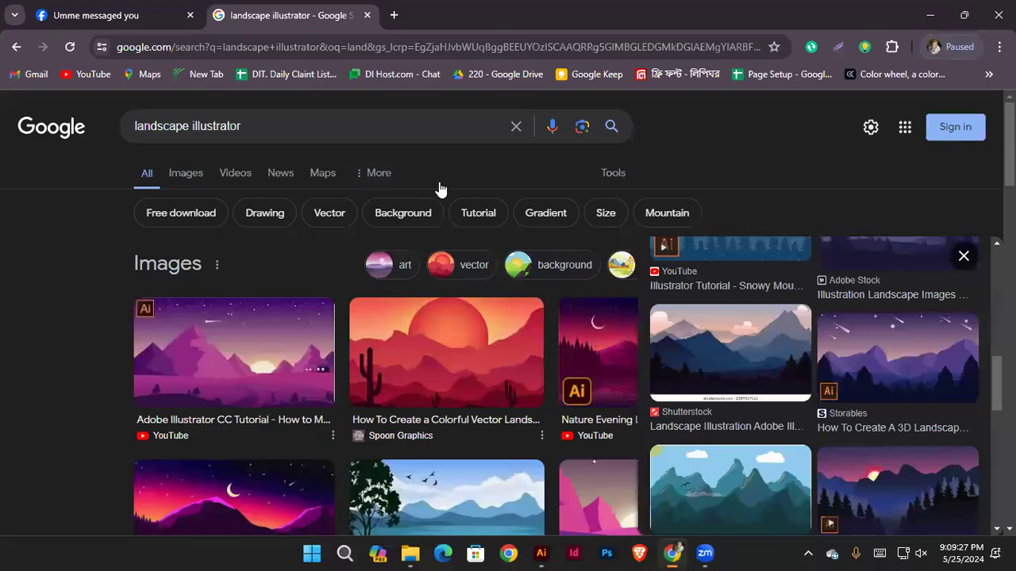
pyautogui.click(68, 10)
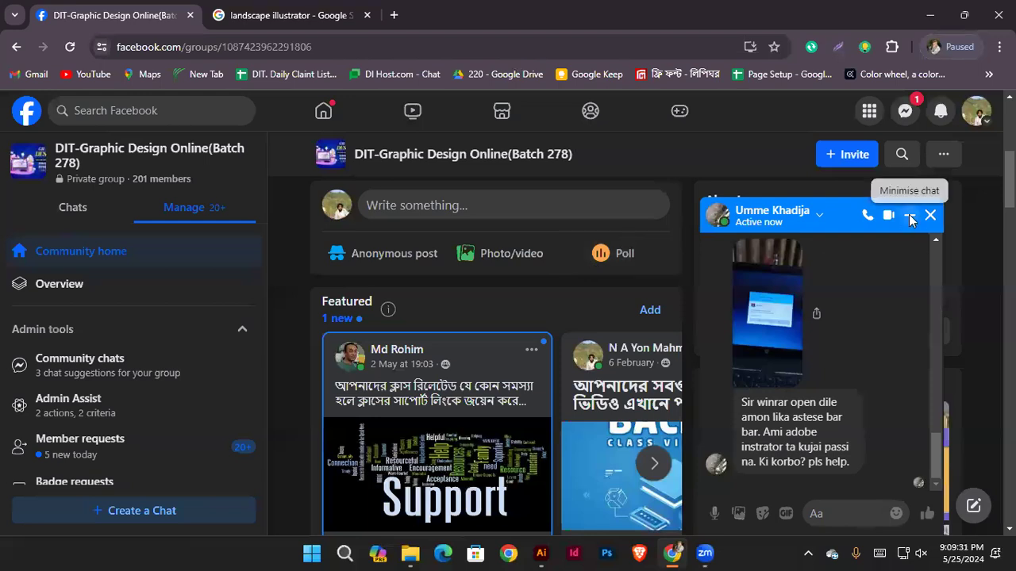
pyautogui.click(910, 220)
pyautogui.scroll(-5, 480, 280)
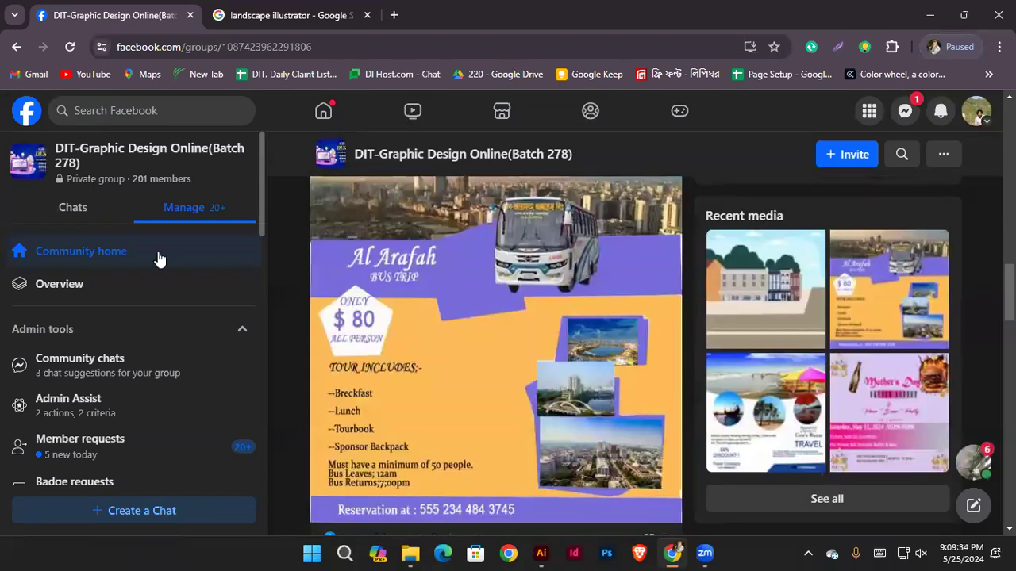
pyautogui.scroll(-2, 132, 340)
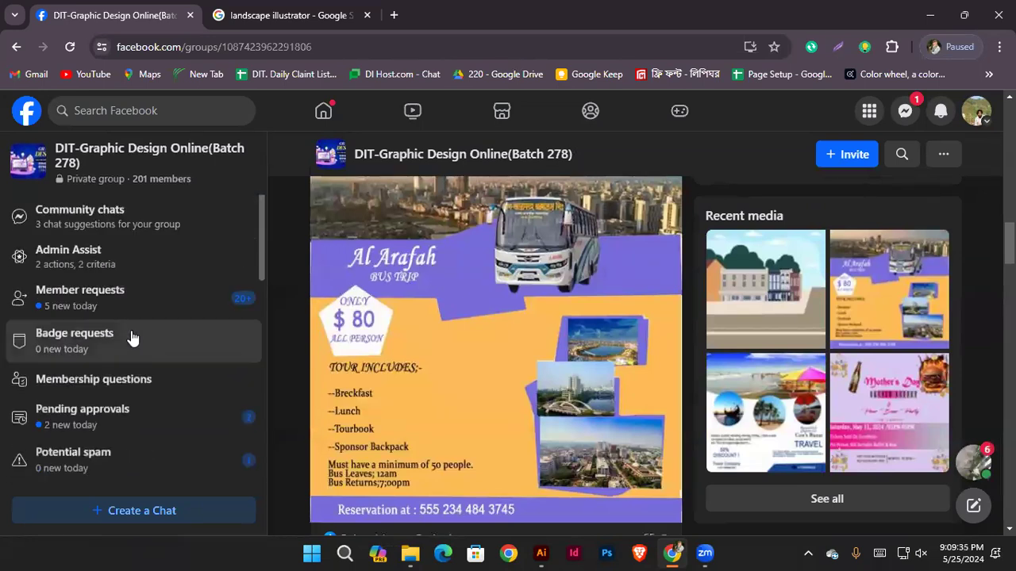
pyautogui.click(142, 401)
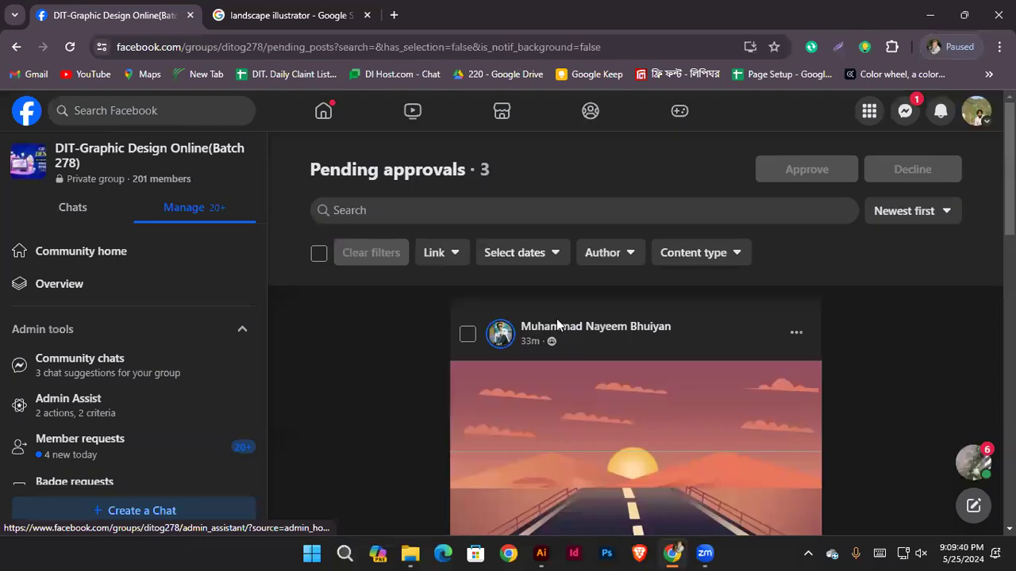
# Step: Approve all three pending posts in the group's approval queue
pyautogui.scroll(-2, 660, 353)
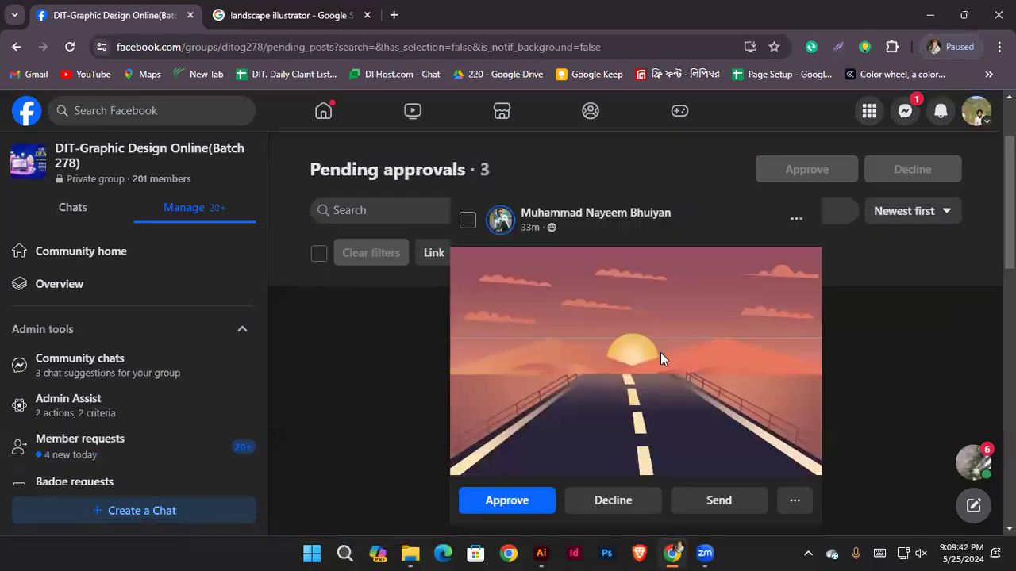
pyautogui.scroll(-2, 656, 358)
pyautogui.click(517, 351)
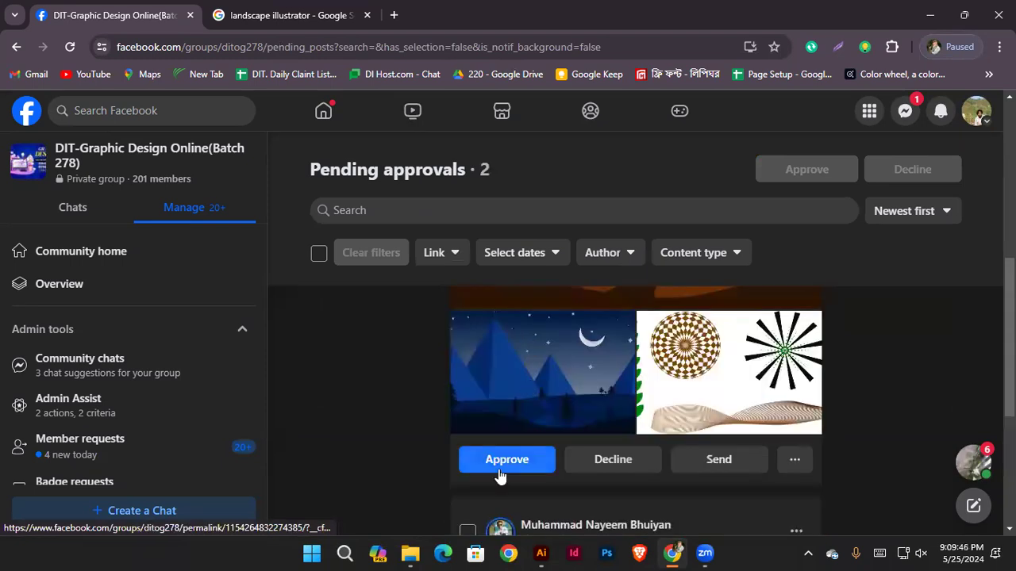
pyautogui.click(500, 462)
pyautogui.click(500, 486)
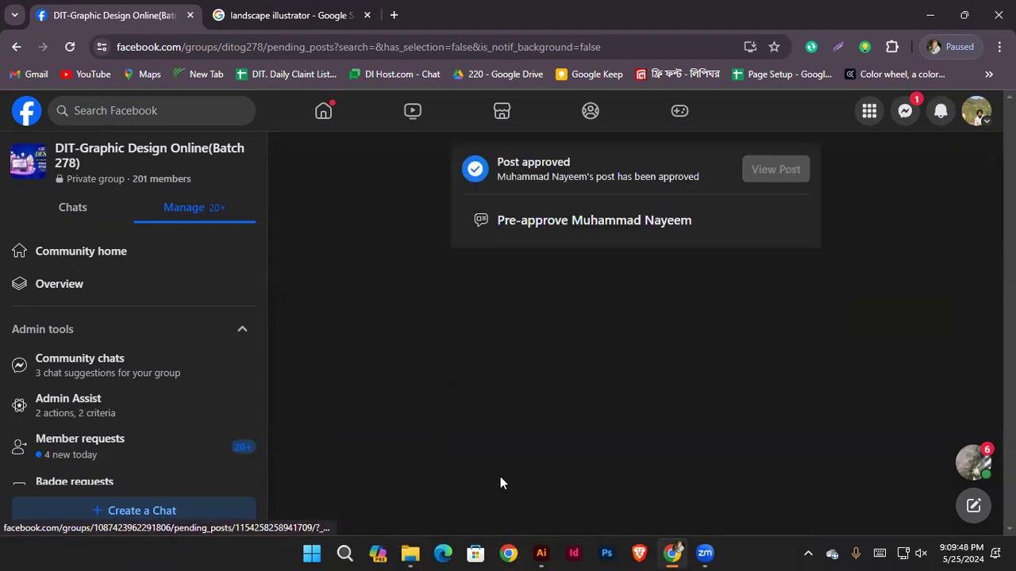
# Step: Return to the group's home page, look through its feed, and reload the page
pyautogui.click(146, 155)
pyautogui.scroll(-3, 456, 306)
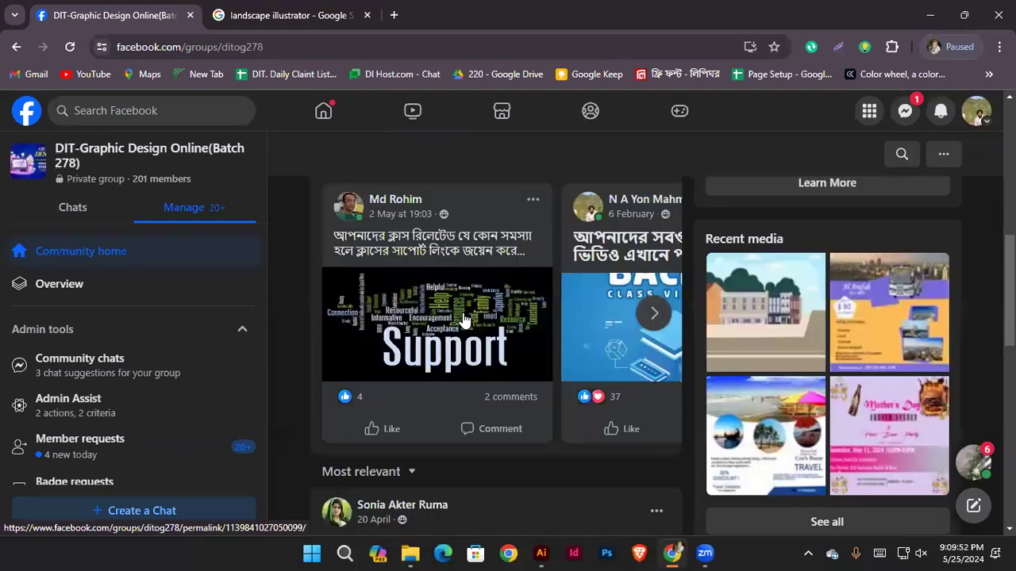
pyautogui.scroll(-5, 464, 319)
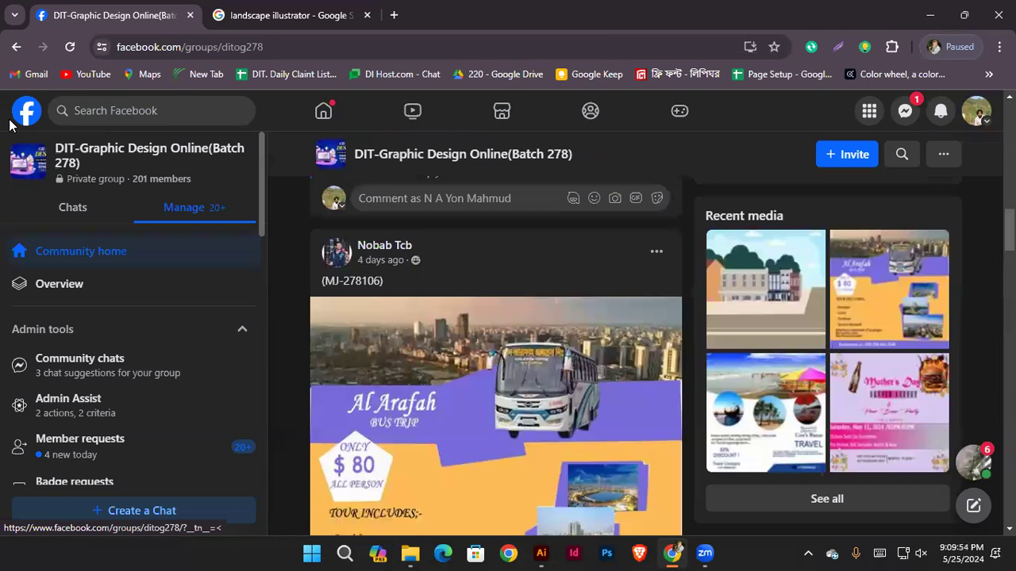
pyautogui.click(72, 52)
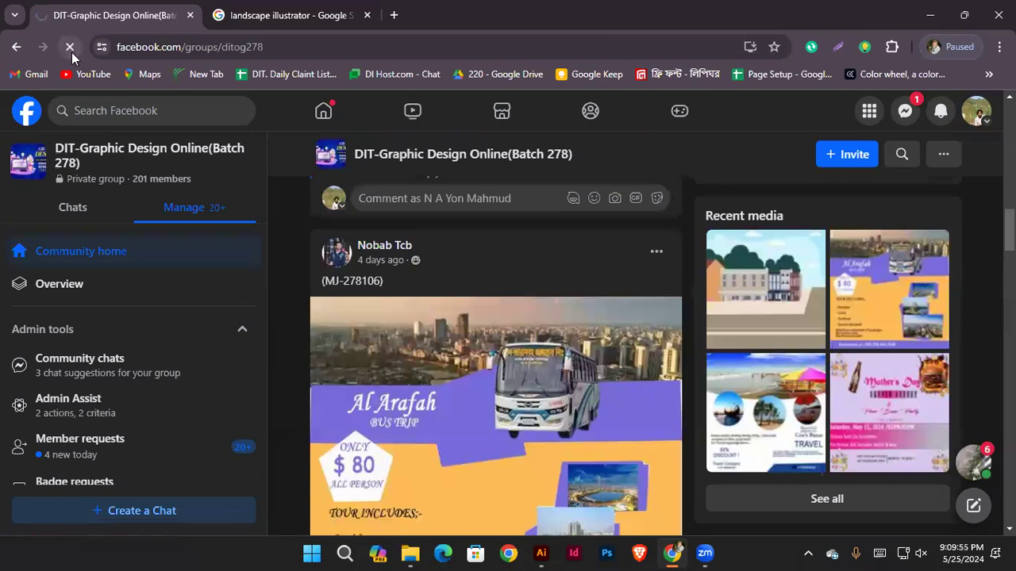